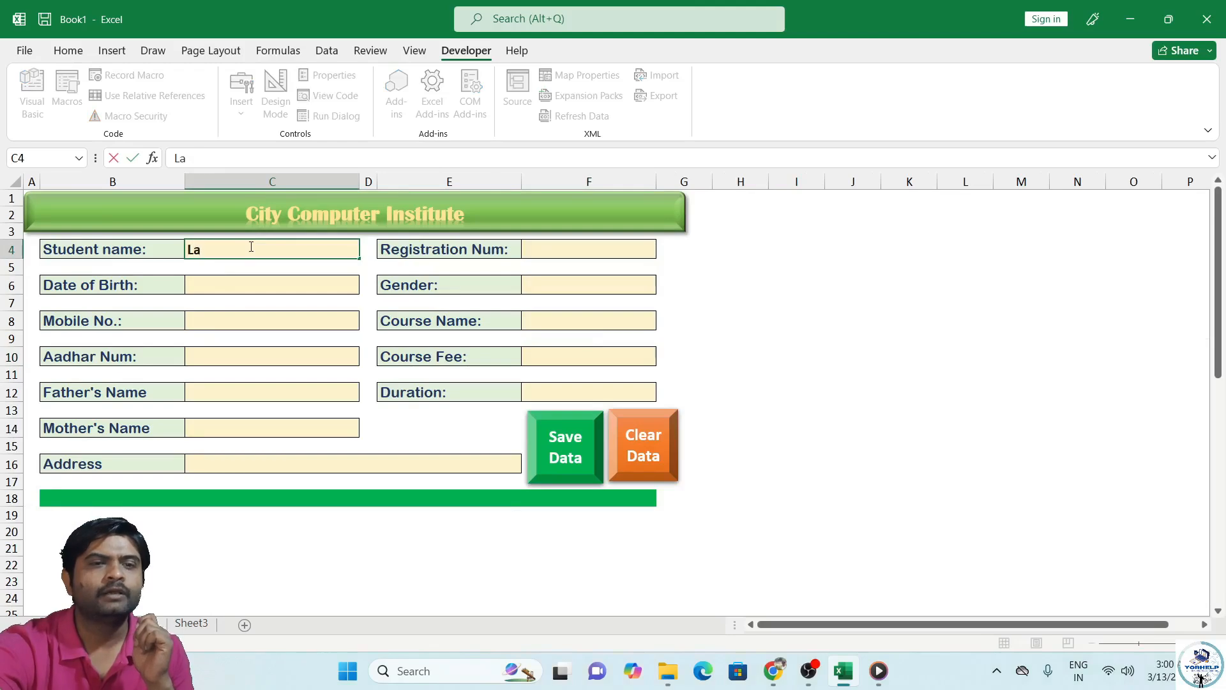
Step: Enter the student's name, registration number and date of birth on the form
type("mi")
key("Tab")
key("Tab")
key("Tab")
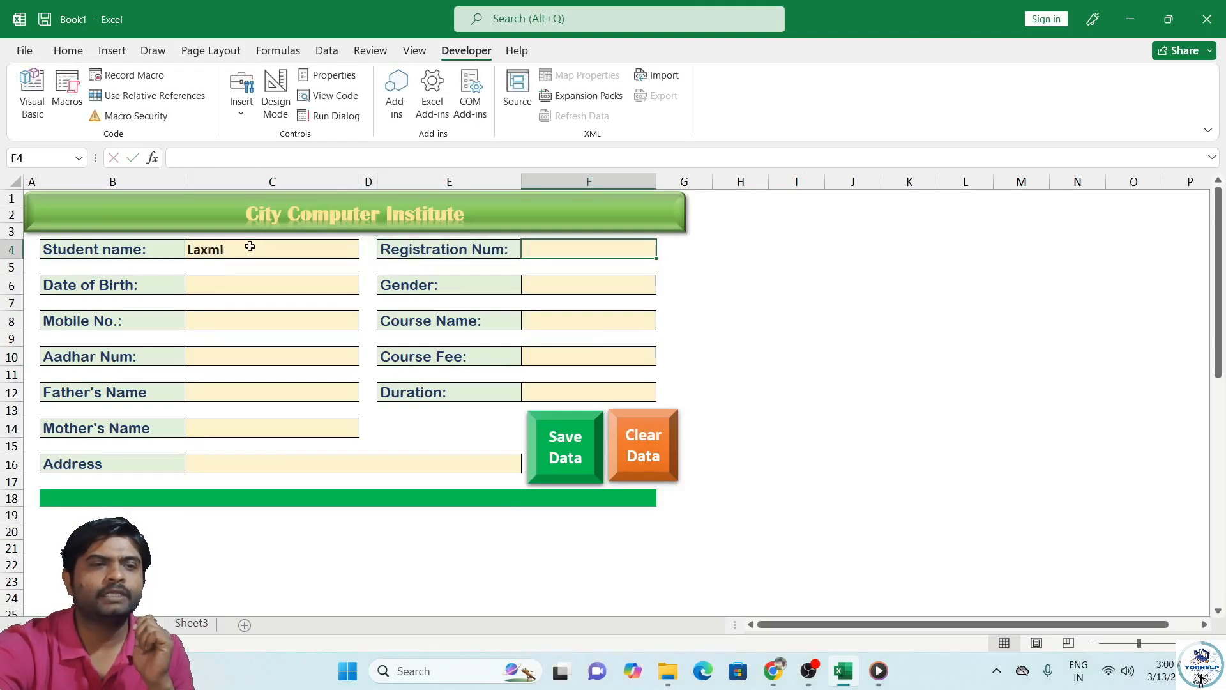
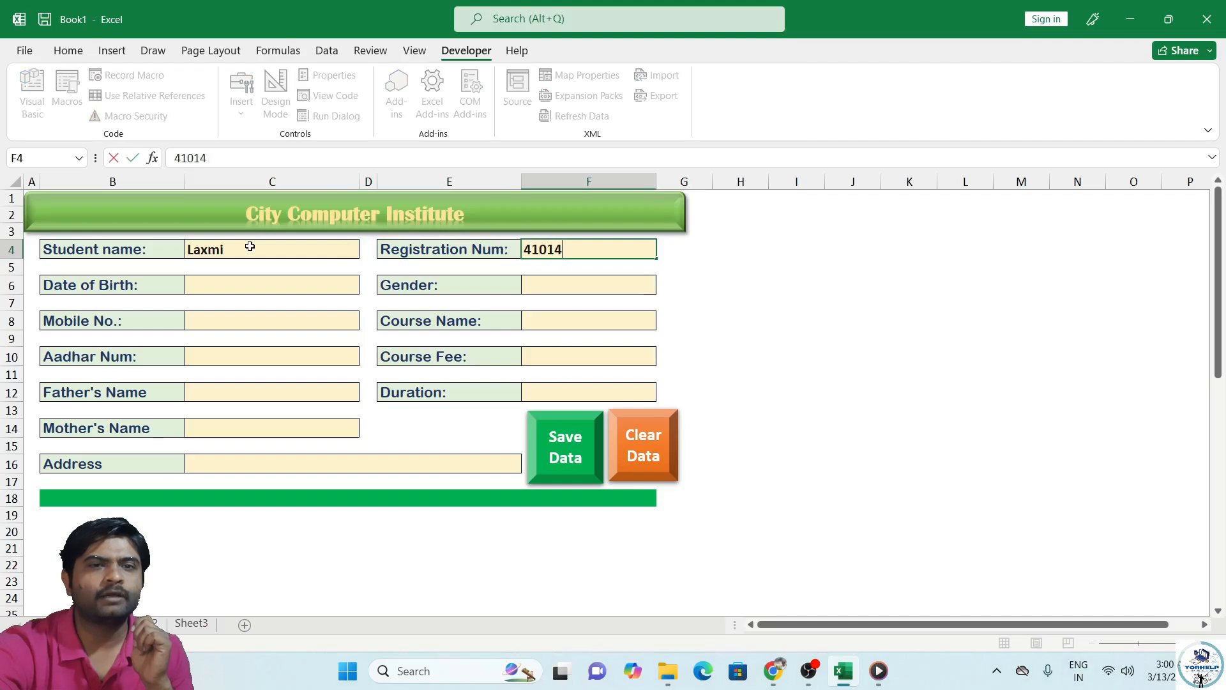
key("Tab")
key("Return")
key("Return")
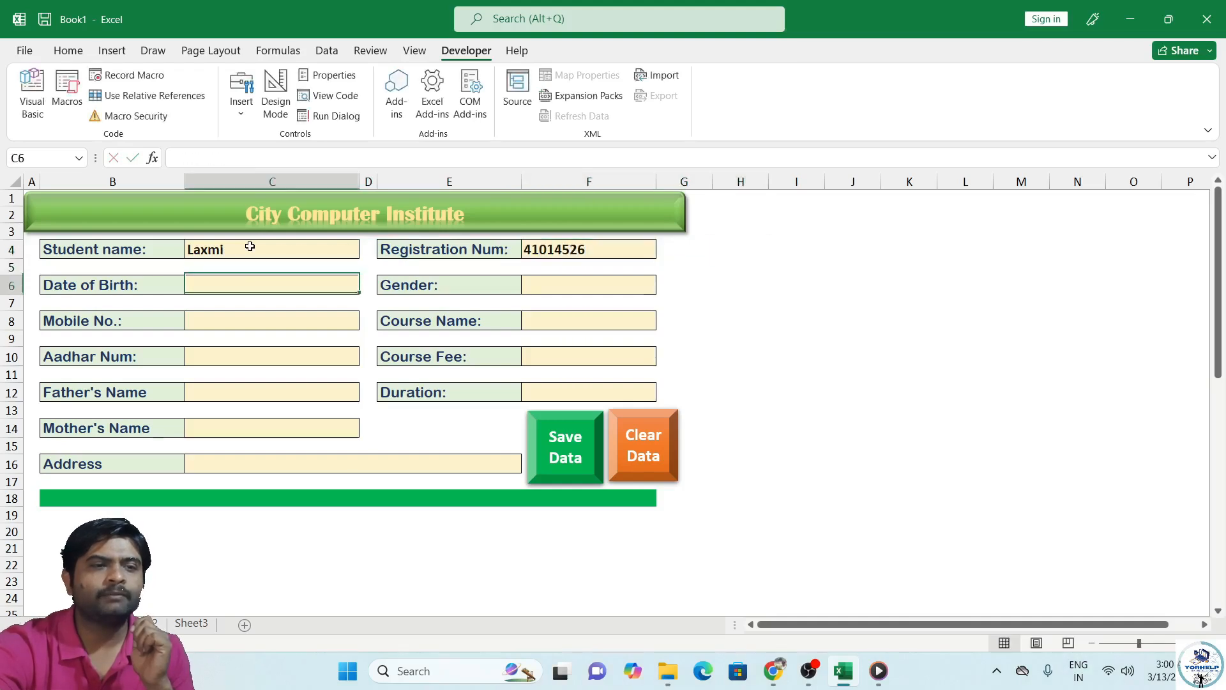
type("14/24/")
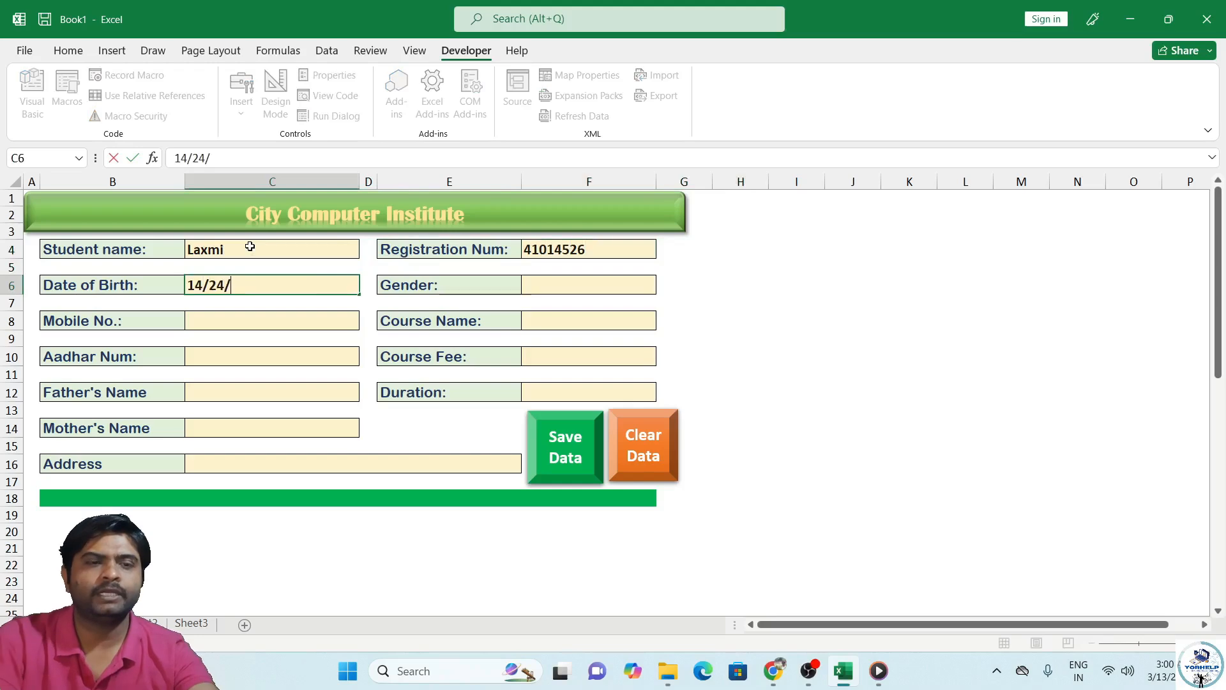
key("BackSpace")
key("BackSpace")
key("BackSpace")
type("02/2002")
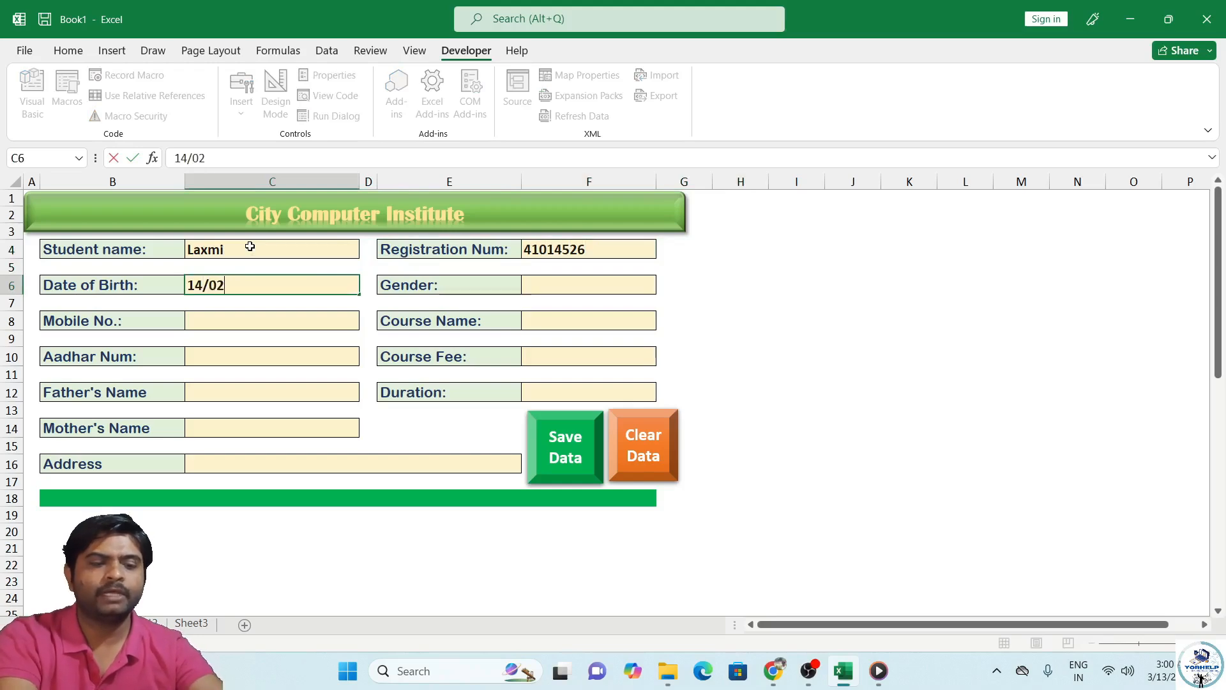
key("Tab")
key("Tab")
key("Tab")
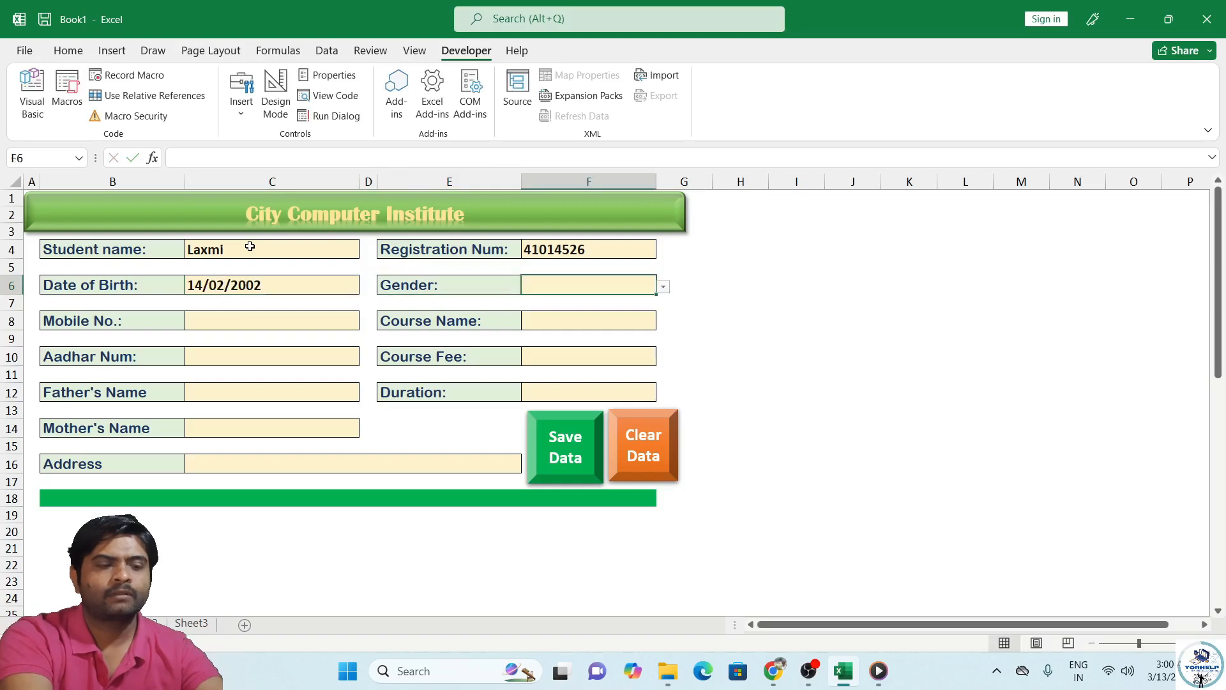
Step: Choose Female from the Gender dropdown and enter the student's mobile number
left_click(664, 287)
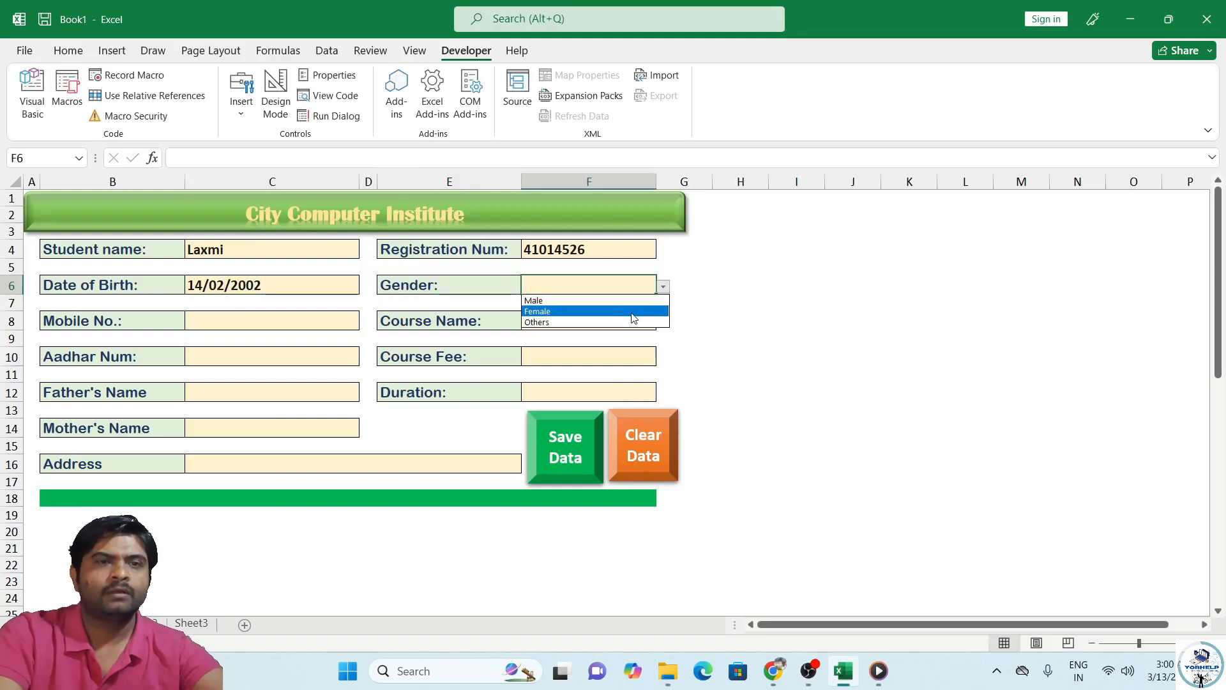
left_click(550, 311)
left_click(292, 318)
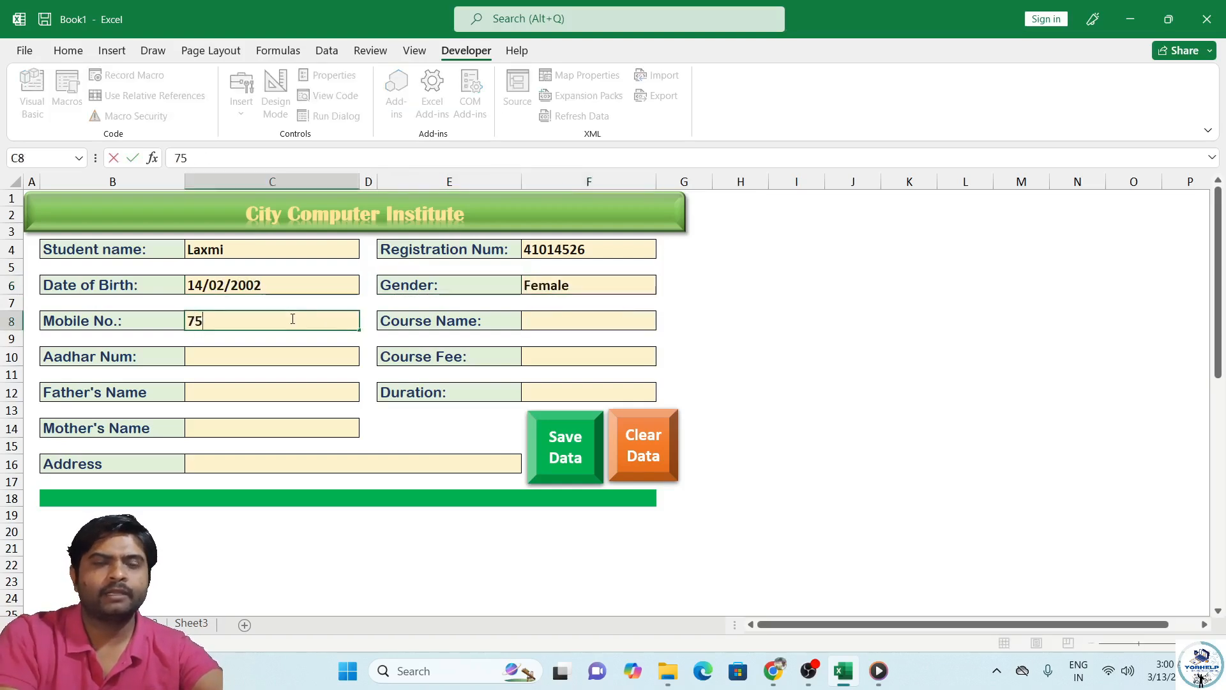
Step: Enter course name CCC, course fee 2200 and duration 3 Month
left_click(567, 319)
type("A")
key("BackSpace")
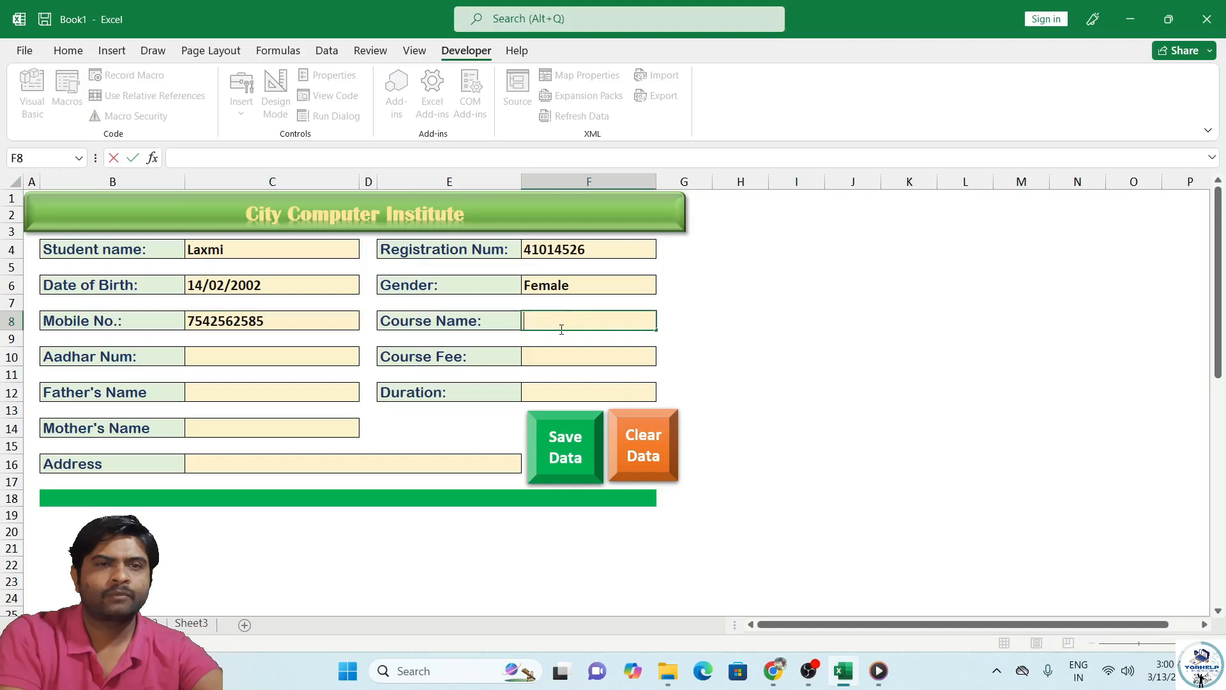
type("CCC")
left_click(544, 358)
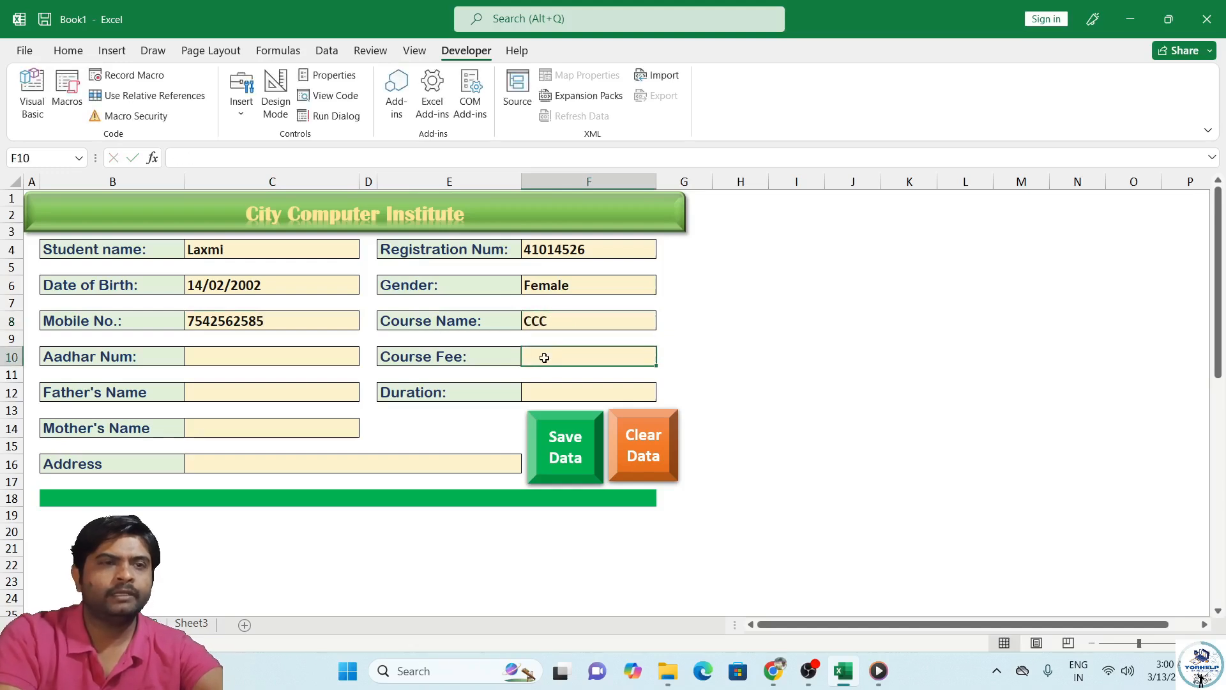
type("2200")
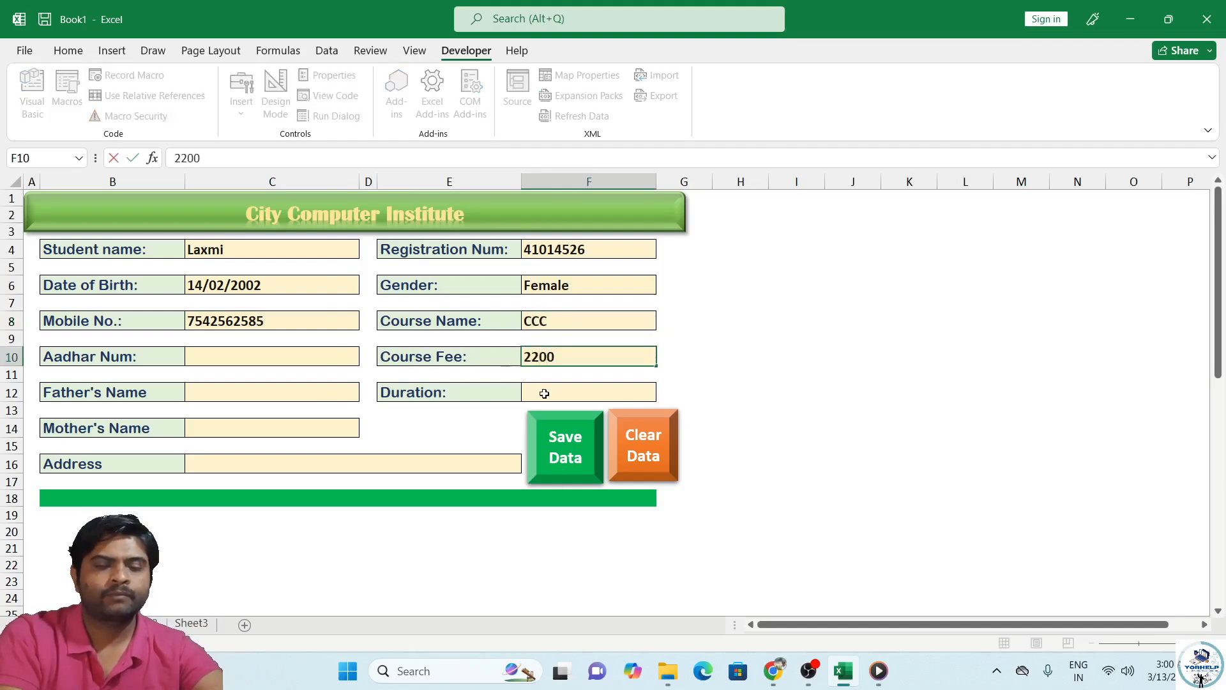
left_click(554, 395)
type("3")
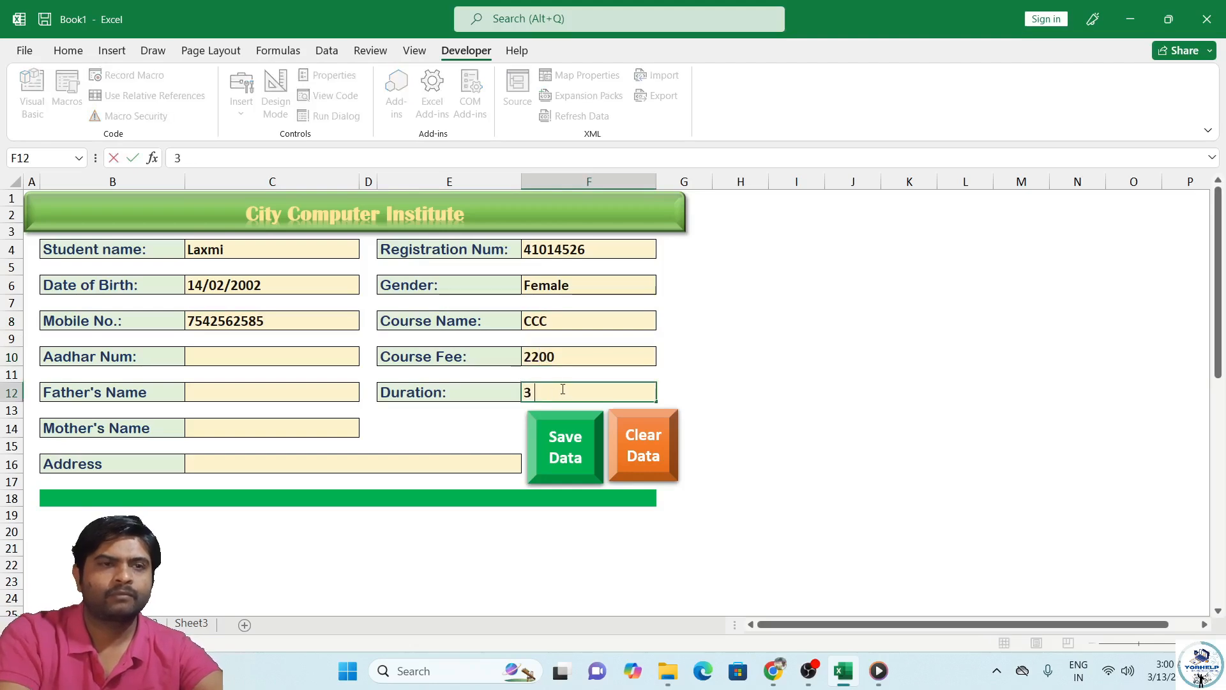
type(" Month")
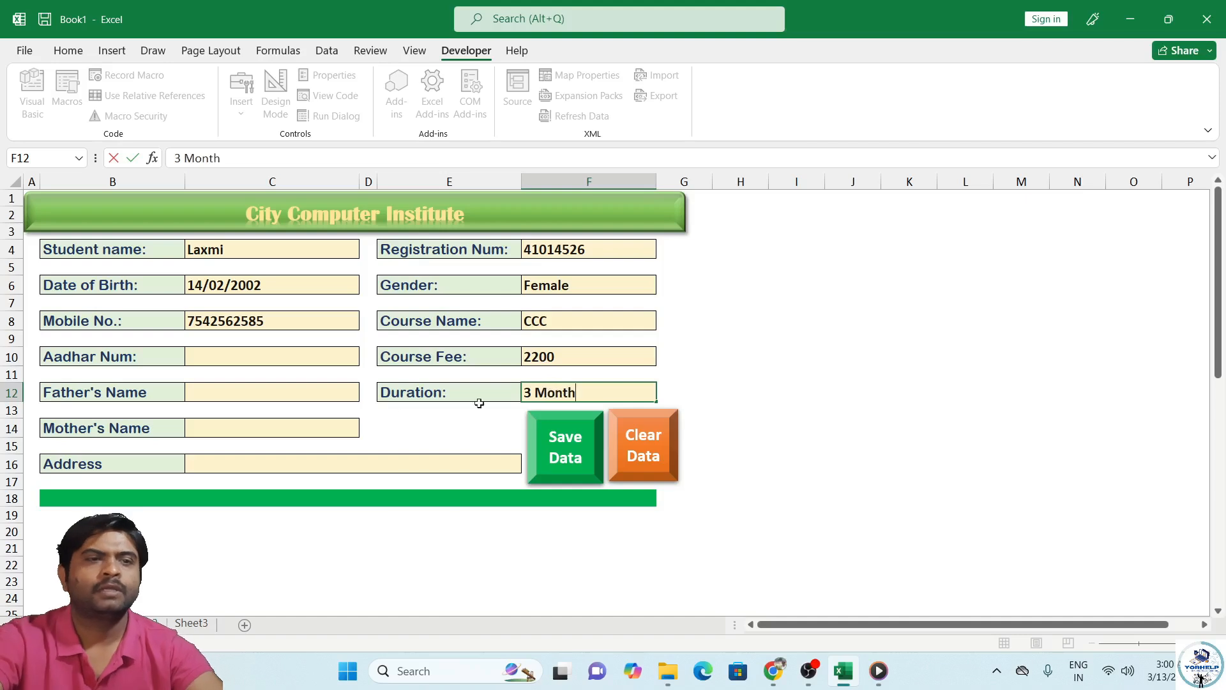
Step: Fill in the Aadhar number, father's name, mother's name and address fields
left_click(225, 357)
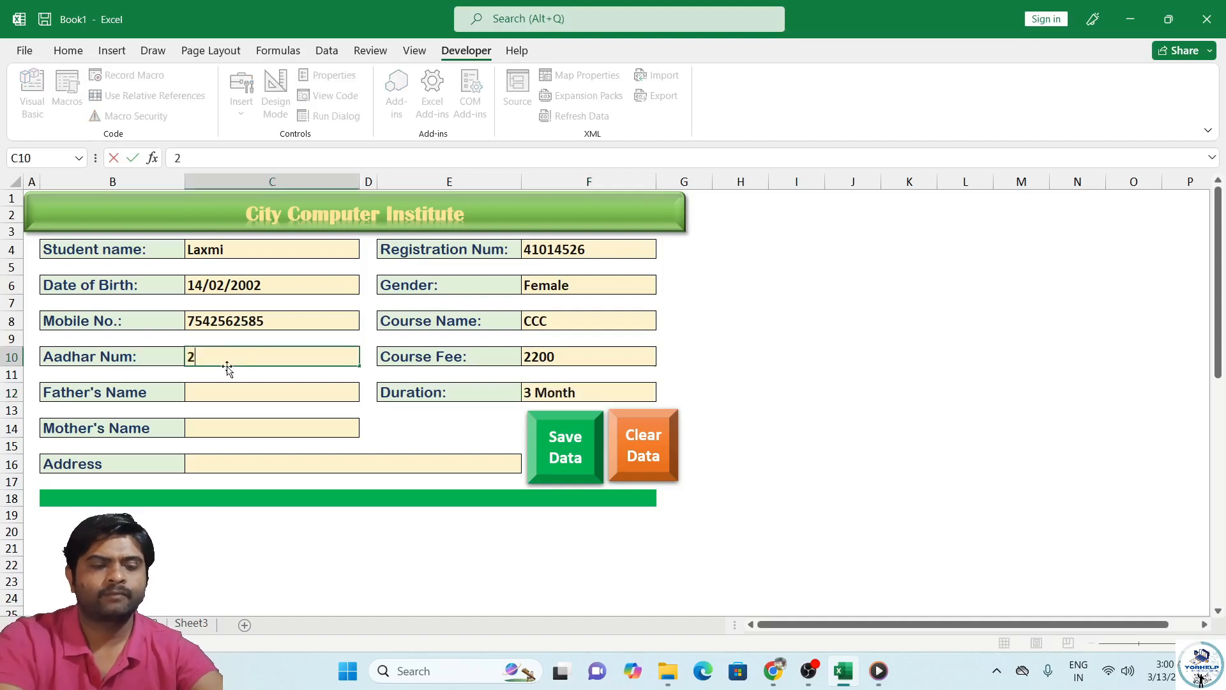
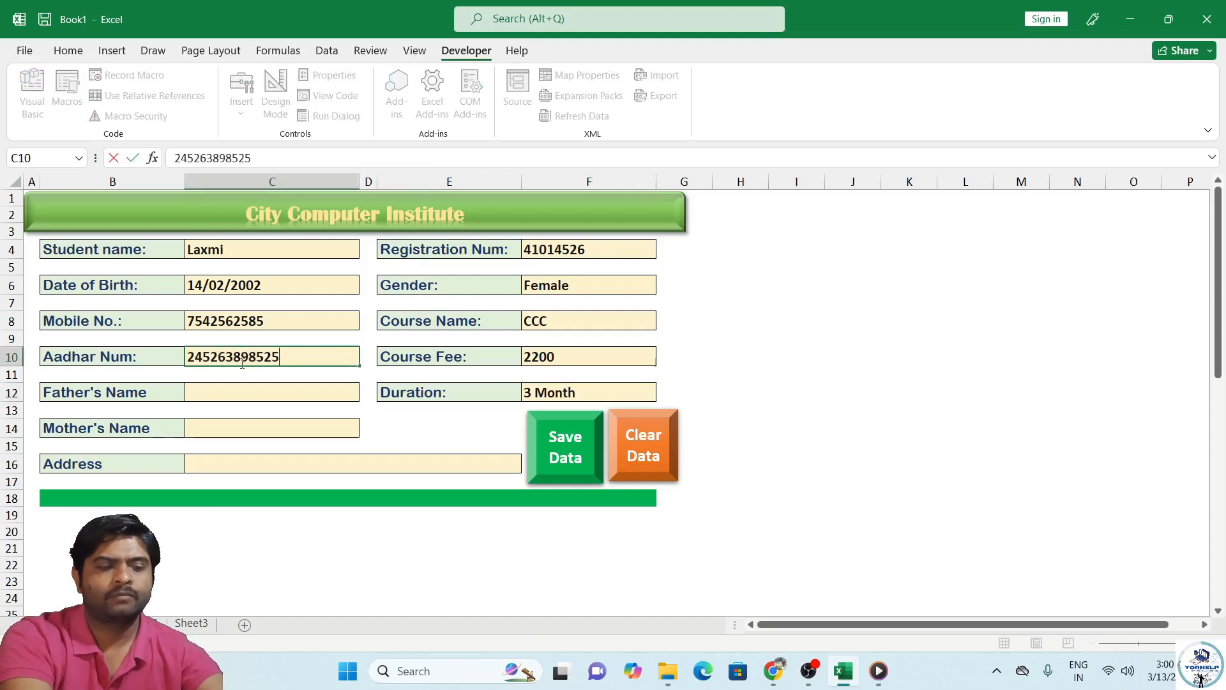
left_click(267, 392)
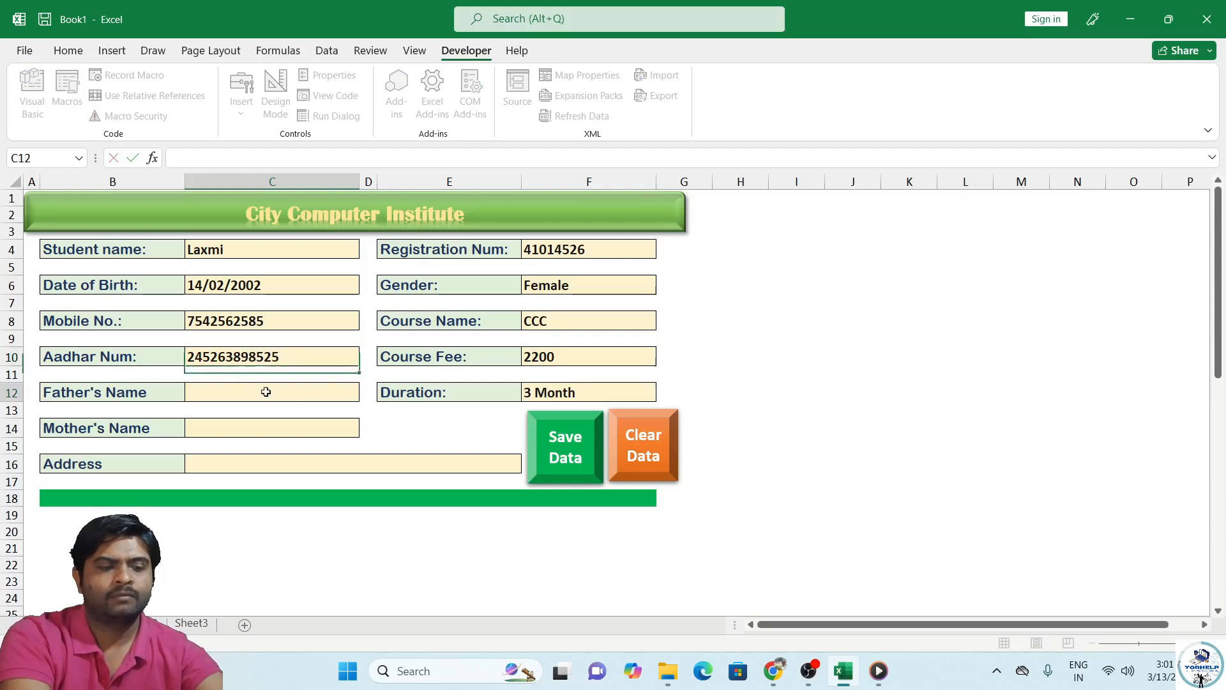
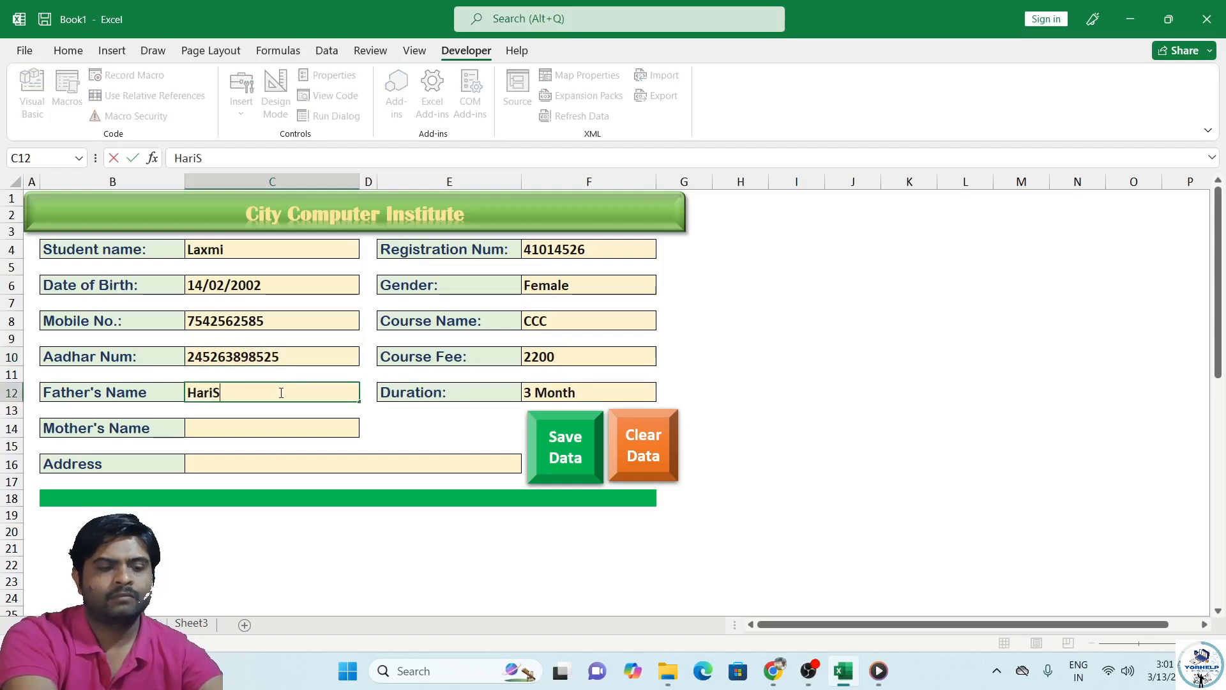
left_click(281, 423)
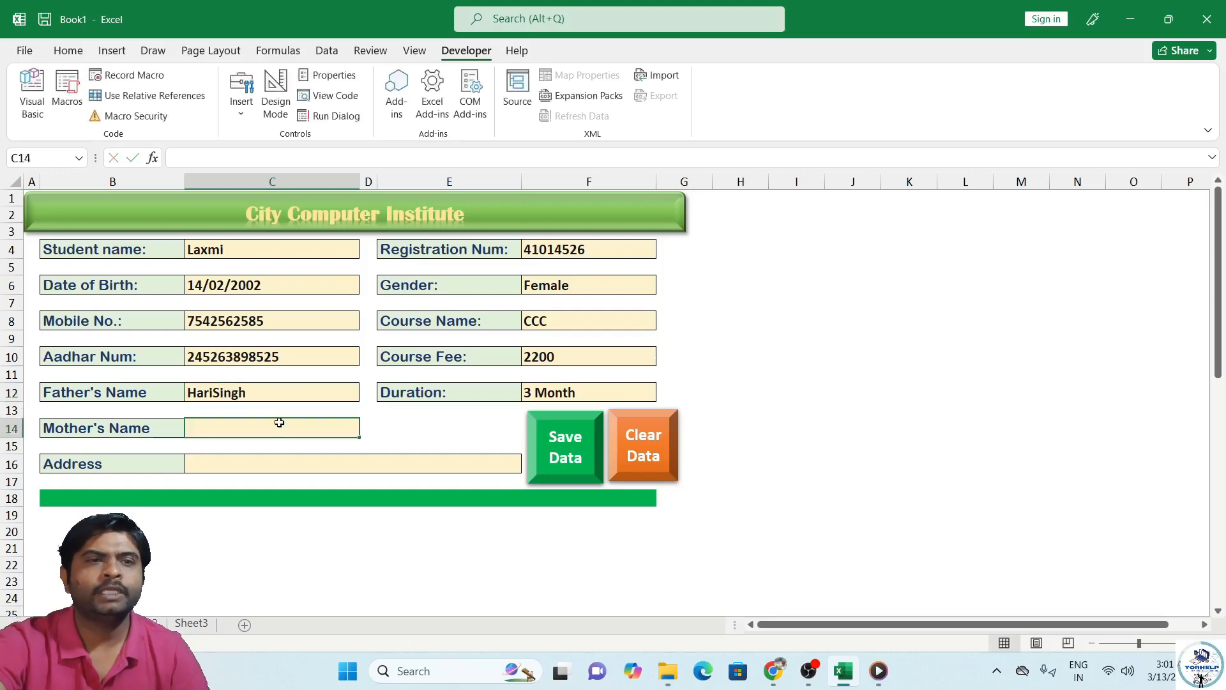
type("Deep")
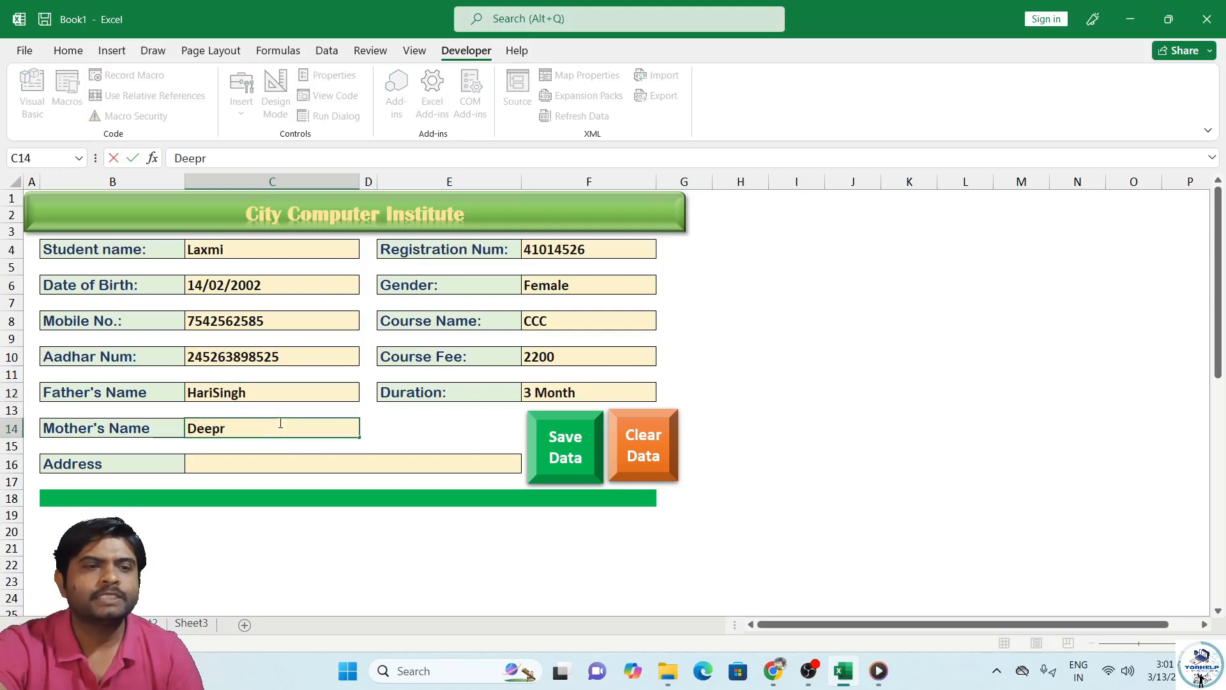
type("ti")
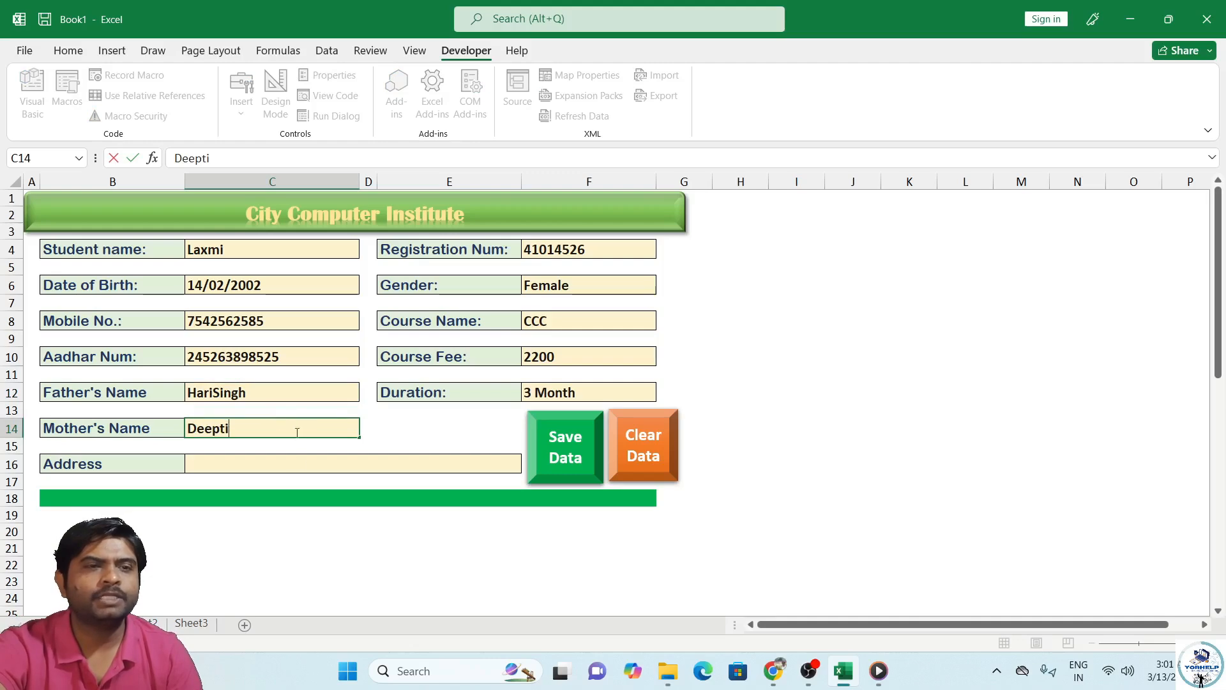
left_click(295, 463)
type("Kid")
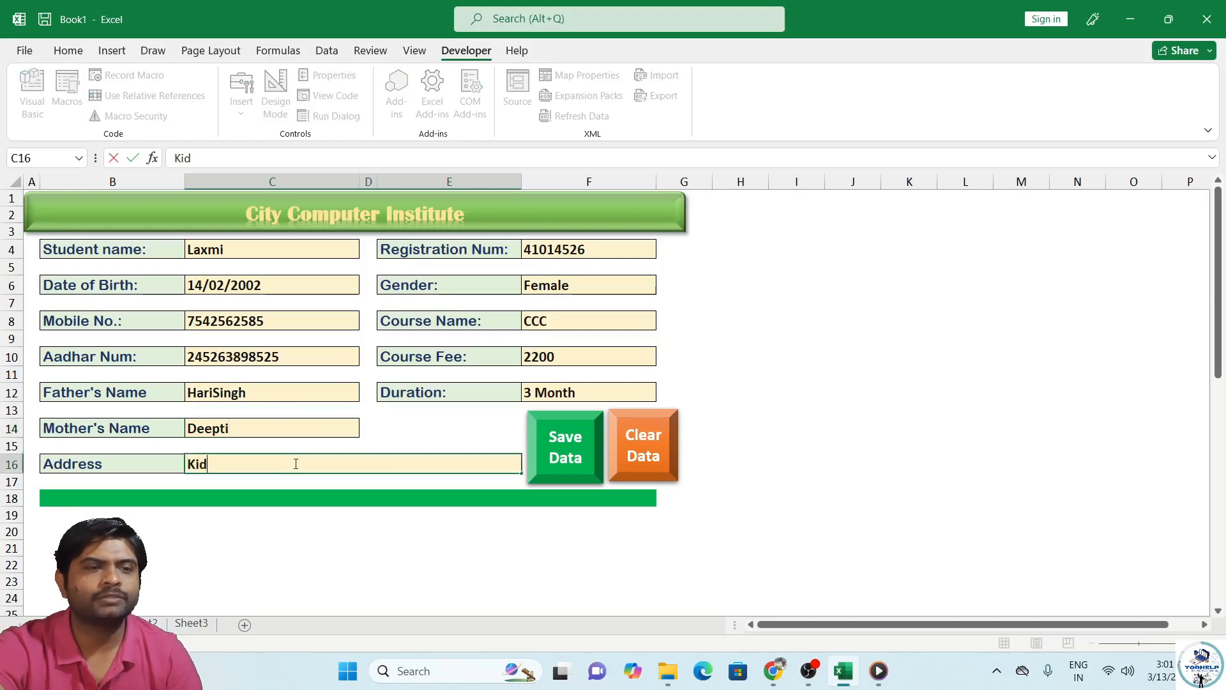
type("vai Nagar")
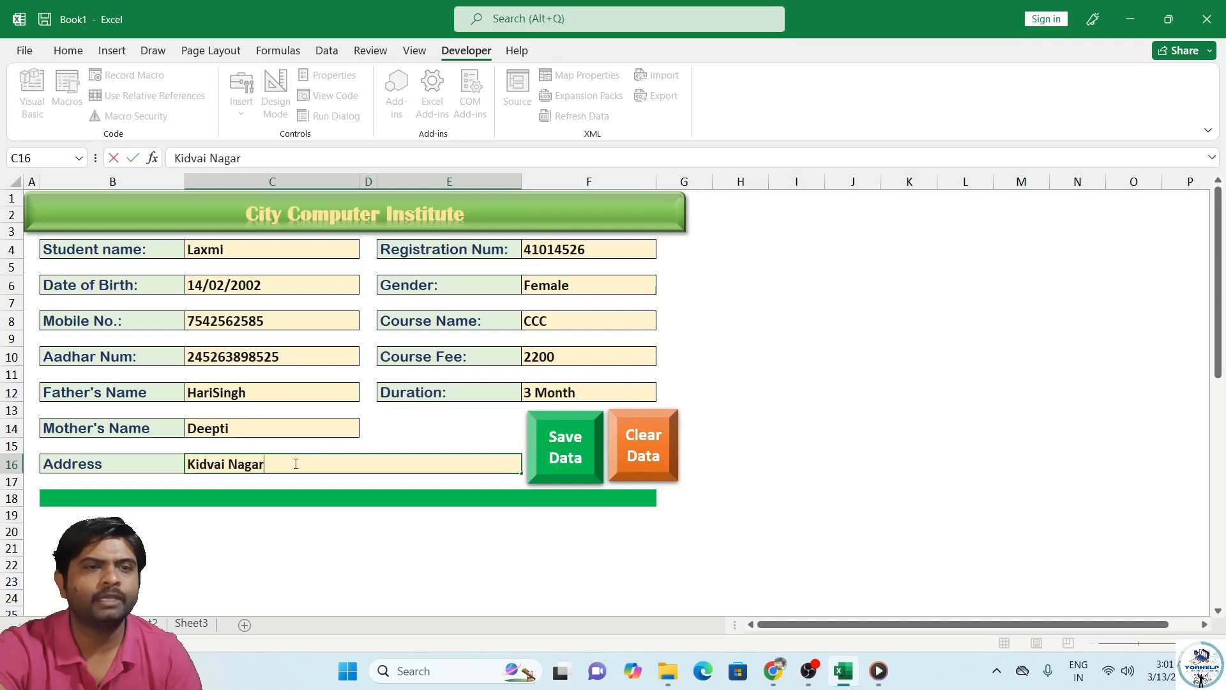
type(" Kanpur")
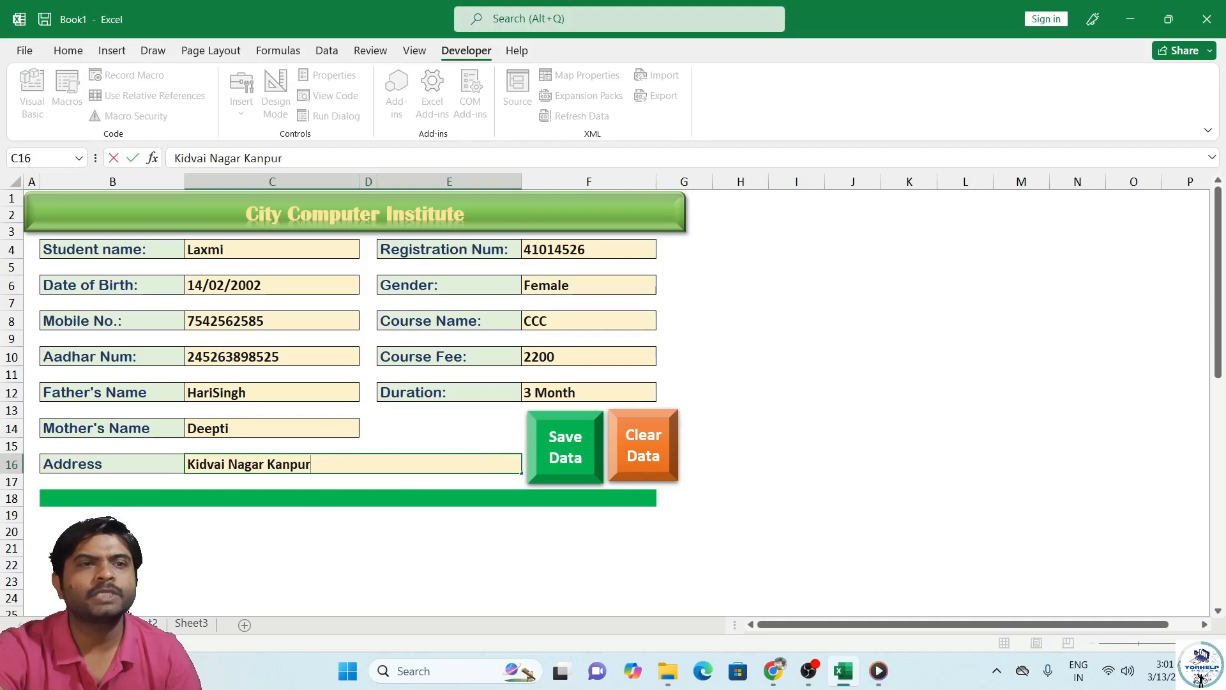
left_click(152, 623)
Step: Save the record with the Save Data button, check the new row on Sheet2, and return to the form
key("ctrl+Page_Up")
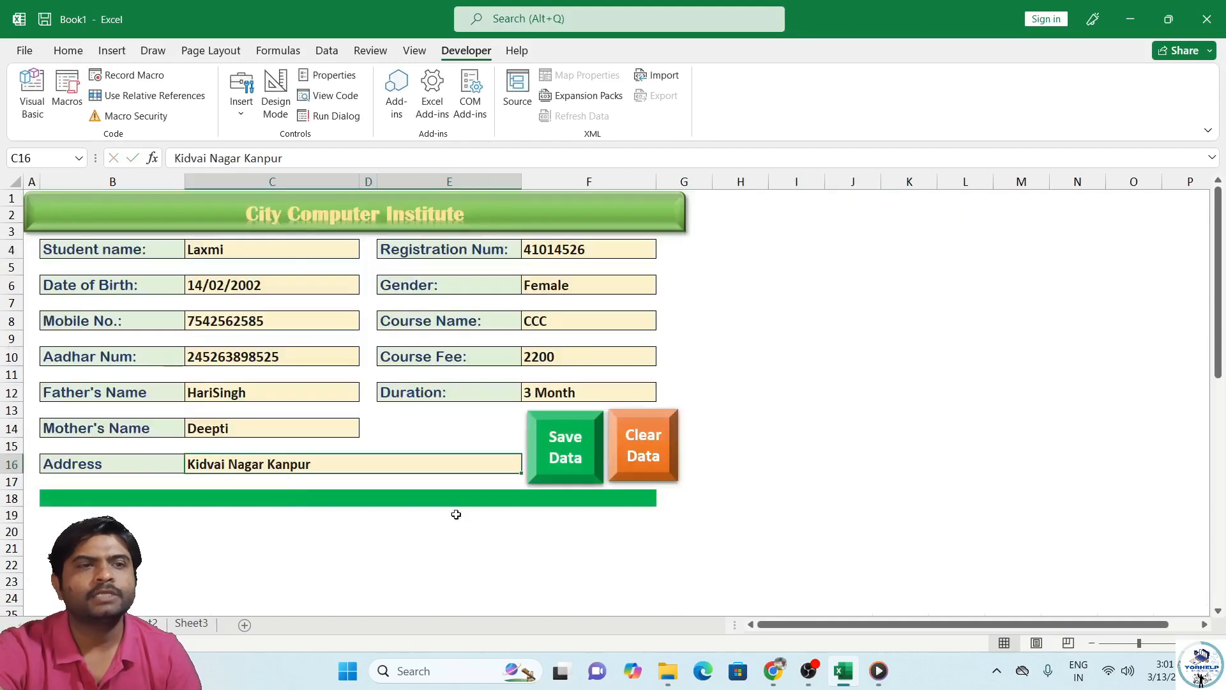
left_click(563, 457)
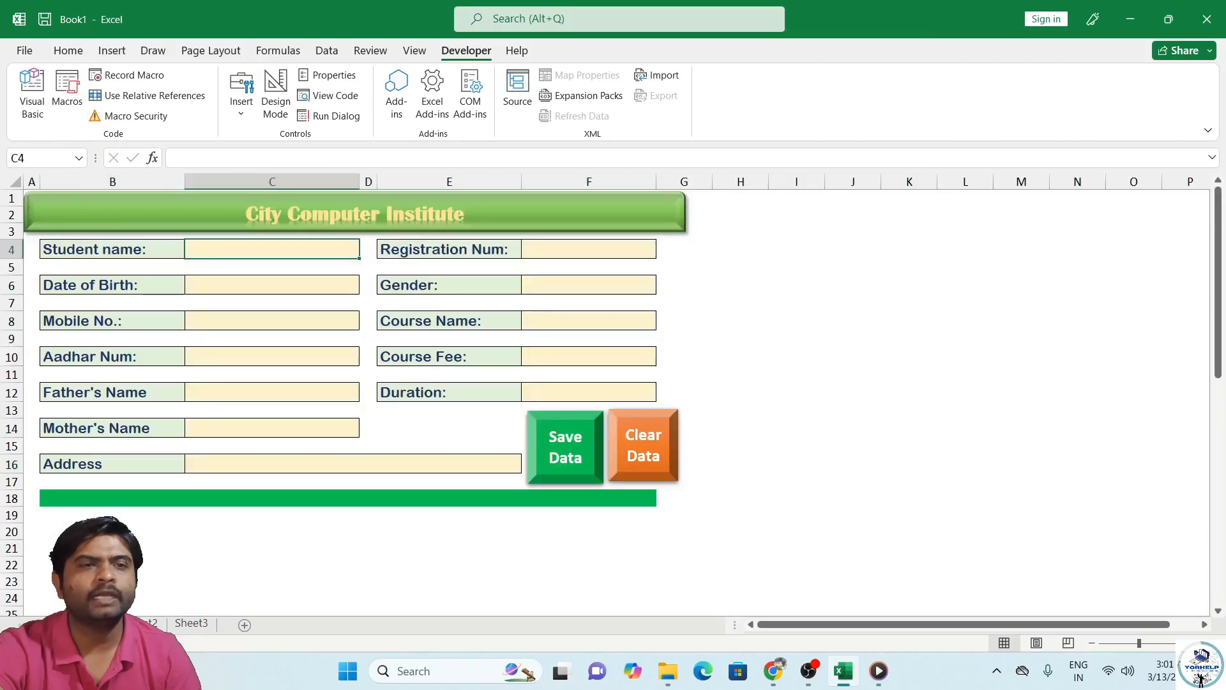
key("ctrl+Page_Down")
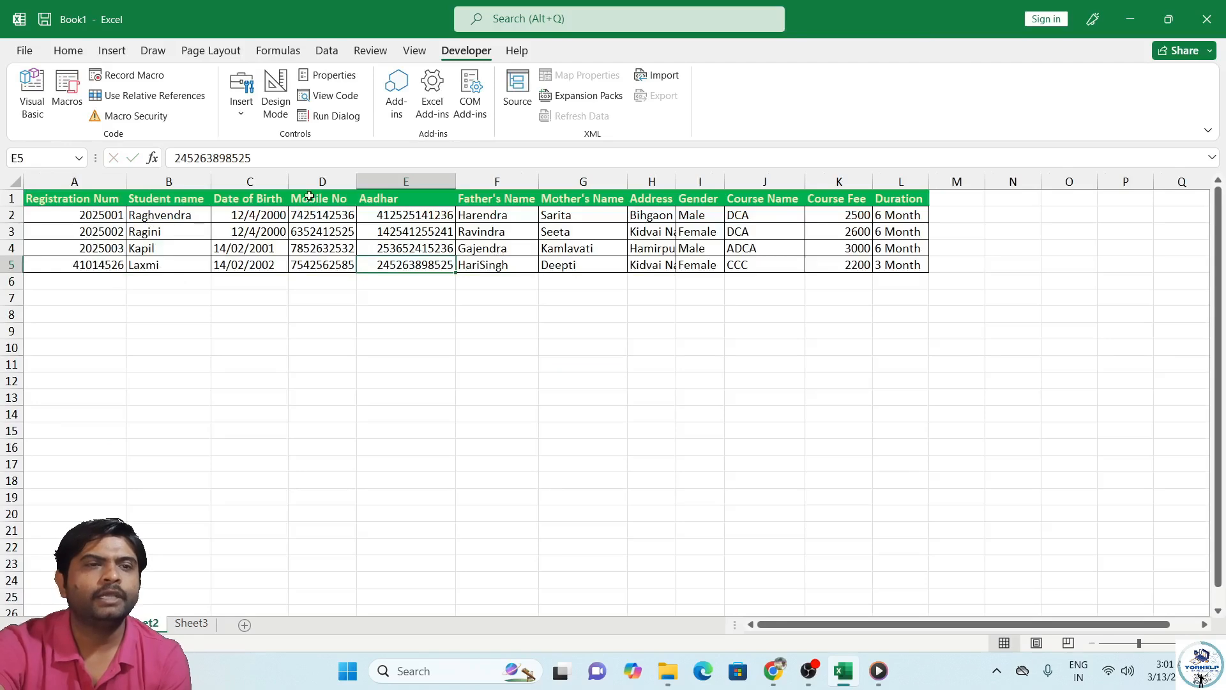
key("ctrl+Page_Up")
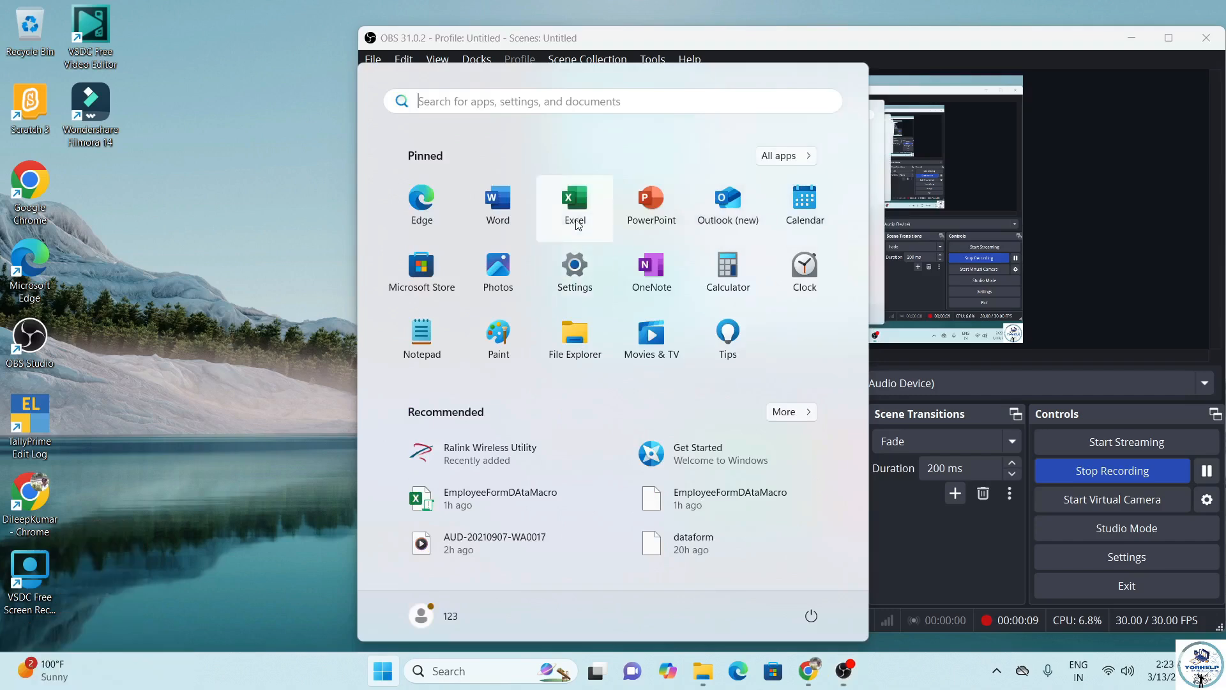
Step: Launch Excel from the Run prompt with 'exc' and create the blank workbook Book1
left_click(576, 220)
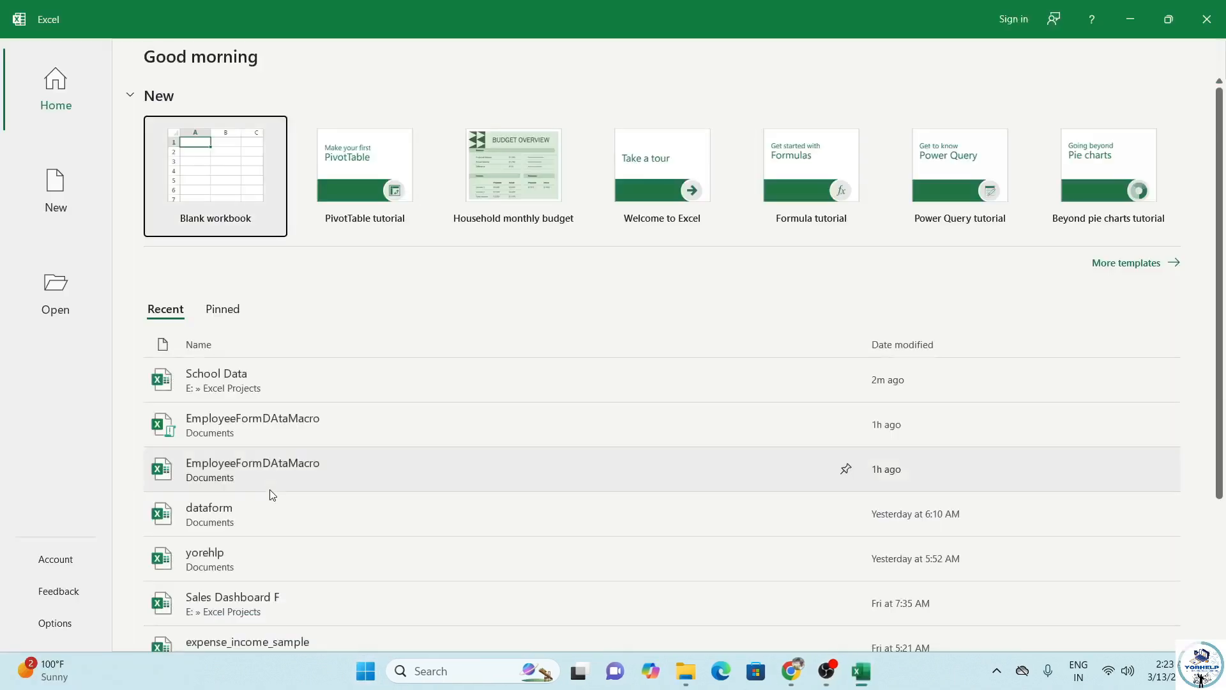
key("super+r")
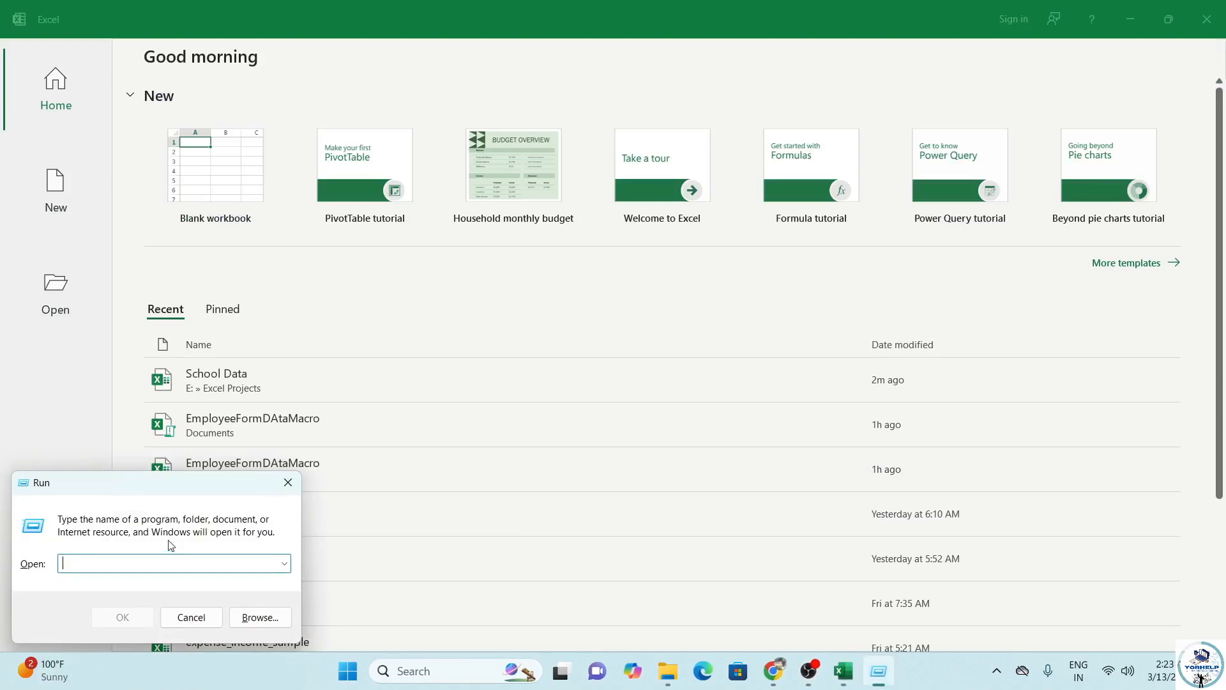
type("excel")
key("Return")
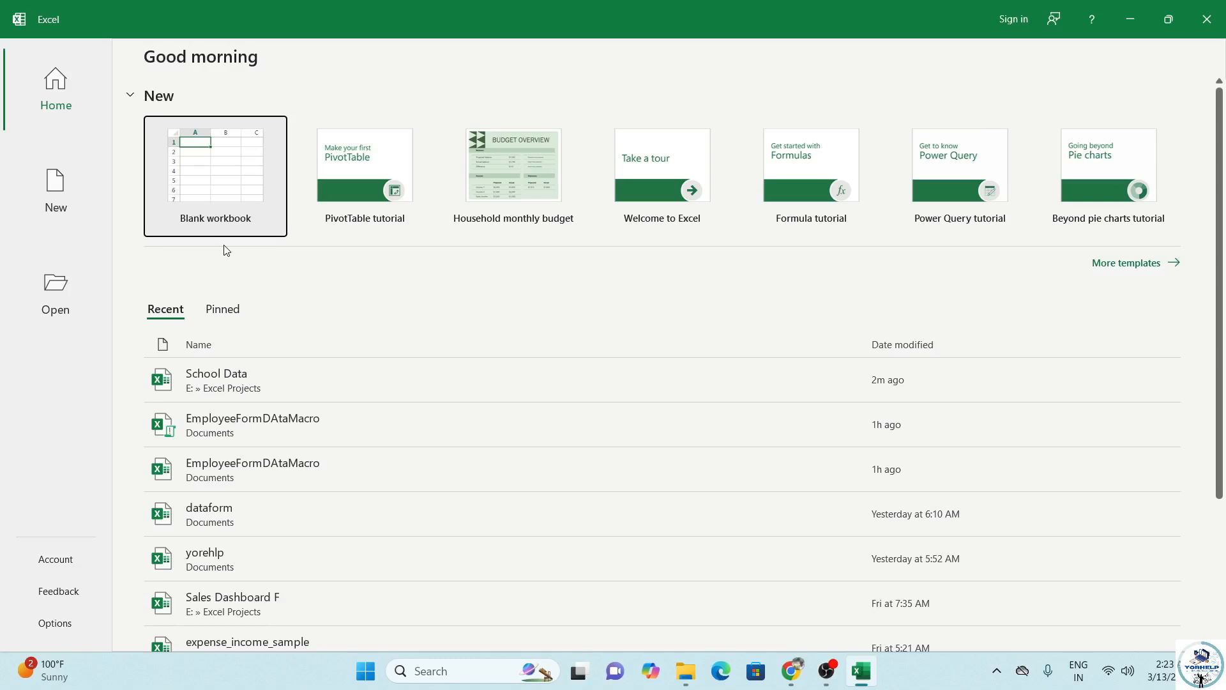
left_click(246, 217)
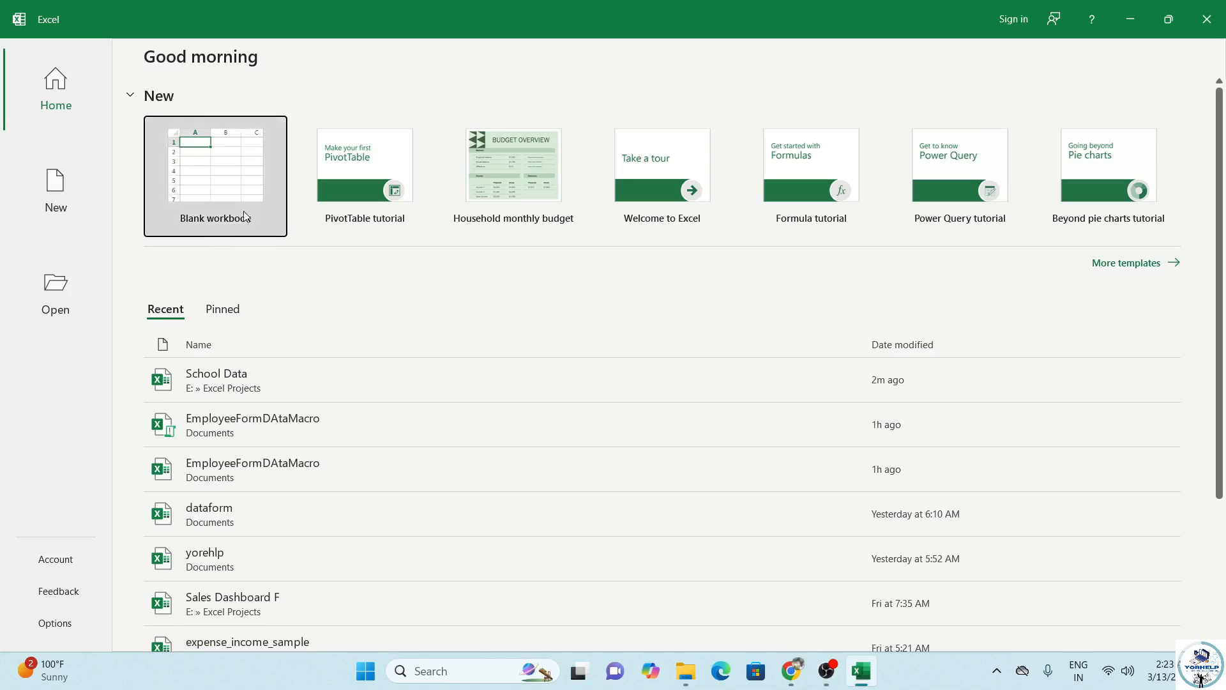
left_click(241, 215)
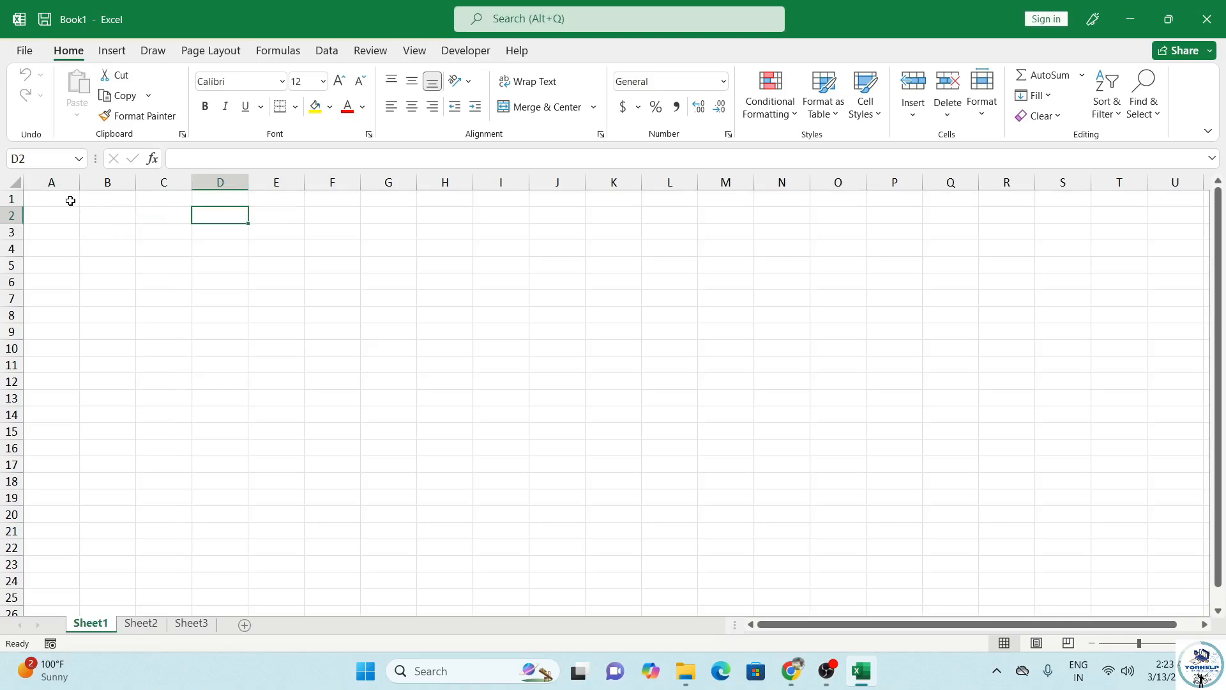
Step: Look through the empty Sheet2 and Sheet3, then return to Sheet1 and show the Insert ribbon
left_click(70, 201)
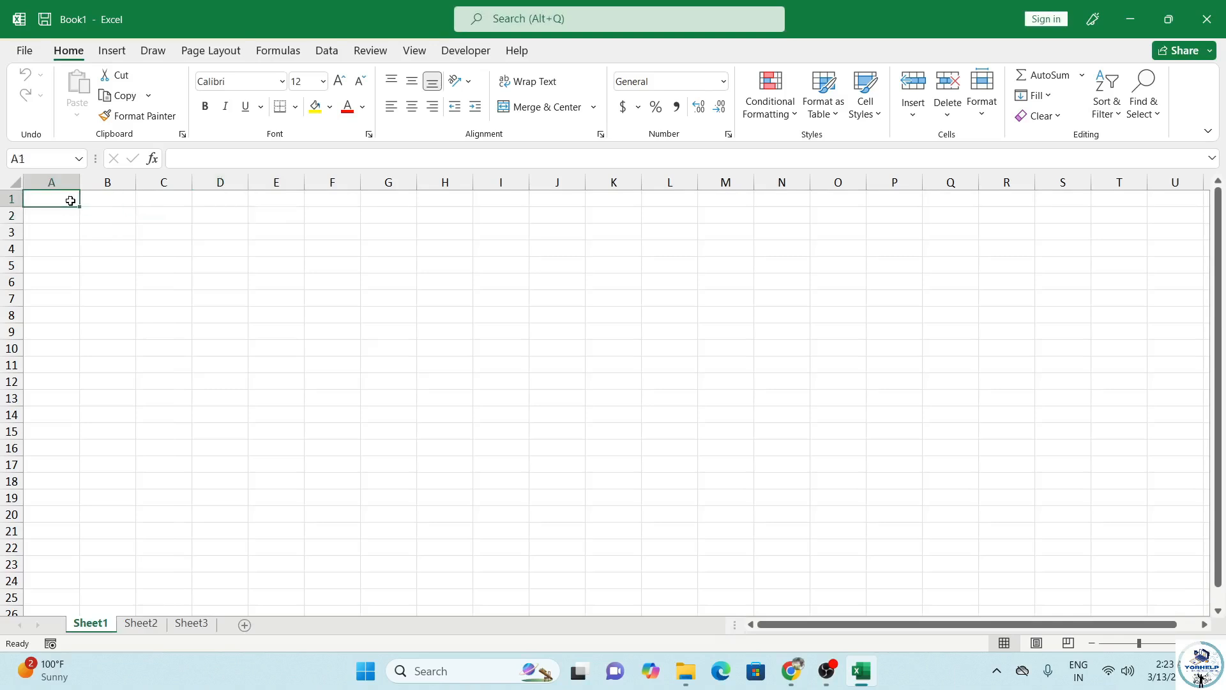
left_click(140, 630)
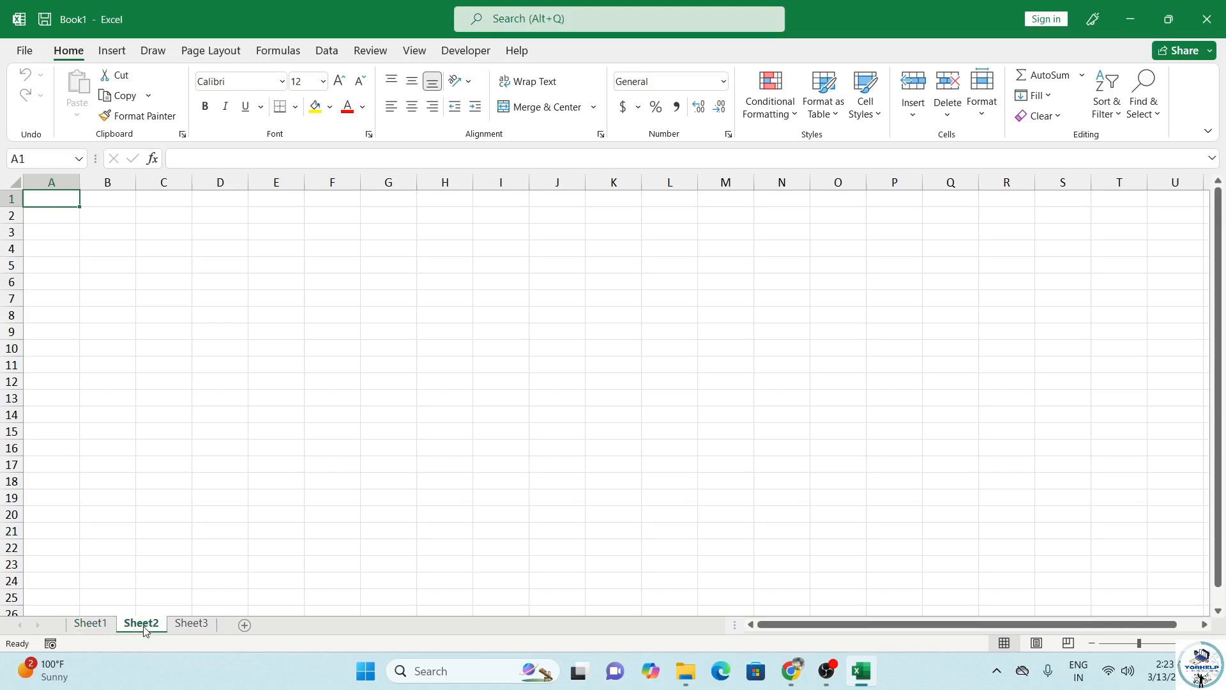
left_click(191, 626)
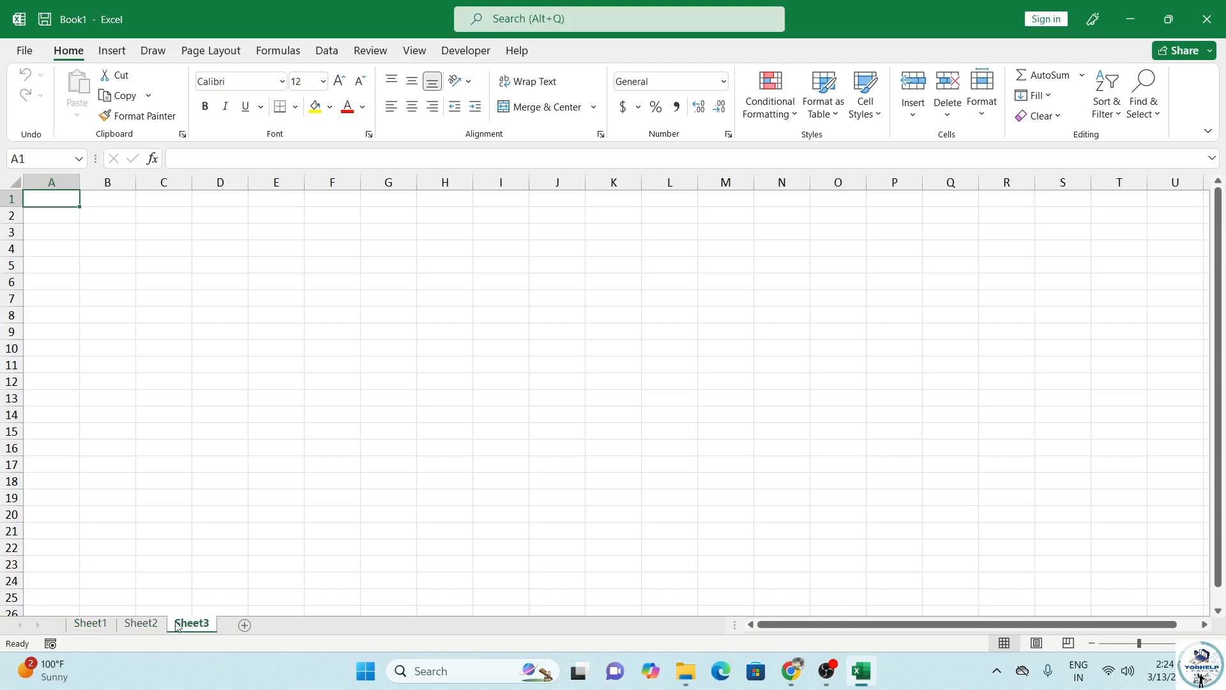
left_click(99, 632)
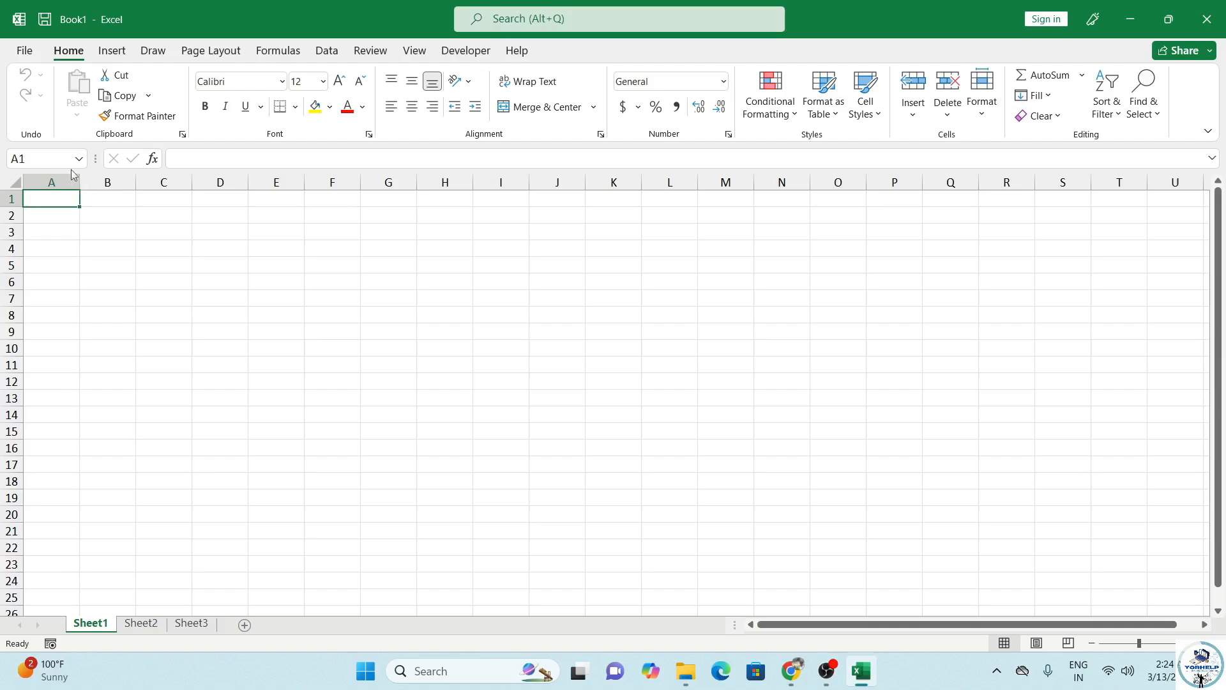
left_click(113, 52)
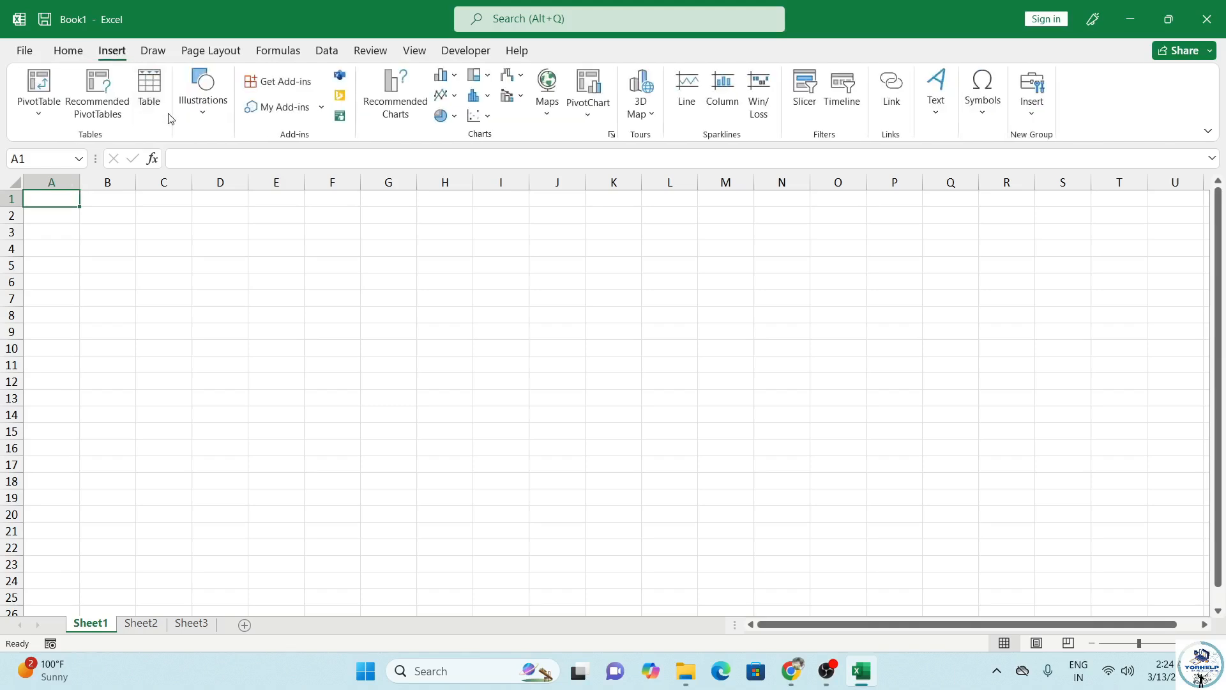
Step: Draw a rectangle shape spanning A1:G3
left_click(201, 103)
left_click(231, 167)
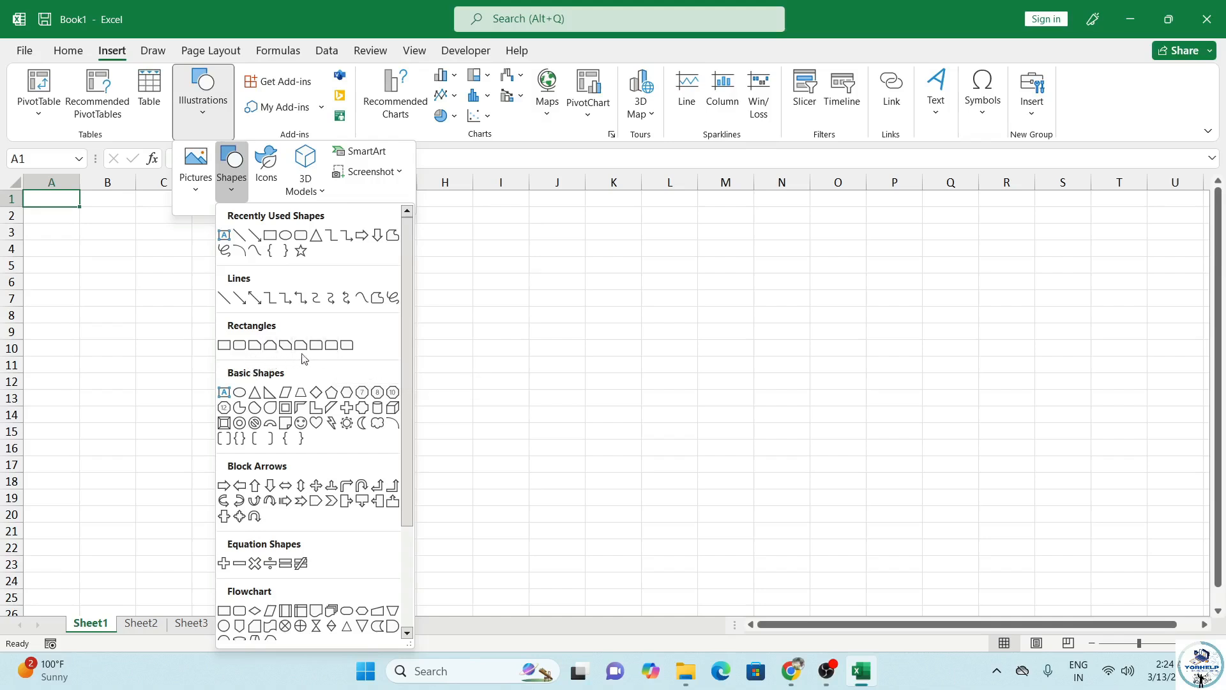
left_click(332, 346)
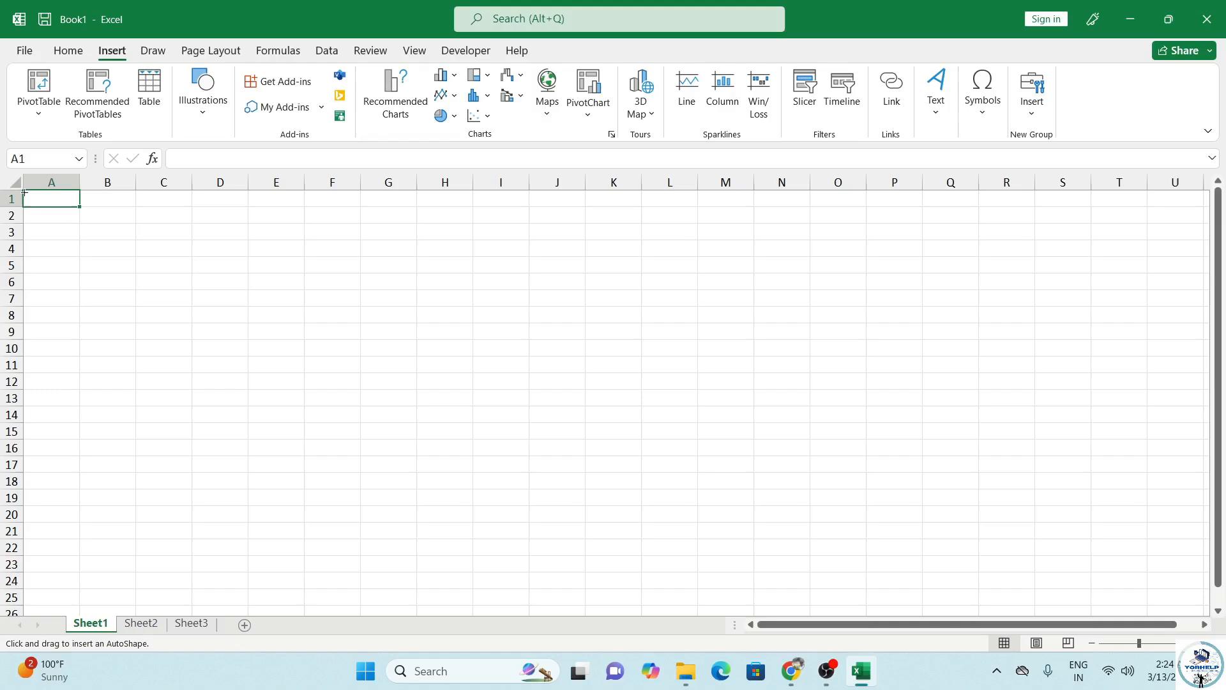
left_click_drag(37, 201, 391, 234)
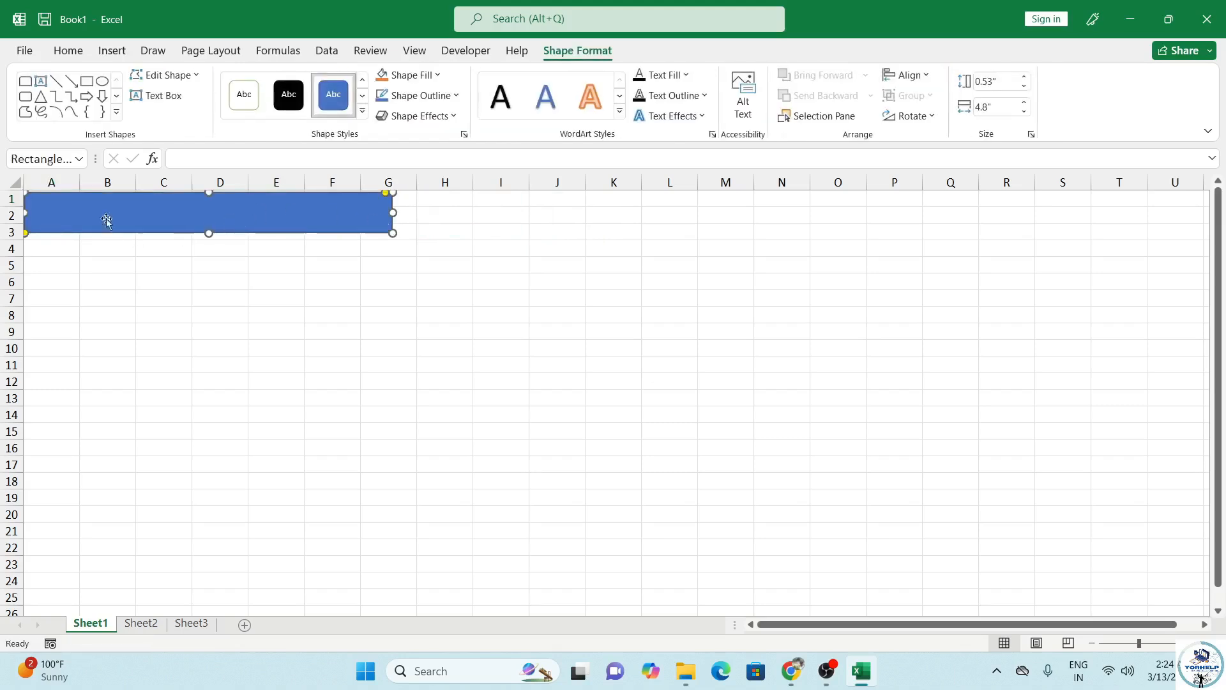
Step: Narrow columns A and E and trim the rectangle's right edge to fit
left_click_drag(77, 186, 660, 183)
left_click_drag(518, 181, 513, 181)
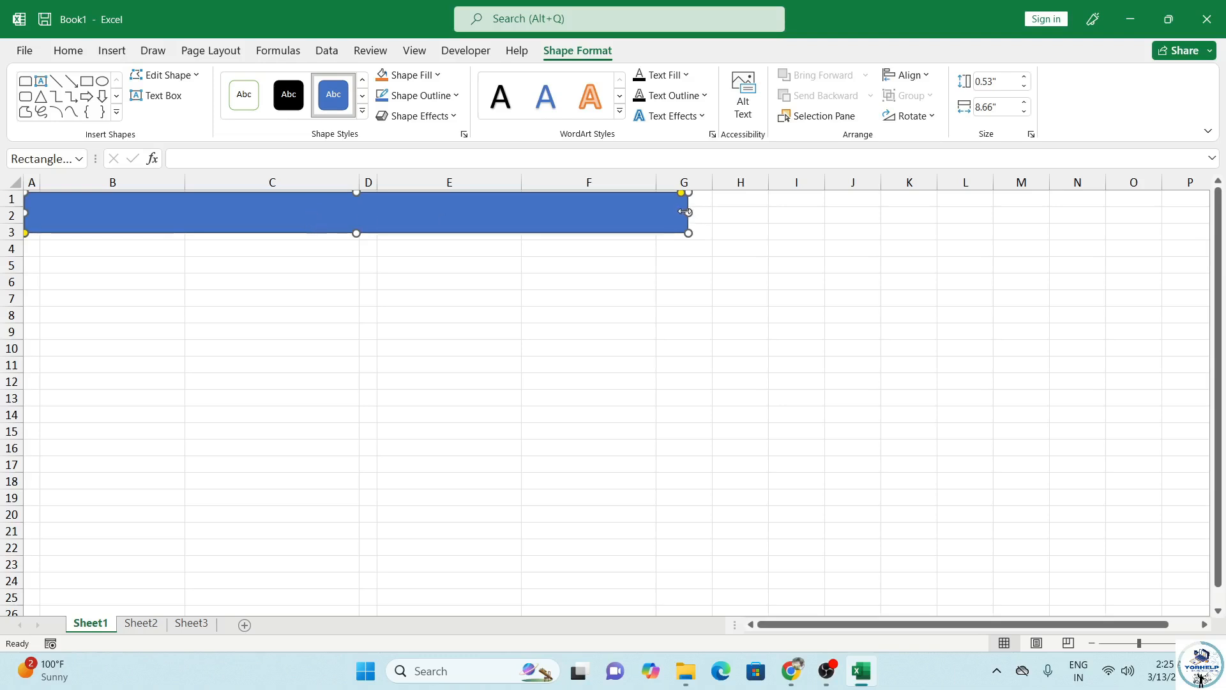
left_click_drag(690, 212, 686, 212)
Step: Apply a green gradient shape style and a Soft Round bevel to the banner
left_click(362, 111)
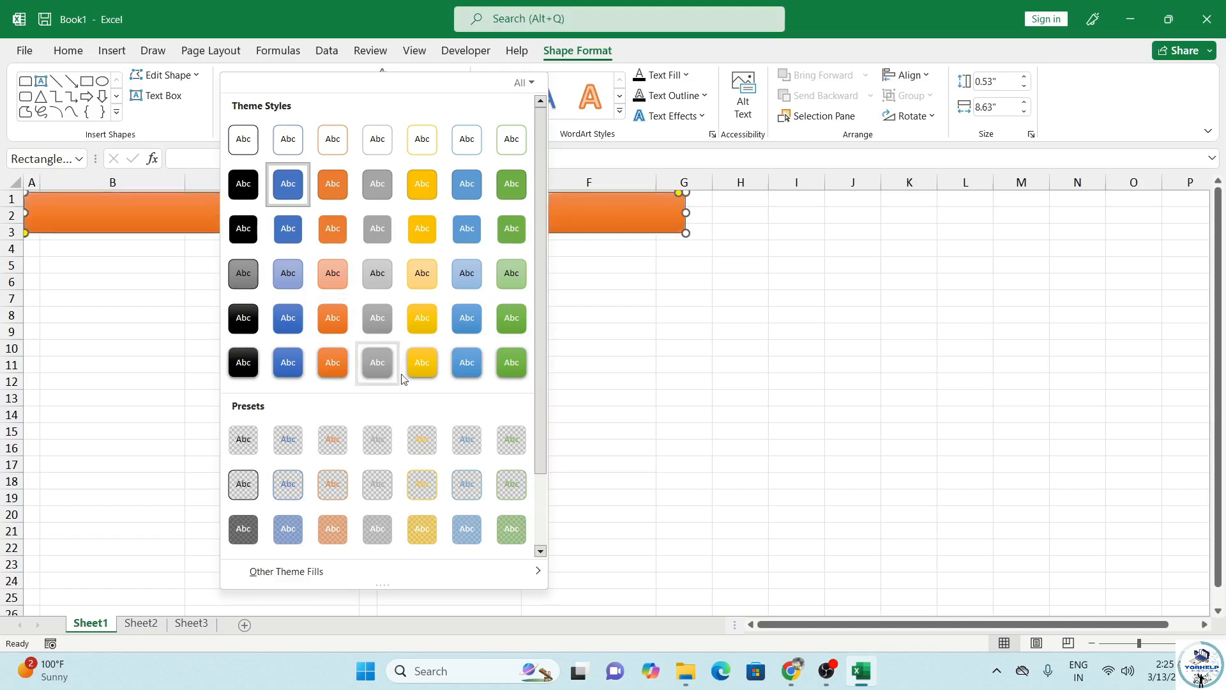
left_click_drag(537, 400, 537, 474)
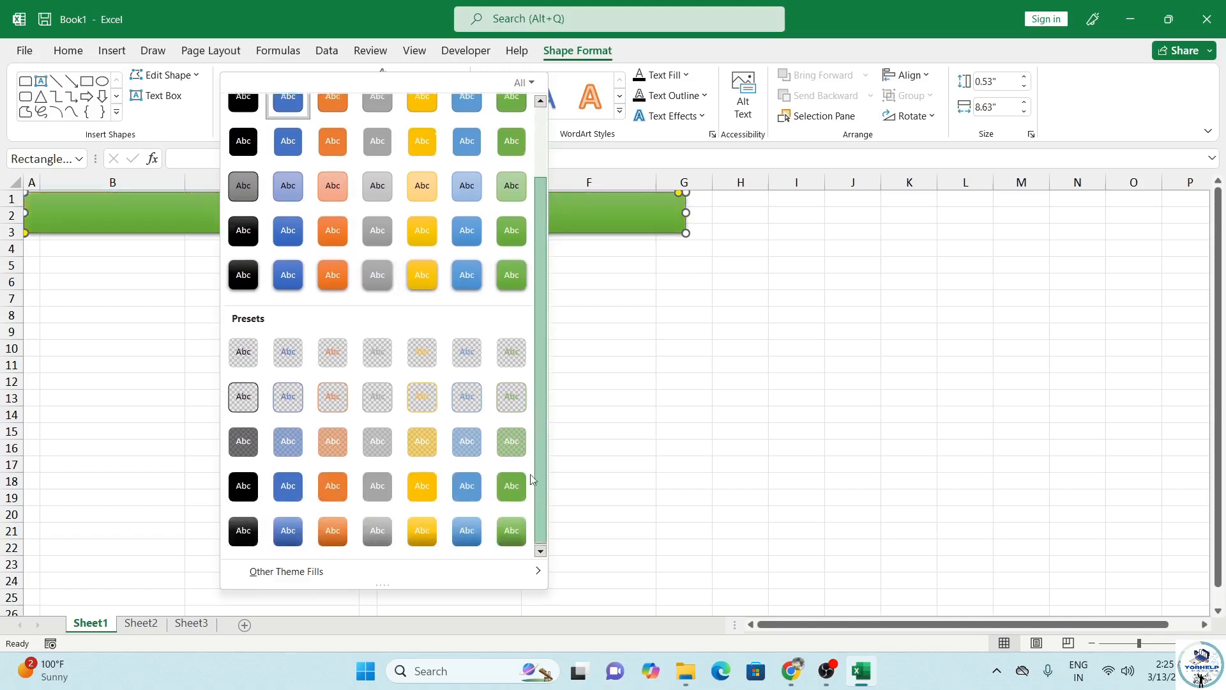
left_click(515, 535)
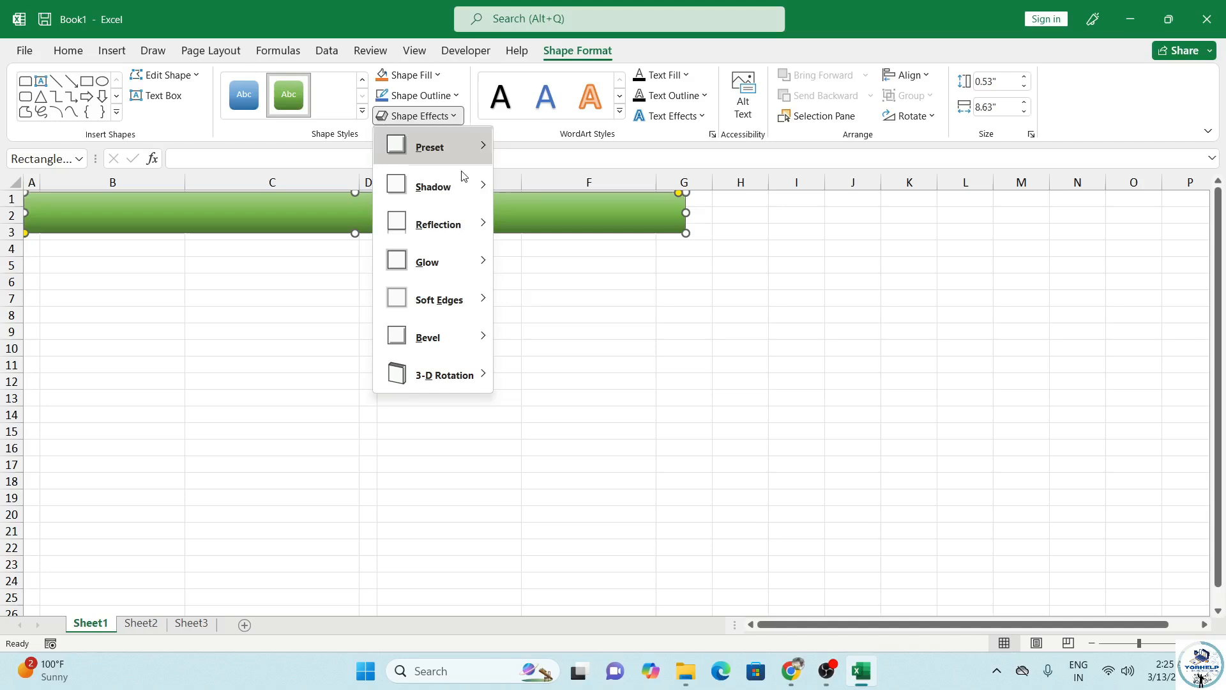
mouse_move(474, 301)
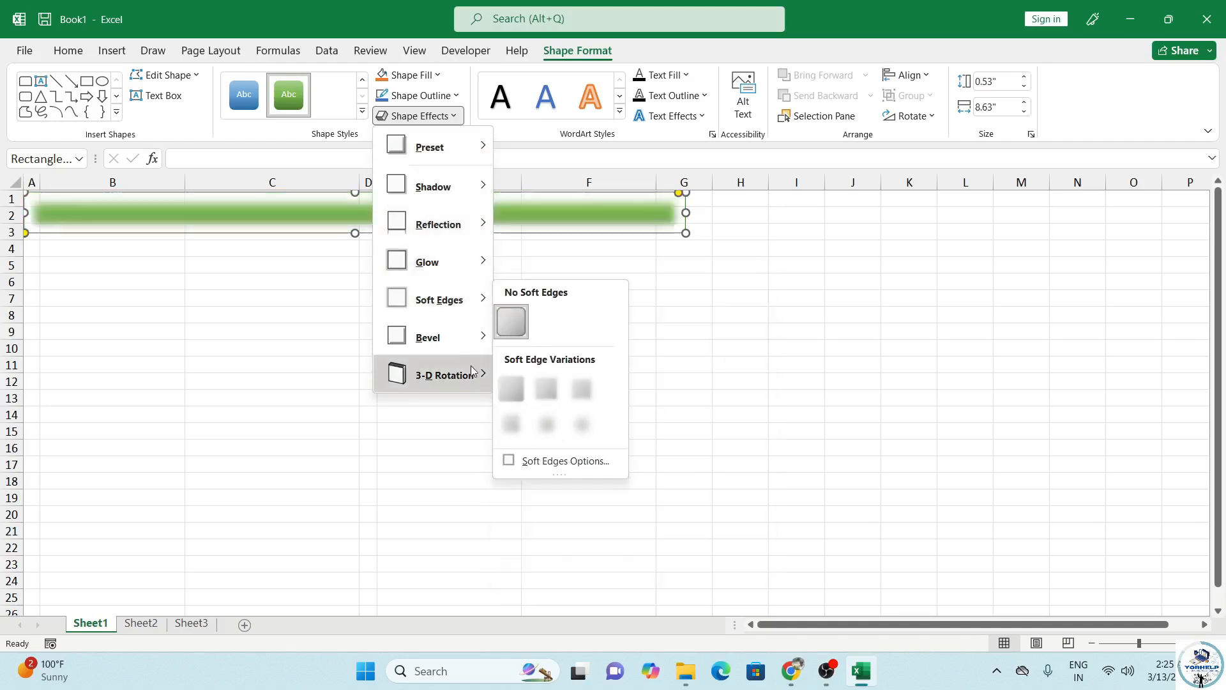
mouse_move(470, 337)
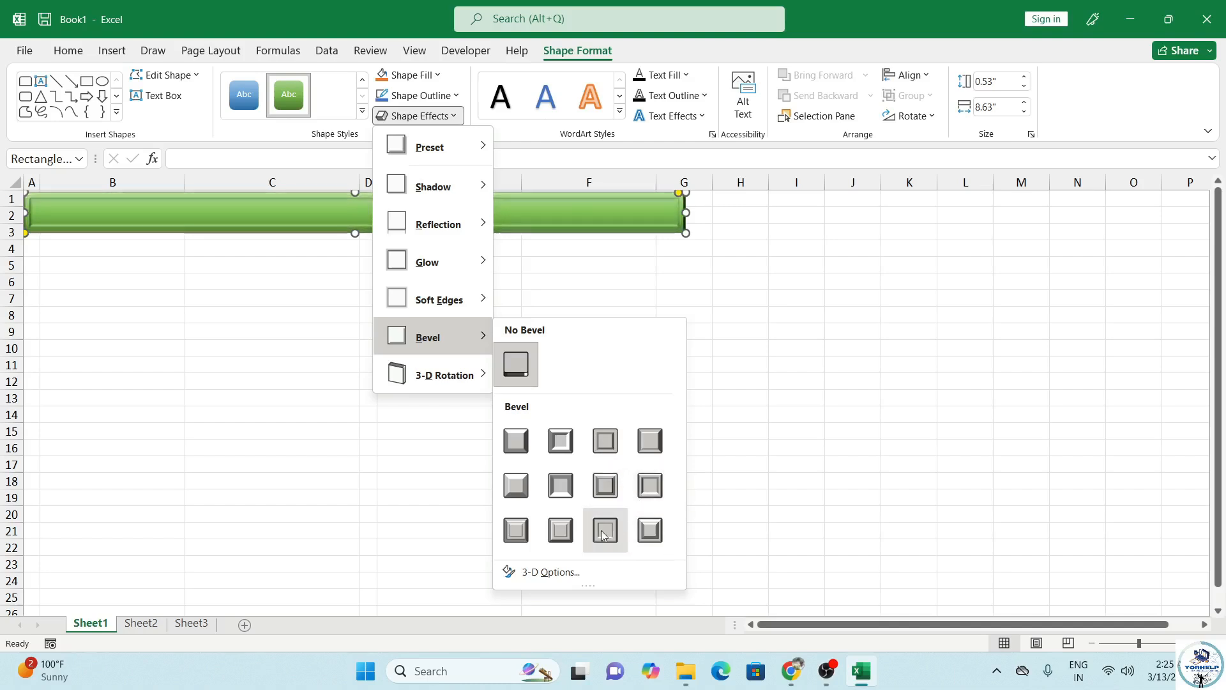
left_click(566, 487)
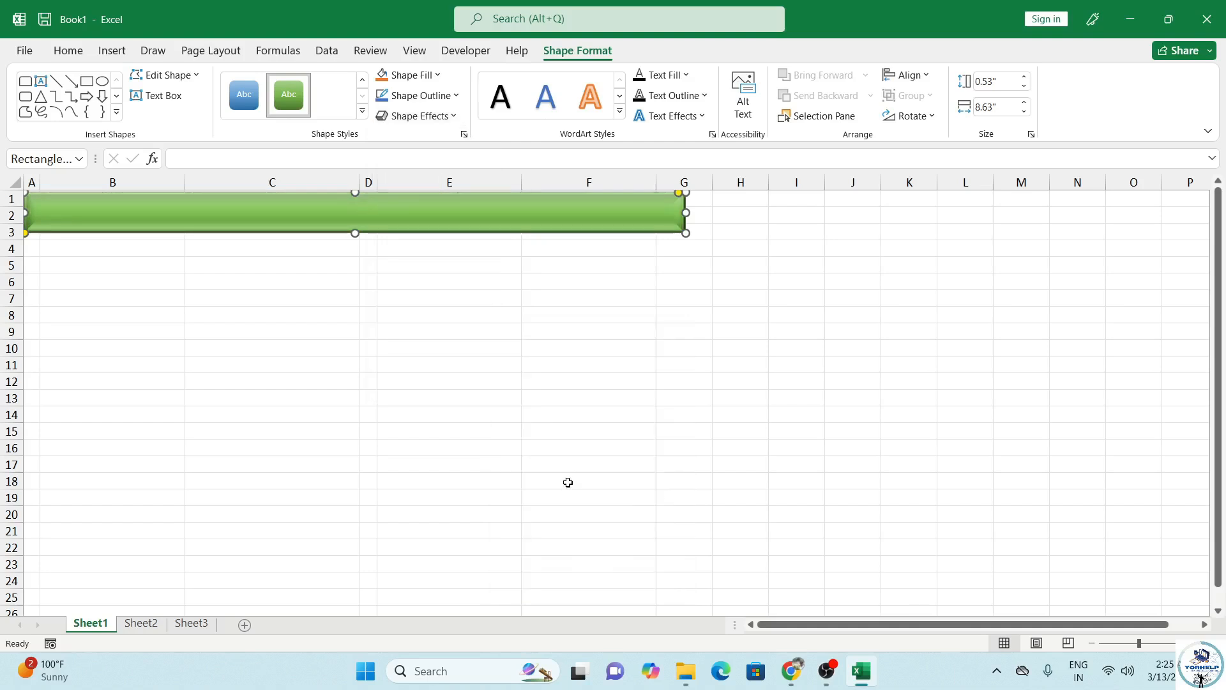
Step: Add an outer shadow to the shape and a reflection text effect
left_click(448, 113)
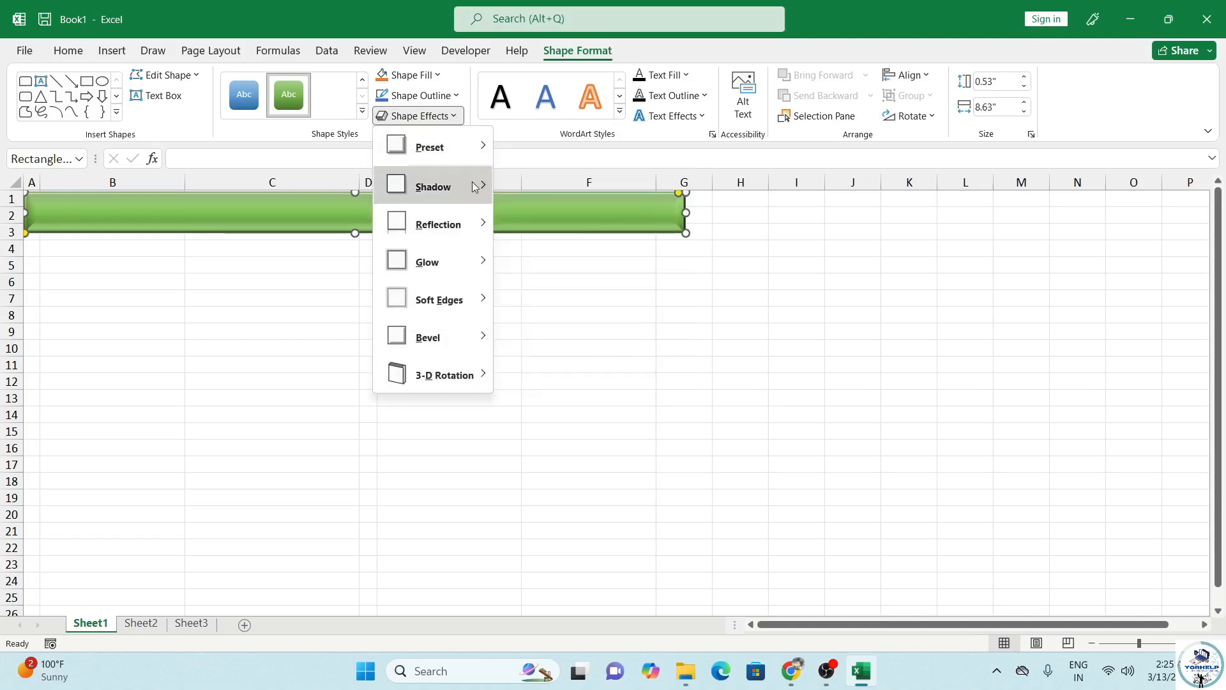
mouse_move(475, 184)
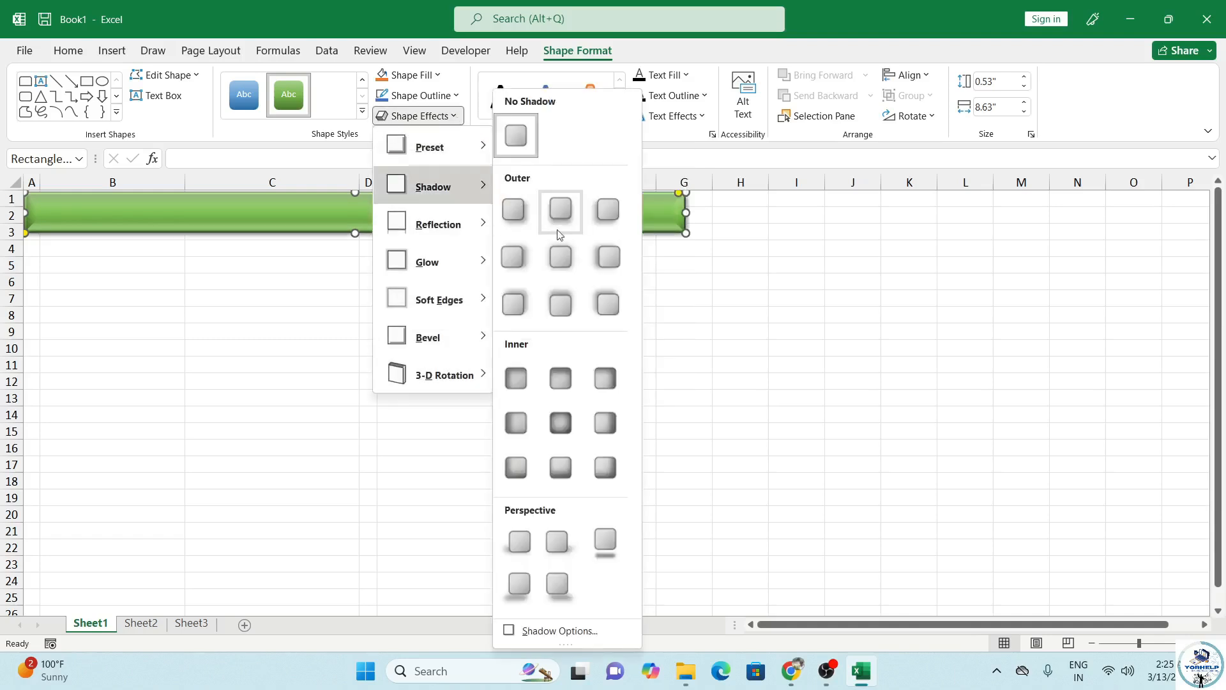
left_click(508, 219)
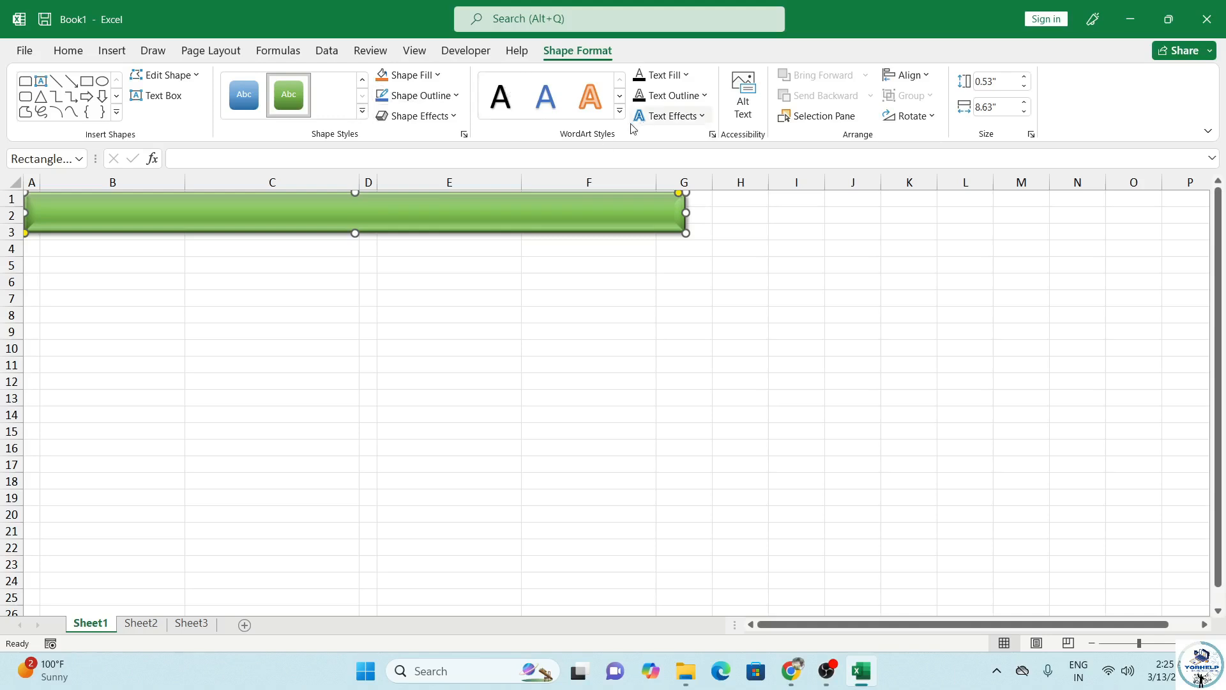
left_click(683, 117)
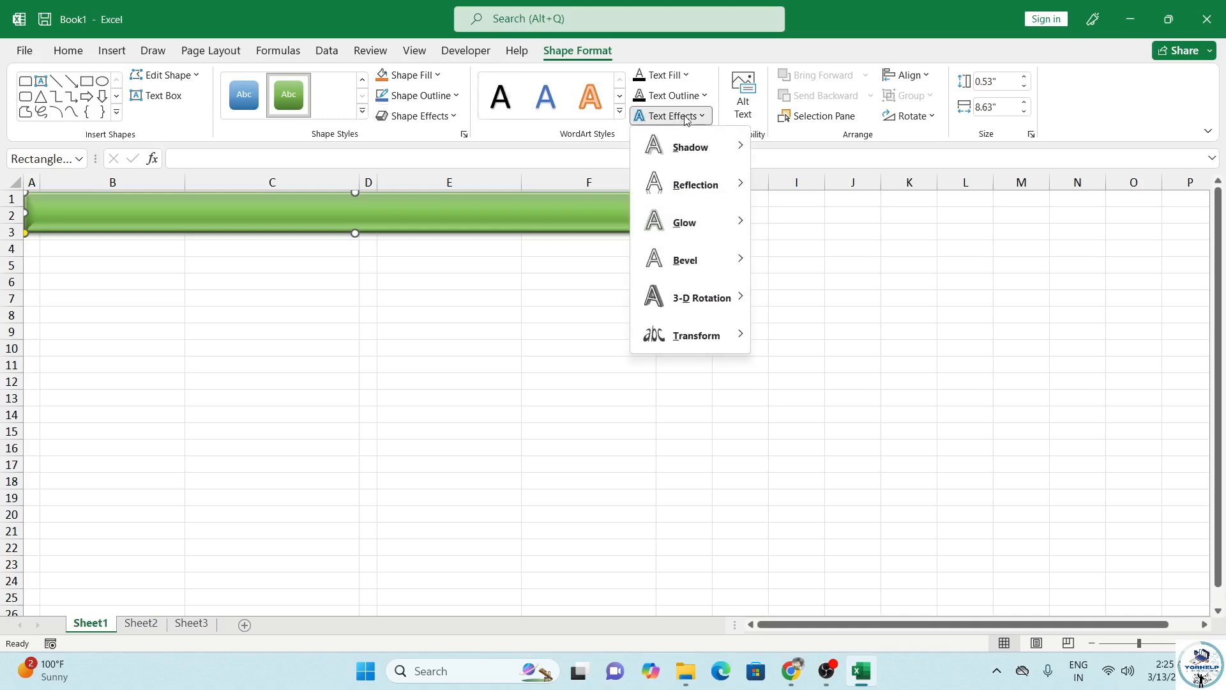
mouse_move(715, 186)
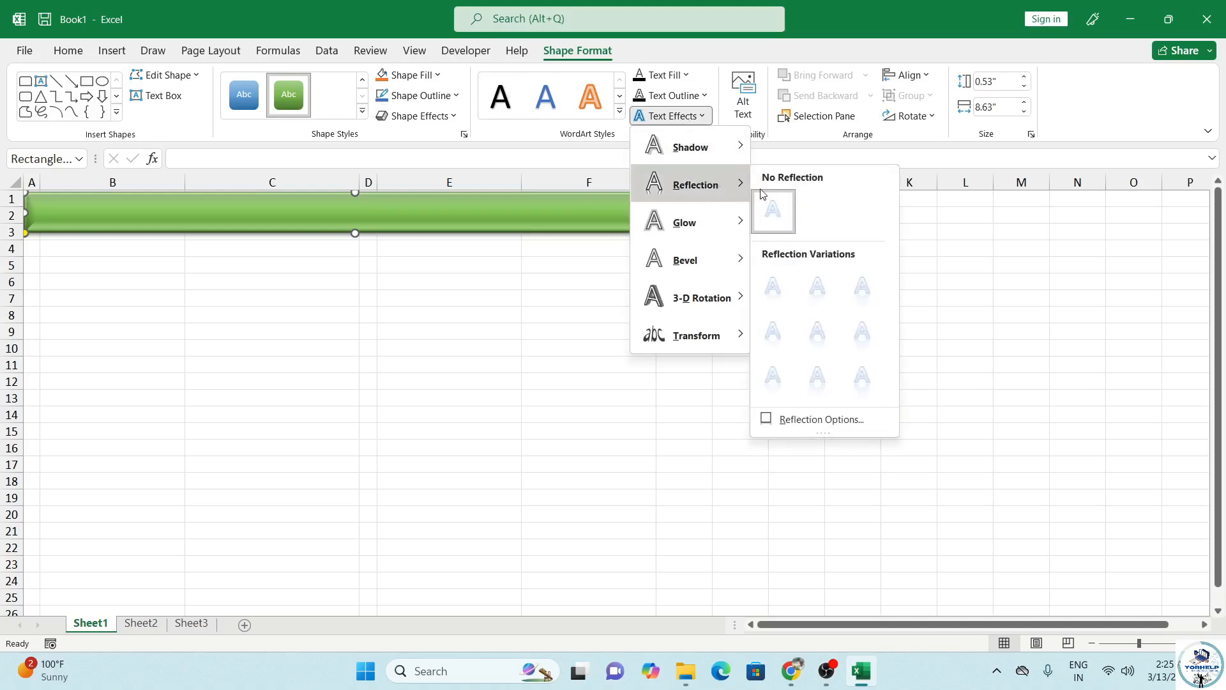
left_click(786, 290)
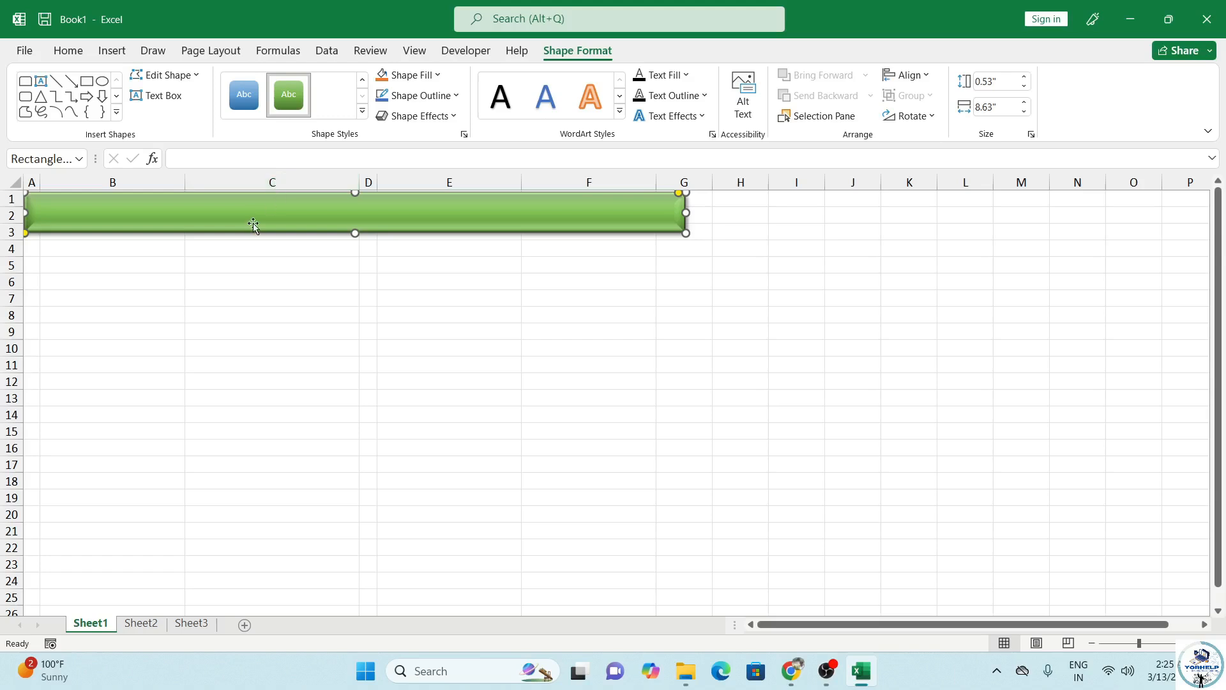
Step: Type 'City Computer Institute' into the banner and make it bold Britannic Bold
type("City")
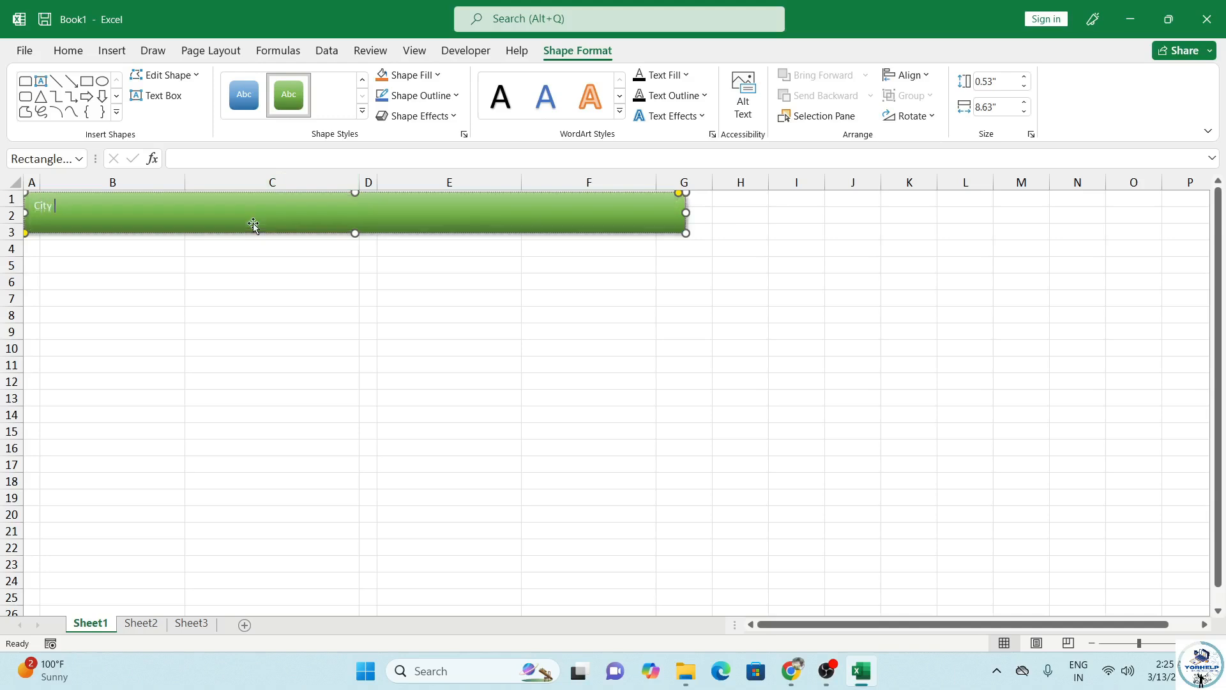
type(" Computer Institute")
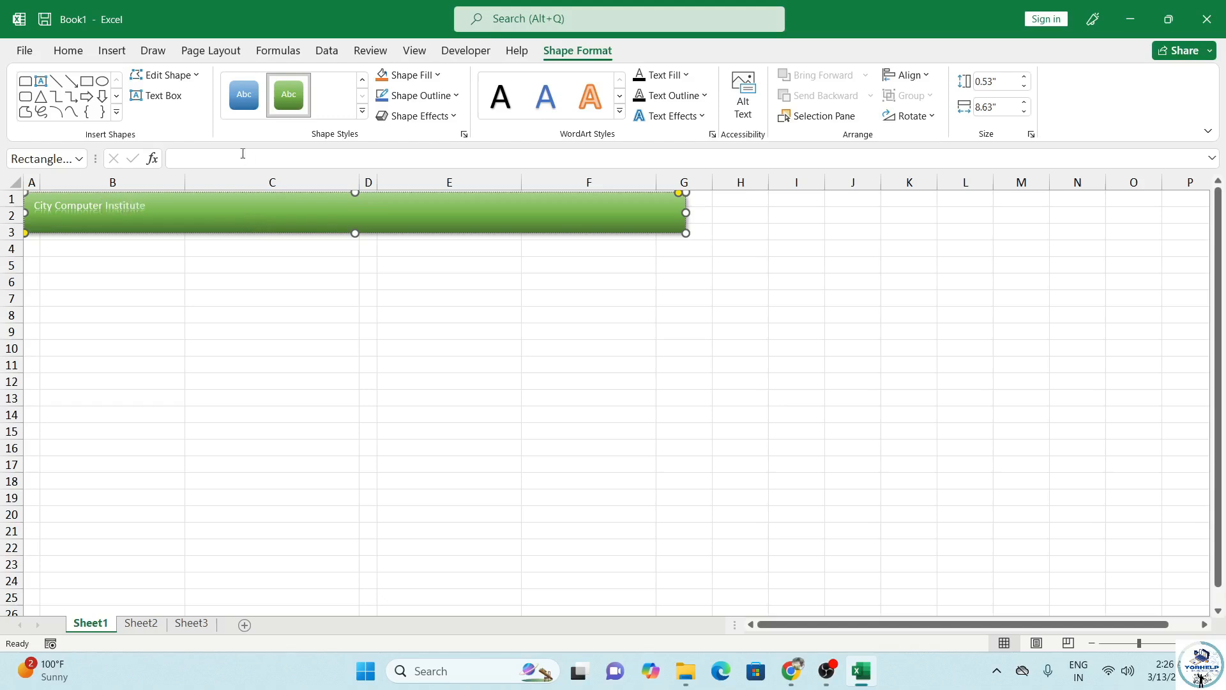
left_click(101, 265)
left_click(97, 217)
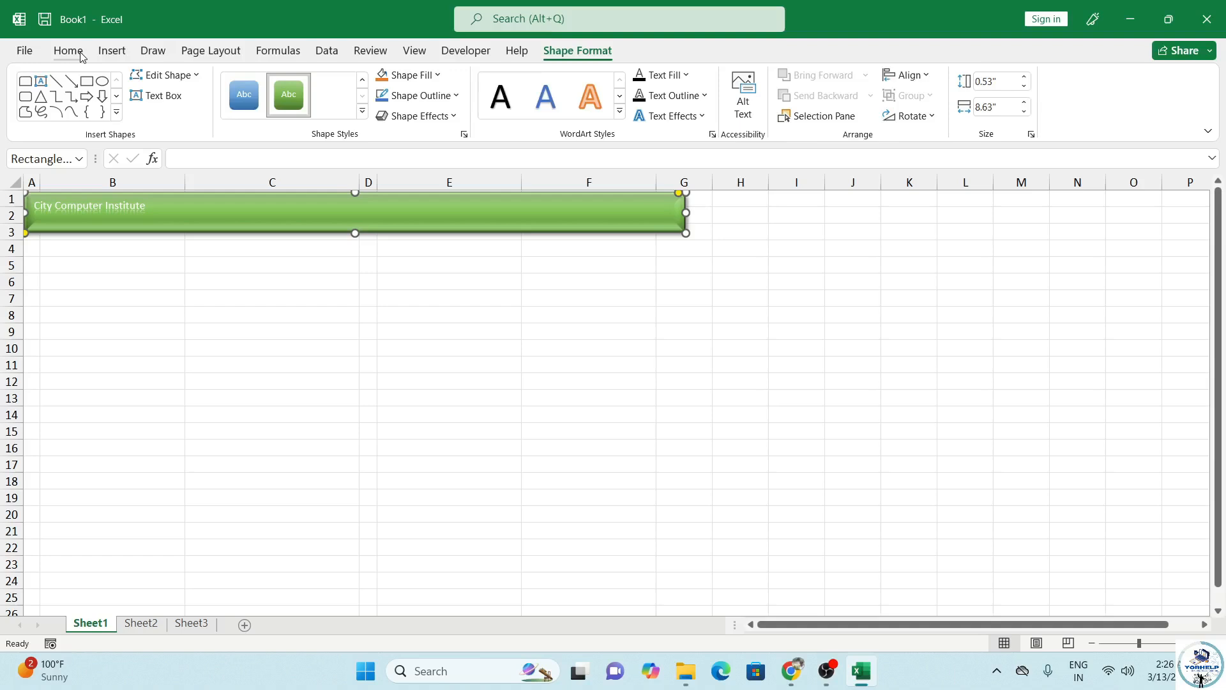
left_click(68, 51)
left_click(205, 108)
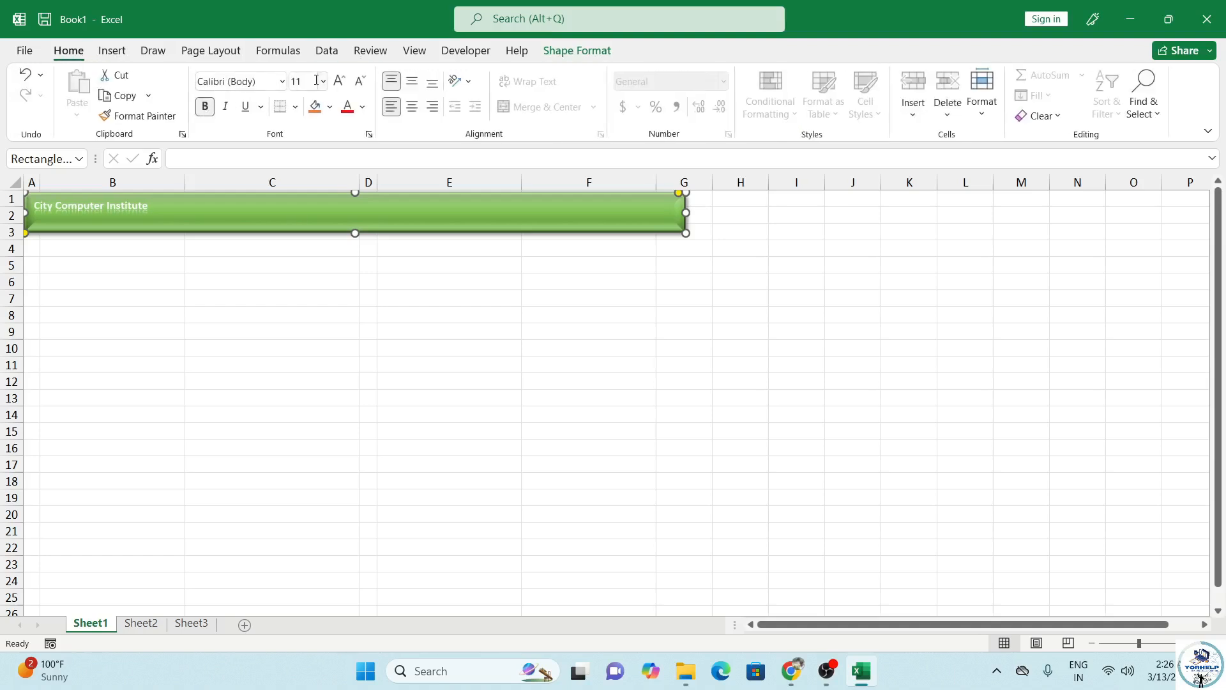
left_click(282, 81)
scroll(312, 402, "down", 10)
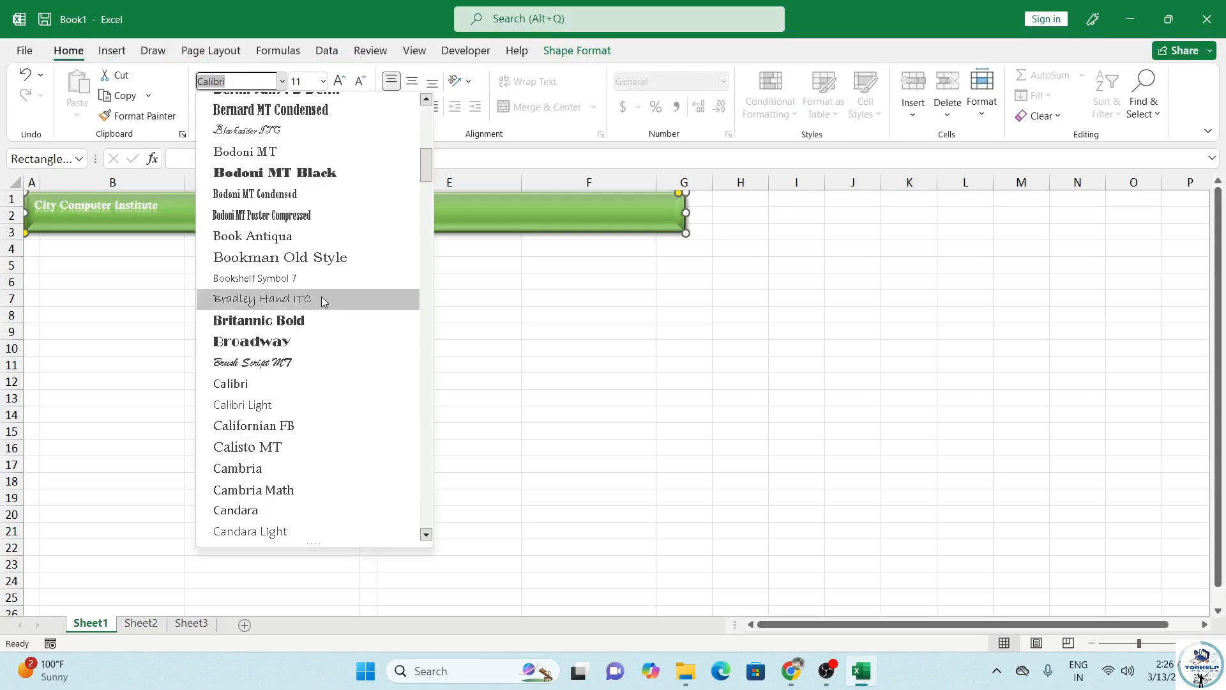
left_click(315, 321)
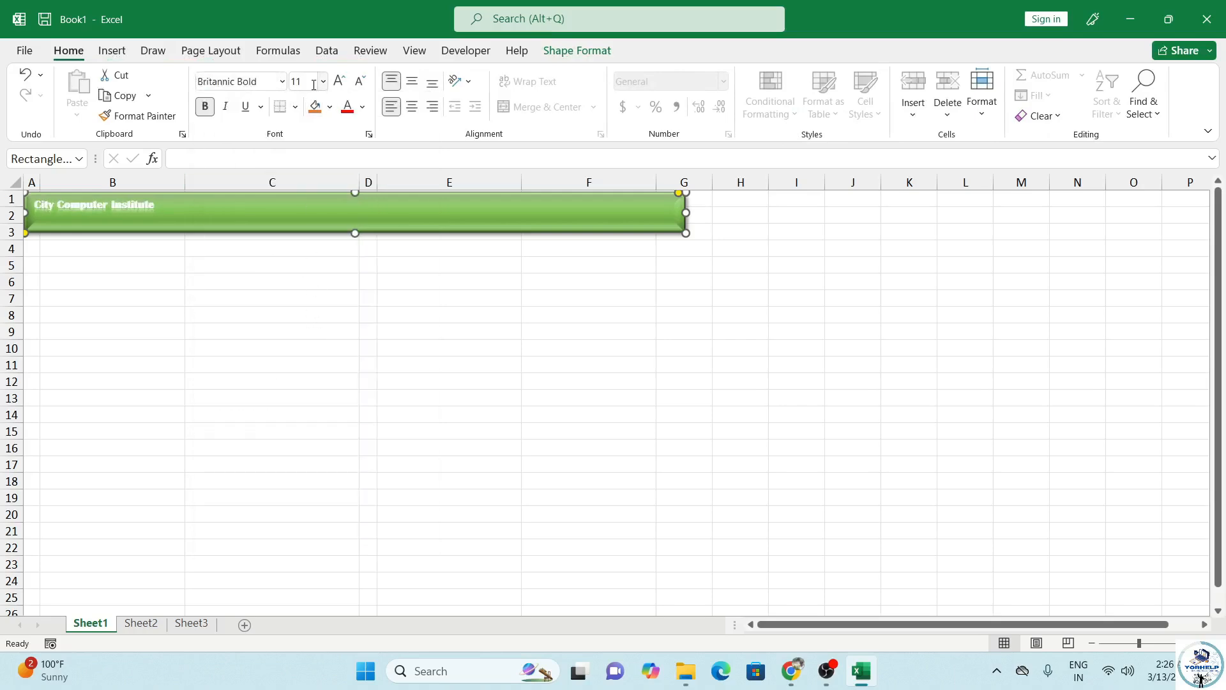
Step: Enlarge the banner text to 20 pt, centre it, and colour it Gold, Accent 4, Lighter 60%
left_click(338, 83)
left_click(338, 83)
left_click(338, 83)
left_click(338, 83)
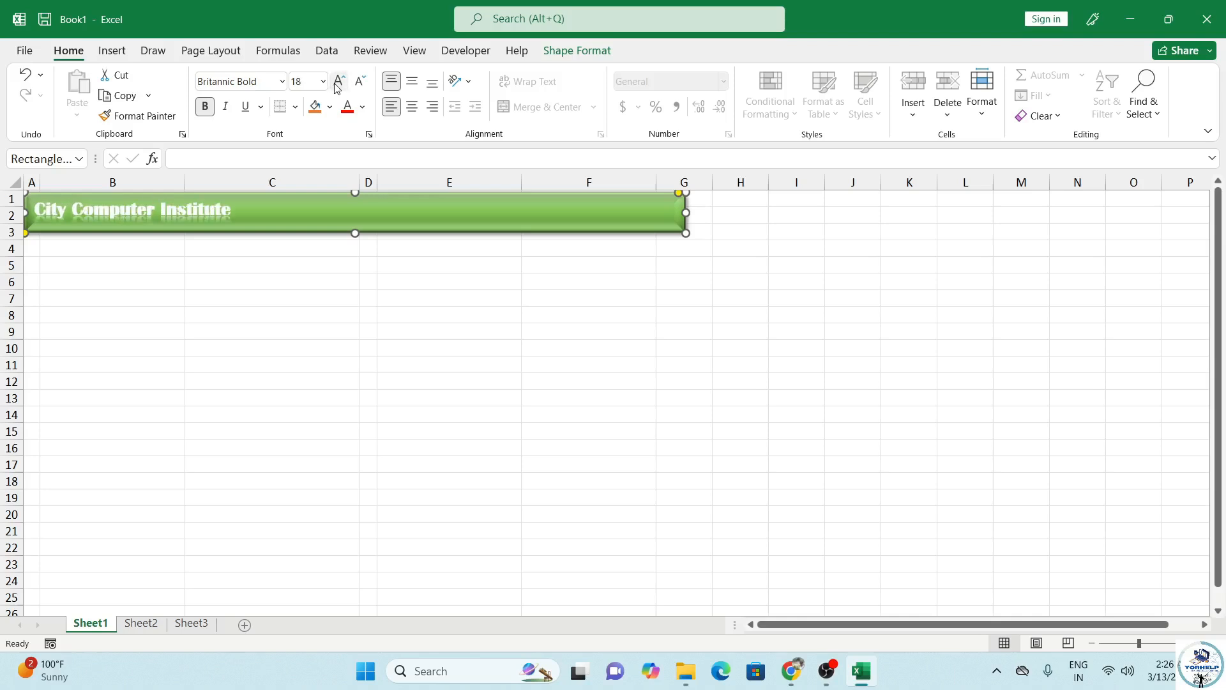
left_click(338, 86)
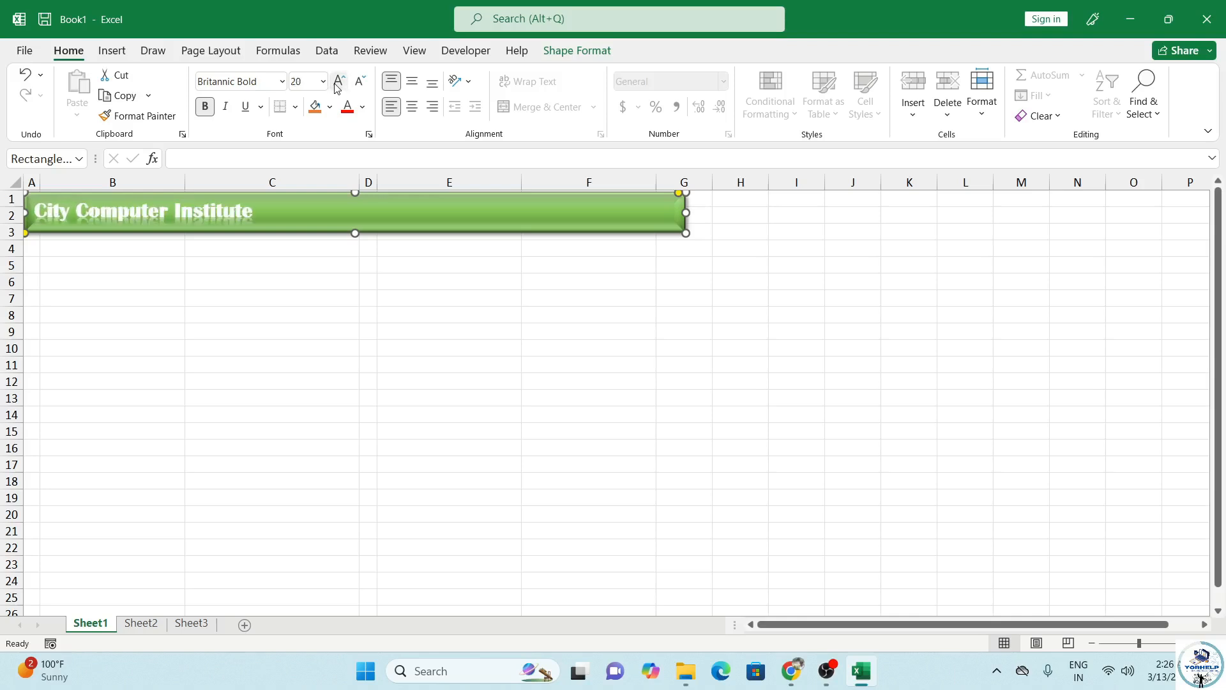
left_click(412, 84)
left_click(412, 107)
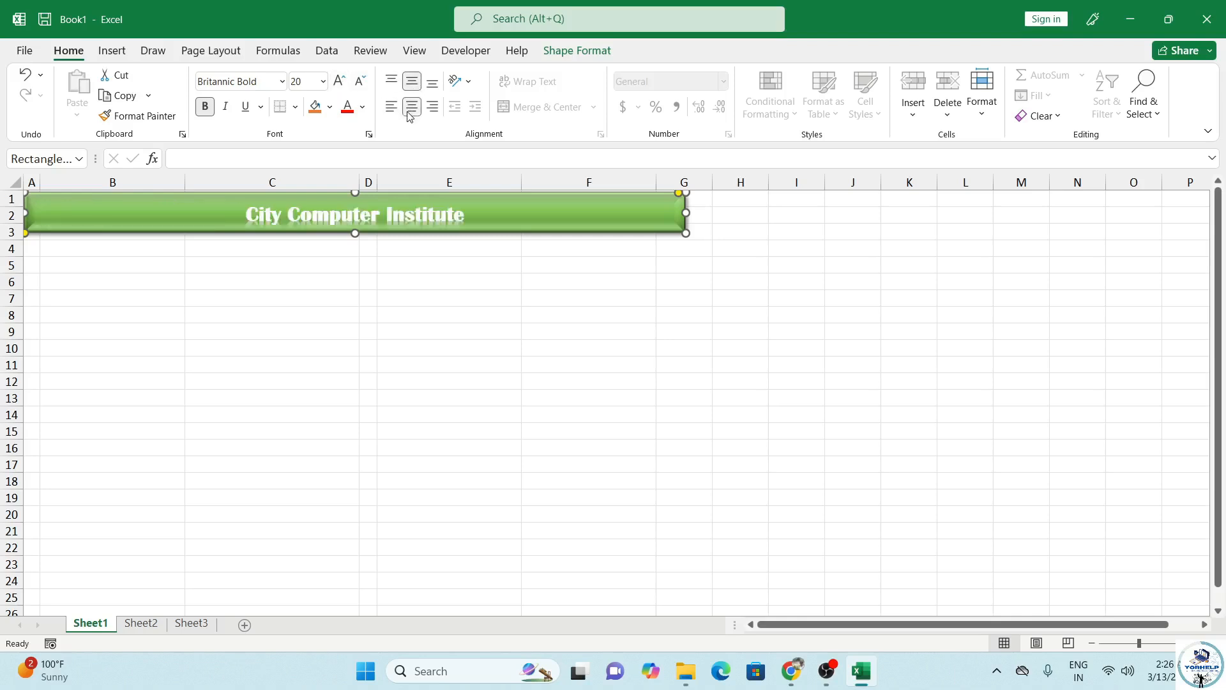
left_click(362, 107)
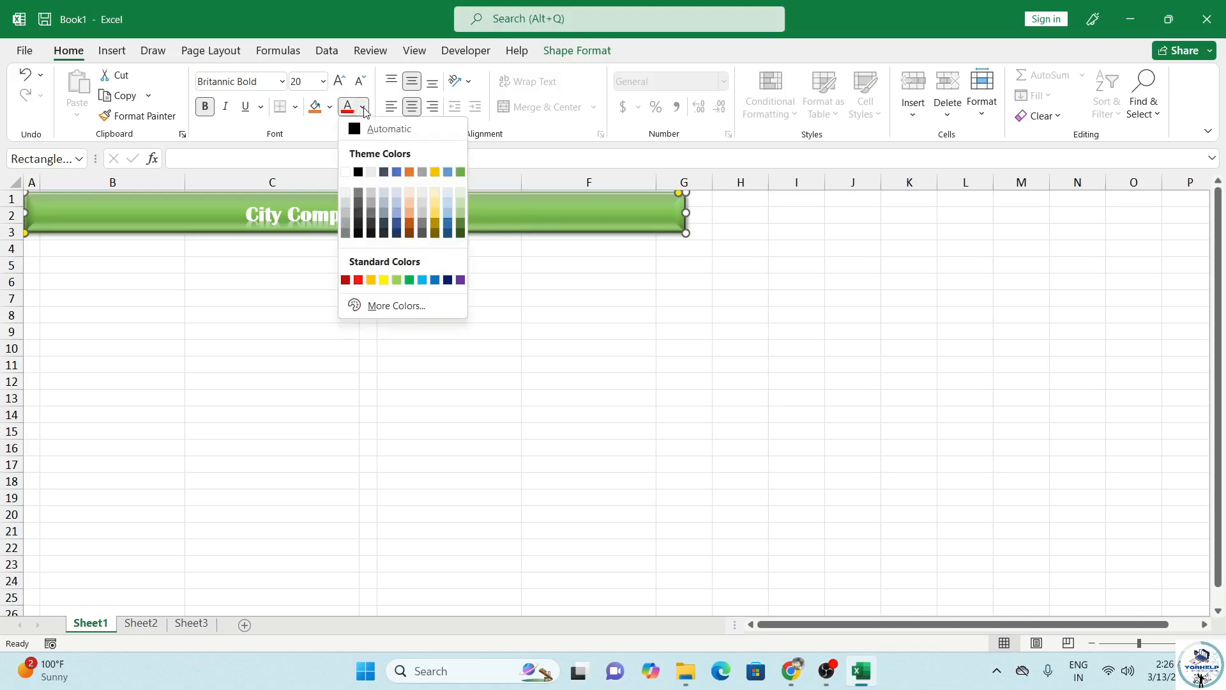
left_click(435, 205)
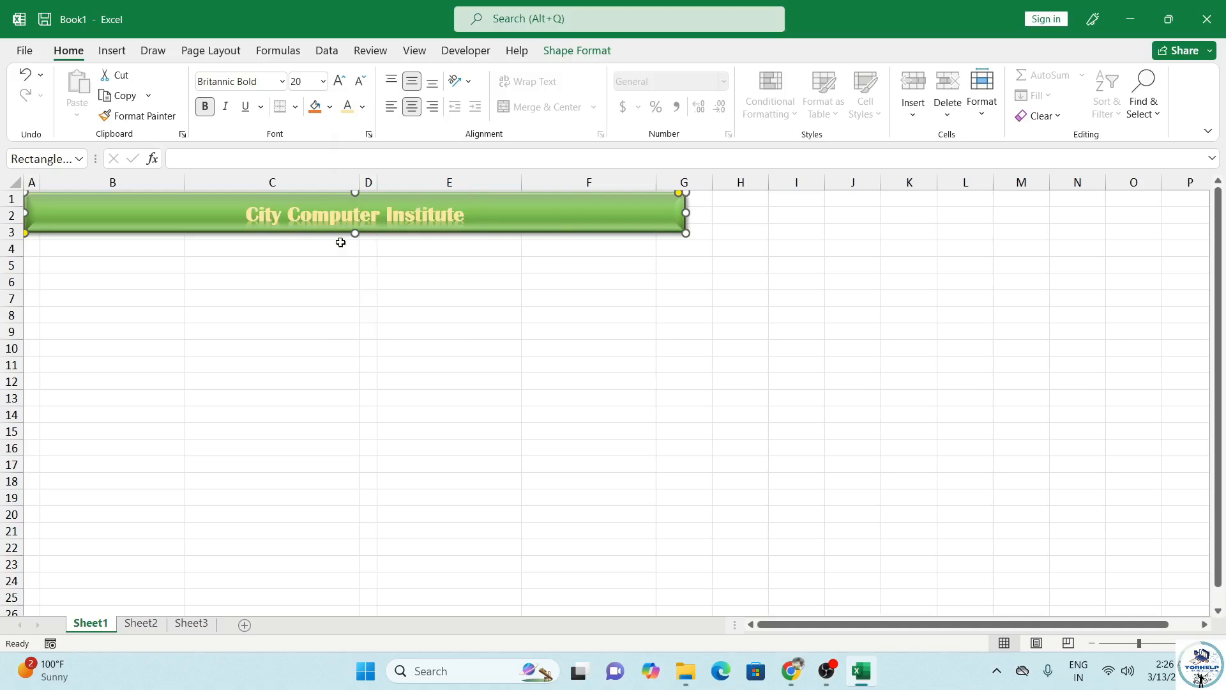
left_click(189, 251)
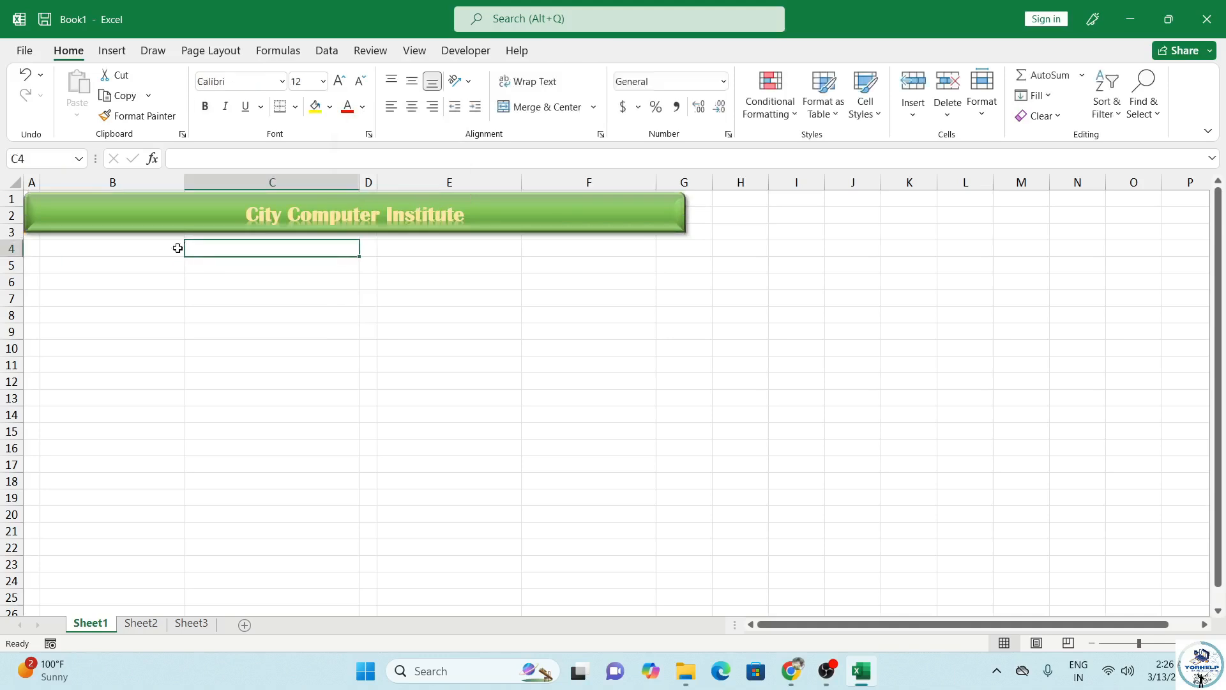
Step: Enter labels Student name, Date of Birth, Mobile No. and Address down column B from B4
left_click(89, 250)
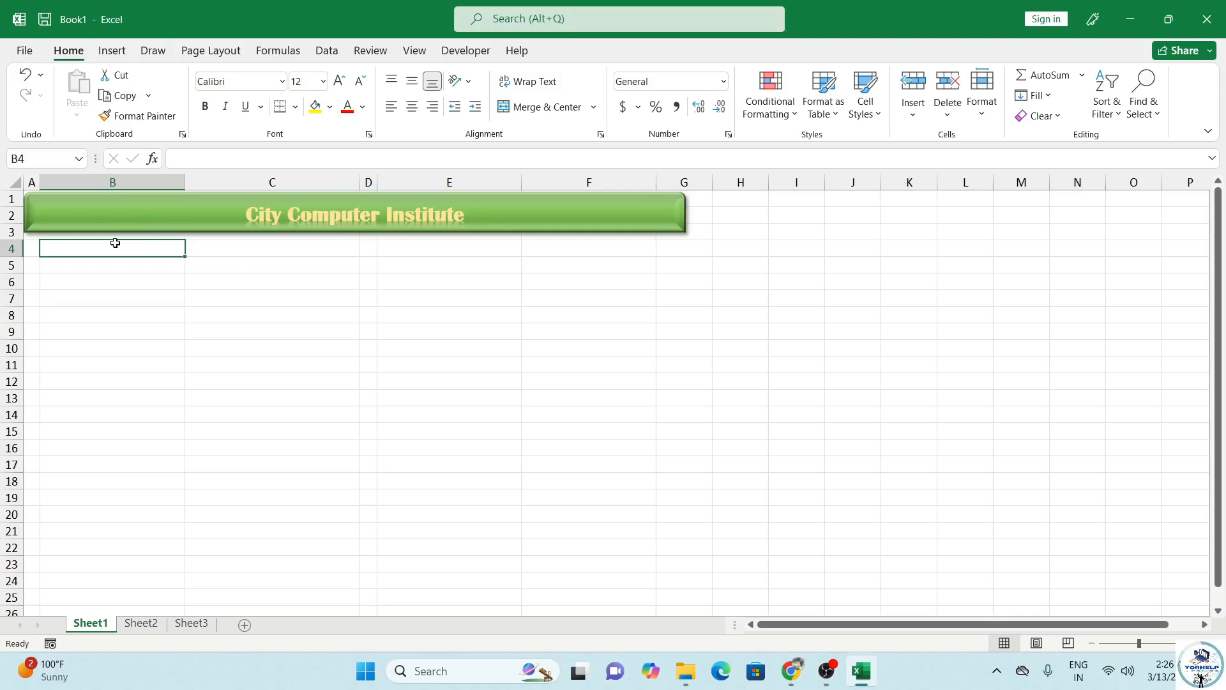
type("Student")
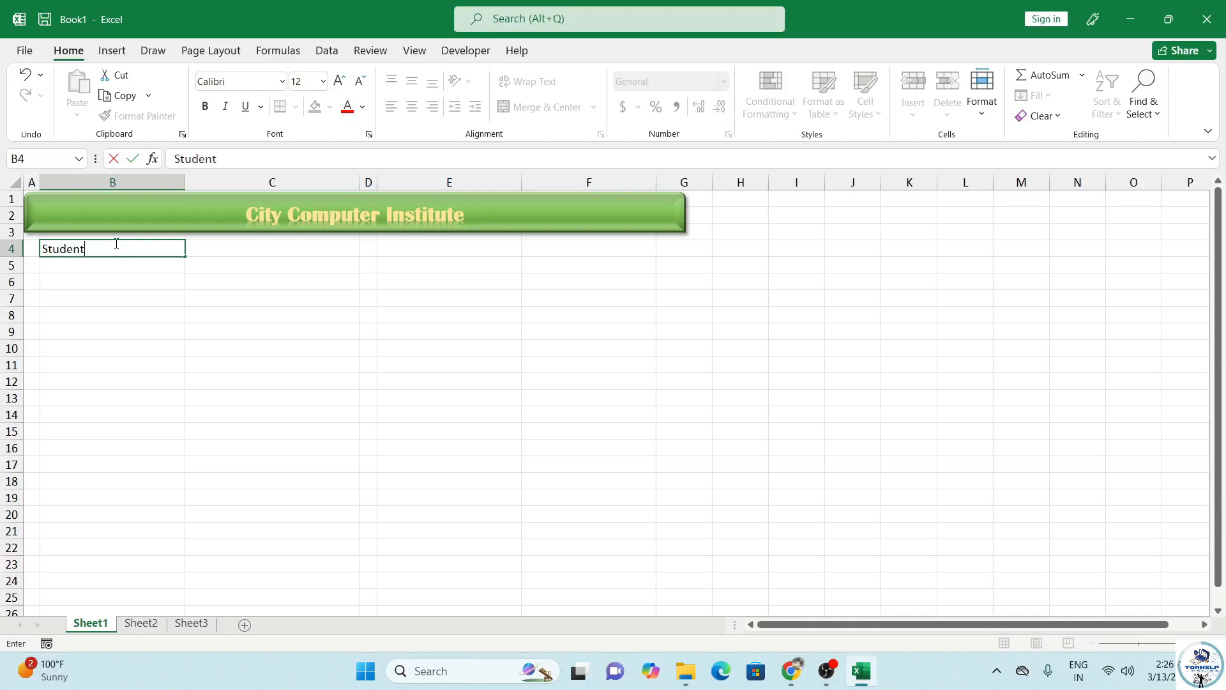
type(" name")
key("Return")
key("Return")
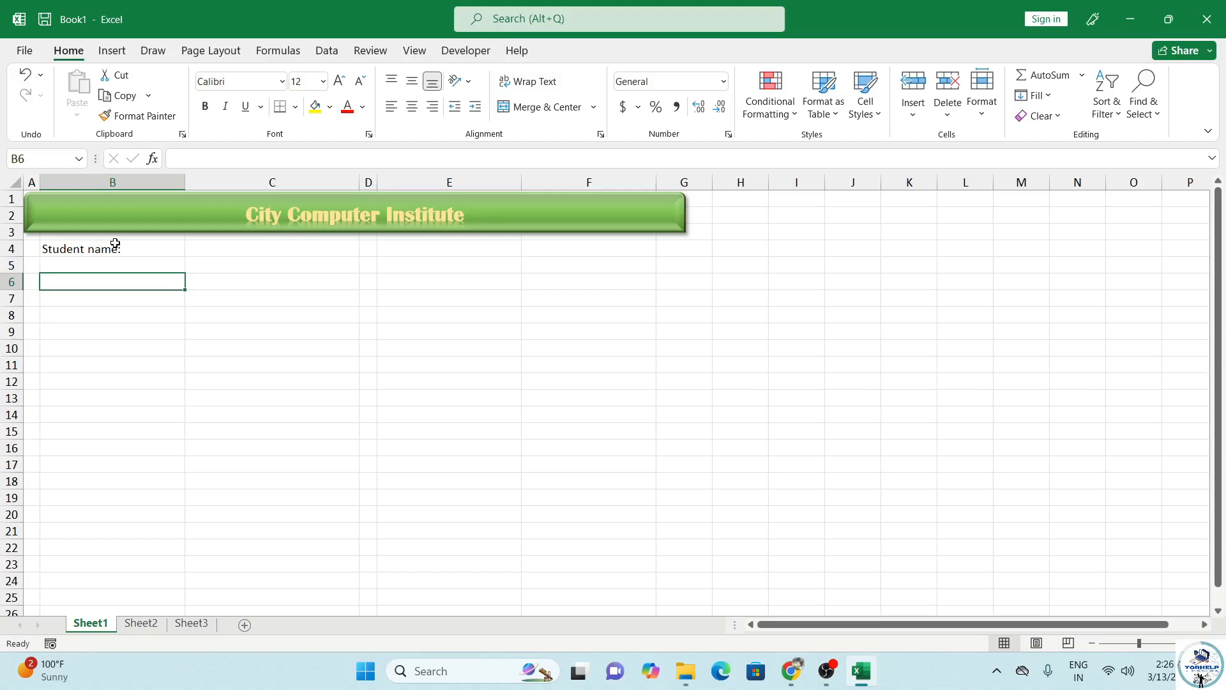
type("Date")
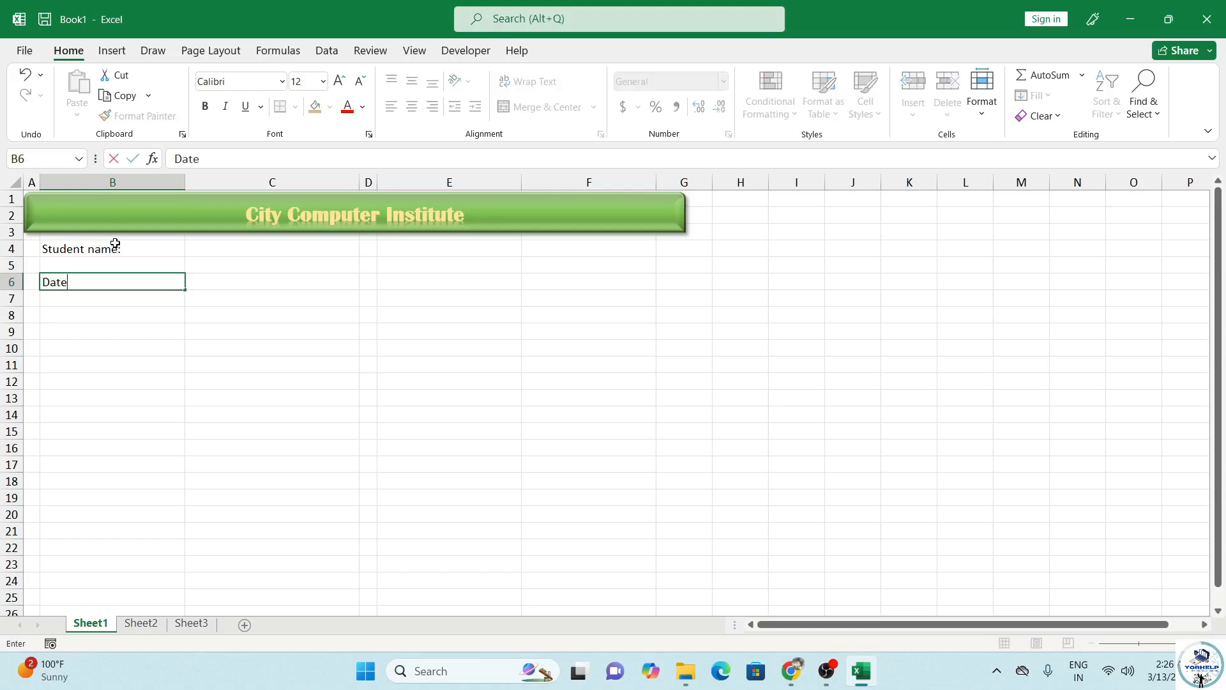
type(" of Birth")
key("Return")
key("Return")
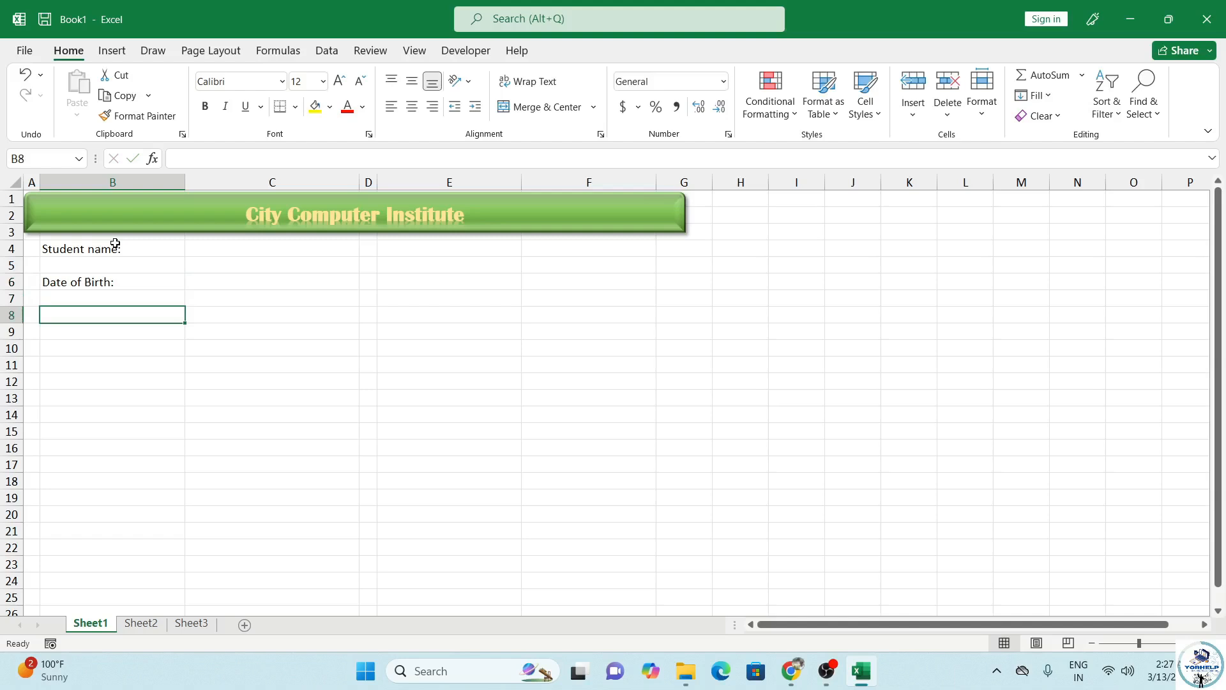
type("Mobile ")
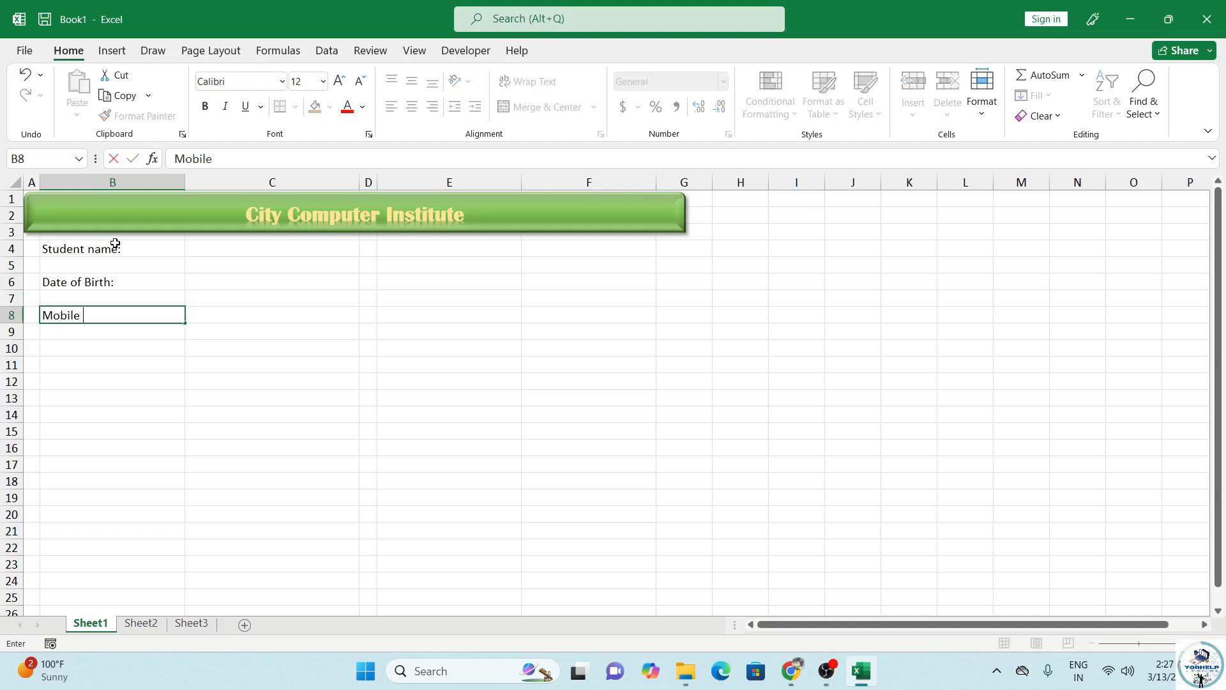
type("Nu")
key("Return")
key("Return")
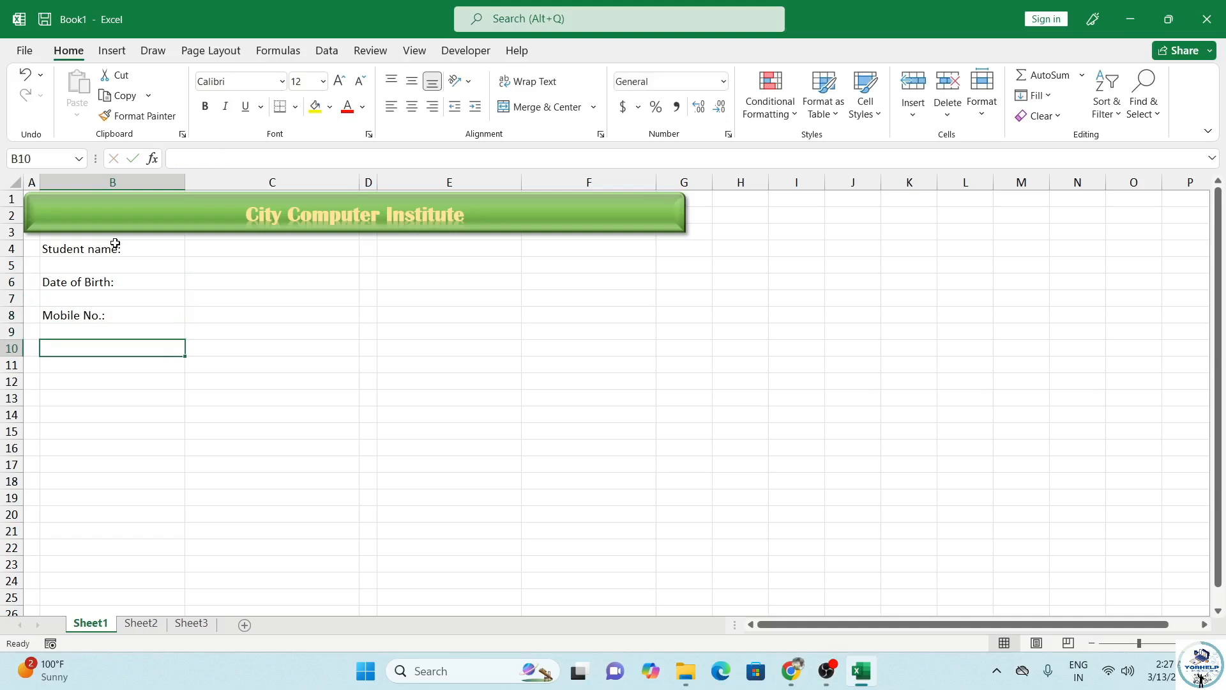
type("Address:")
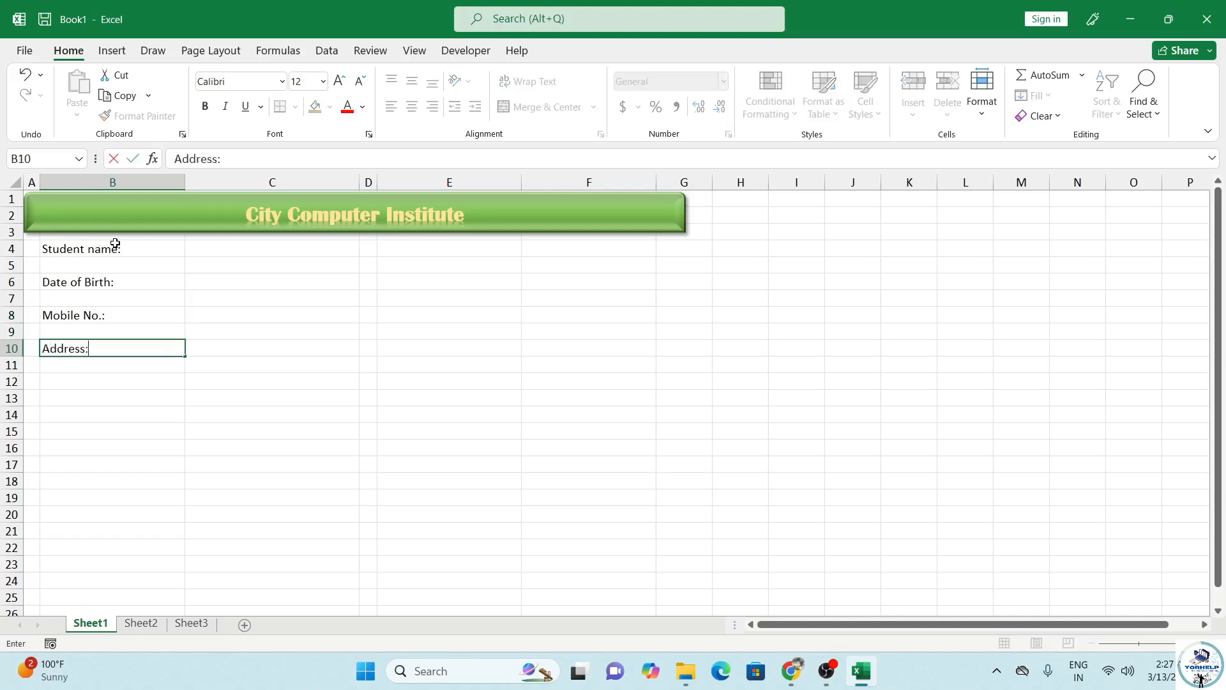
key("Return")
key("Return")
Step: Add labels Father's Name, Mother's Name and Address, then select C16:E16
type("Father")
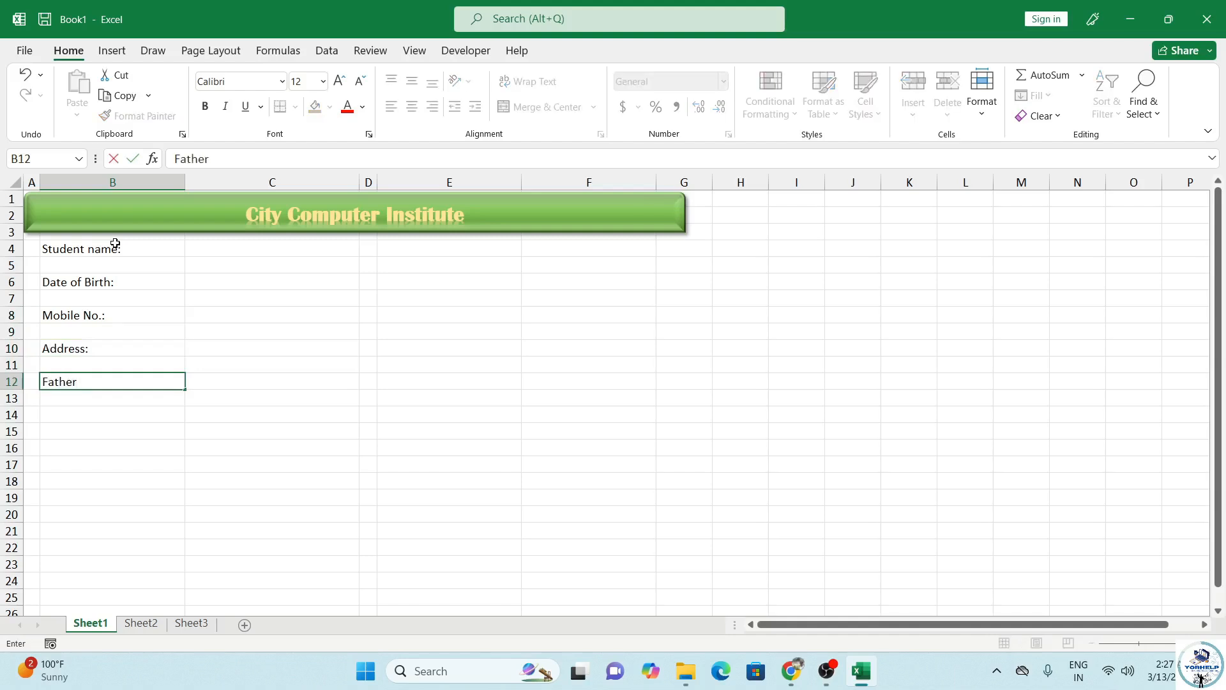
type("'s Name")
key("Return")
key("Return")
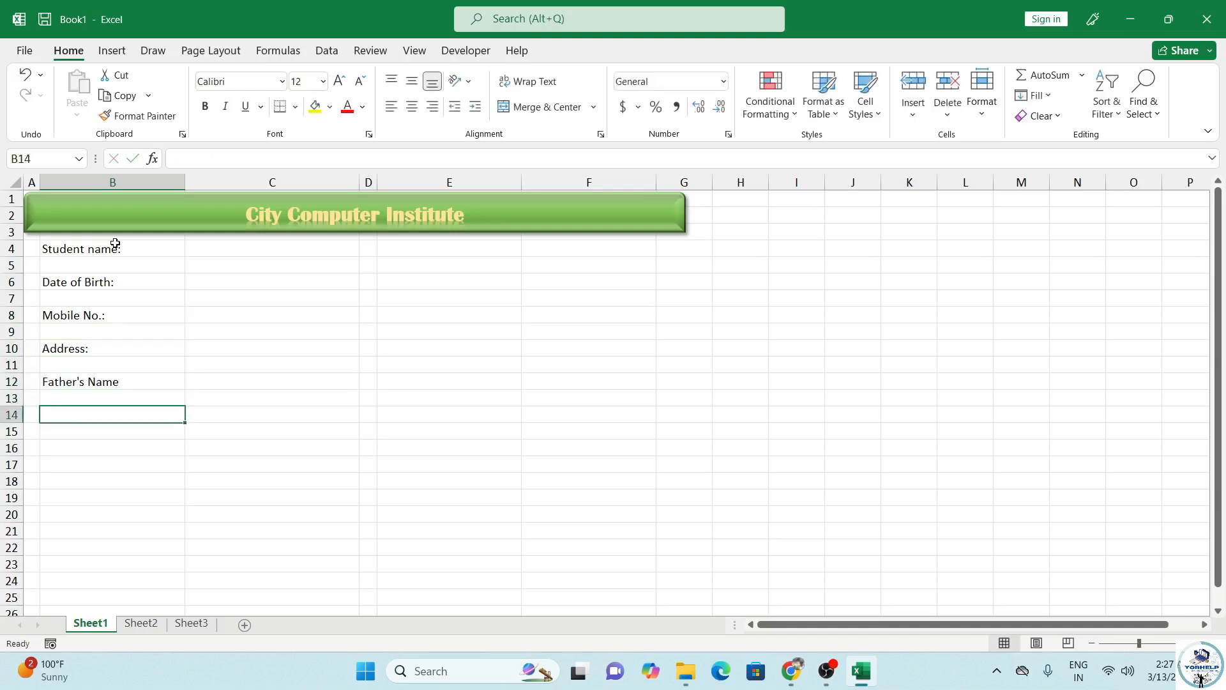
type("Mother")
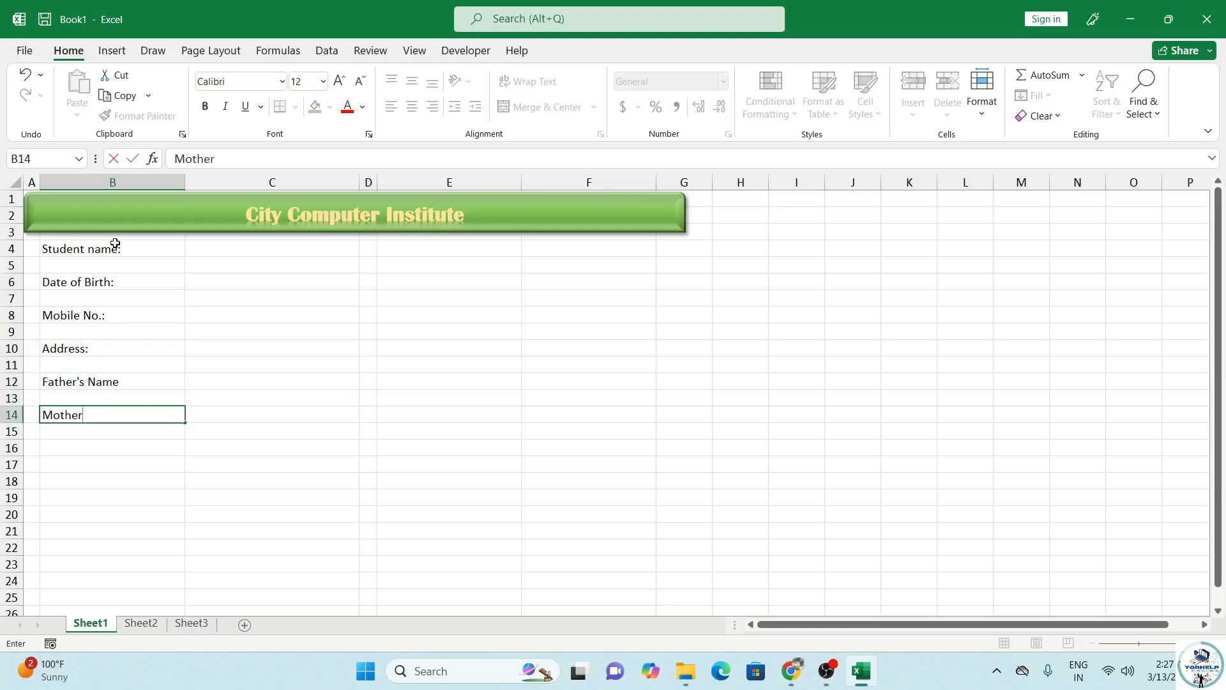
type("'s Name")
key("Return")
key("Return")
type("Address")
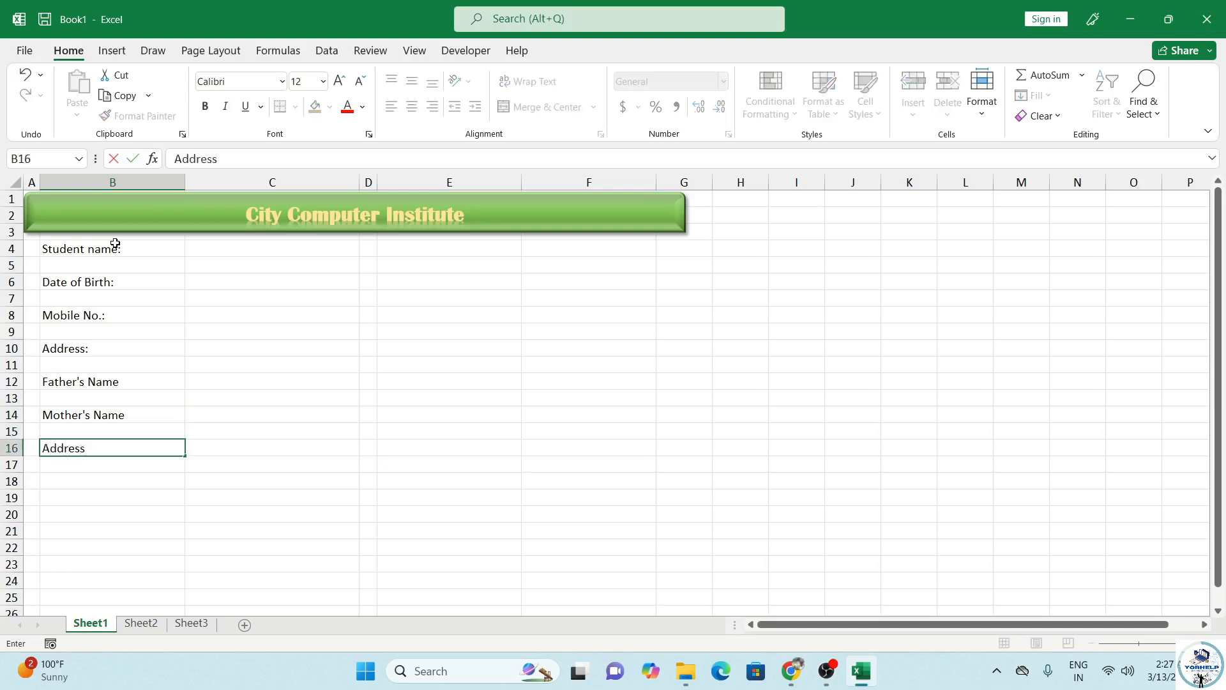
key("Tab")
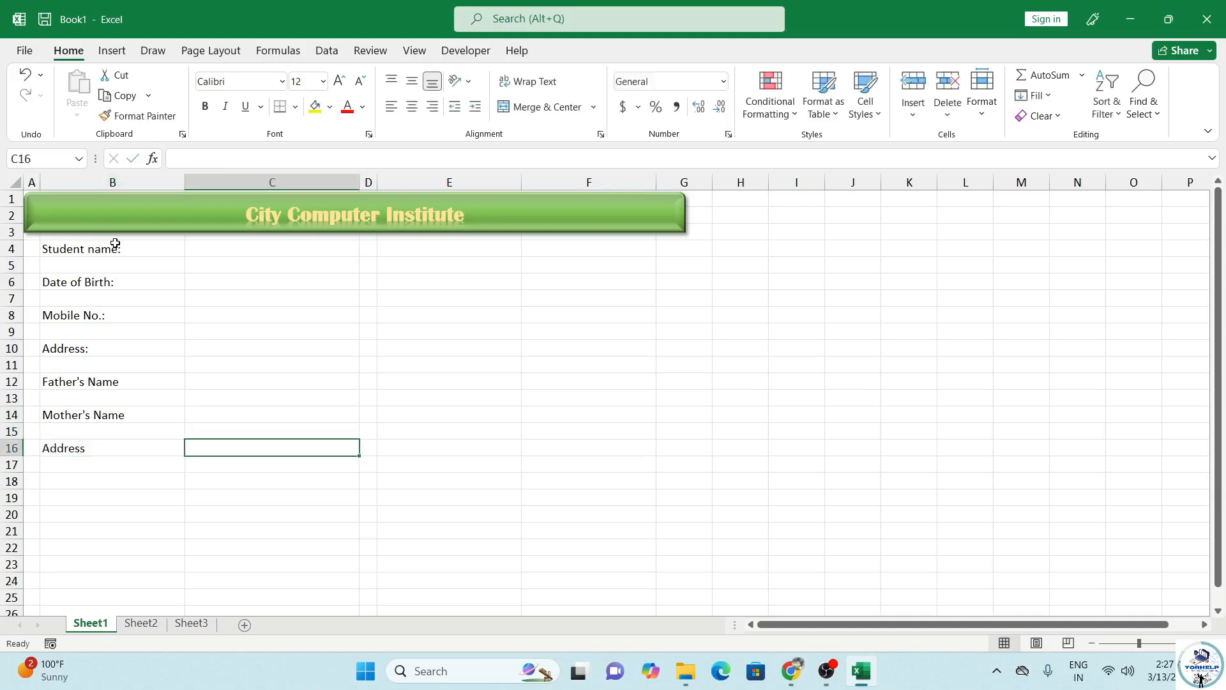
key("Up")
key("Down")
key("shift+Right")
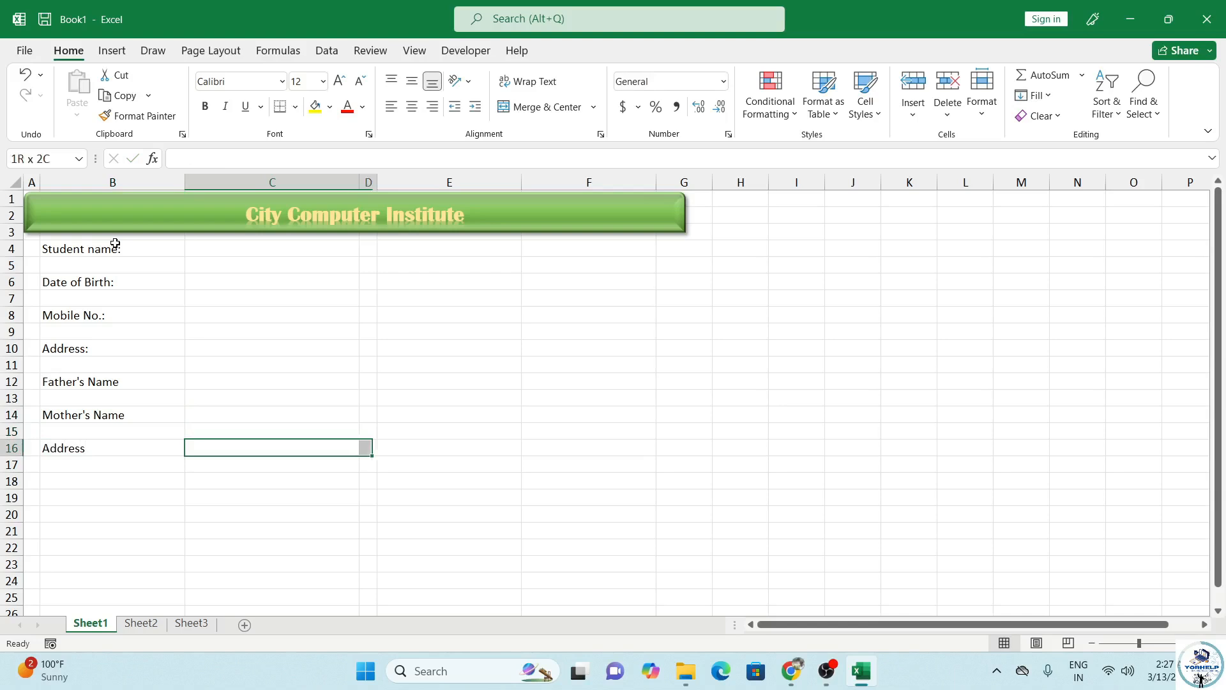
key("shift+Right")
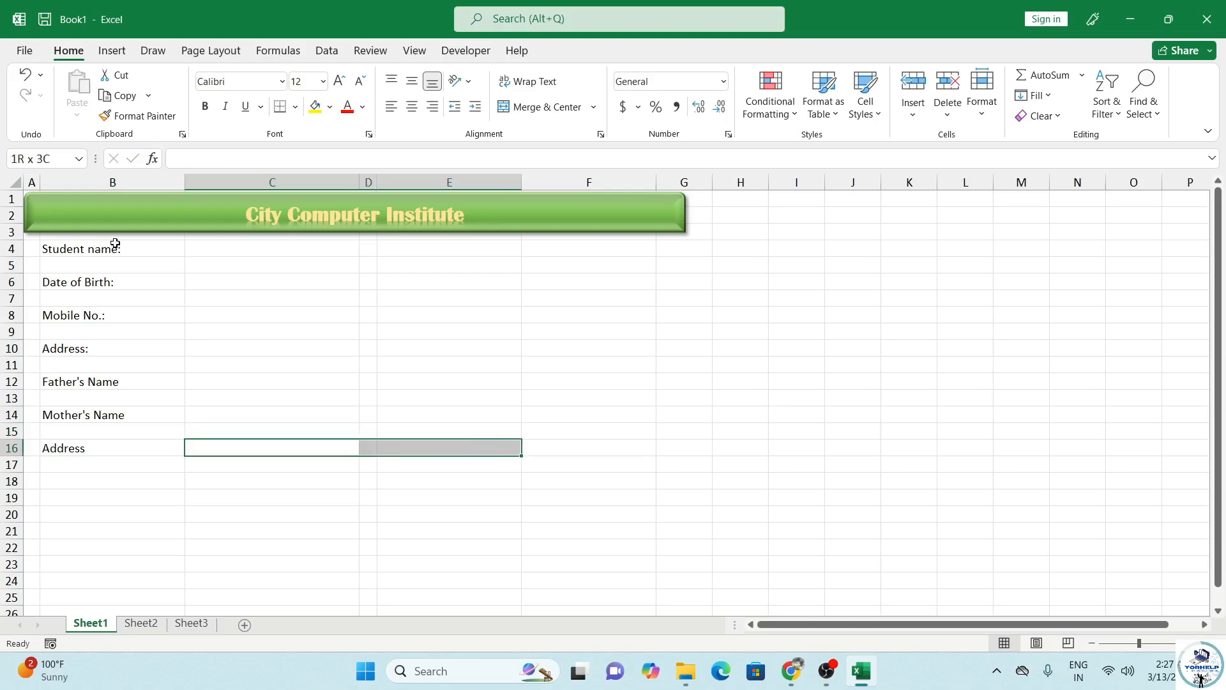
Step: Merge and centre cells C16:E16 for the address entry
left_click(554, 112)
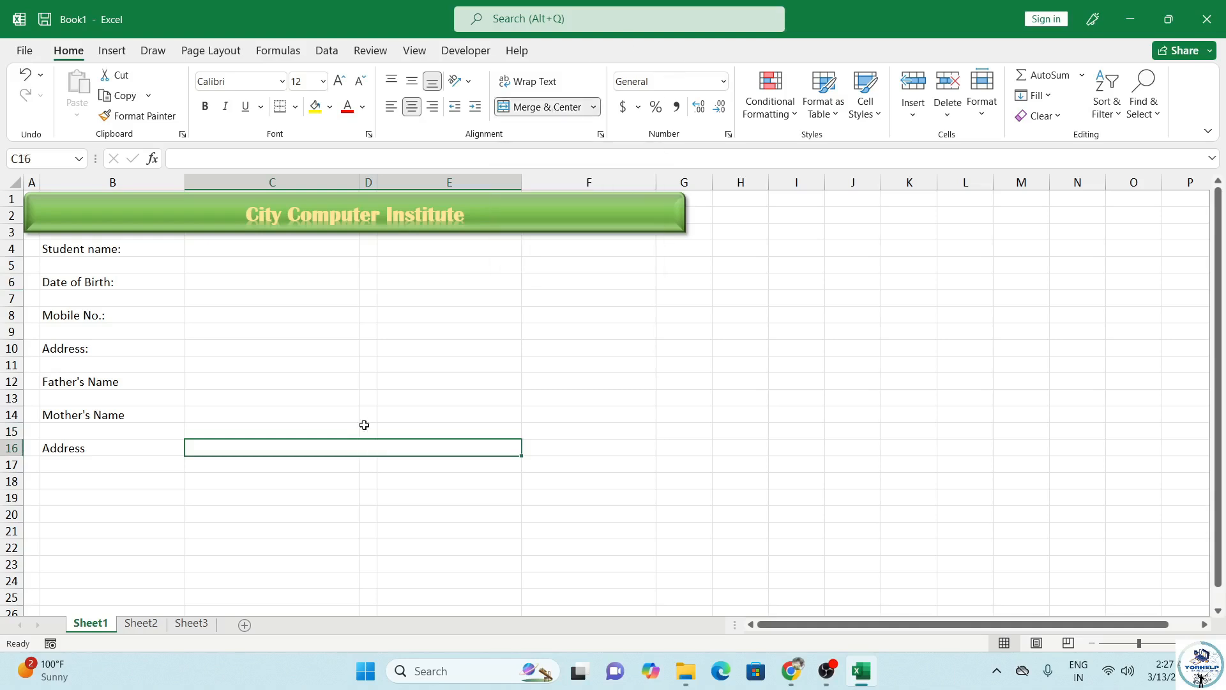
left_click(277, 252)
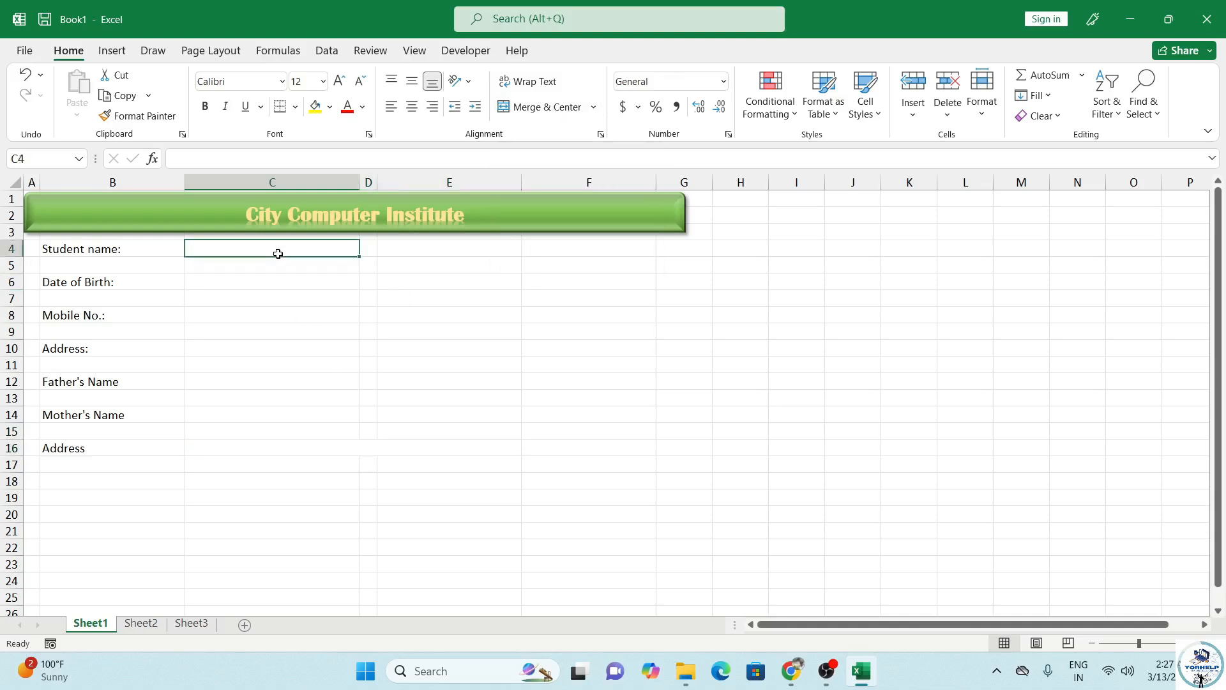
left_click(426, 252)
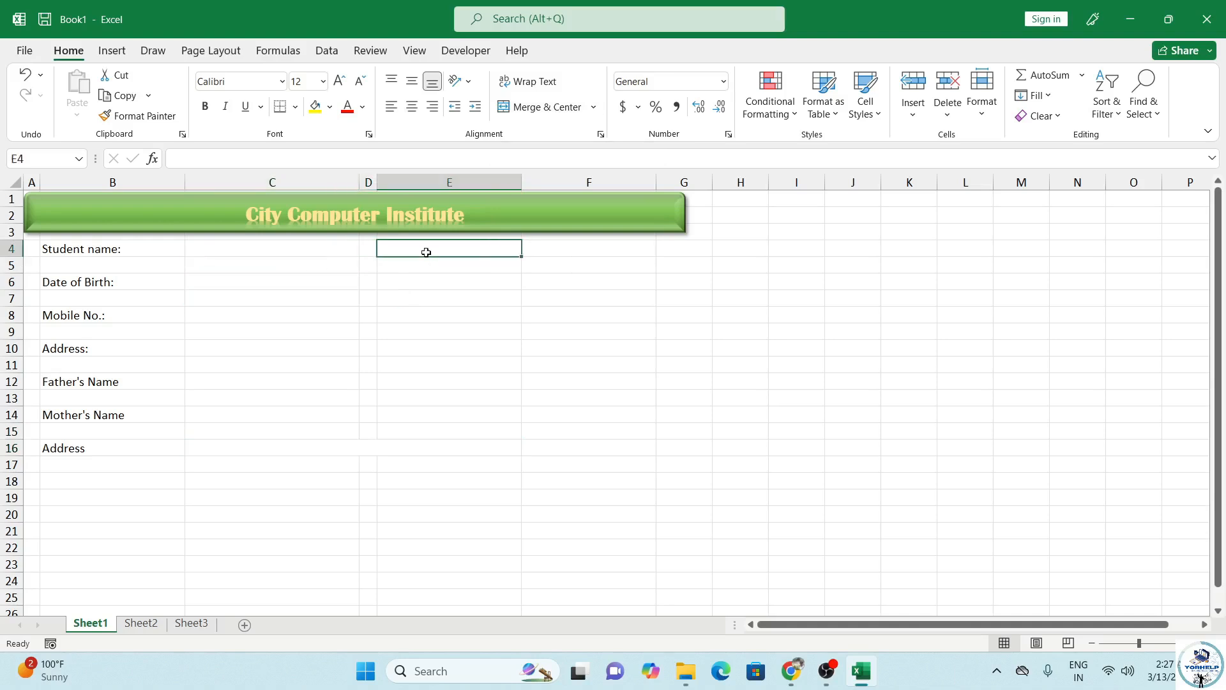
Step: Enter labels Registration Num:, Gender:, Course Name:, Course Fee:, Duration: down column E from E4
type("Registratio")
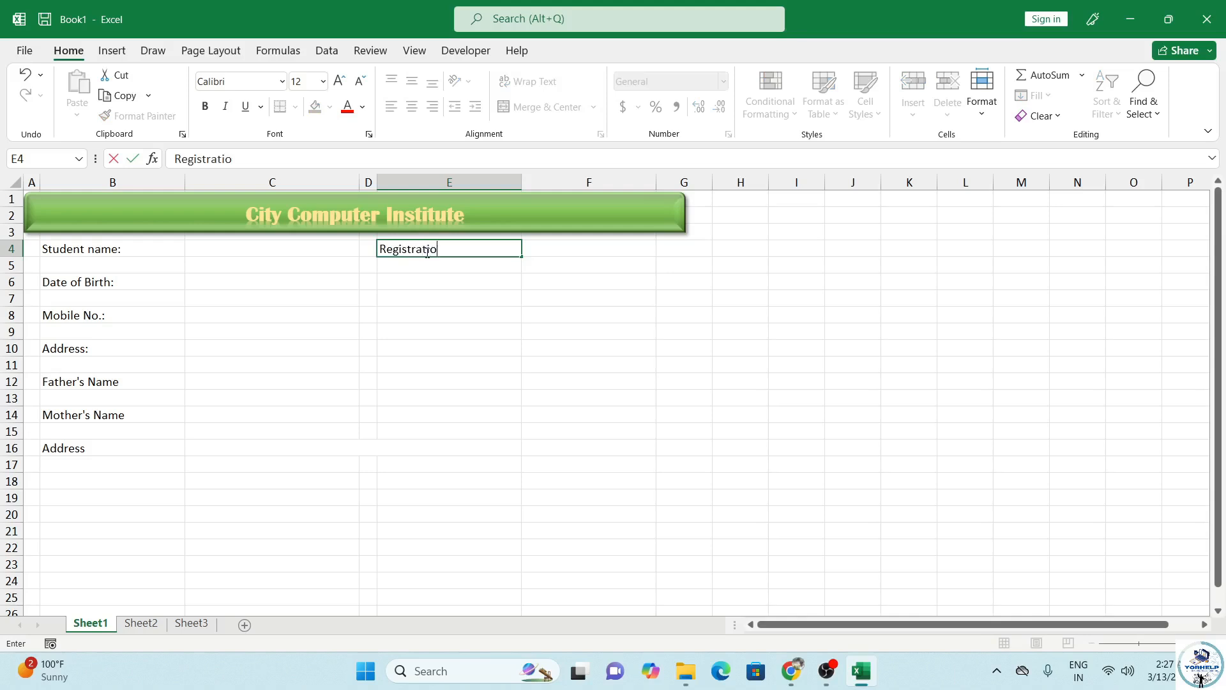
type("n Num:")
key("Return")
key("Return")
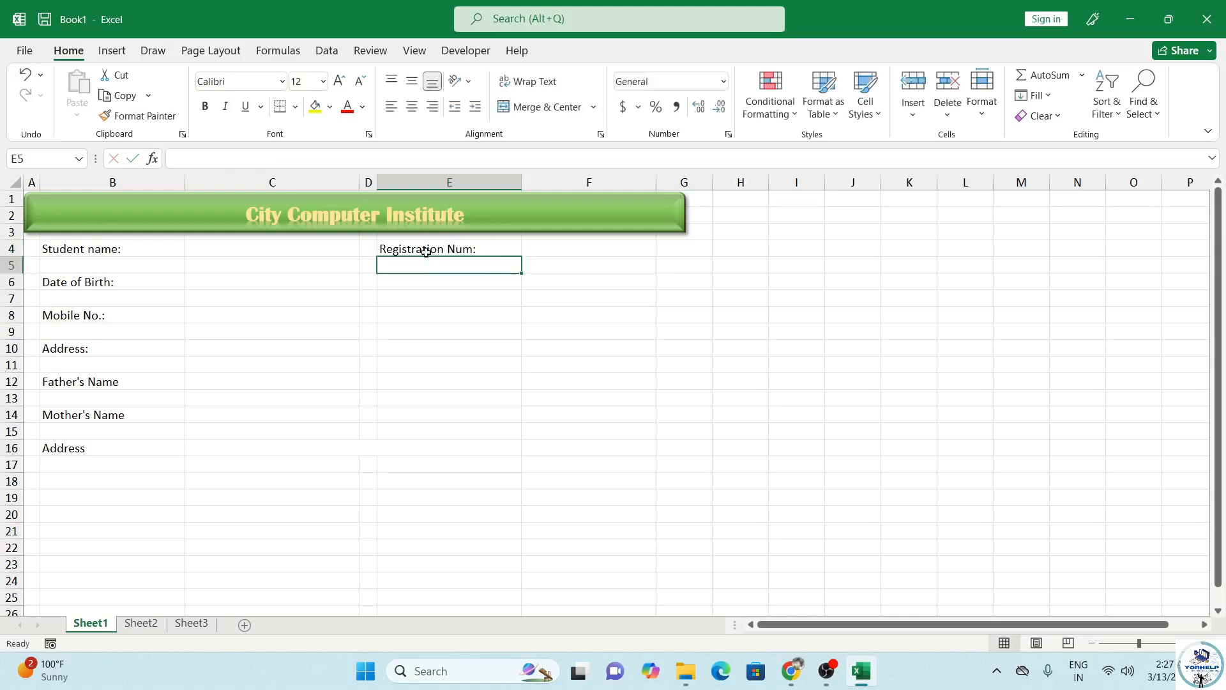
type("Gender")
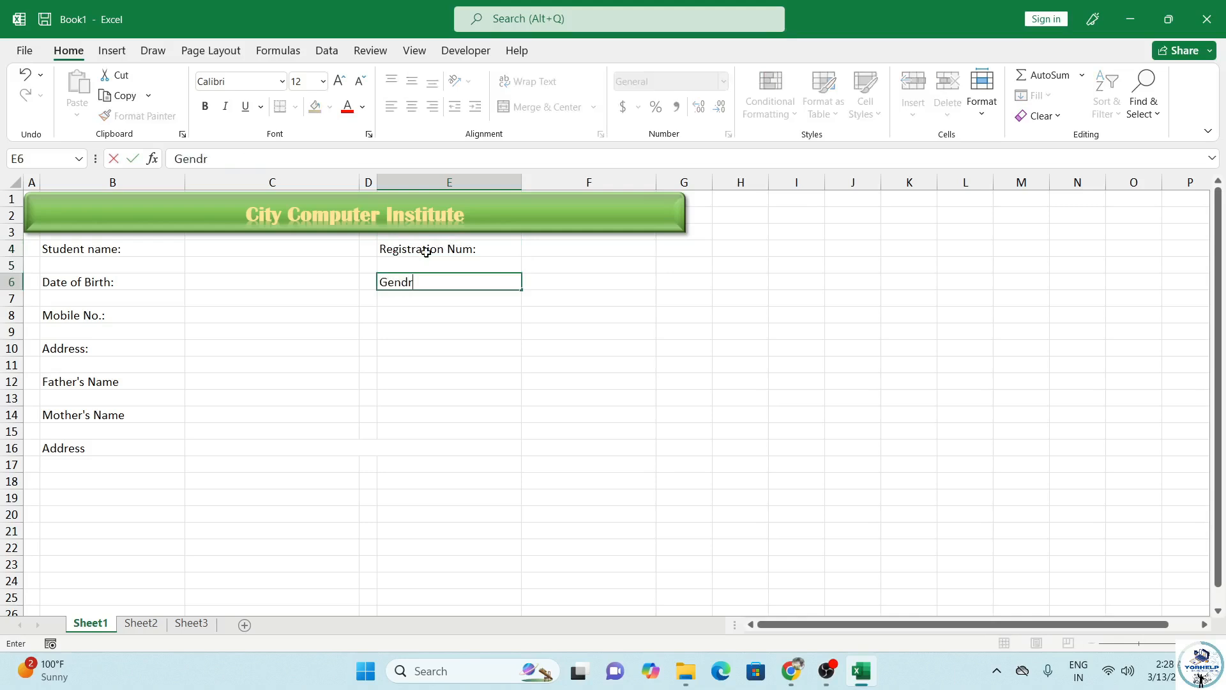
type(":")
key("Return")
key("Return")
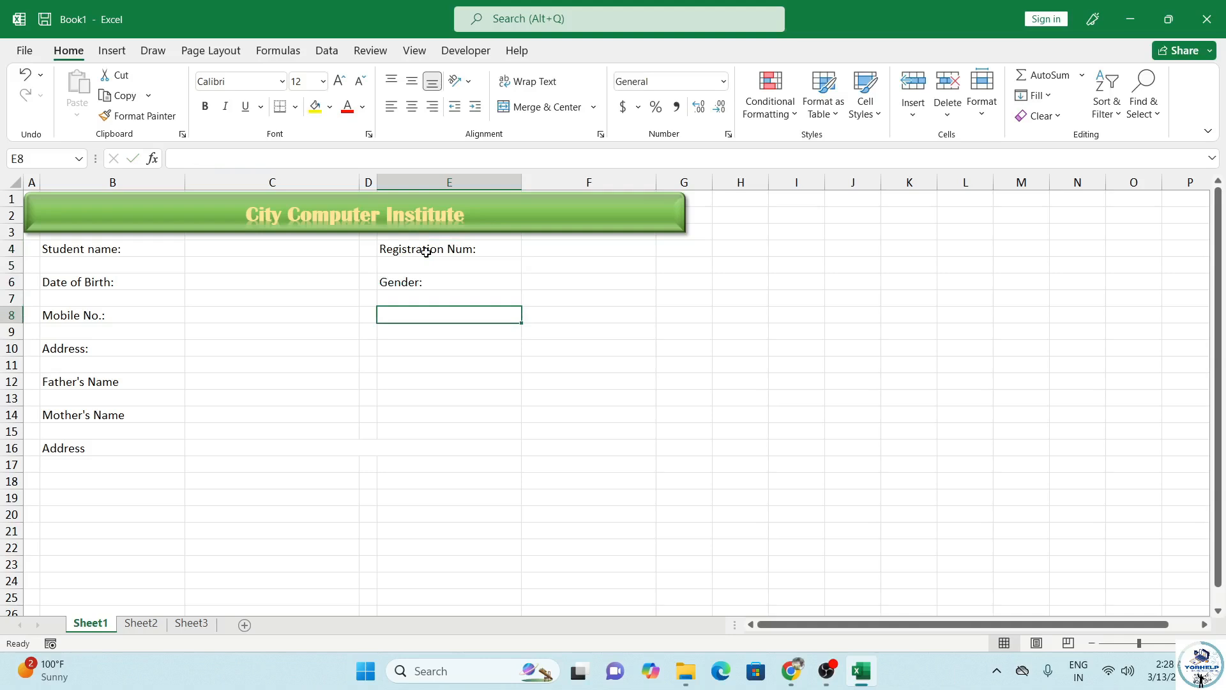
type("Course")
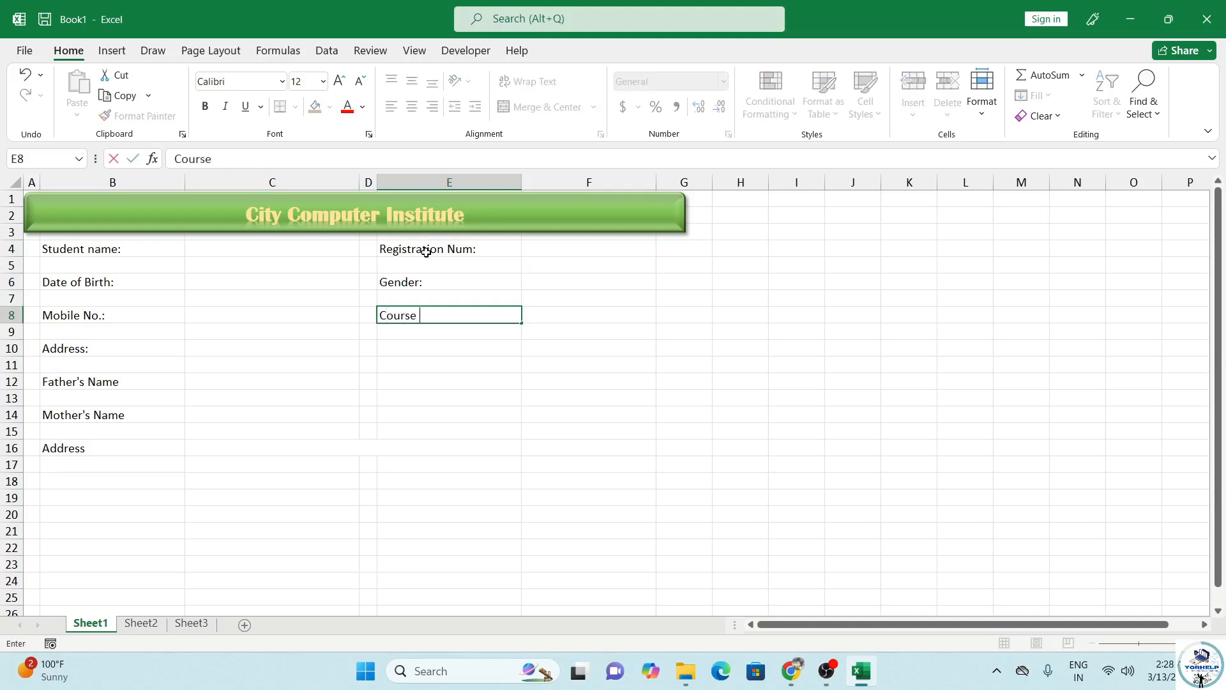
type(" Name:")
key("Return")
key("Return")
type("Cours")
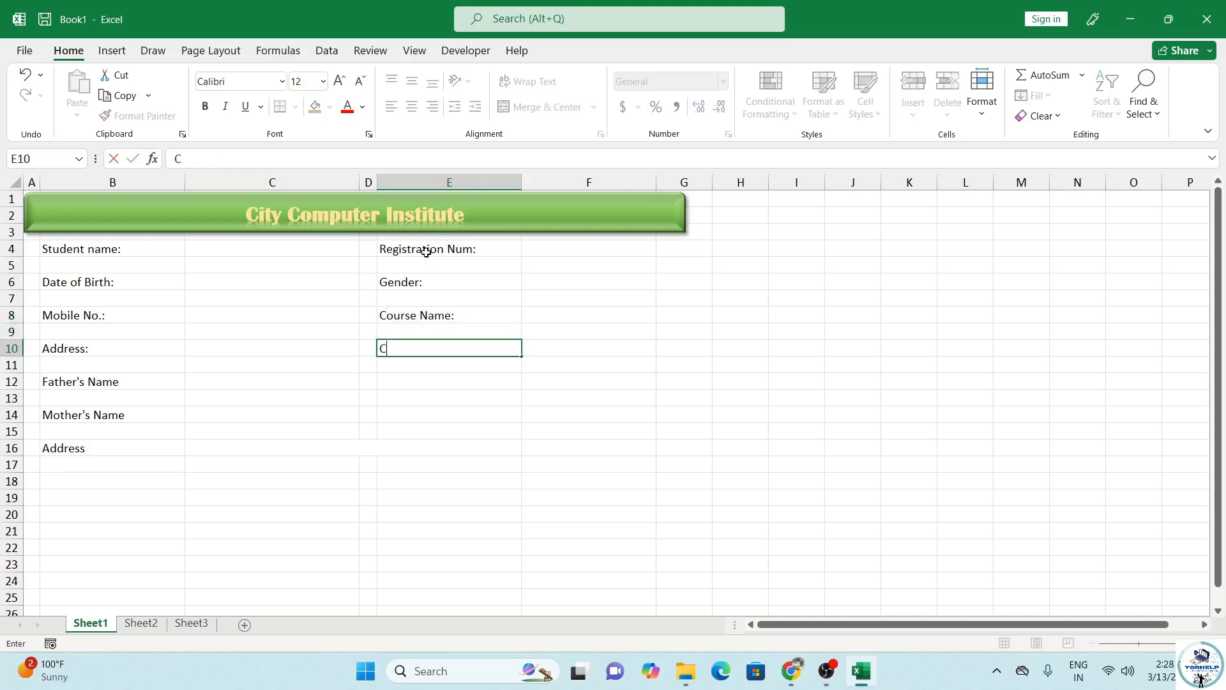
type("e Fee:")
key("Return")
key("Return")
type("Duration")
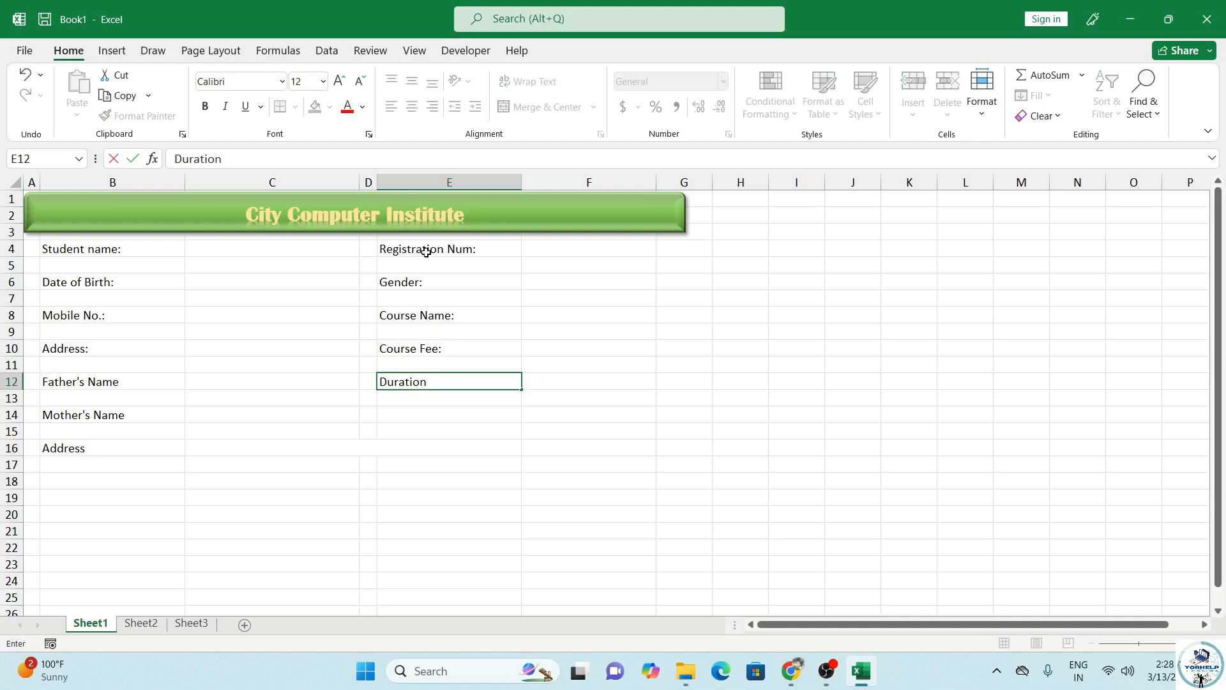
type(":")
key("Return")
key("Return")
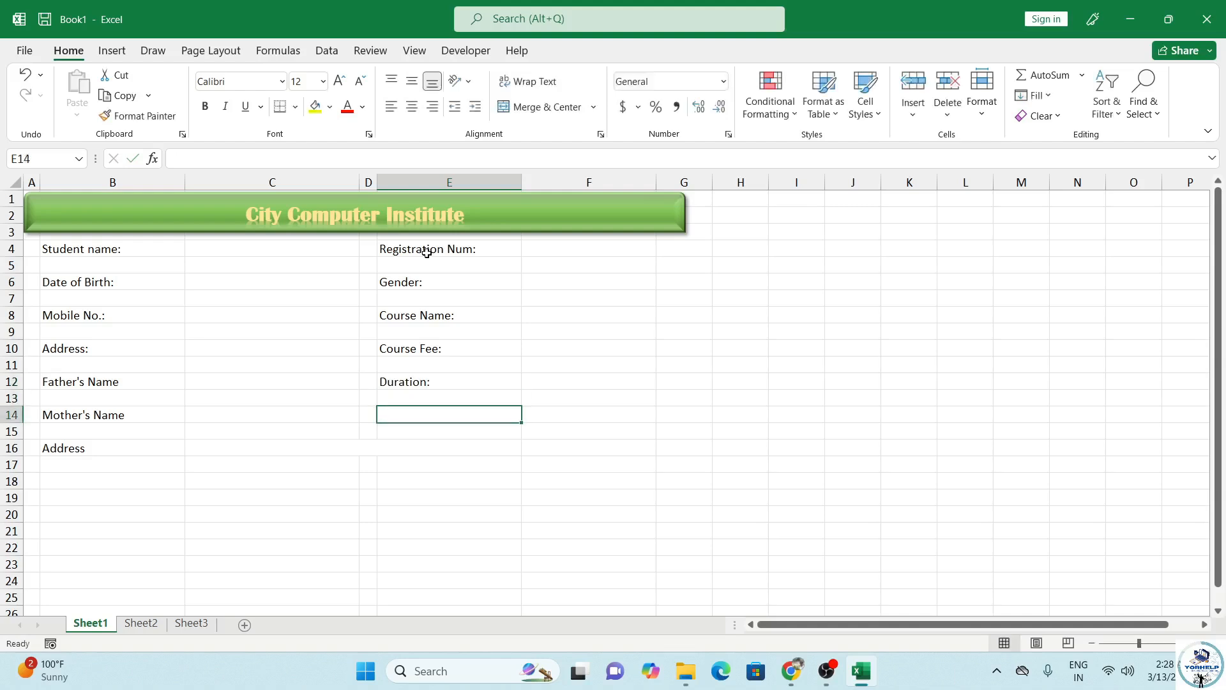
left_click(96, 251)
Step: Select all the form label cells in columns B and E together
left_click(103, 286, "ctrl")
left_click(102, 317, "ctrl")
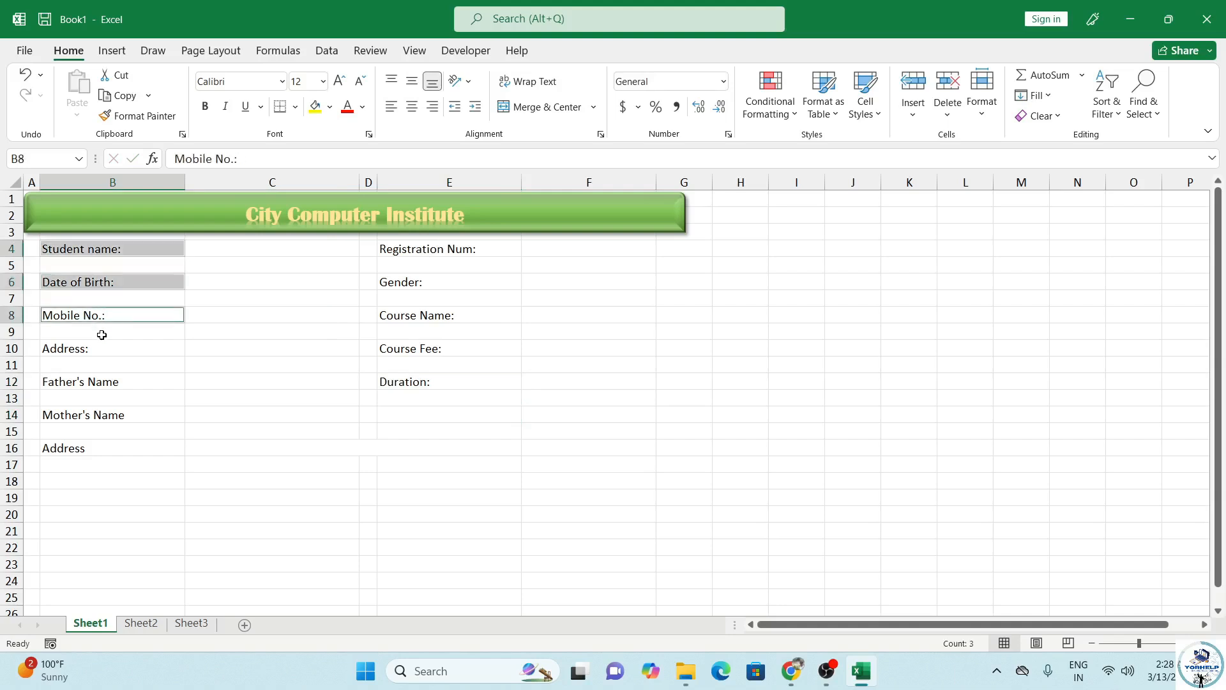
left_click(101, 349, "ctrl")
left_click(108, 382, "ctrl")
left_click(115, 415, "ctrl")
left_click(179, 447, "ctrl")
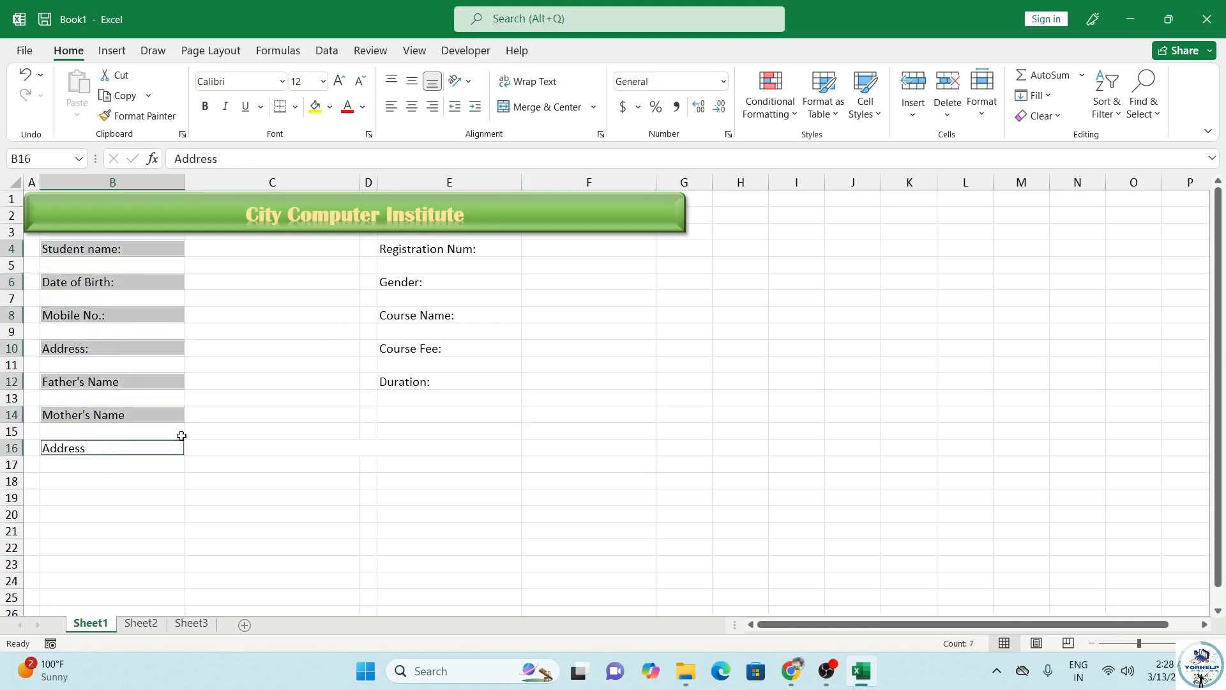
left_click(446, 251, "ctrl")
left_click(438, 283, "ctrl")
left_click(425, 317, "ctrl")
left_click(423, 350, "ctrl")
left_click(419, 382, "ctrl")
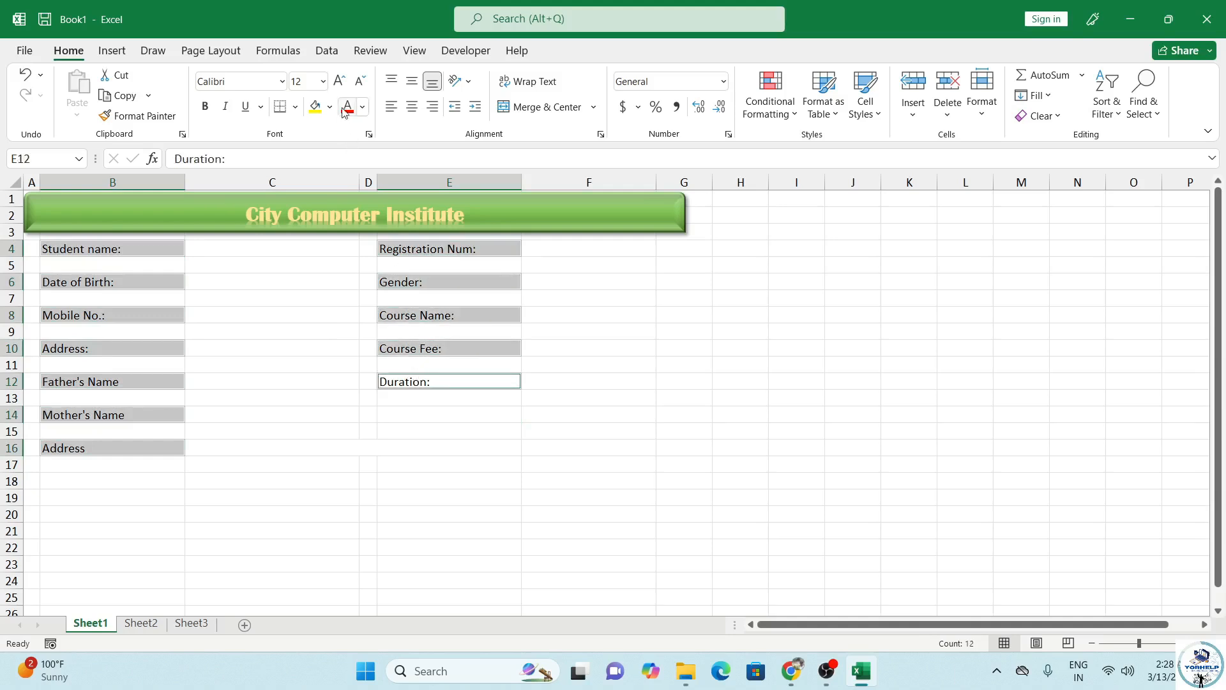
Step: Format the labels as Arial Rounded MT Bold 14 pt, dark blue text on light green fill
left_click(339, 80)
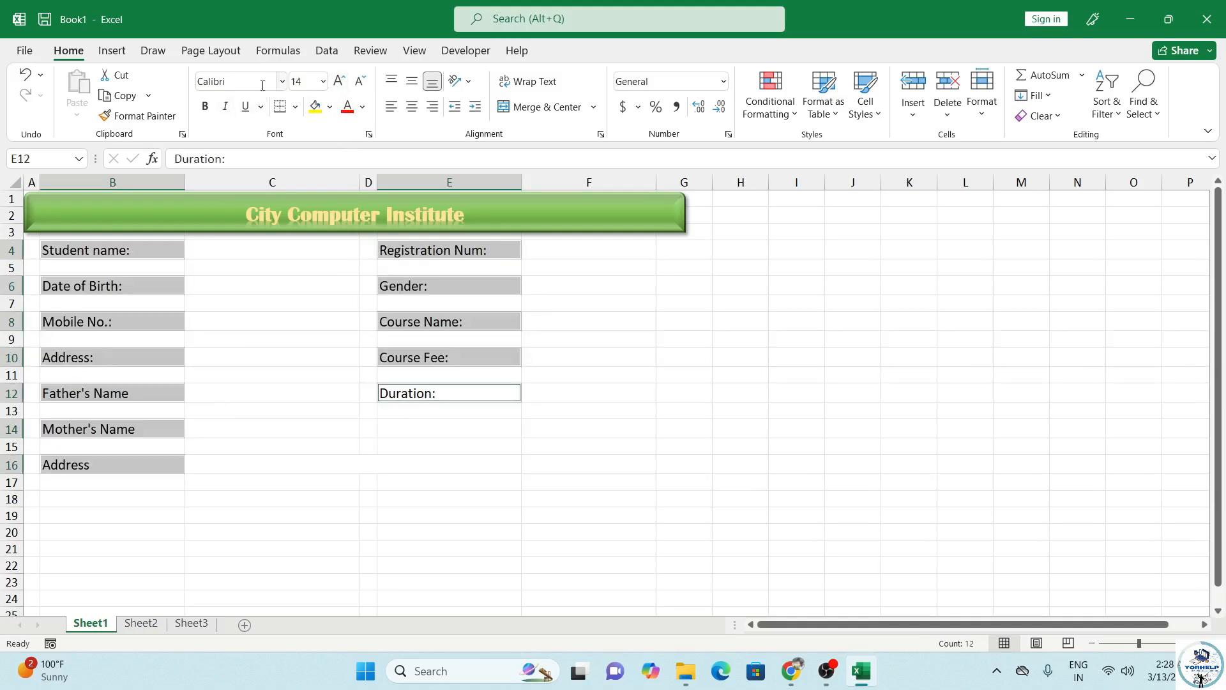
left_click(282, 81)
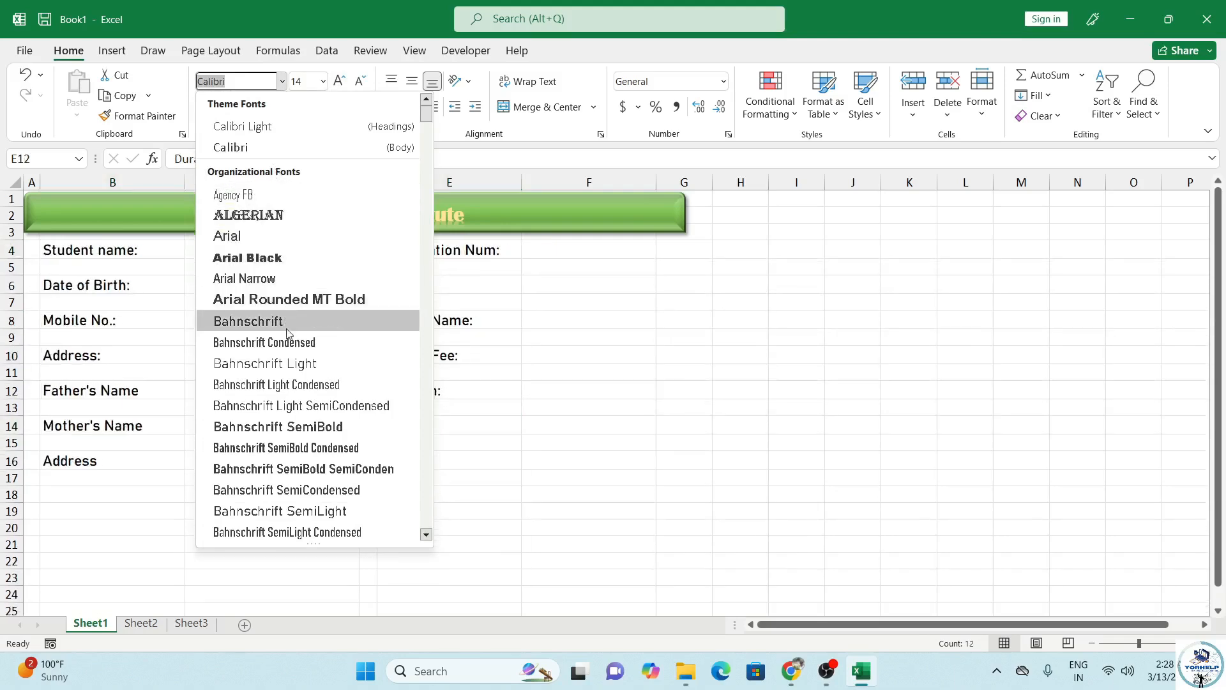
left_click(339, 300)
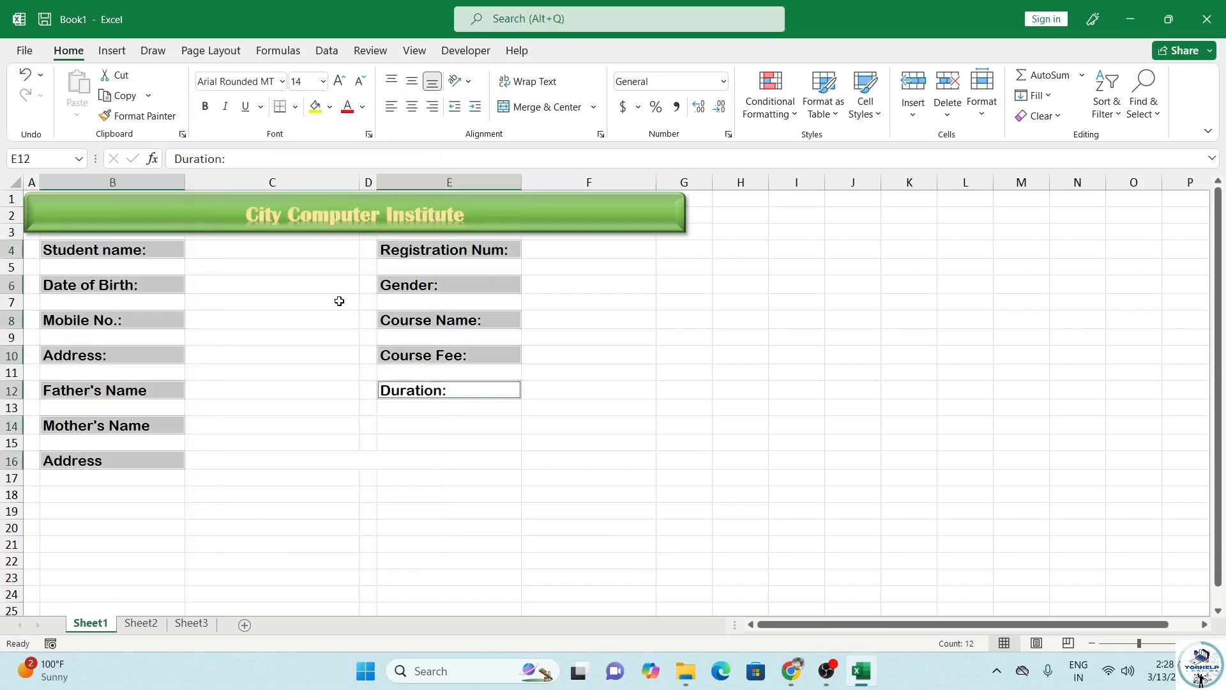
left_click(362, 107)
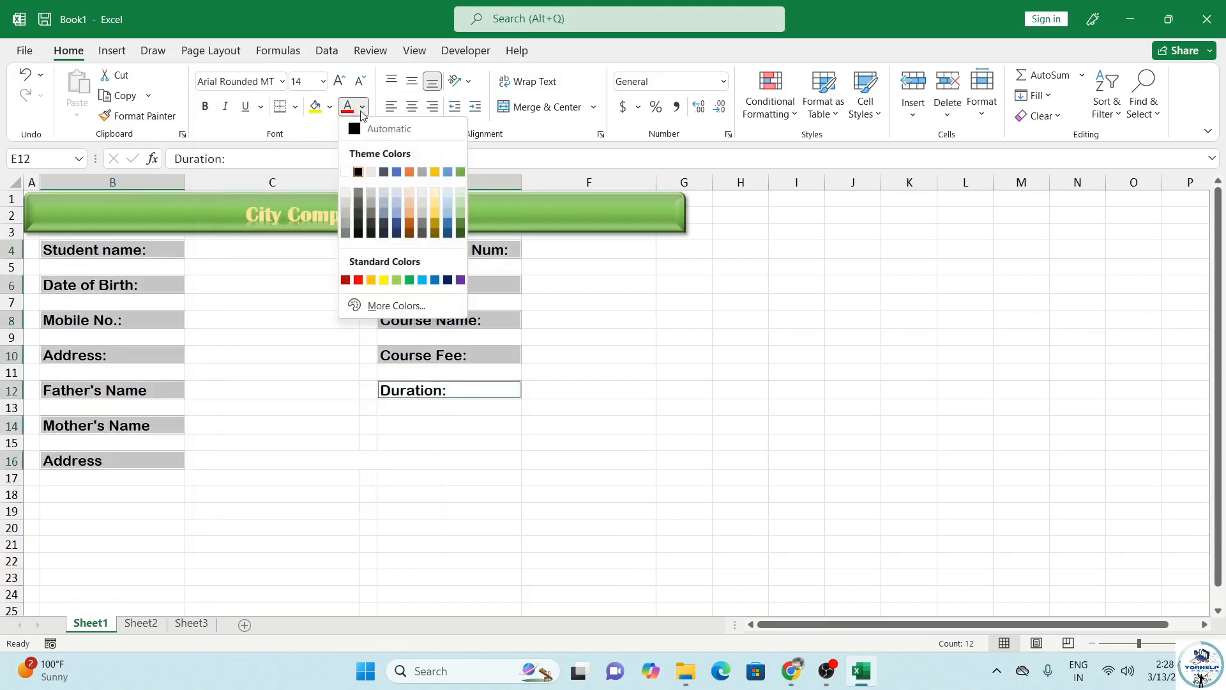
left_click(397, 233)
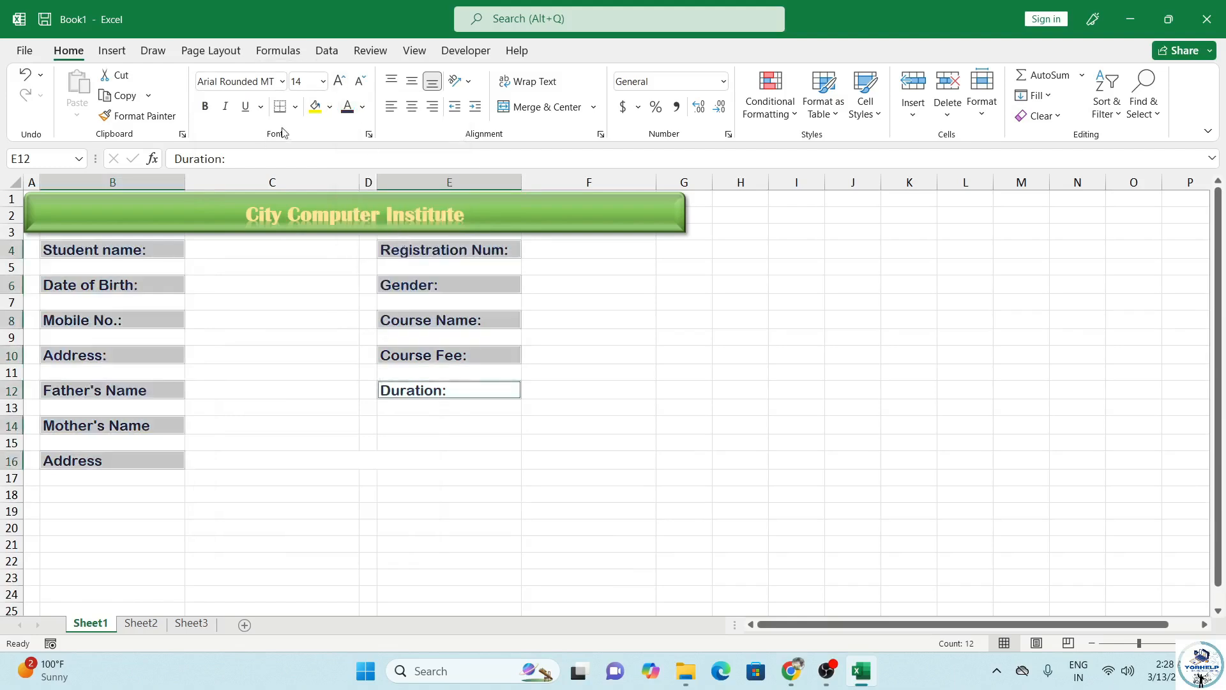
left_click(332, 108)
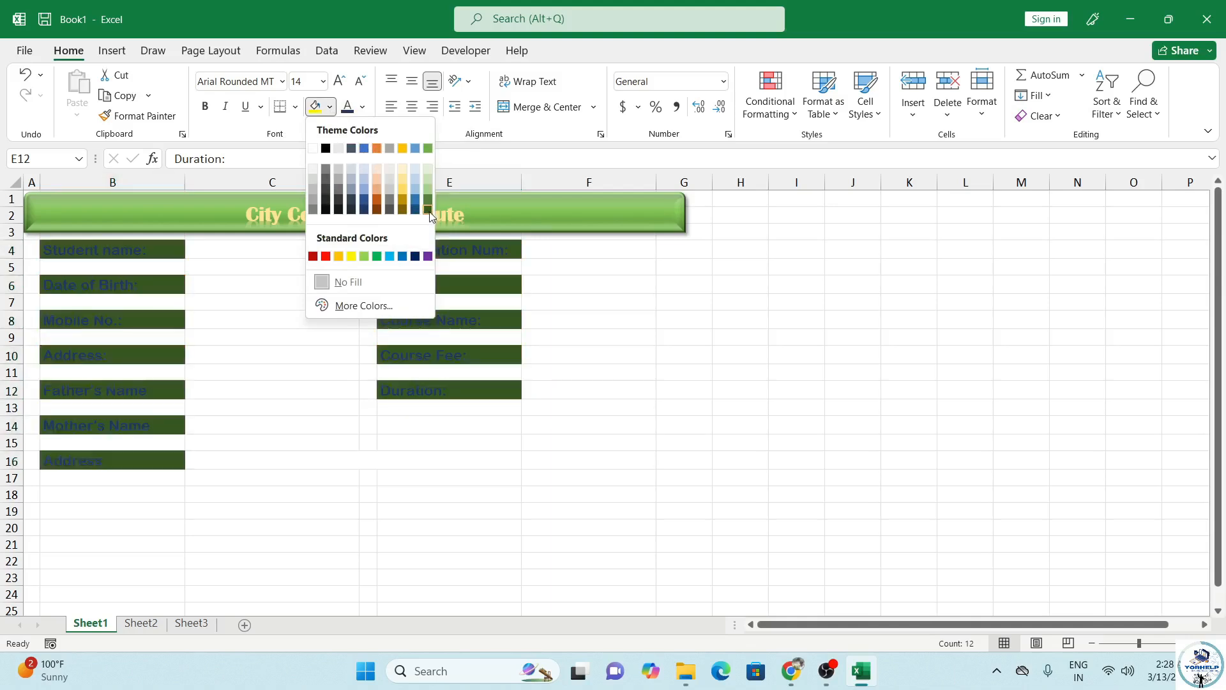
left_click(427, 173)
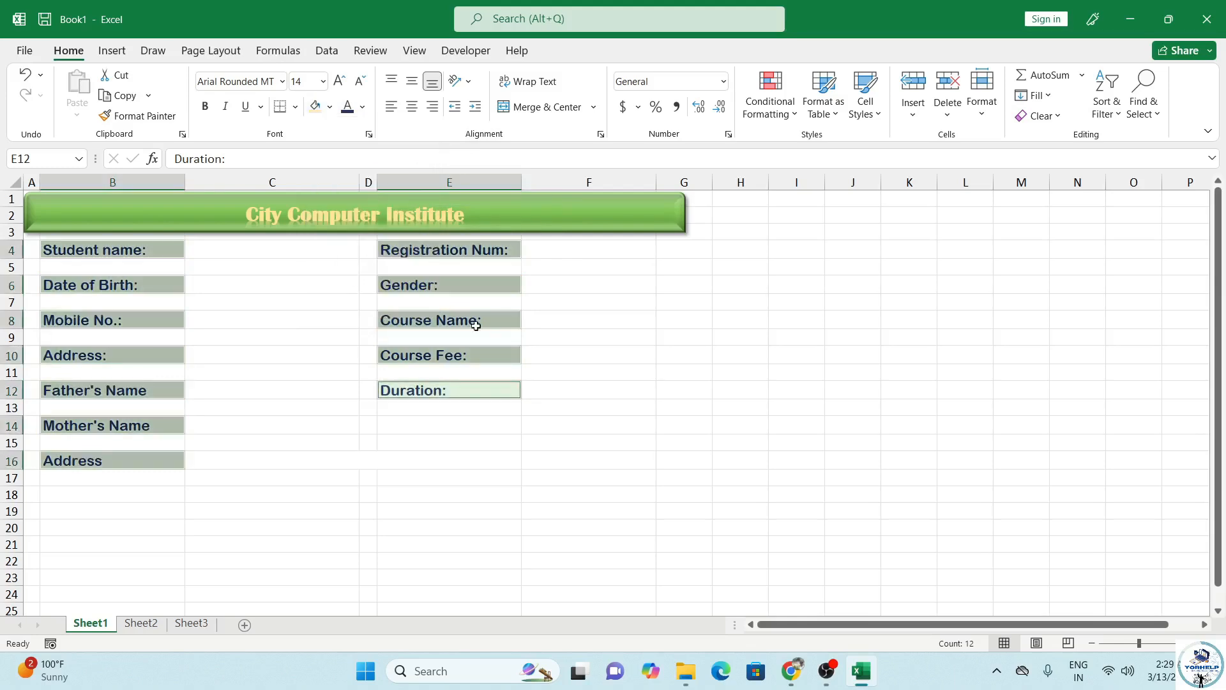
Step: Select every entry cell beside the labels in columns C and F, including the merged Address box
left_click(296, 252)
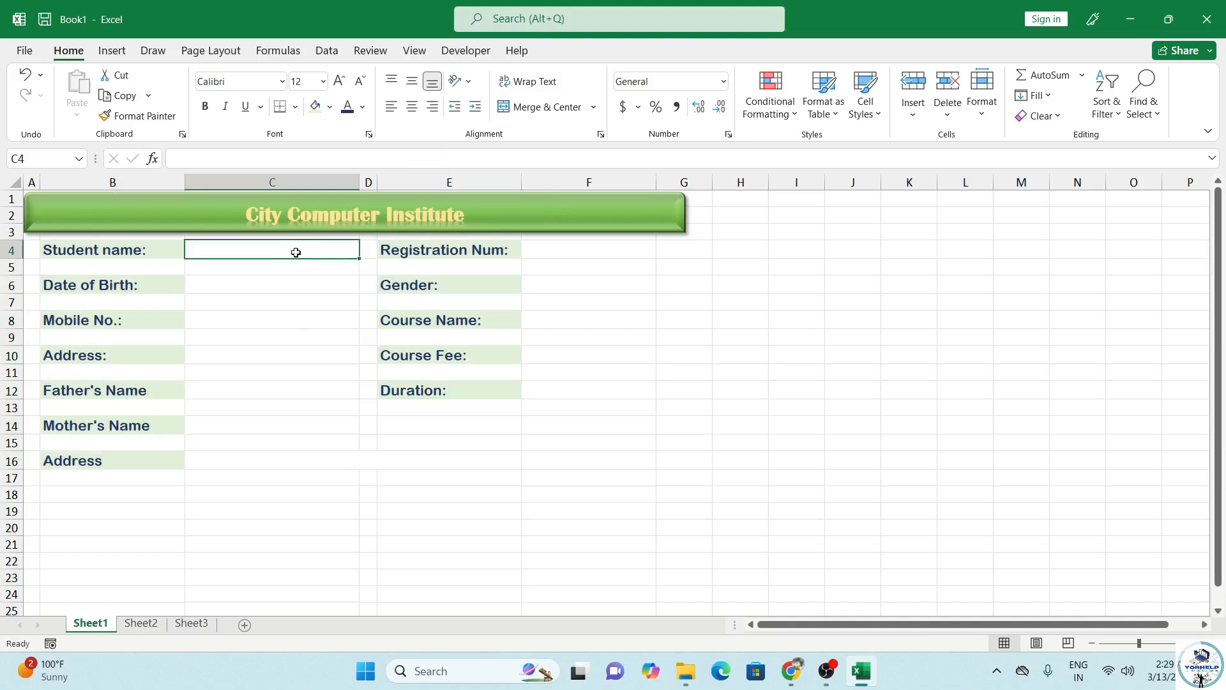
left_click(281, 289, "ctrl")
left_click(278, 317, "ctrl")
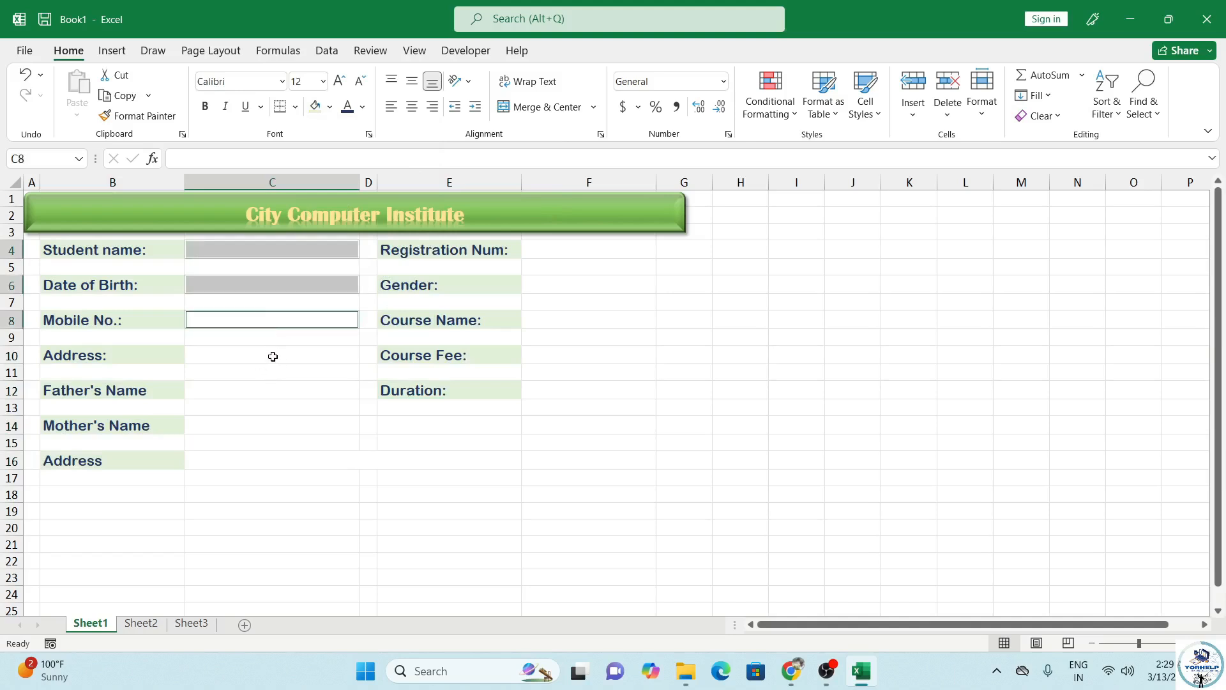
left_click(273, 356, "ctrl")
left_click(267, 388, "ctrl")
left_click(269, 441, "ctrl")
left_click(271, 426, "ctrl")
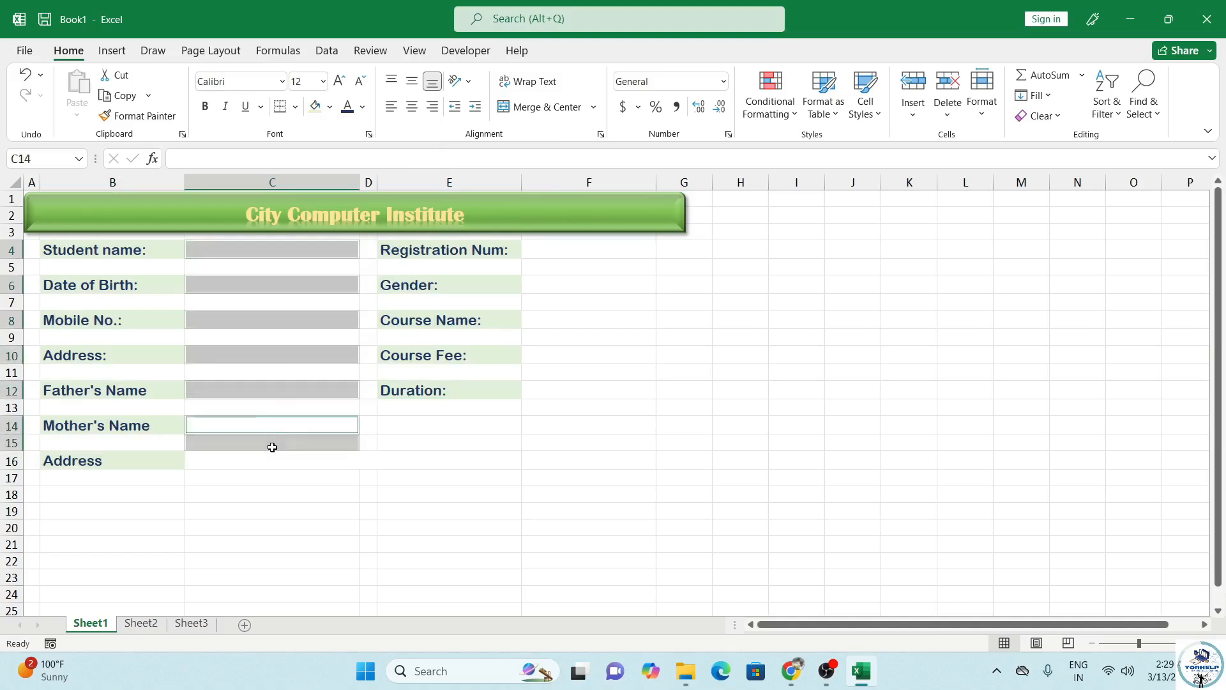
left_click(273, 447, "ctrl")
left_click(277, 470, "ctrl")
left_click(277, 464)
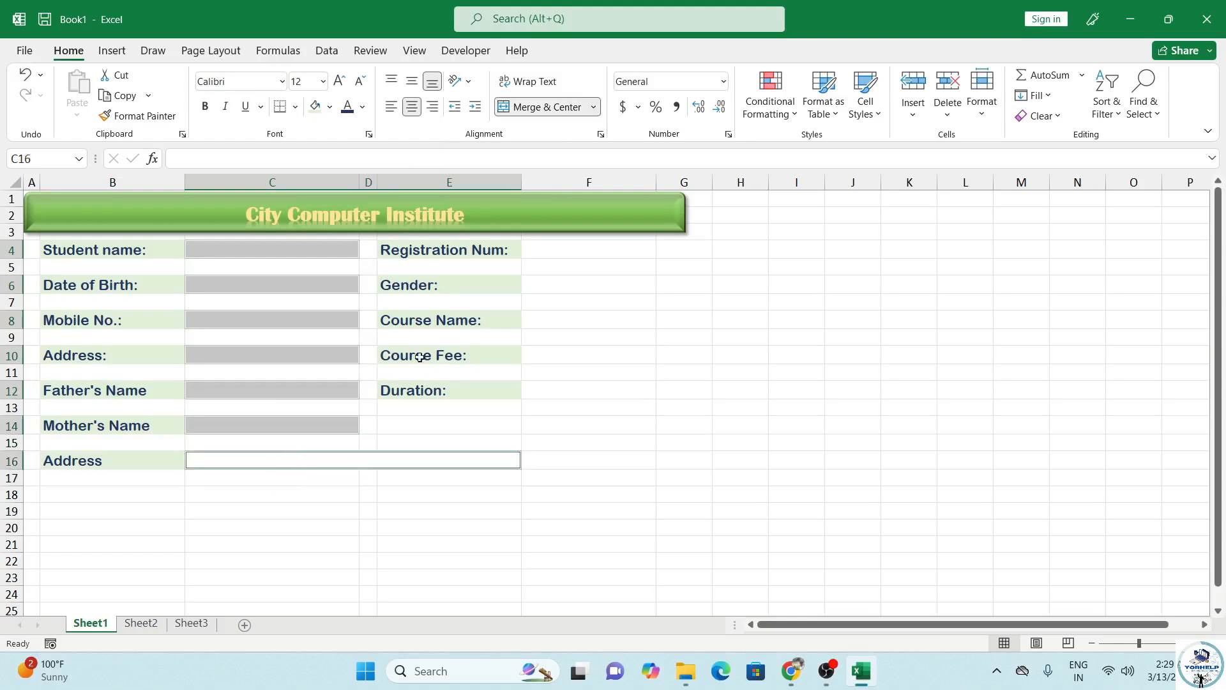
left_click(549, 246, "ctrl")
left_click(554, 285, "ctrl")
left_click(559, 319, "ctrl")
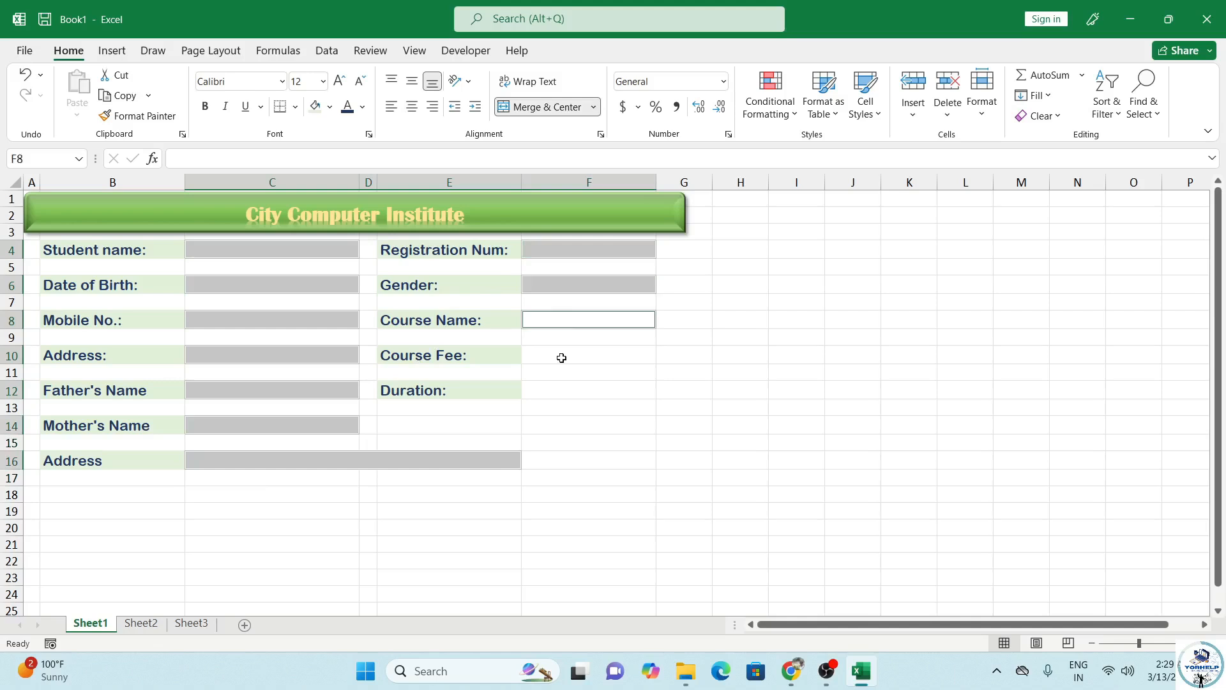
left_click(561, 355, "ctrl")
left_click(559, 386, "ctrl")
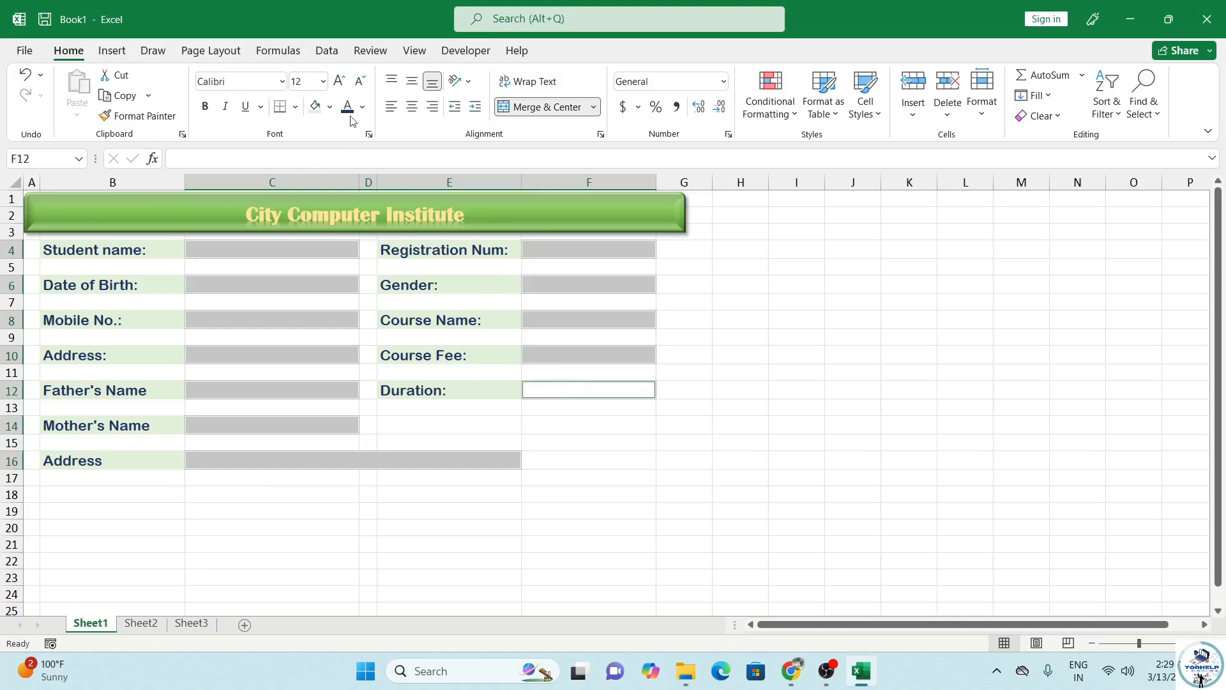
Step: Format the selected entry cells with size 14, bold dark blue-grey text and a pale yellow fill
left_click(339, 81)
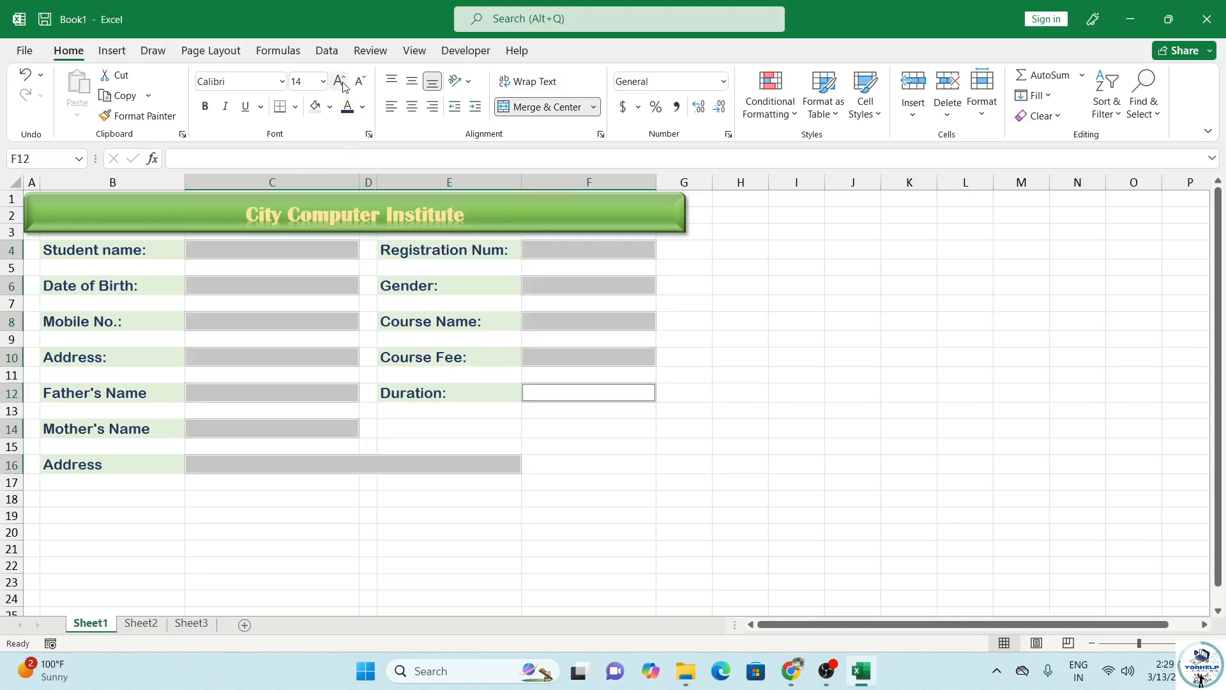
left_click(364, 108)
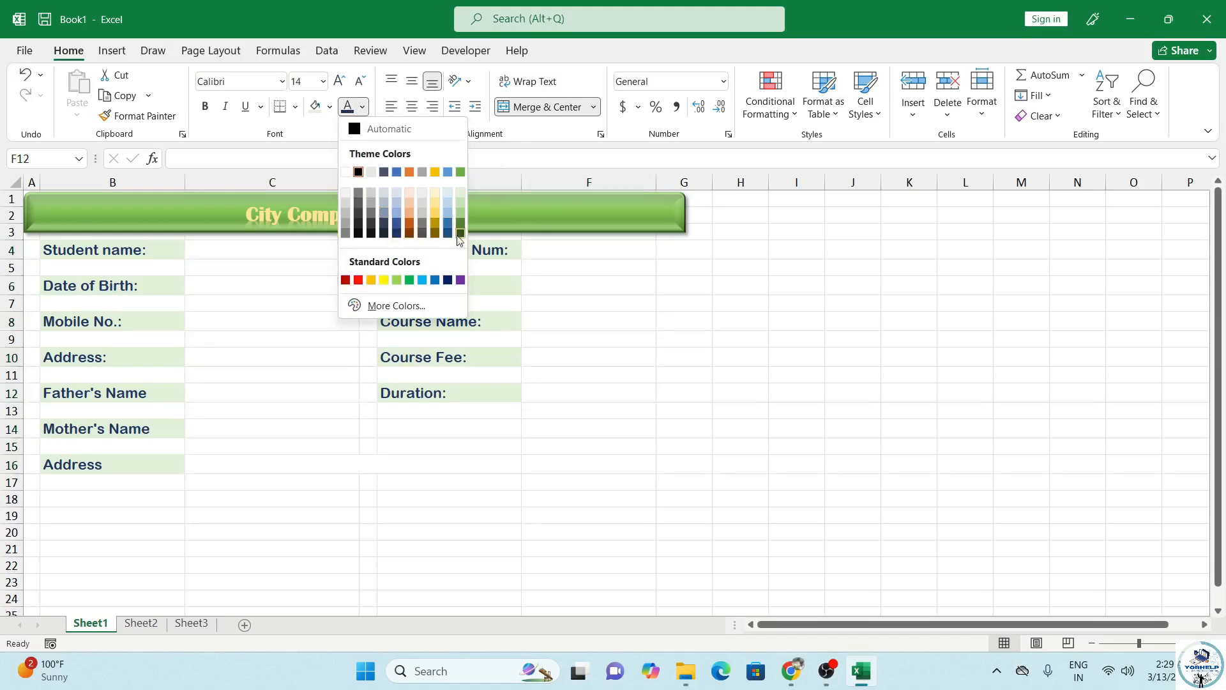
left_click(383, 234)
left_click(331, 107)
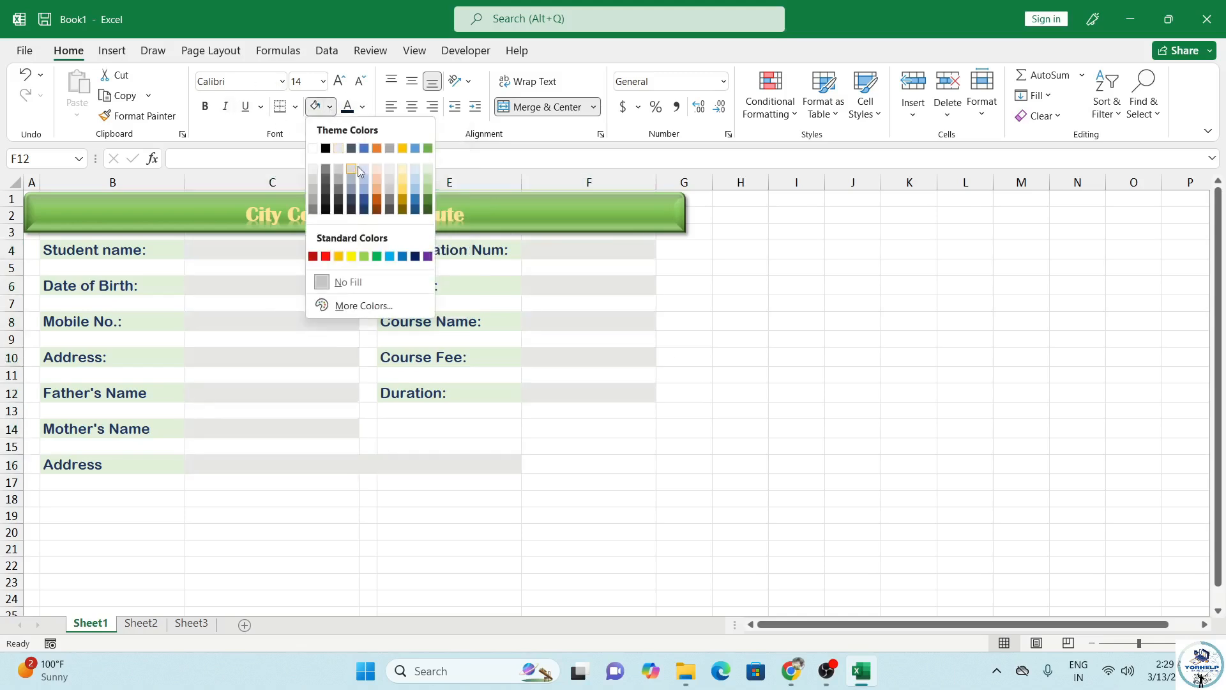
left_click(404, 173)
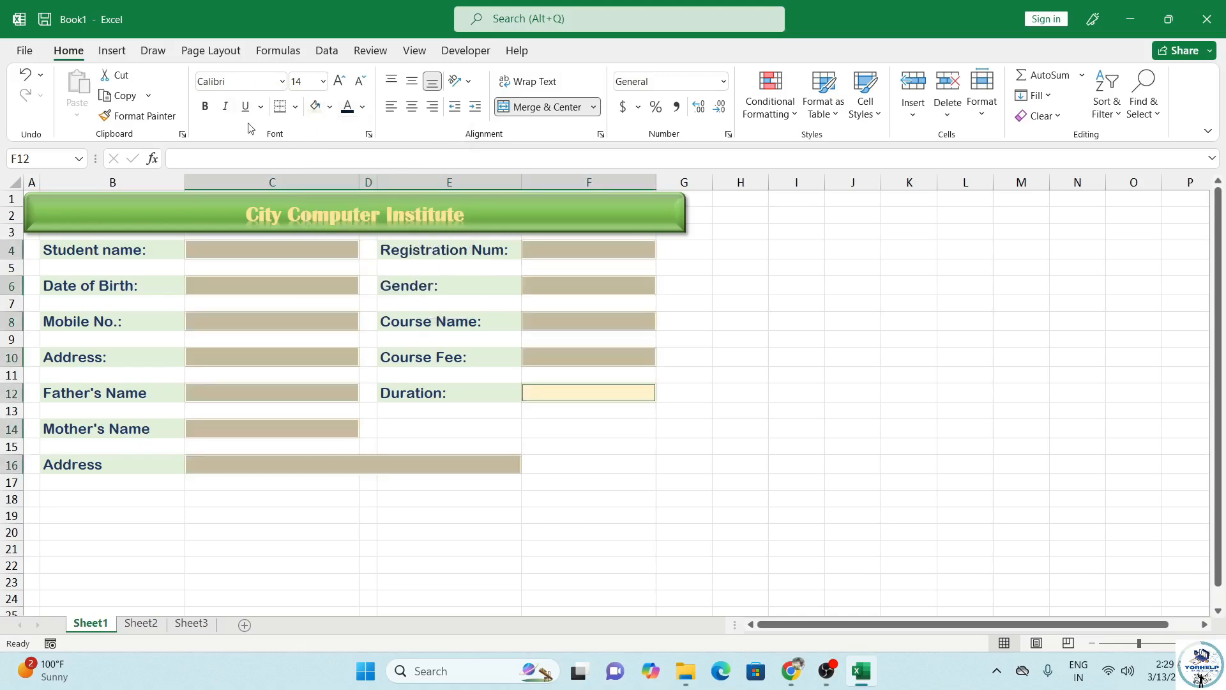
left_click(205, 106)
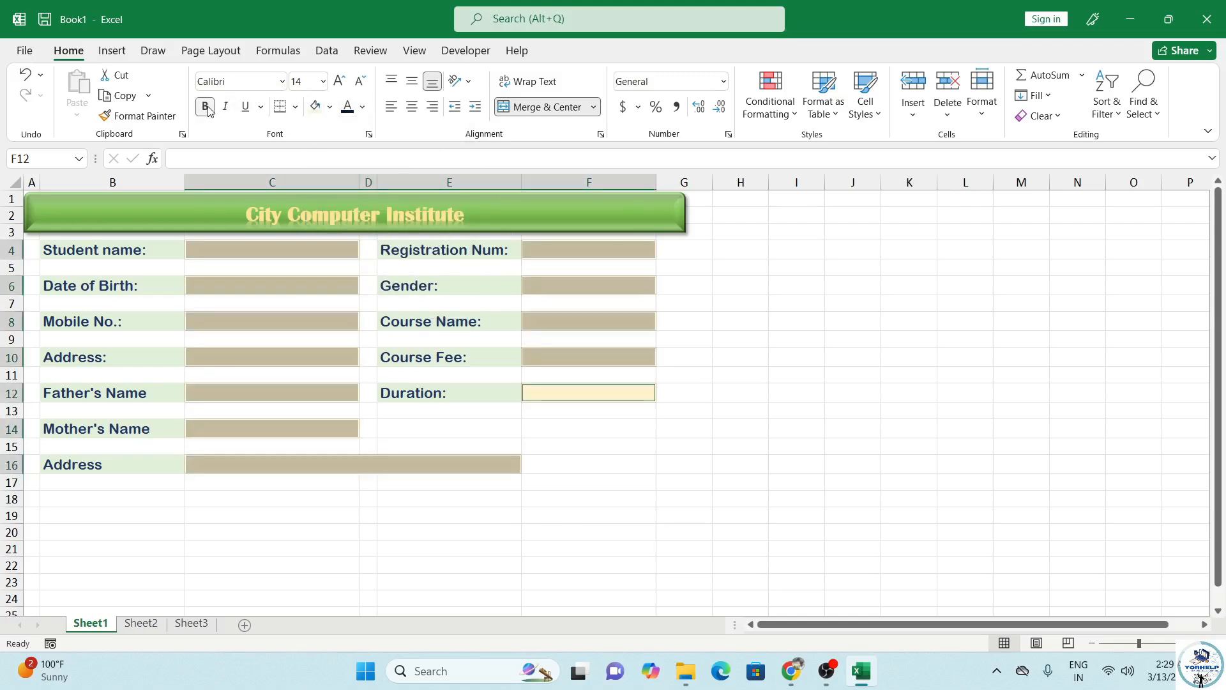
Step: Select all the form's label cells in both columns, plus the Course Fee and Duration entries
left_click(104, 249)
left_click(139, 289, "ctrl")
left_click(141, 322, "ctrl")
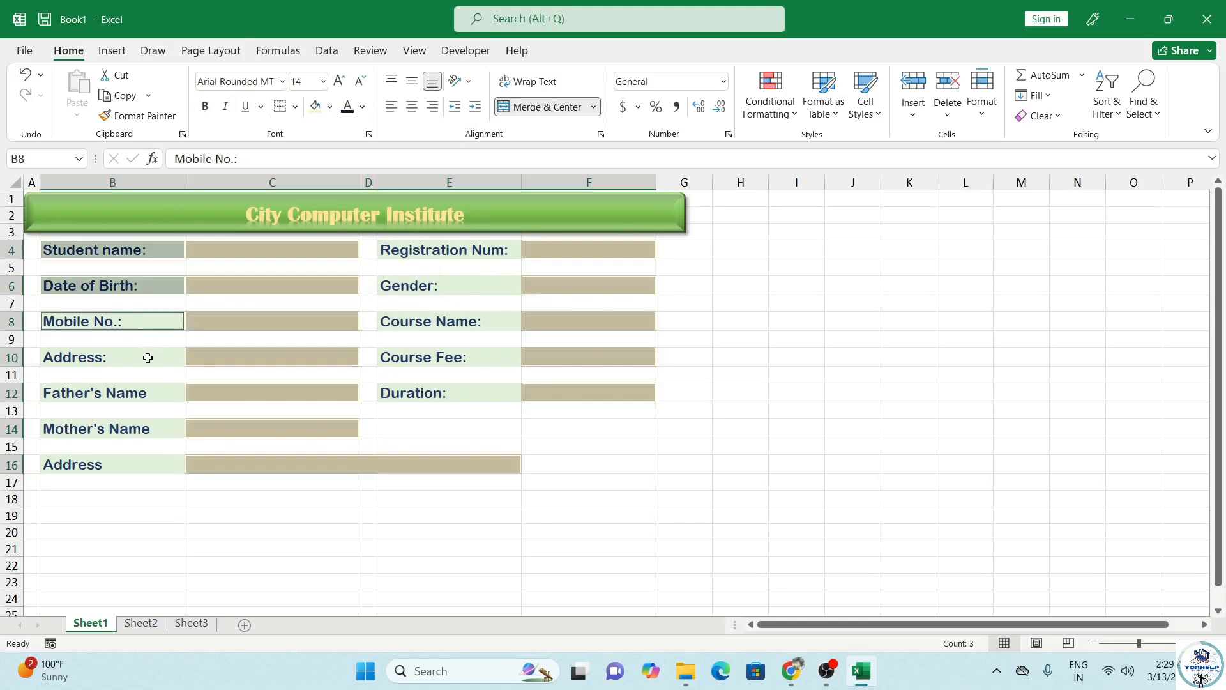
left_click(148, 357, "ctrl")
left_click(149, 393, "ctrl")
left_click(157, 429, "ctrl")
left_click(164, 464, "ctrl")
left_click(470, 394, "ctrl")
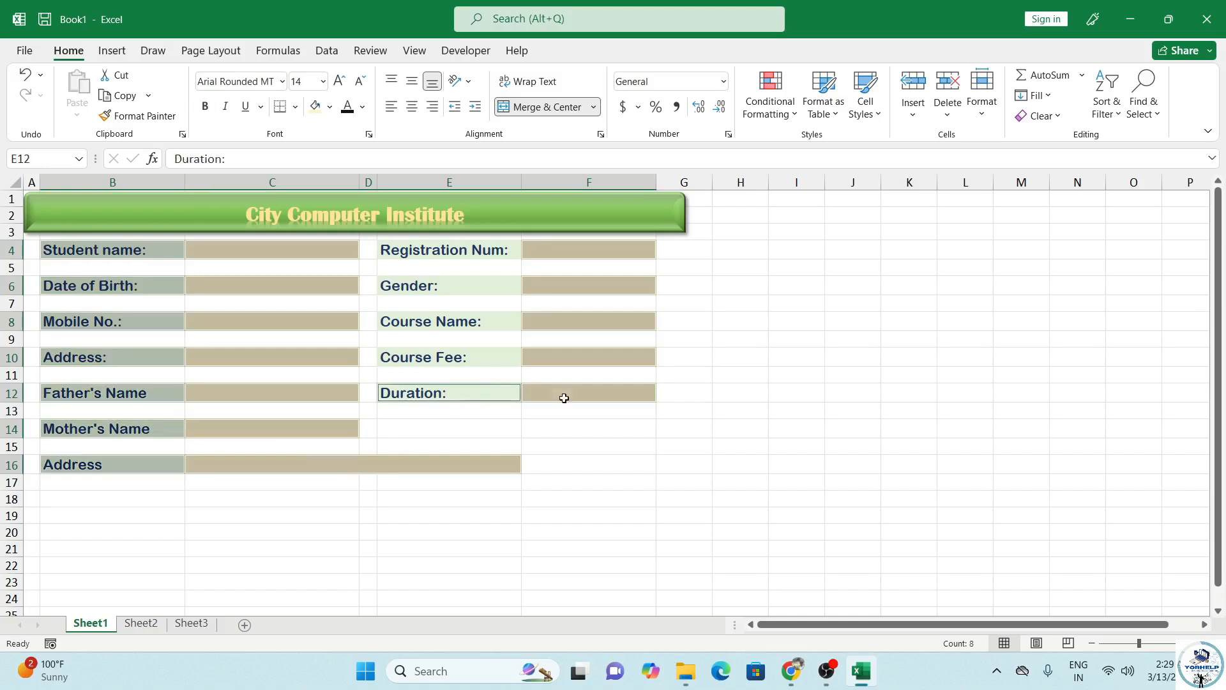
left_click(564, 398, "ctrl")
left_click(572, 357, "ctrl")
left_click(548, 360, "ctrl")
left_click(529, 387, "ctrl")
left_click(502, 370, "ctrl")
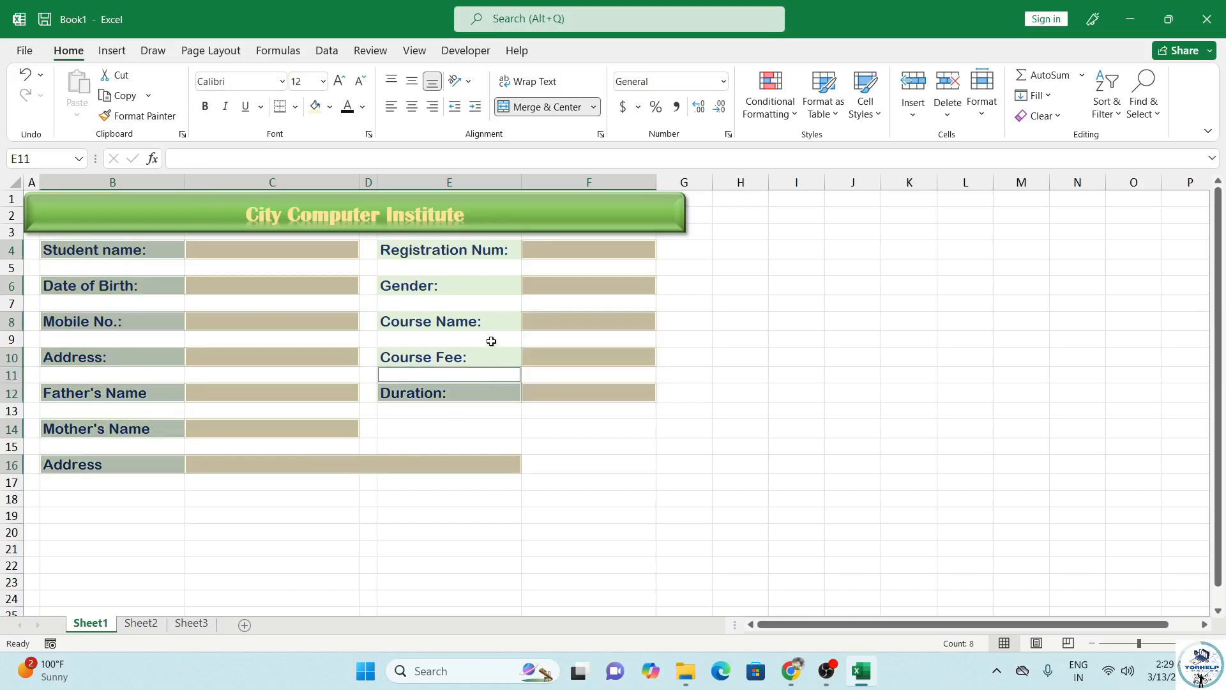
left_click(490, 359, "ctrl")
left_click(491, 373, "ctrl")
left_click(491, 313, "ctrl")
left_click(493, 292, "ctrl")
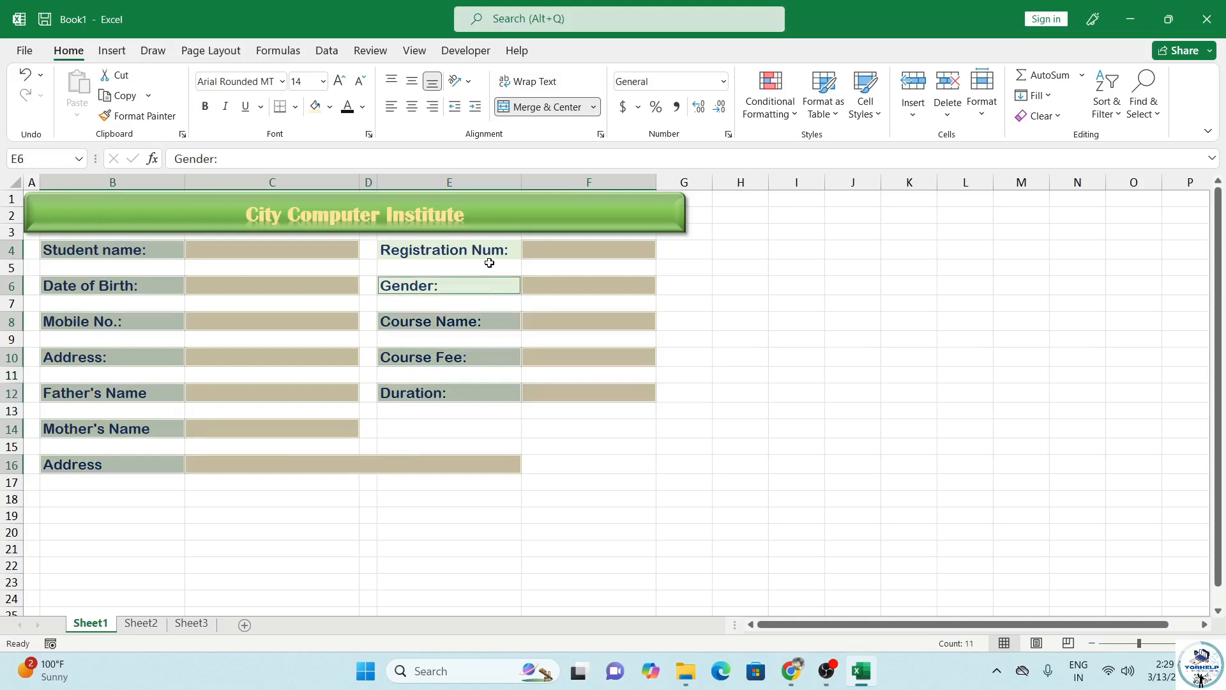
left_click(479, 251, "ctrl")
Step: Apply All Borders to the selected label and entry cells
left_click(297, 108)
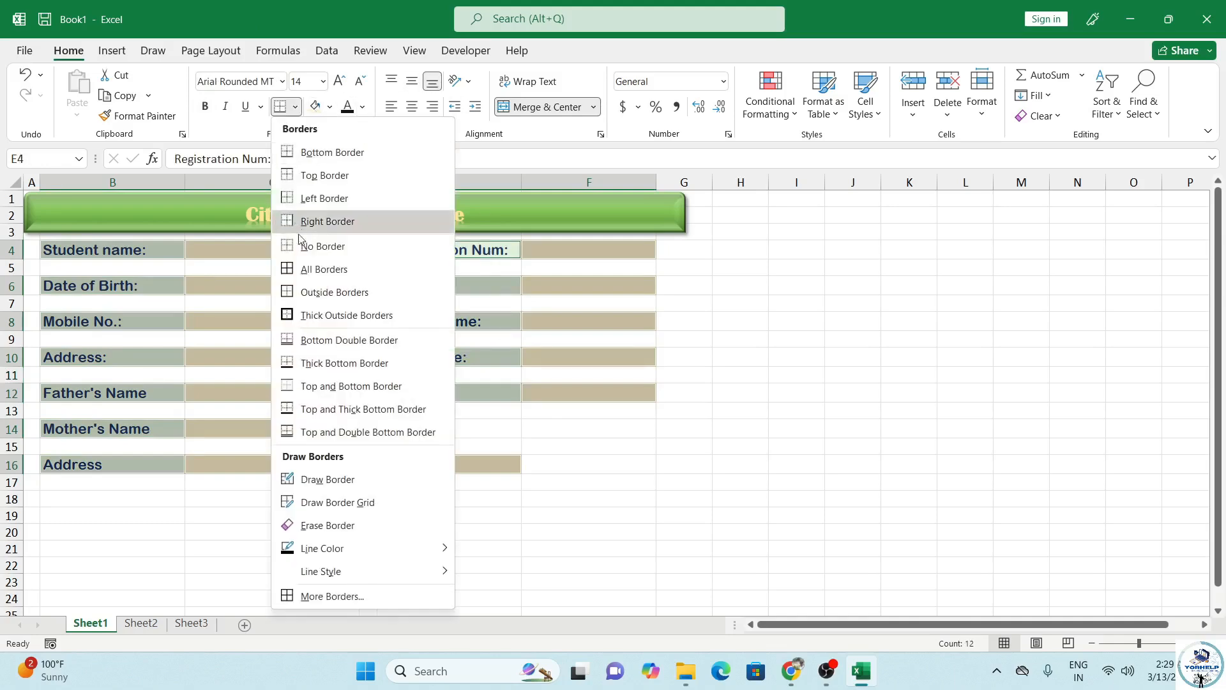
left_click(313, 268)
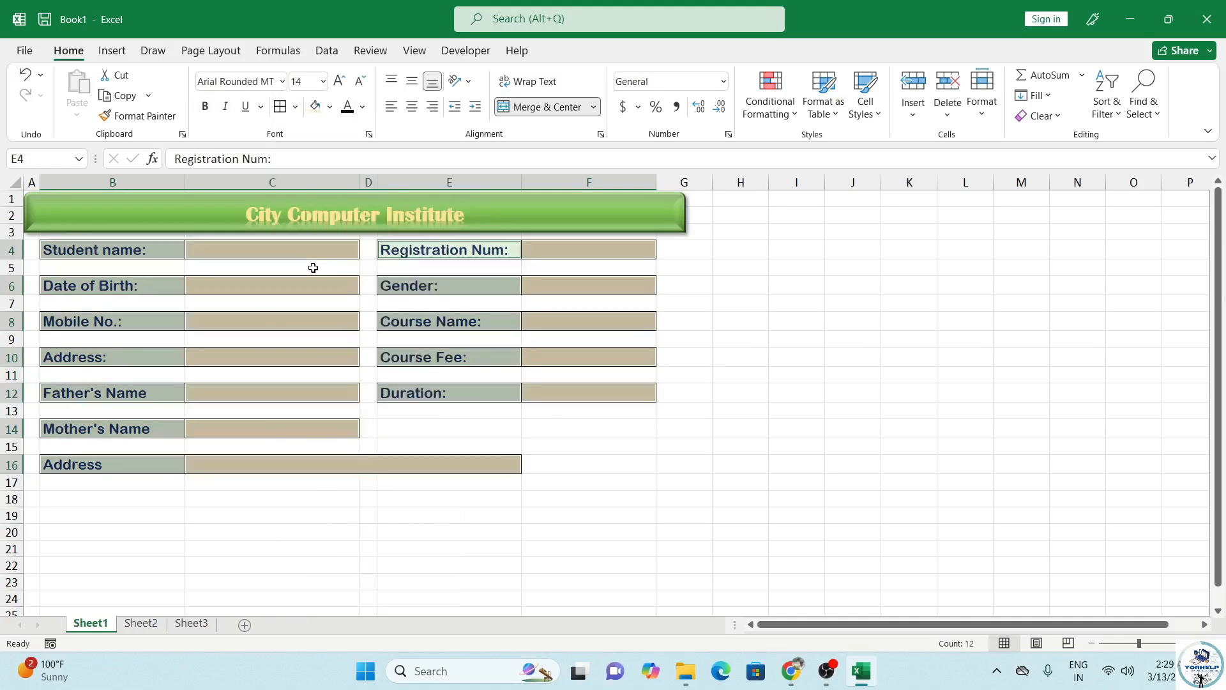
left_click(471, 436)
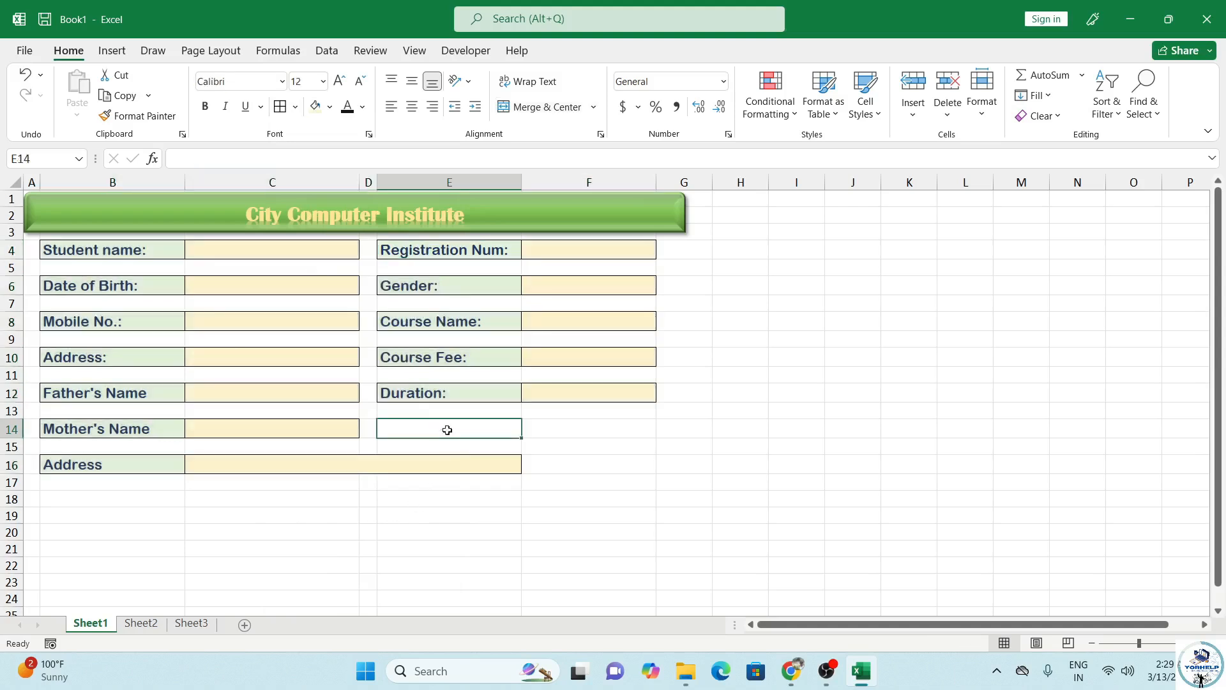
left_click(550, 469)
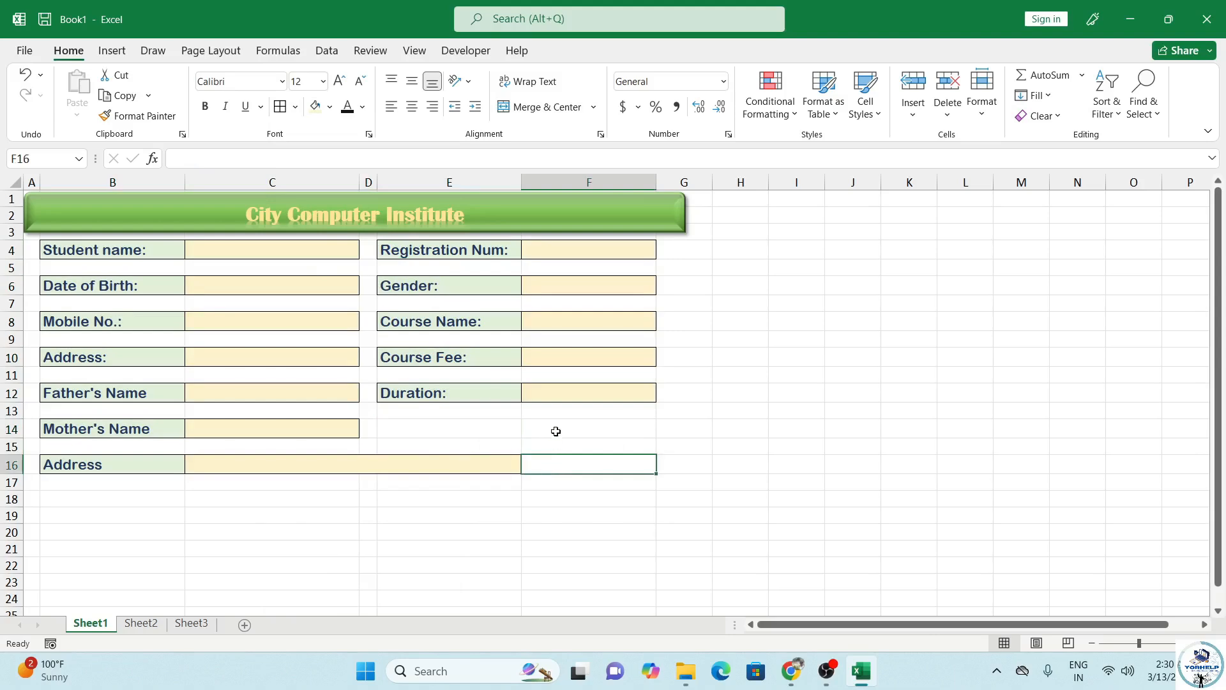
left_click(119, 51)
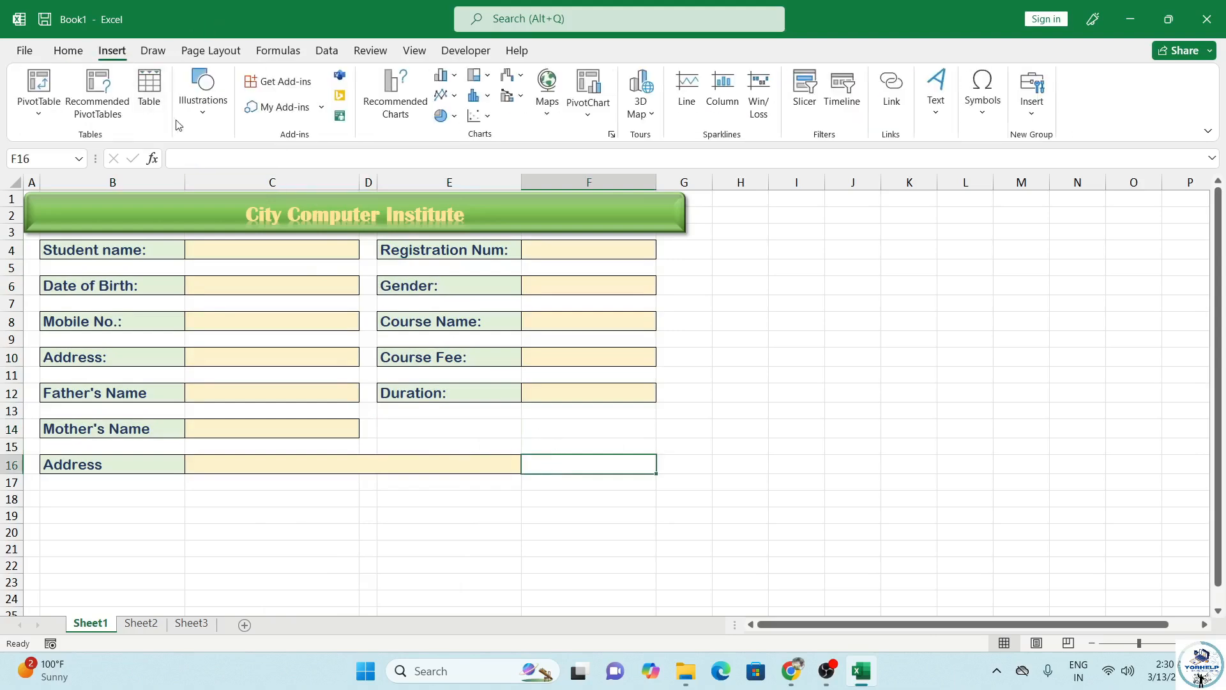
Step: Draw a rectangle near F14 and give it the orange shape style
left_click(202, 93)
left_click(234, 189)
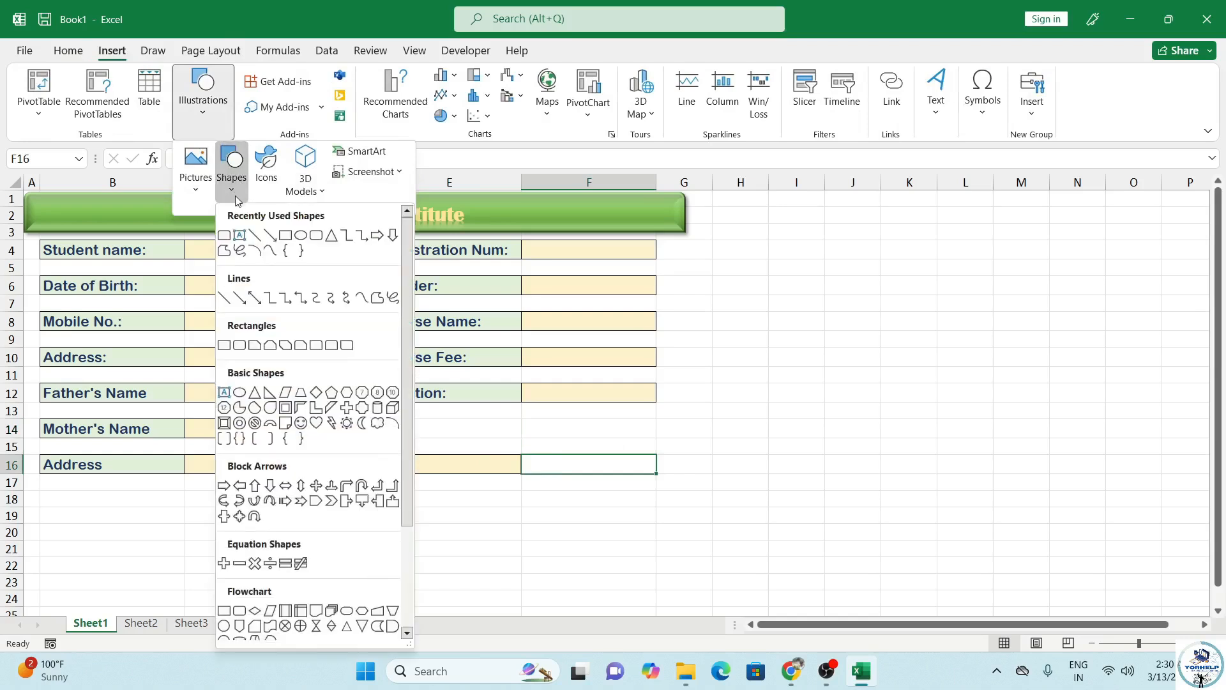
left_click(224, 423)
left_click_drag(523, 419, 662, 448)
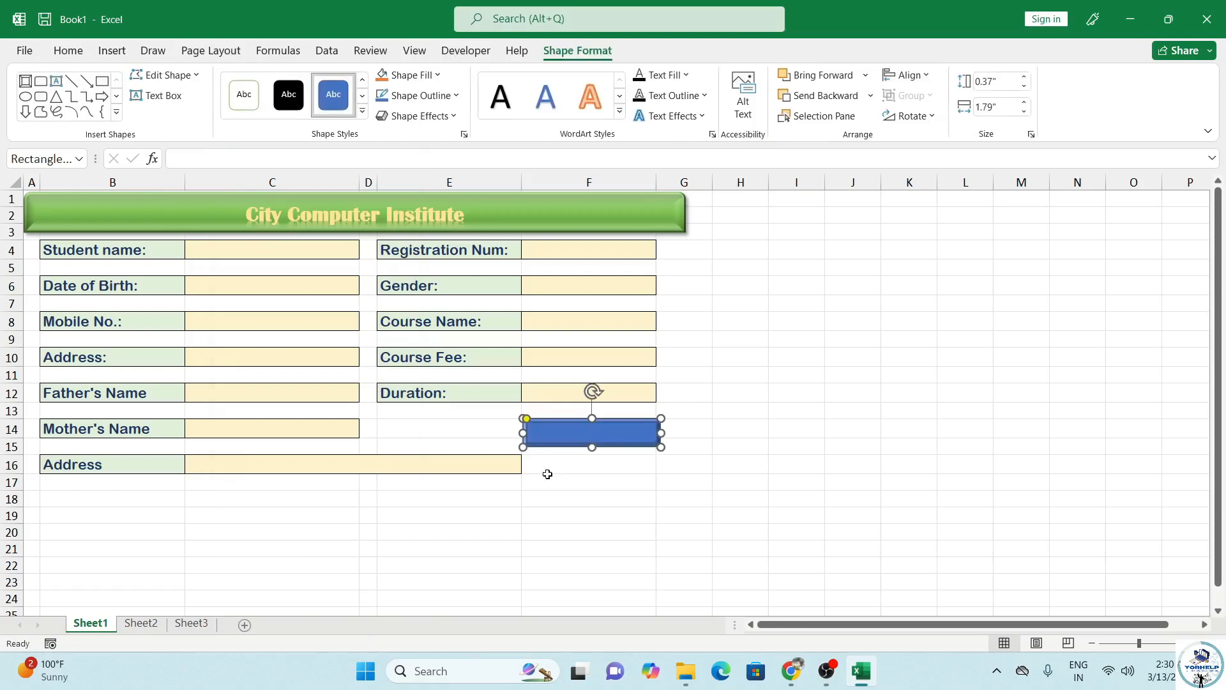
left_click(361, 112)
left_click(326, 356)
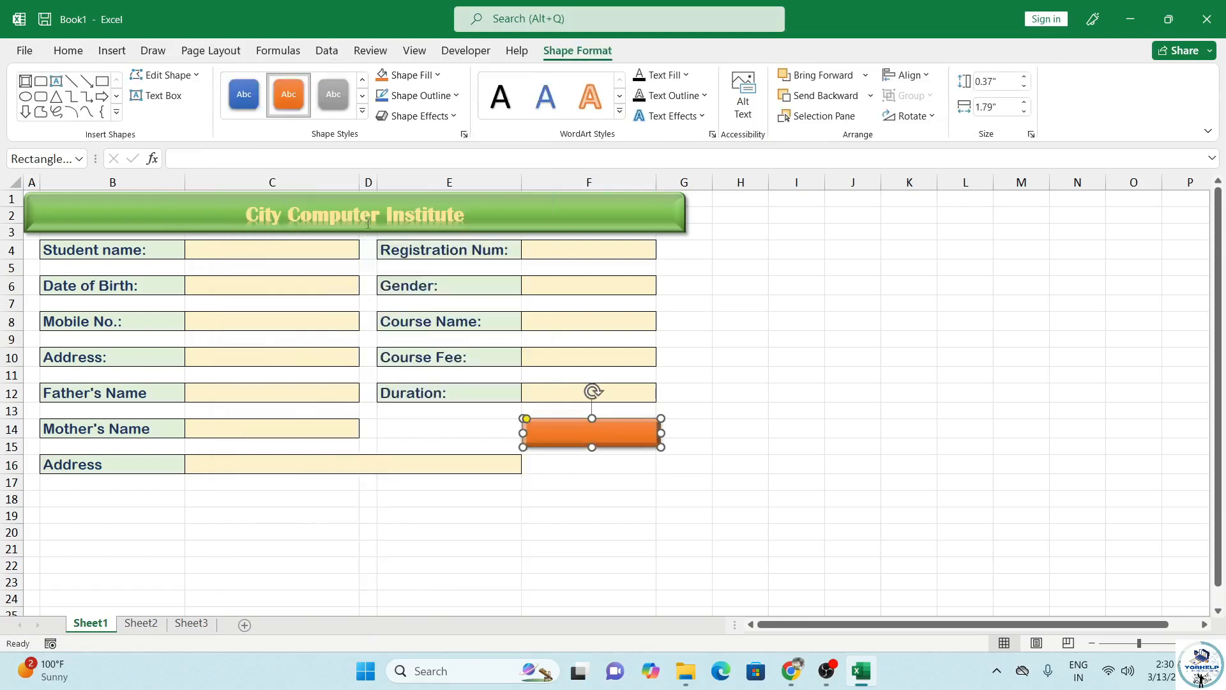
Step: Label the rectangle 'Clear Data' with bold, 16-point text centred horizontally and vertically
type("Clear Data")
left_click(575, 479)
left_click(571, 433)
left_click(539, 480)
left_click(564, 427)
left_click(69, 50)
left_click(205, 107)
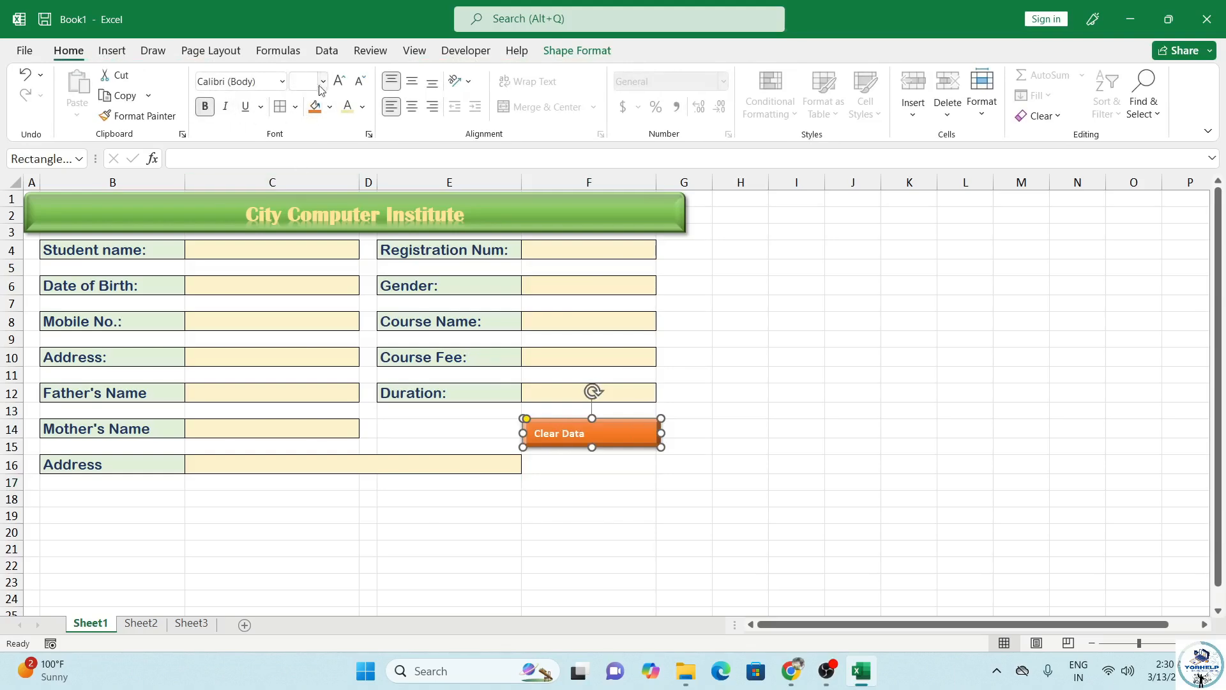
left_click(339, 81)
left_click(412, 107)
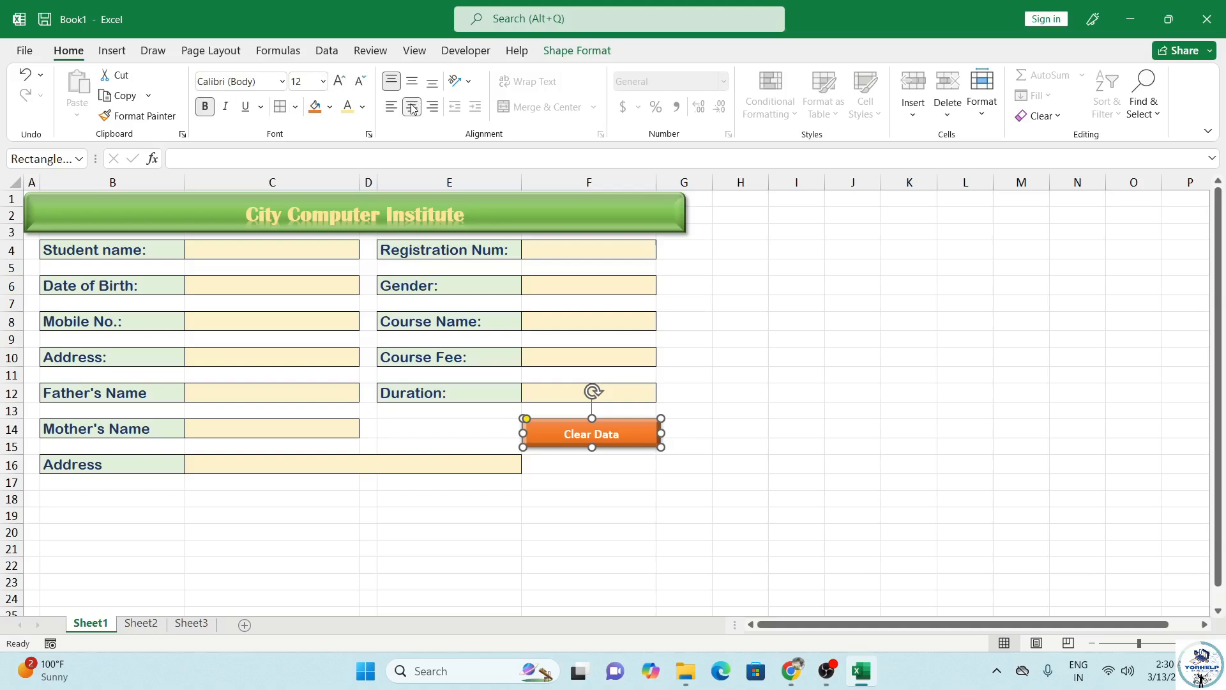
left_click(339, 81)
left_click(339, 81)
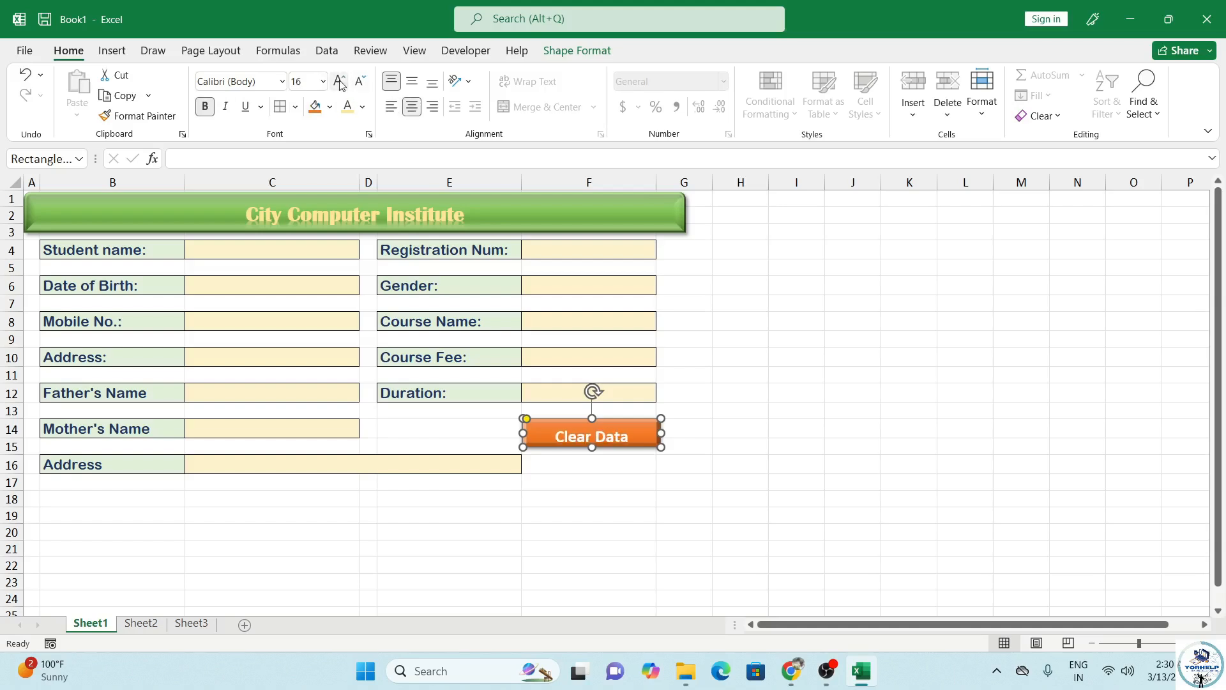
left_click(412, 81)
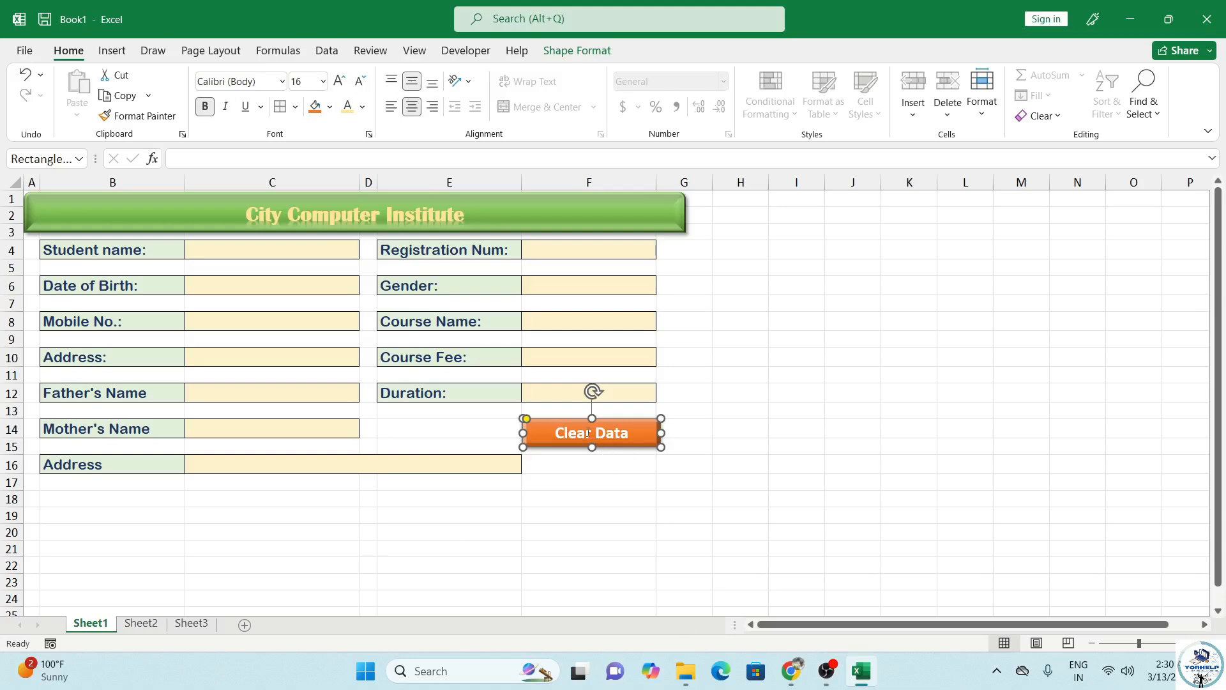
Step: Duplicate the Clear Data button and place the copy beside the original in row 14
left_click_drag(580, 439, 581, 478)
left_click(578, 432)
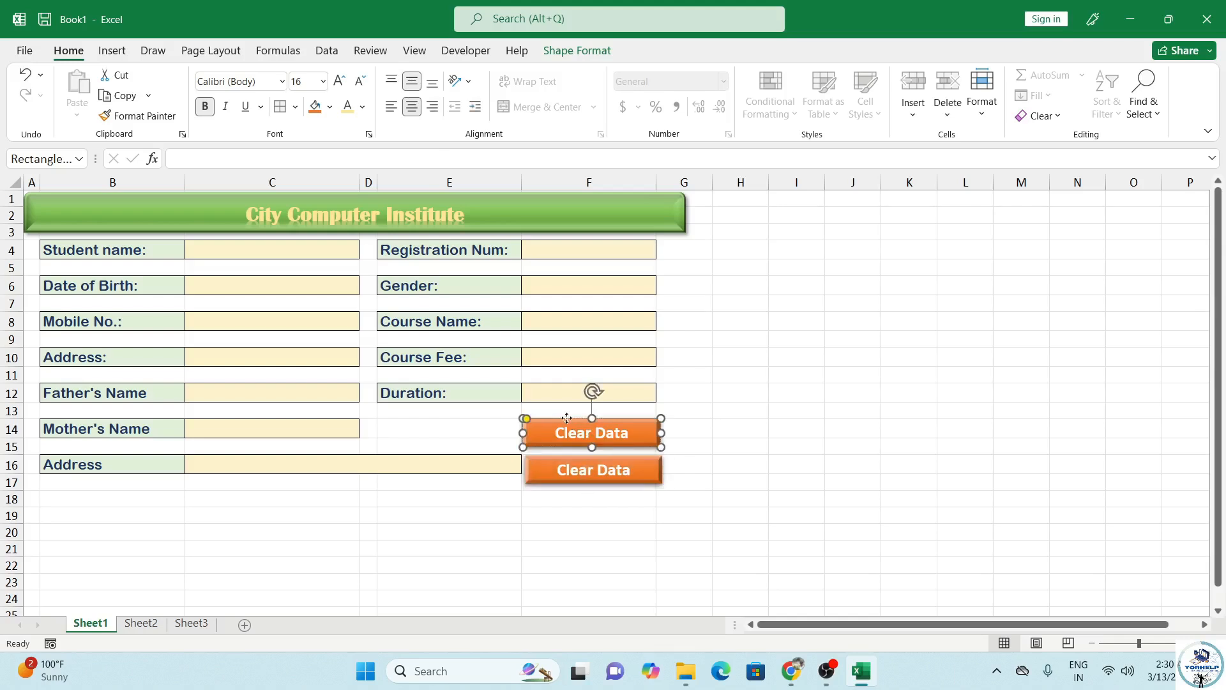
mouse_move(567, 418)
left_mouse_down()
mouse_move(422, 416)
mouse_move(532, 403)
mouse_move(558, 415)
left_mouse_up()
left_click(563, 470)
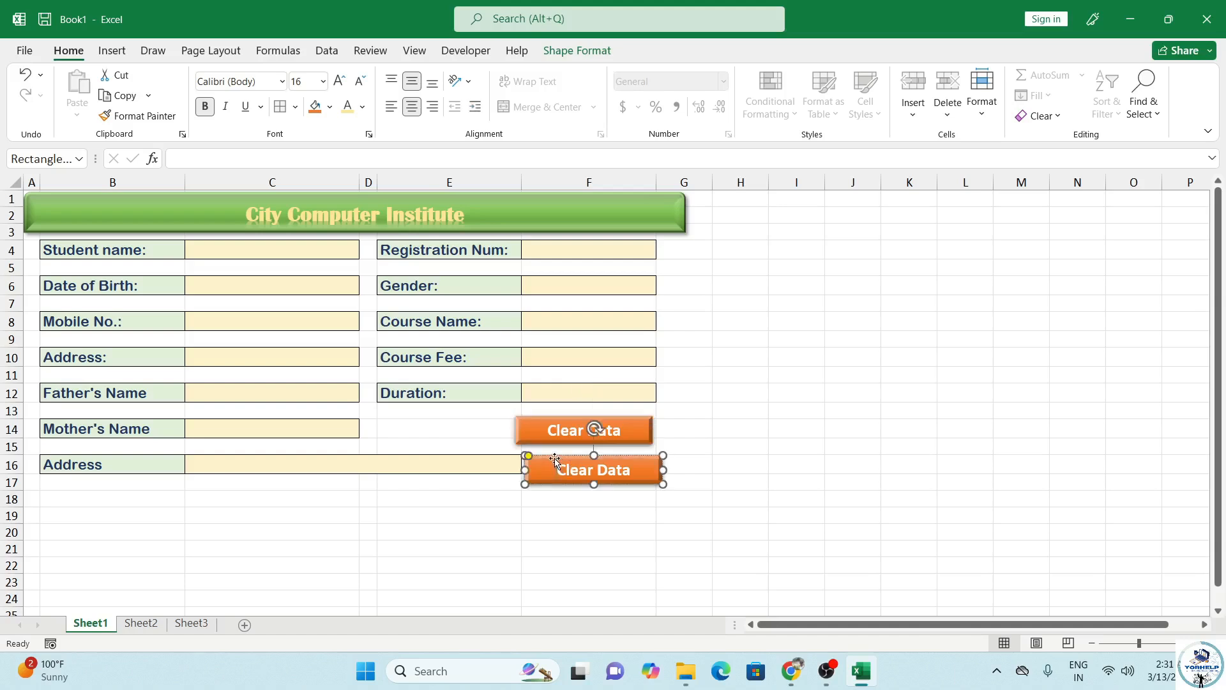
left_click_drag(555, 460, 407, 420)
left_click(536, 439)
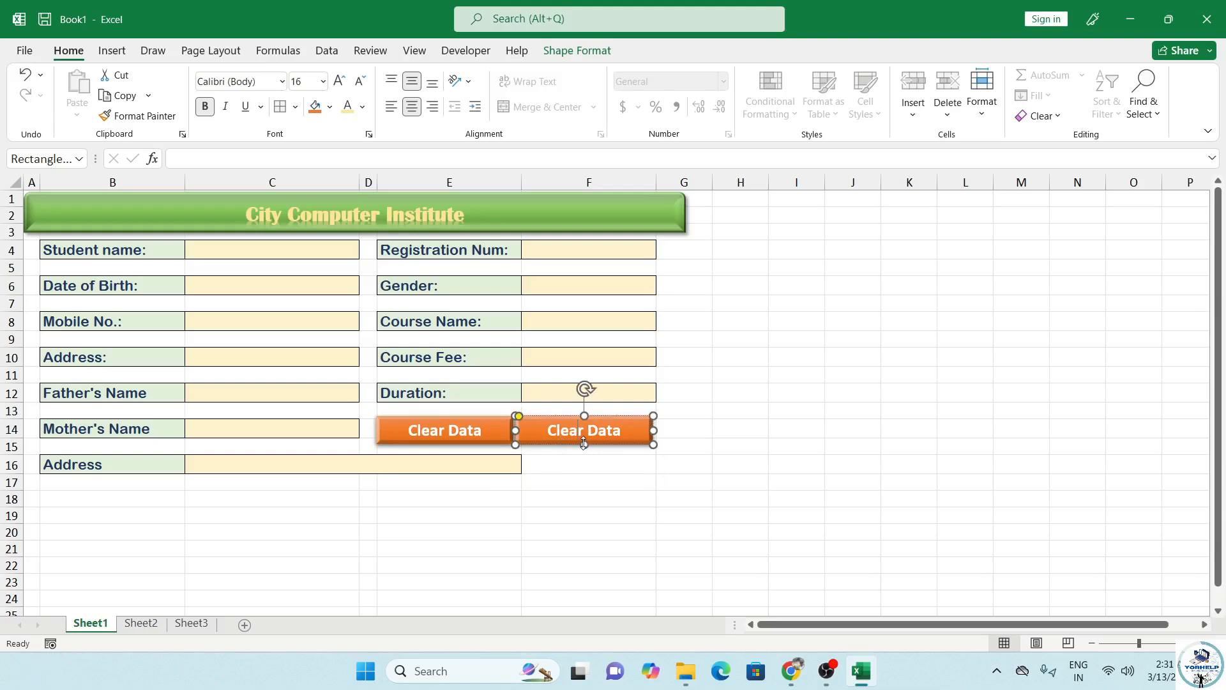
left_click_drag(584, 442, 584, 457)
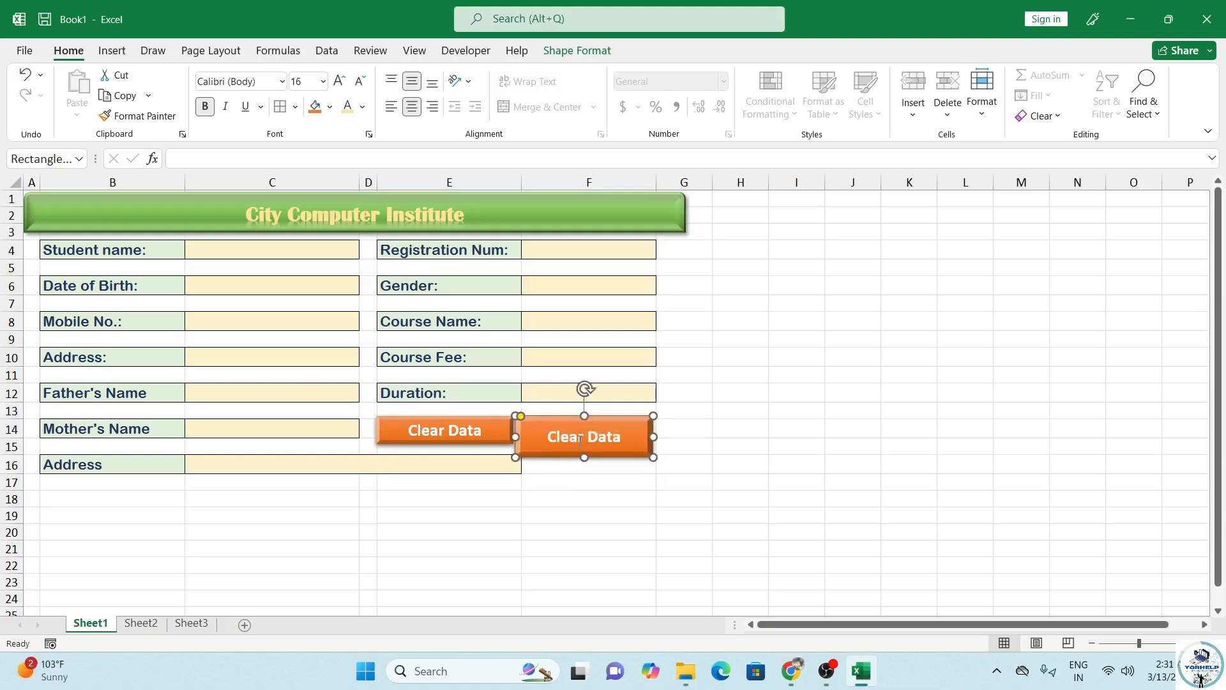
left_click_drag(517, 437, 612, 489)
left_click_drag(604, 423, 611, 416)
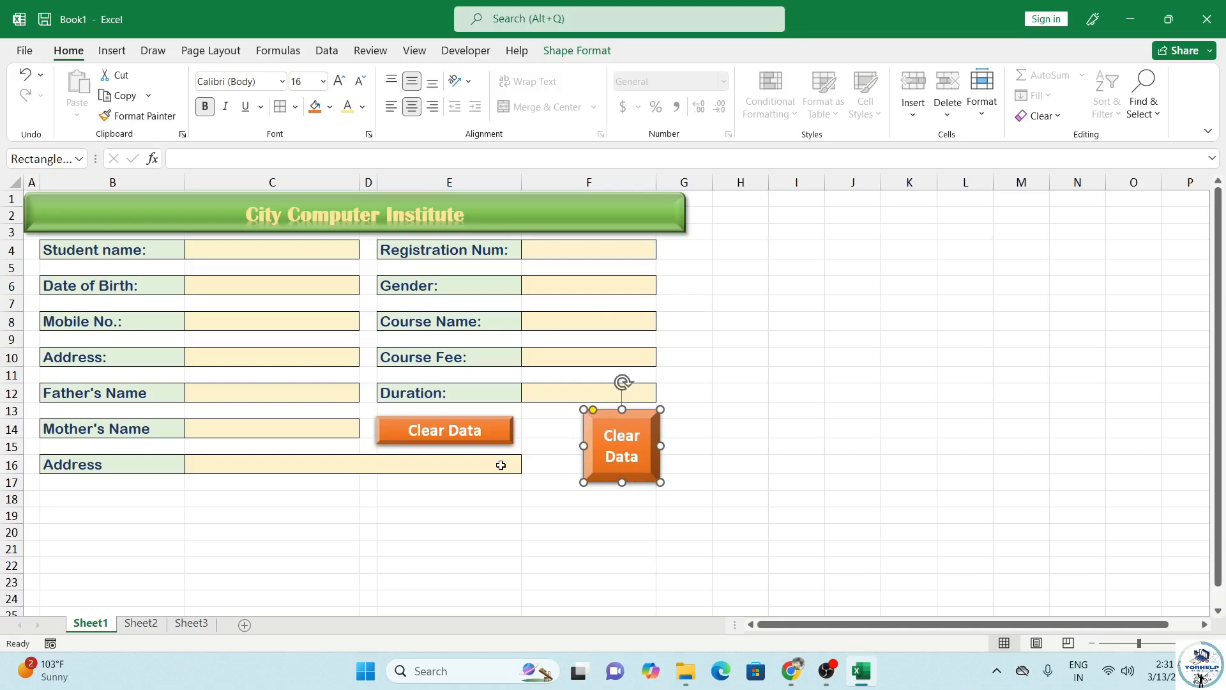
Step: Reshape both buttons into squares and line them up side by side
left_click(498, 426)
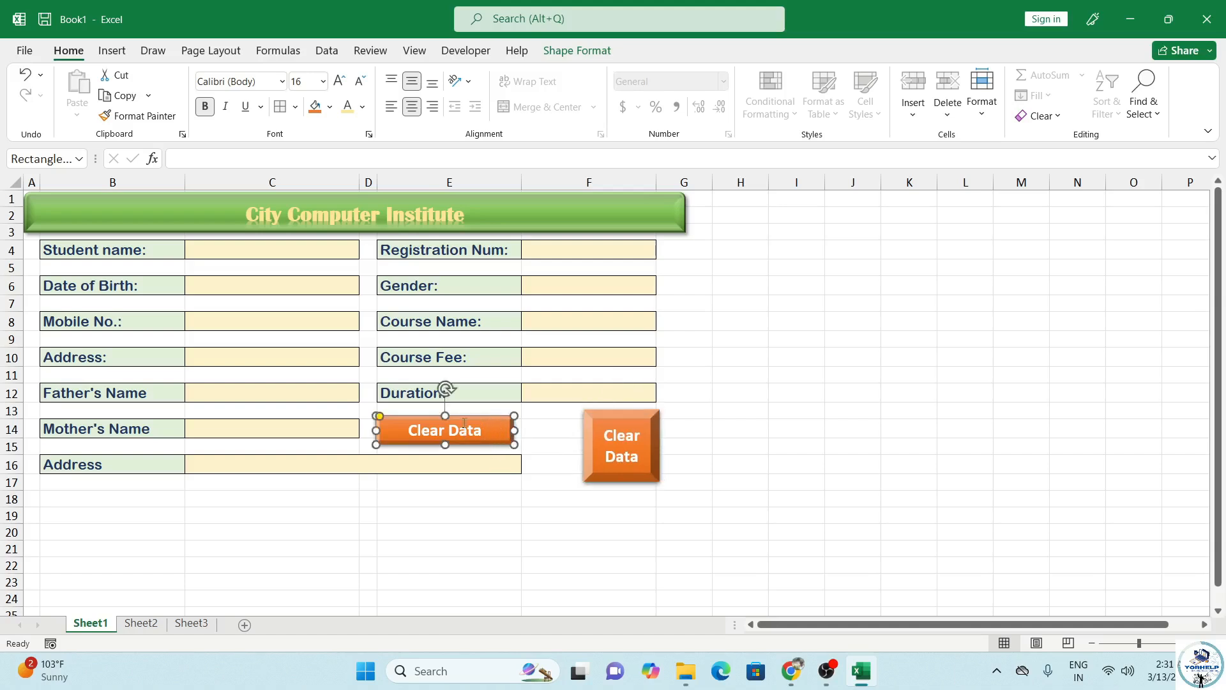
left_click_drag(451, 423, 510, 417)
left_click(619, 451)
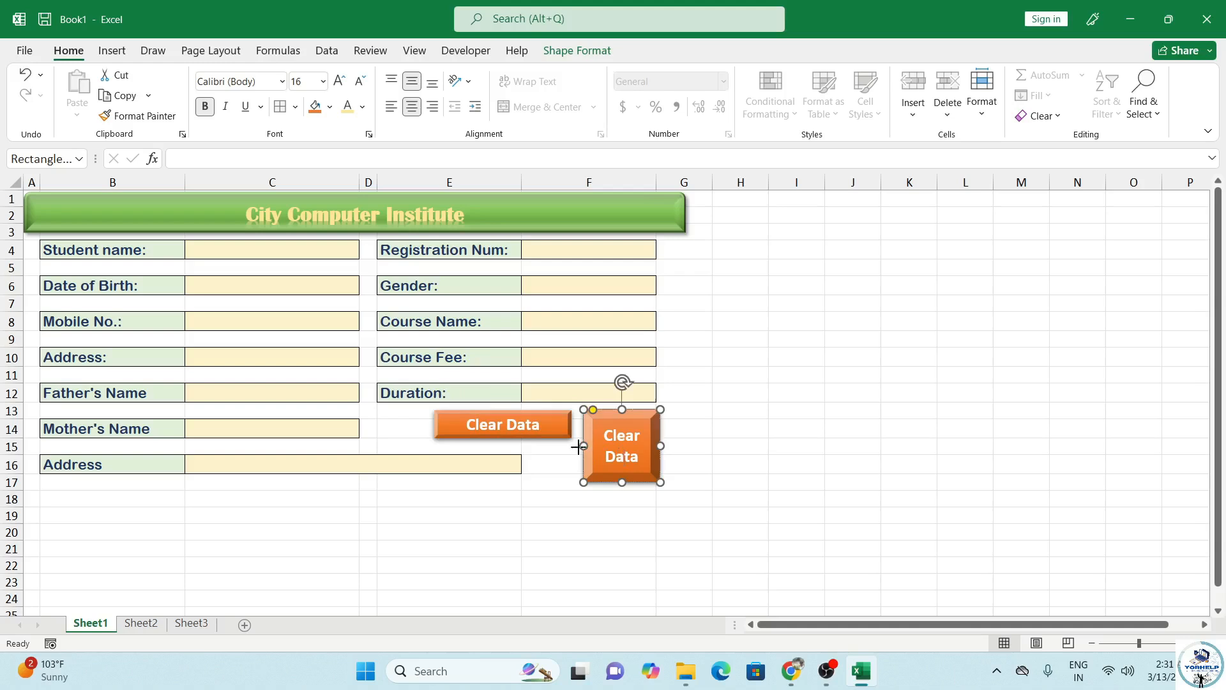
left_click_drag(583, 446, 679, 445)
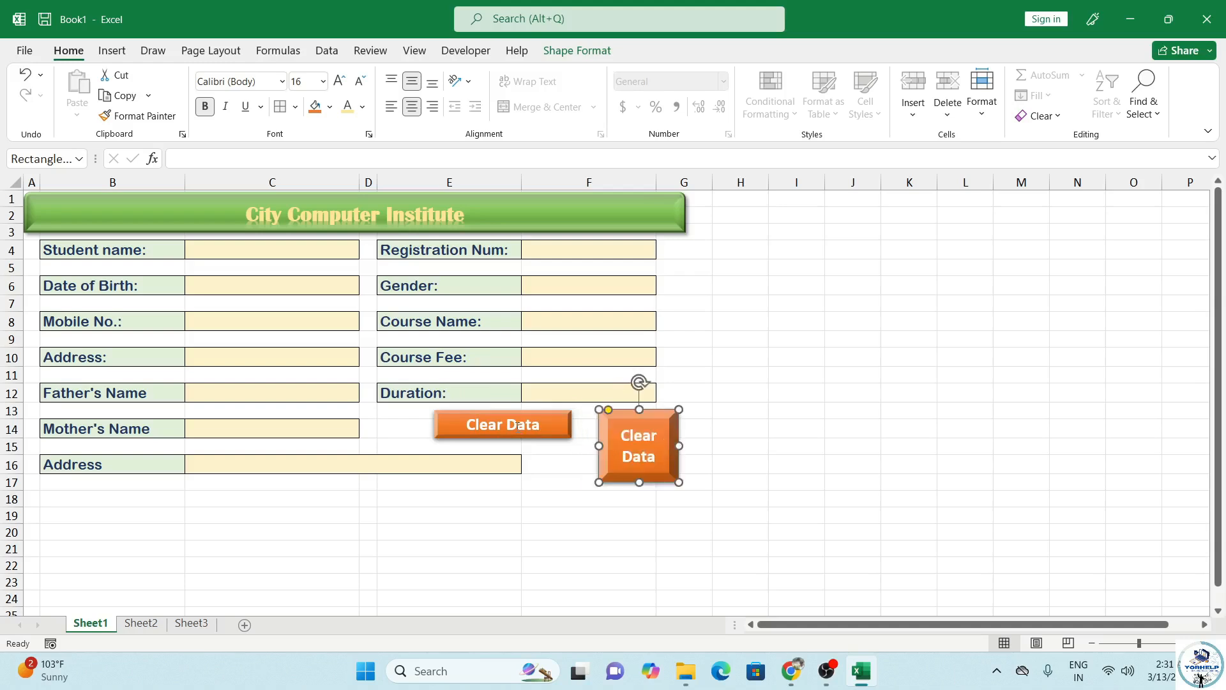
left_click(516, 425)
left_click_drag(433, 426, 540, 483)
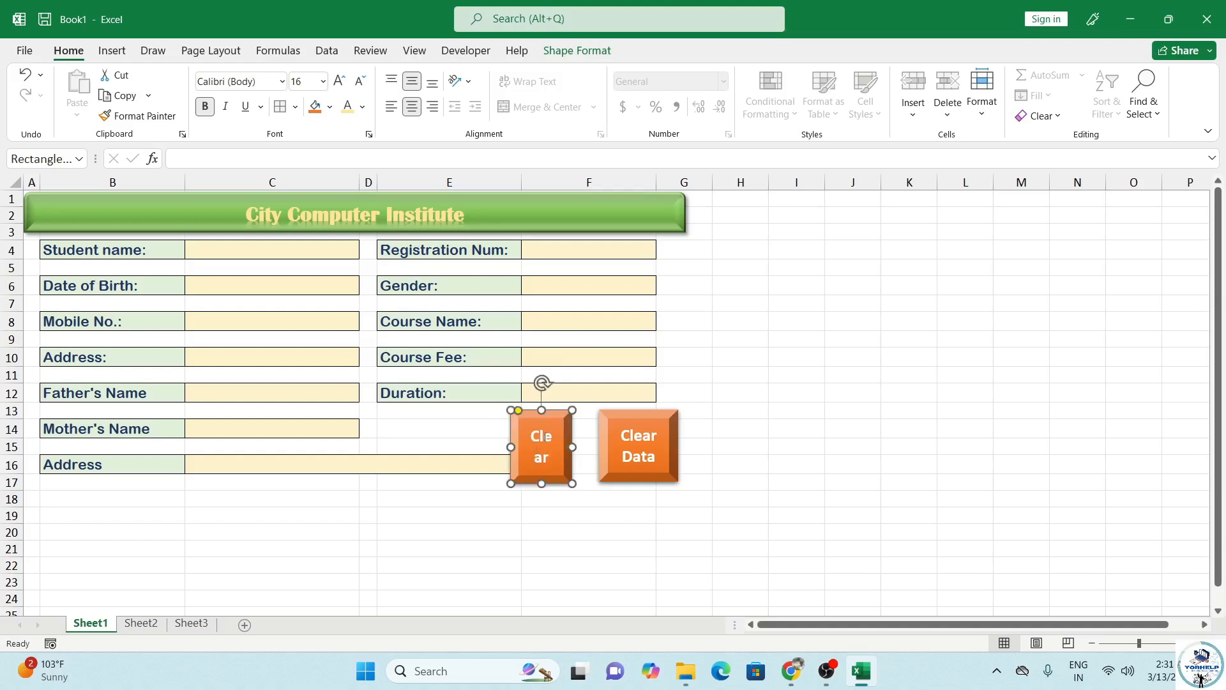
left_click(545, 438)
left_click_drag(556, 431, 576, 442)
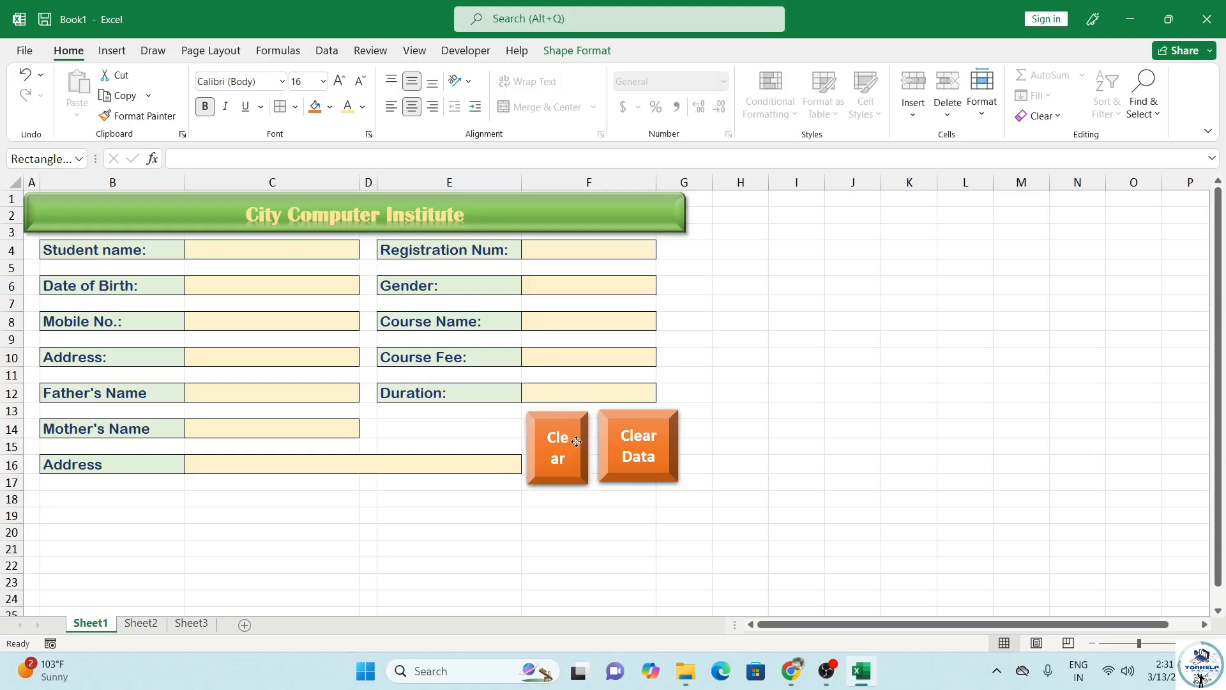
left_click(620, 450)
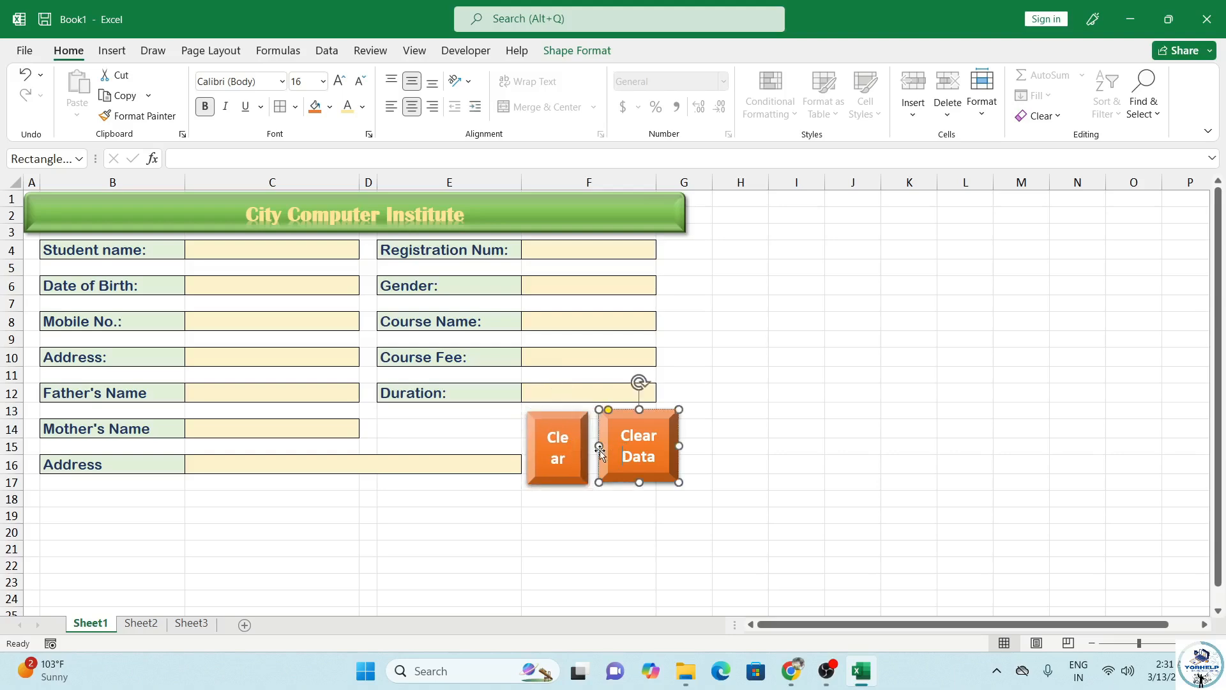
left_click_drag(599, 446, 547, 439)
Step: Relabel the left button 'Save Data'
left_click(583, 447)
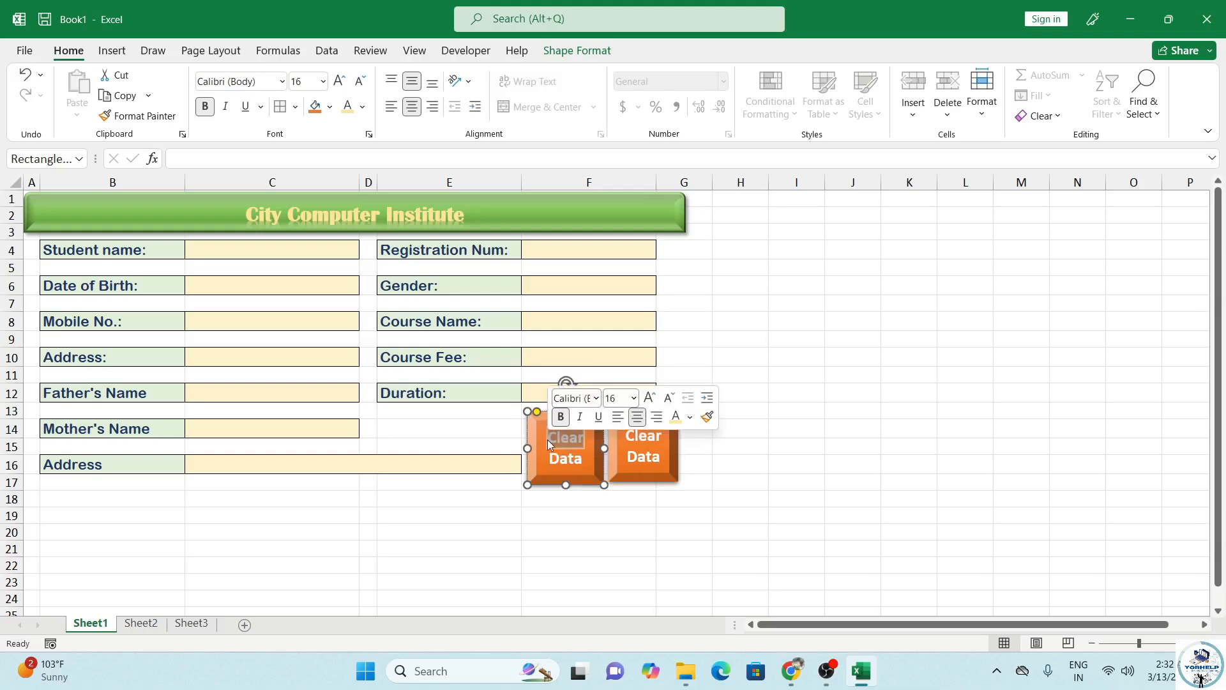
type("Sat")
key("BackSpace")
type("ve")
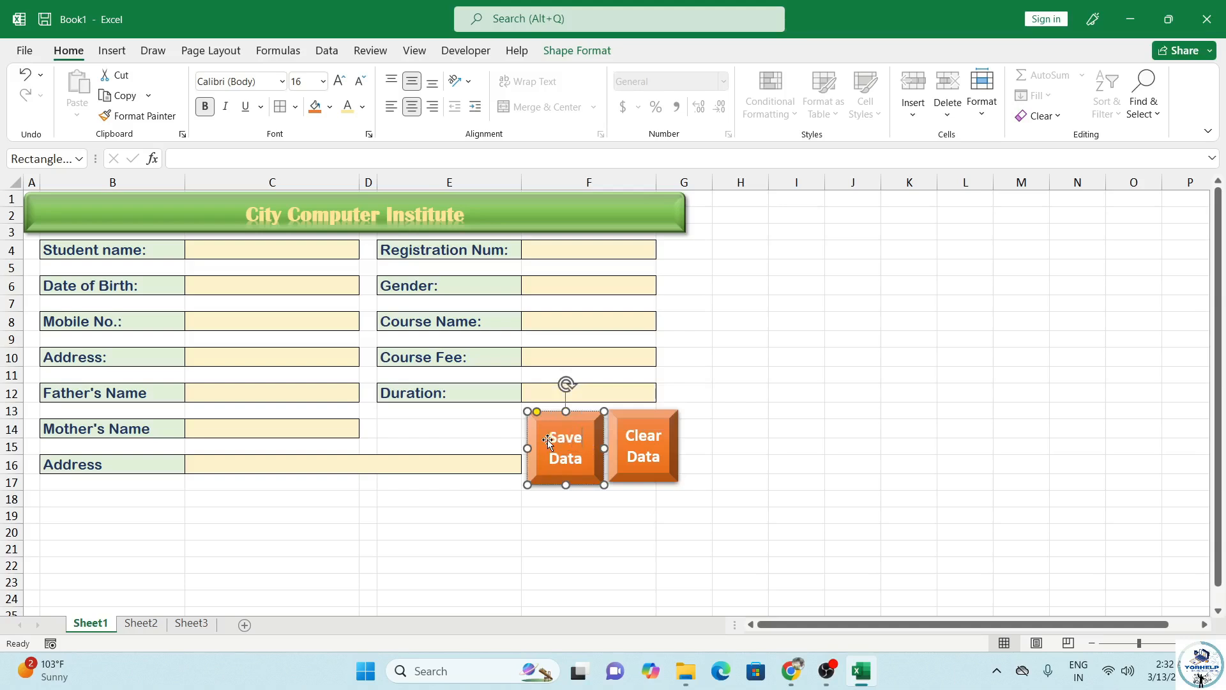
left_click(542, 496)
left_click(559, 462)
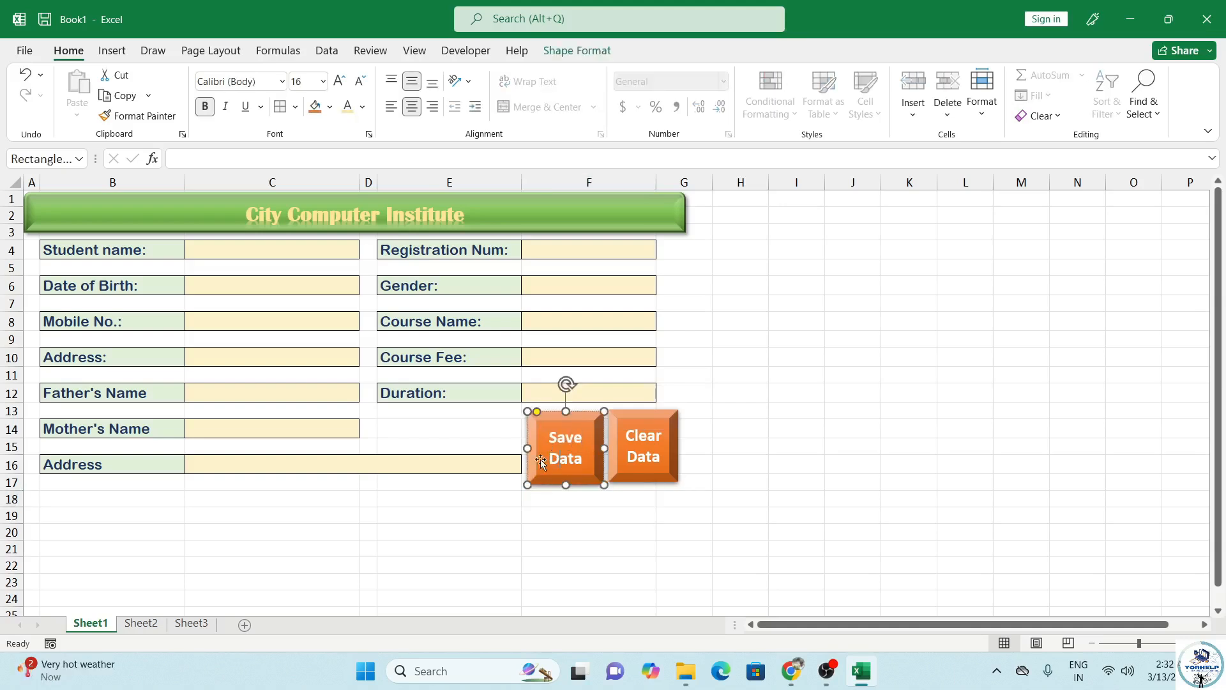
left_click(330, 107)
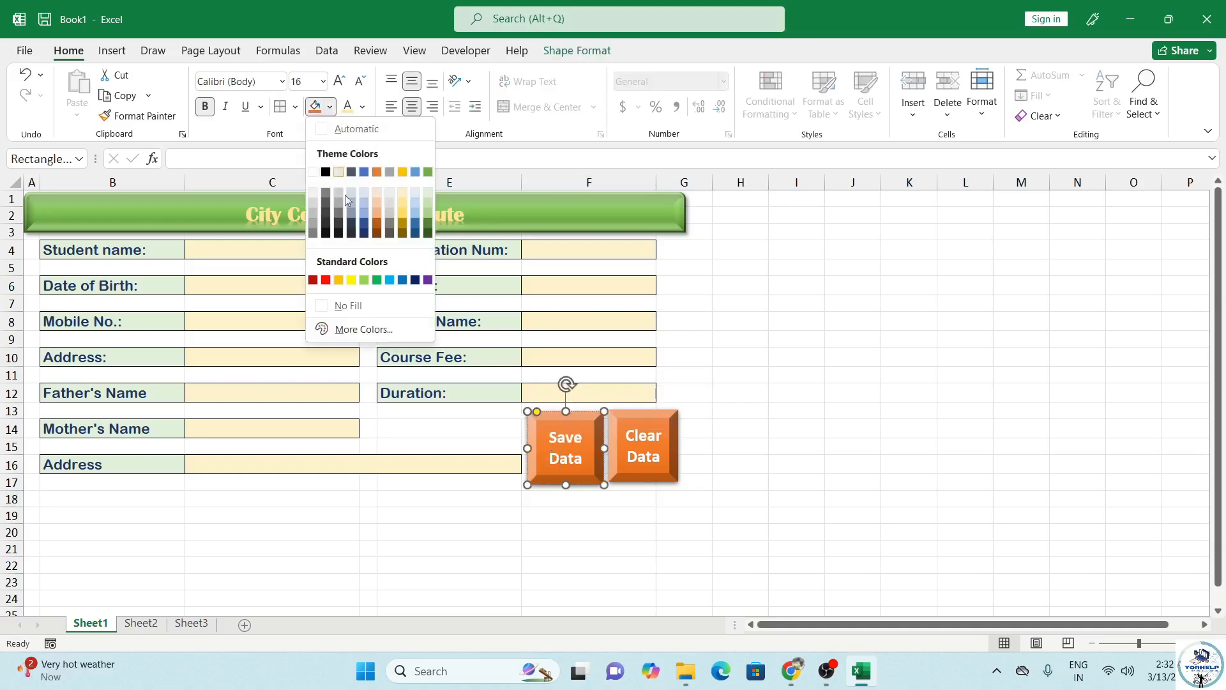
Step: Fill the Save Data button green and merge B18:F18 into a green bar
left_click(377, 280)
left_click(315, 482)
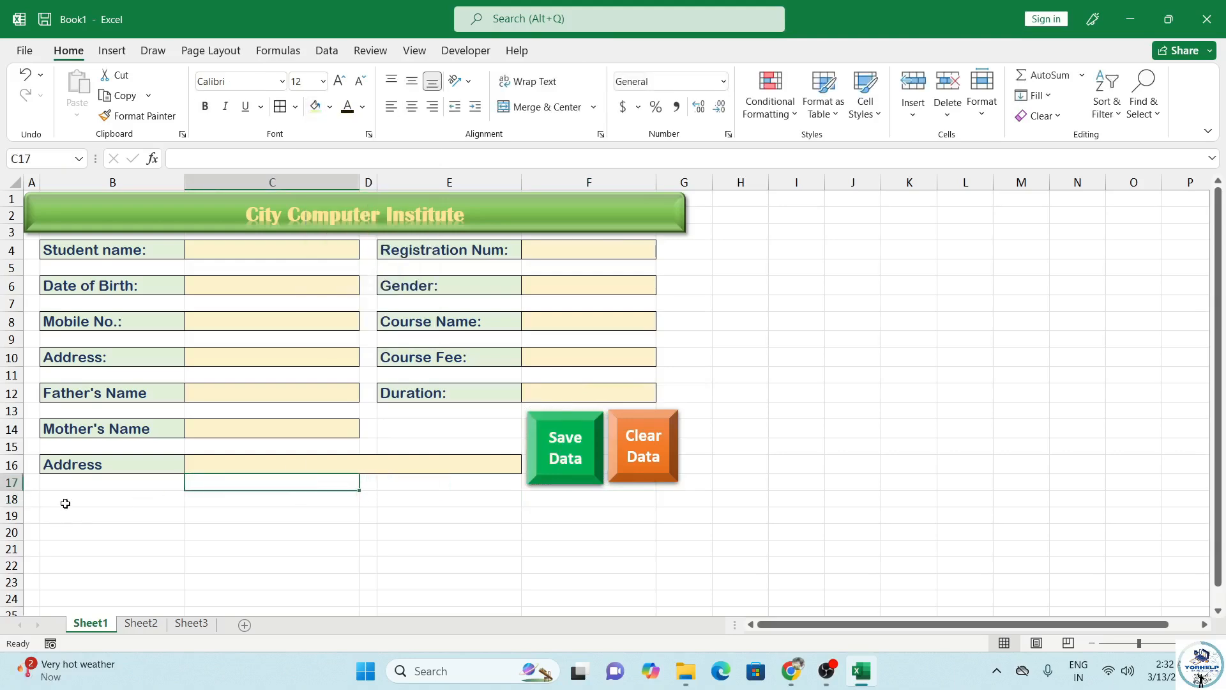
left_click_drag(66, 504, 610, 499)
left_click(540, 107)
left_click(329, 107)
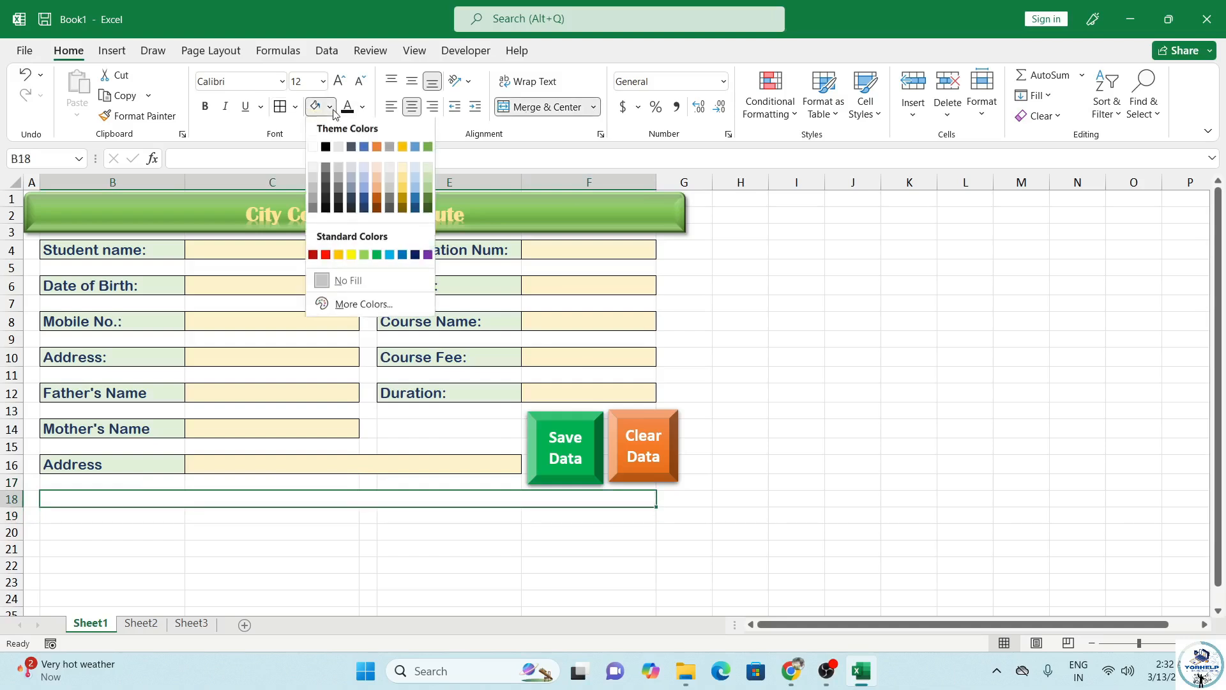
left_click(377, 255)
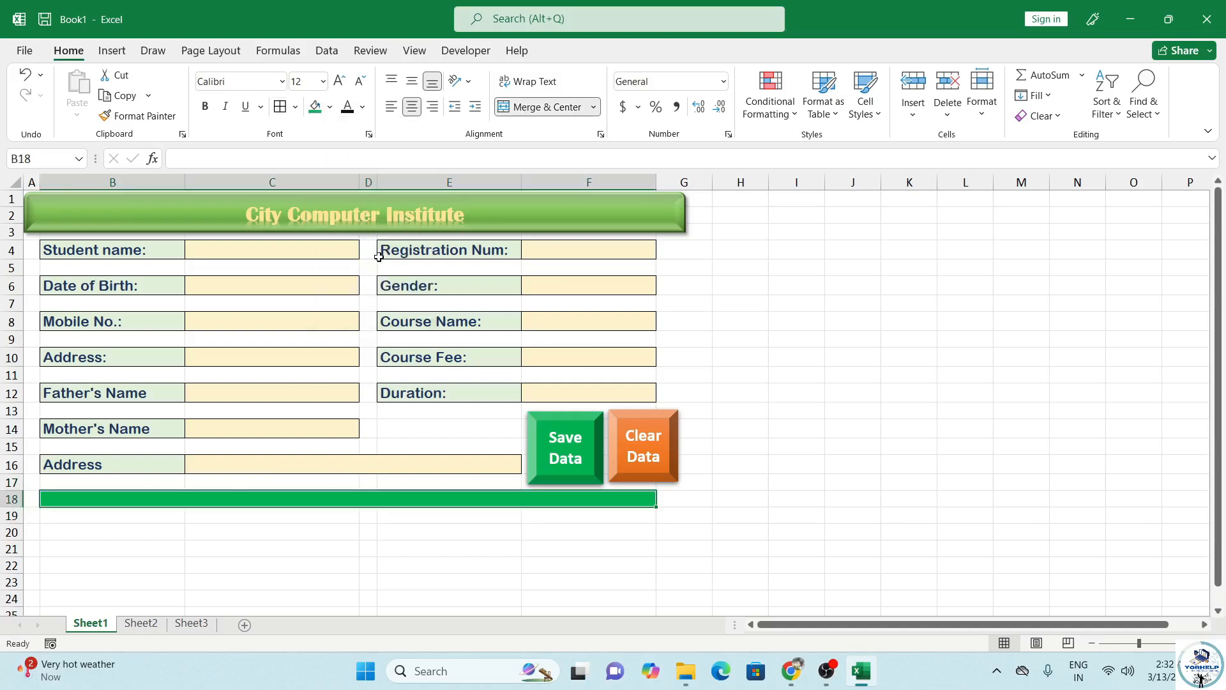
left_click(253, 545)
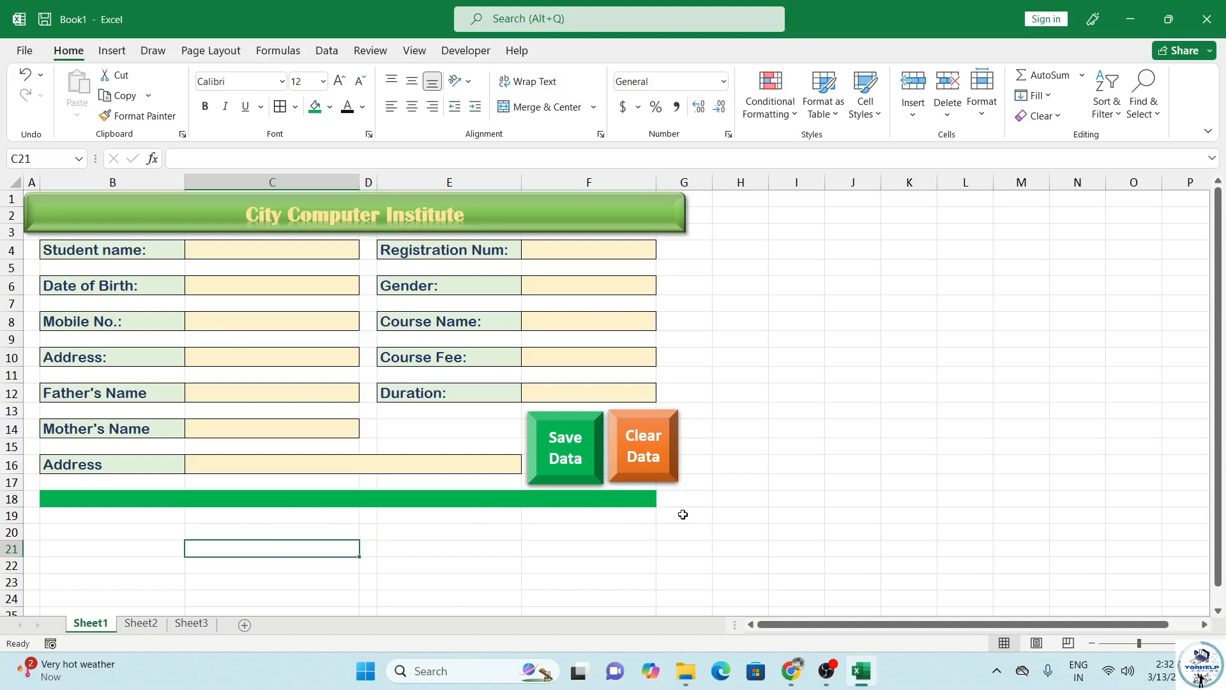
Step: Give the form area A1:G19 a background fill colour
left_click_drag(688, 517, 5, 188)
left_click(330, 108)
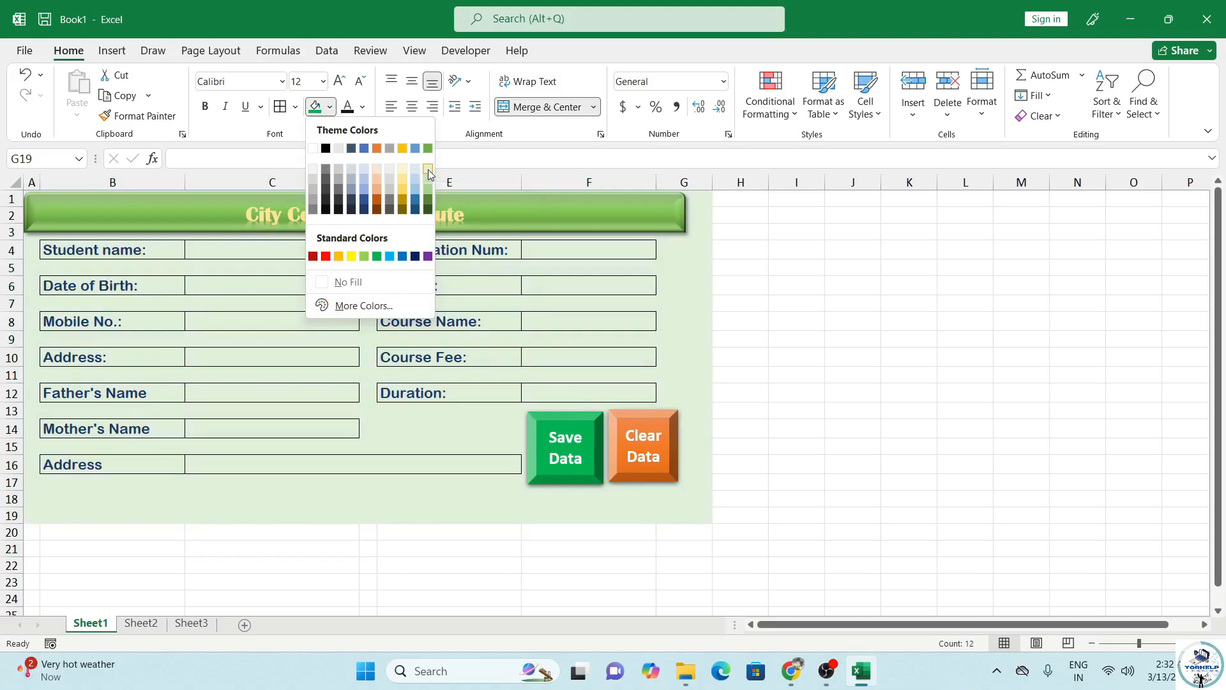
left_click(428, 170)
left_click(744, 498)
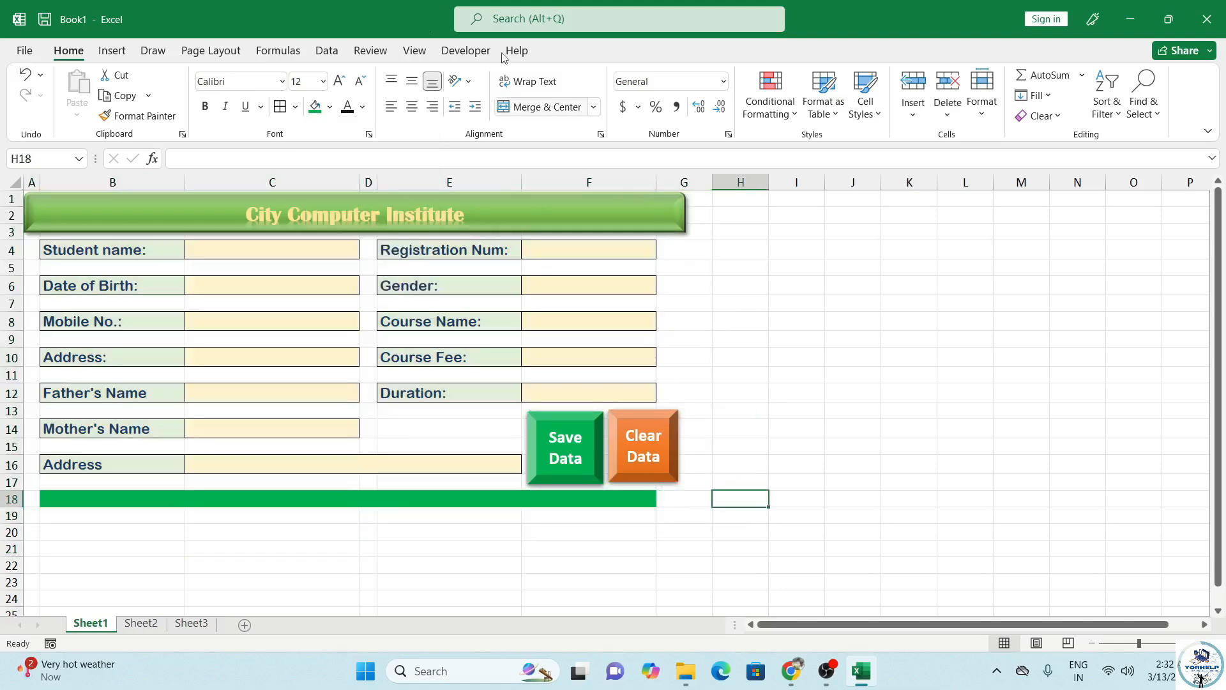
Step: Hide the sheet gridlines from the View tab
left_click(415, 51)
left_click(216, 107)
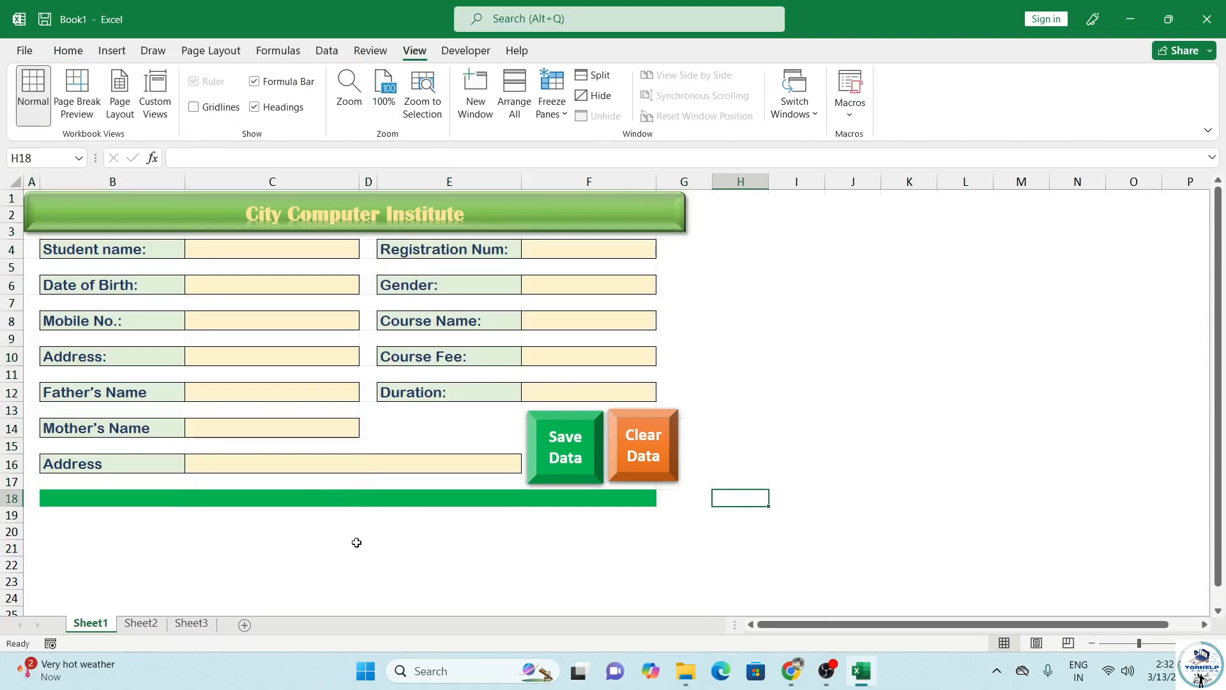
left_click(354, 562)
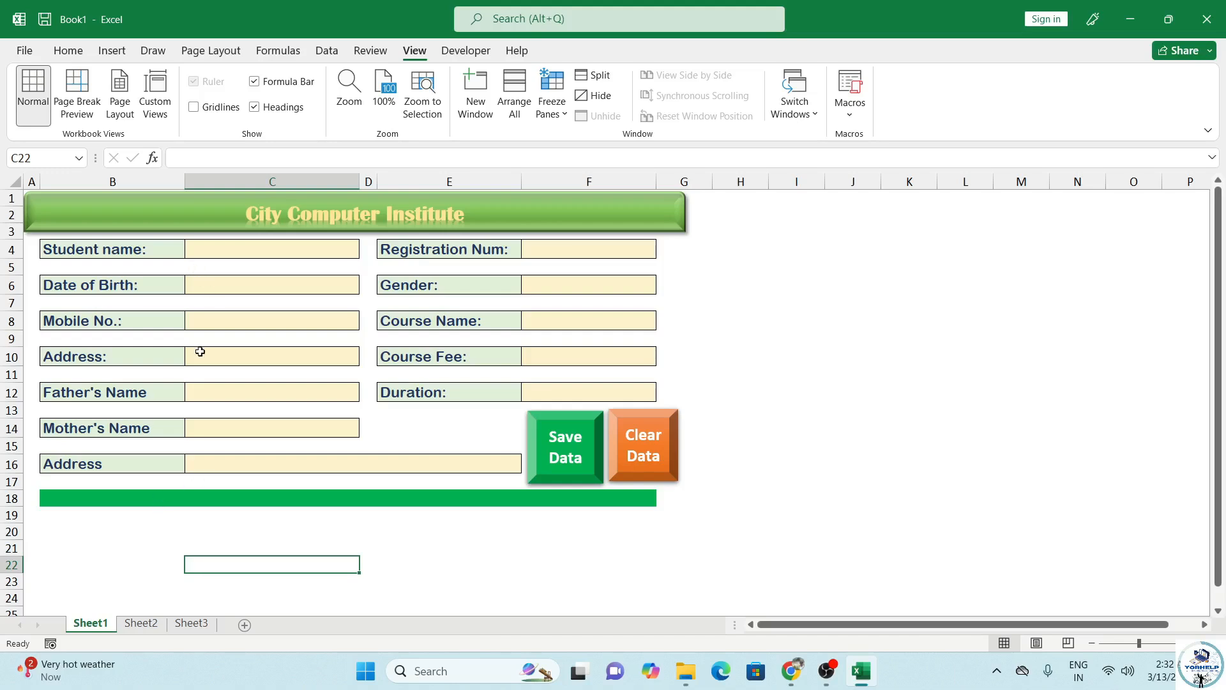
scroll(203, 408, "down", 3)
scroll(138, 433, "up", 3)
Step: Copy the left-column labels B4:B16 and paste them starting at B35
left_click_drag(75, 253, 83, 460)
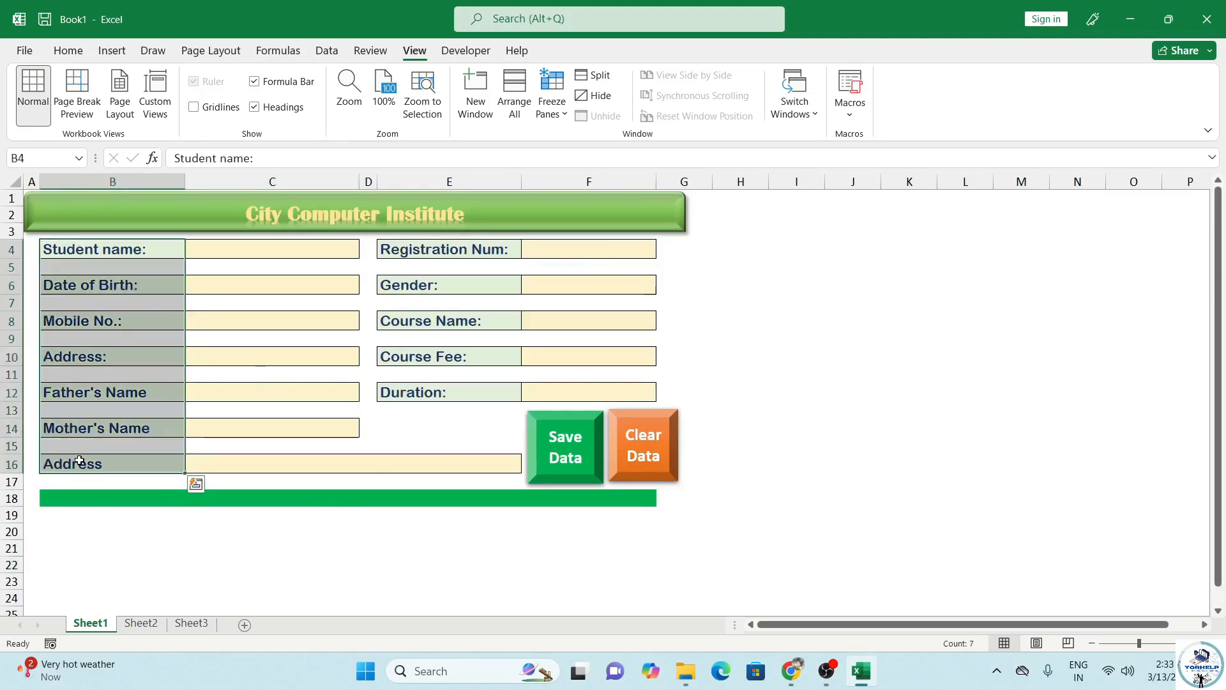
key("ctrl+c")
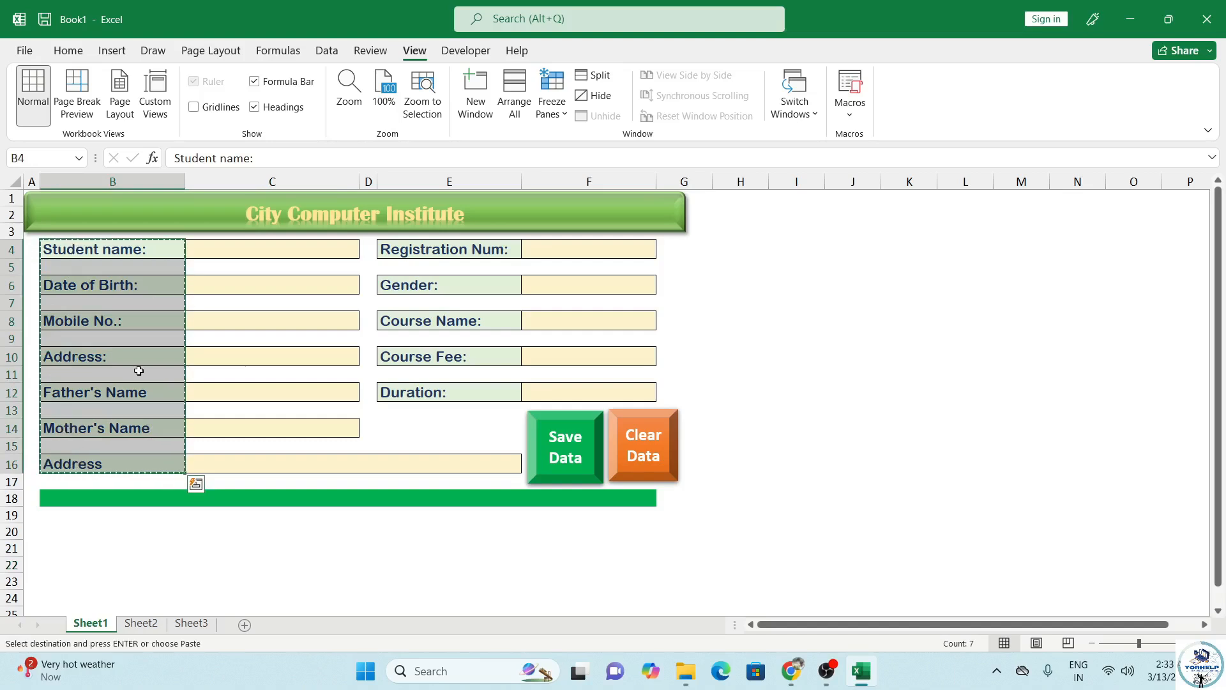
scroll(138, 371, "down", 3)
left_click(78, 438)
left_click(91, 529)
scroll(119, 512, "down", 2)
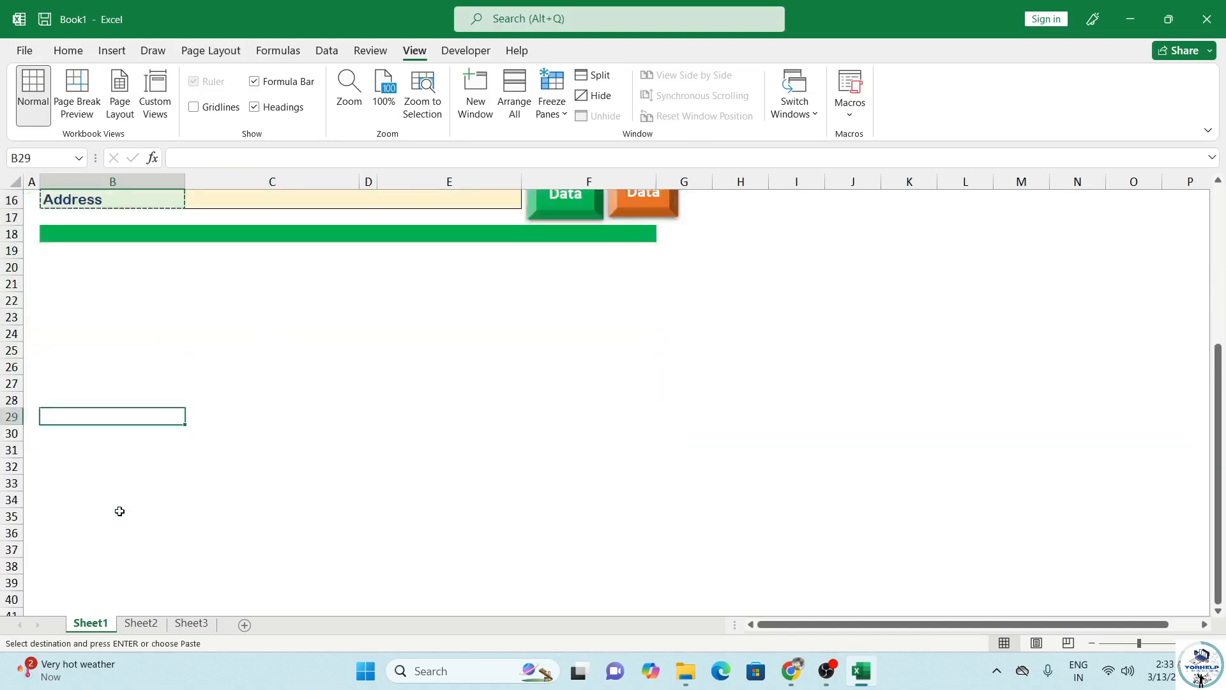
scroll(120, 511, "down", 1)
left_click(90, 462)
key("ctrl+v")
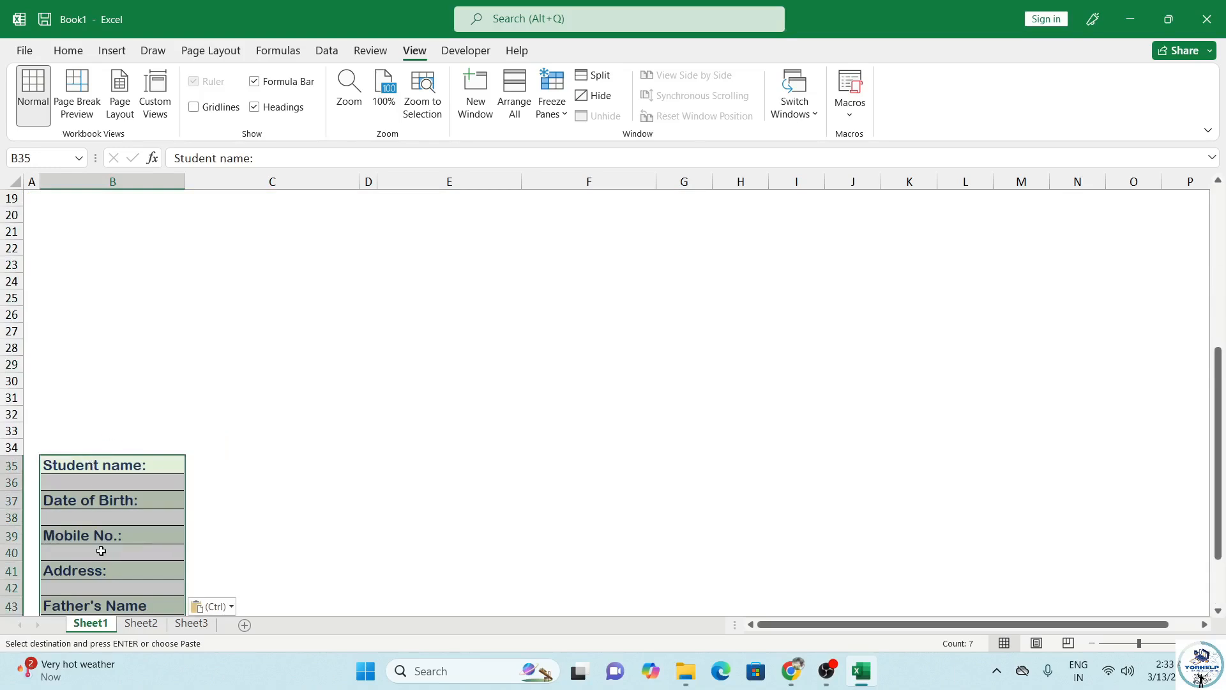
Step: Select the blank cells in the pasted list with Go To Special and delete their sheet rows
key("F5")
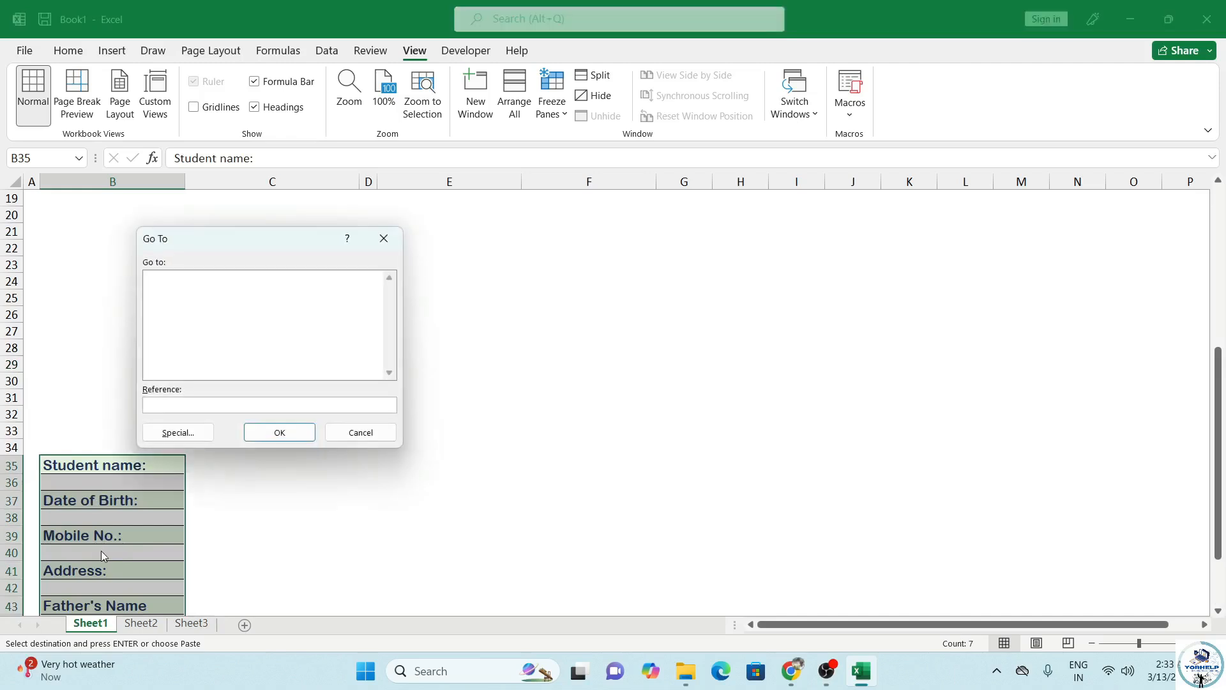
left_click(172, 432)
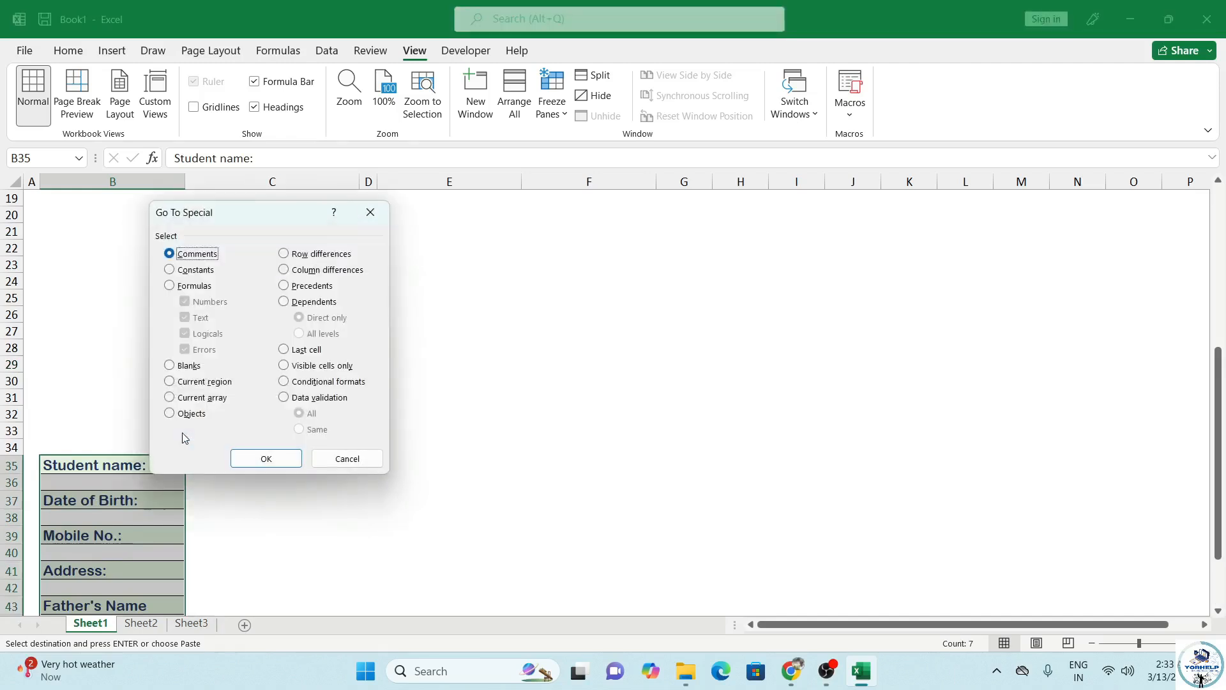
left_click(170, 366)
left_click(252, 459)
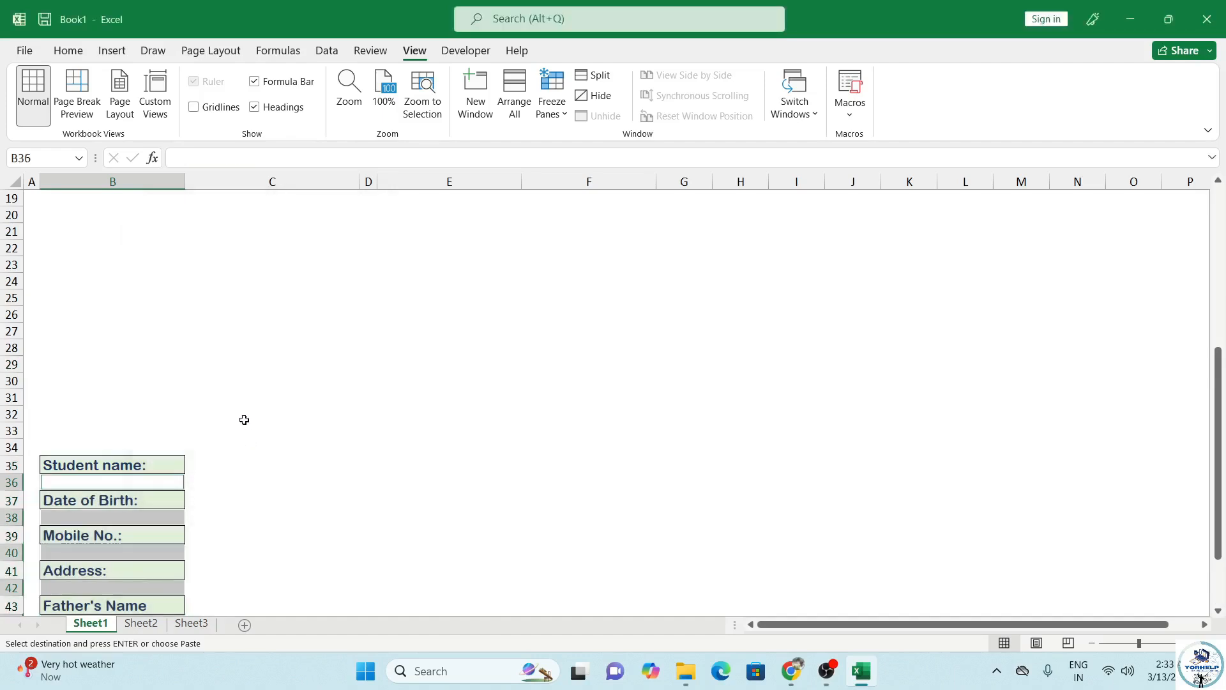
left_click(62, 51)
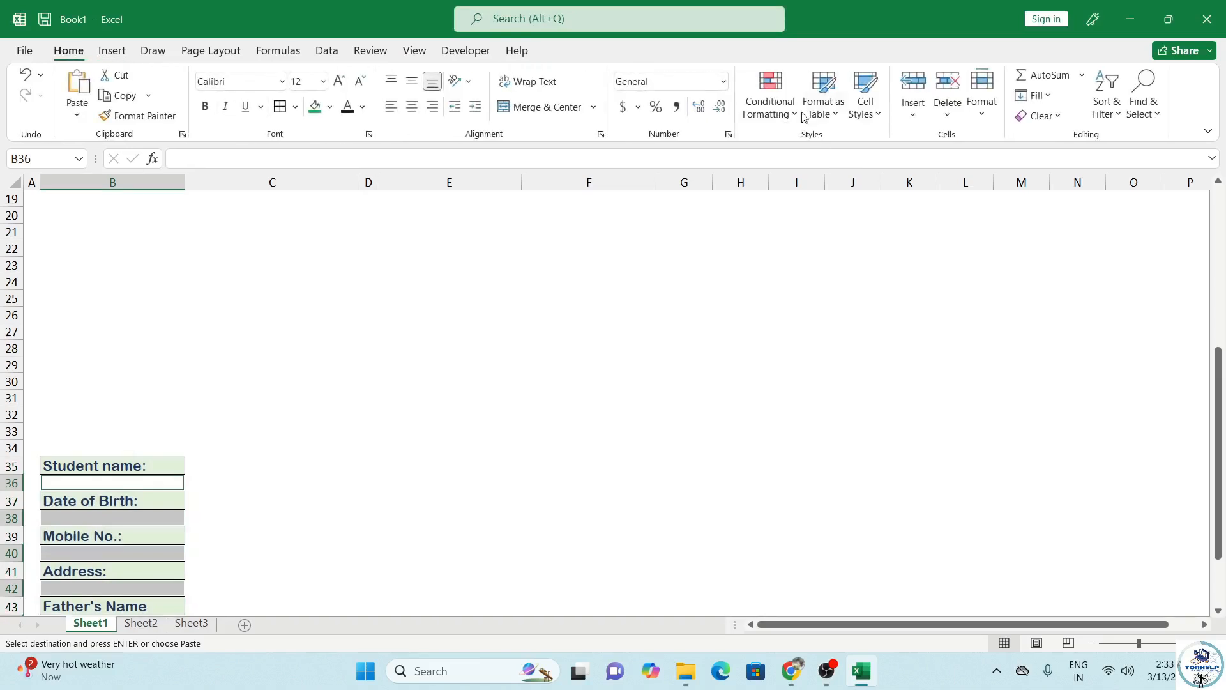
left_click(945, 116)
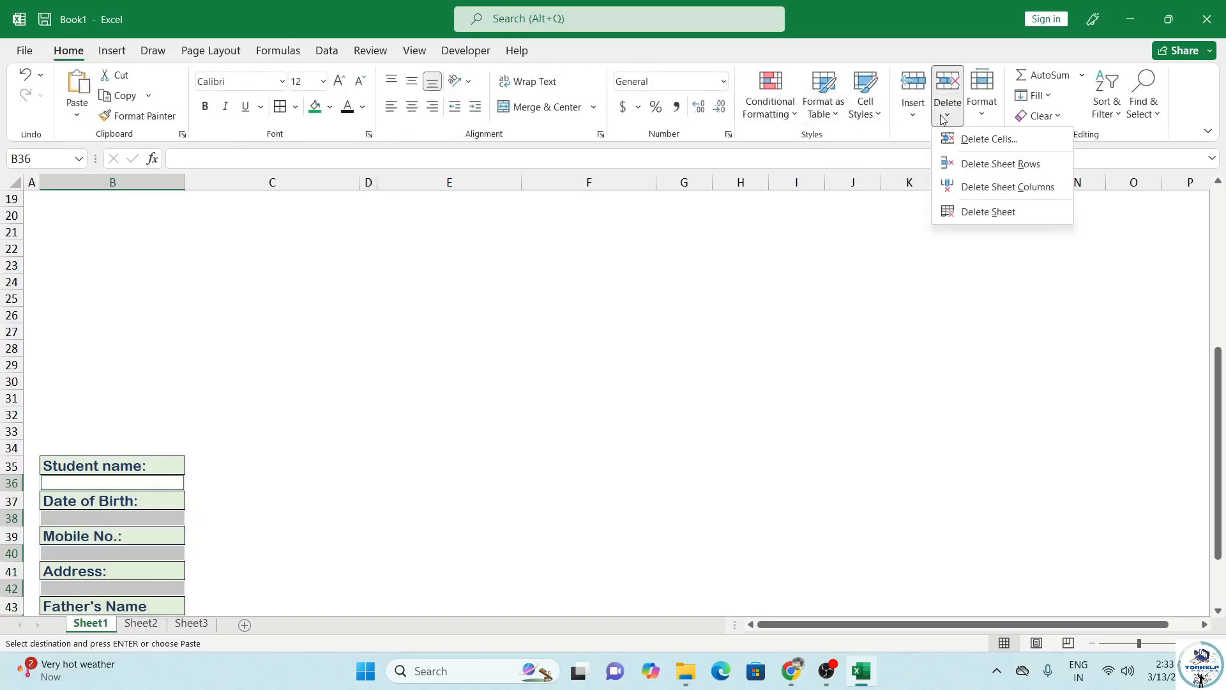
left_click(984, 165)
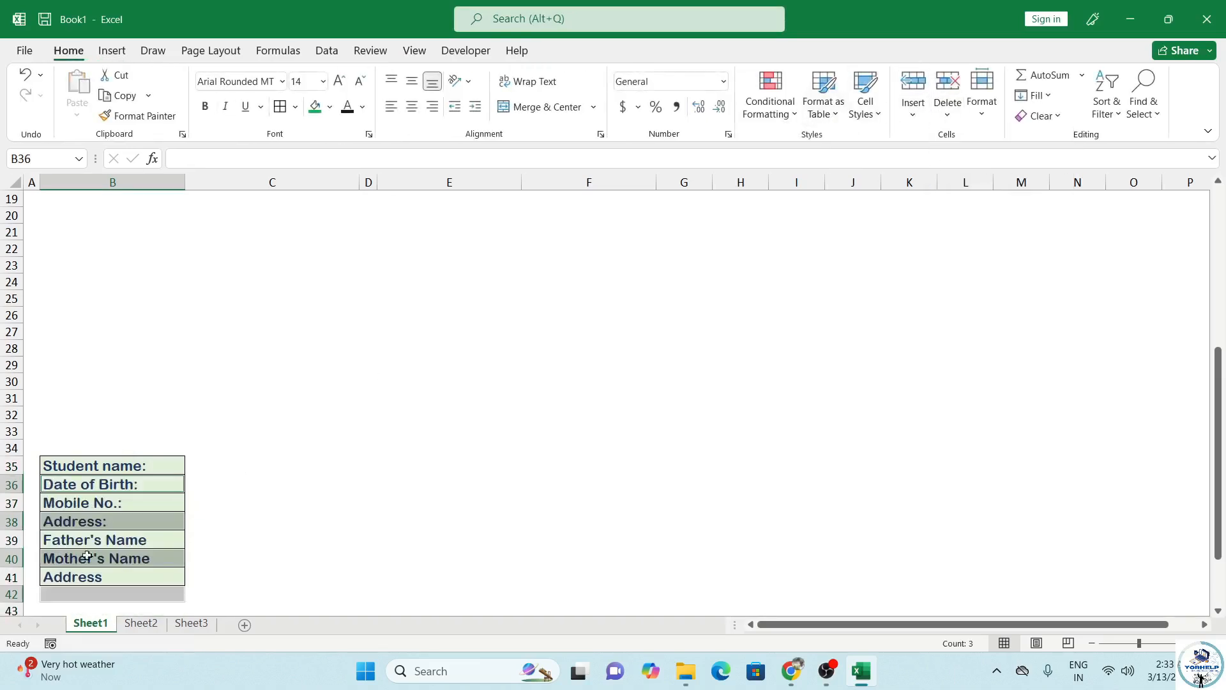
scroll(87, 555, "down", 2)
left_click(96, 510)
scroll(132, 481, "up", 4)
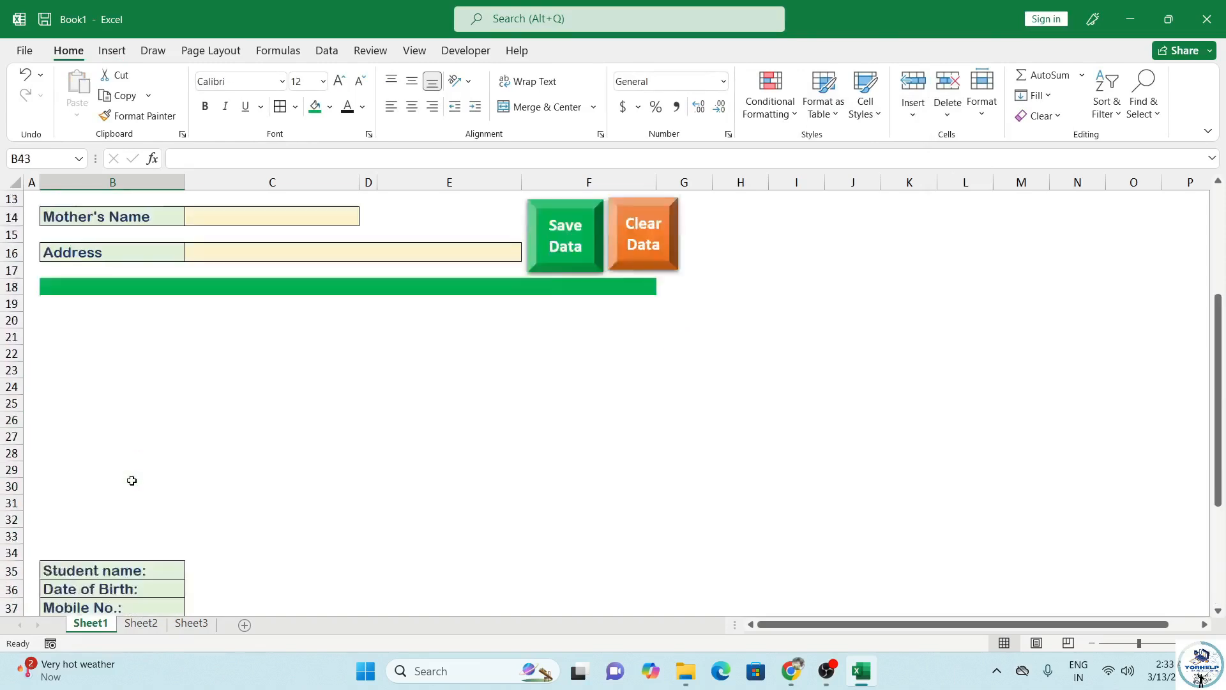
scroll(132, 480, "up", 4)
Step: Copy the form's right-column labels E4:E12 into B42, undoing an accidental row deletion
left_click_drag(438, 251, 424, 391)
key("ctrl+c")
scroll(281, 430, "down", 6)
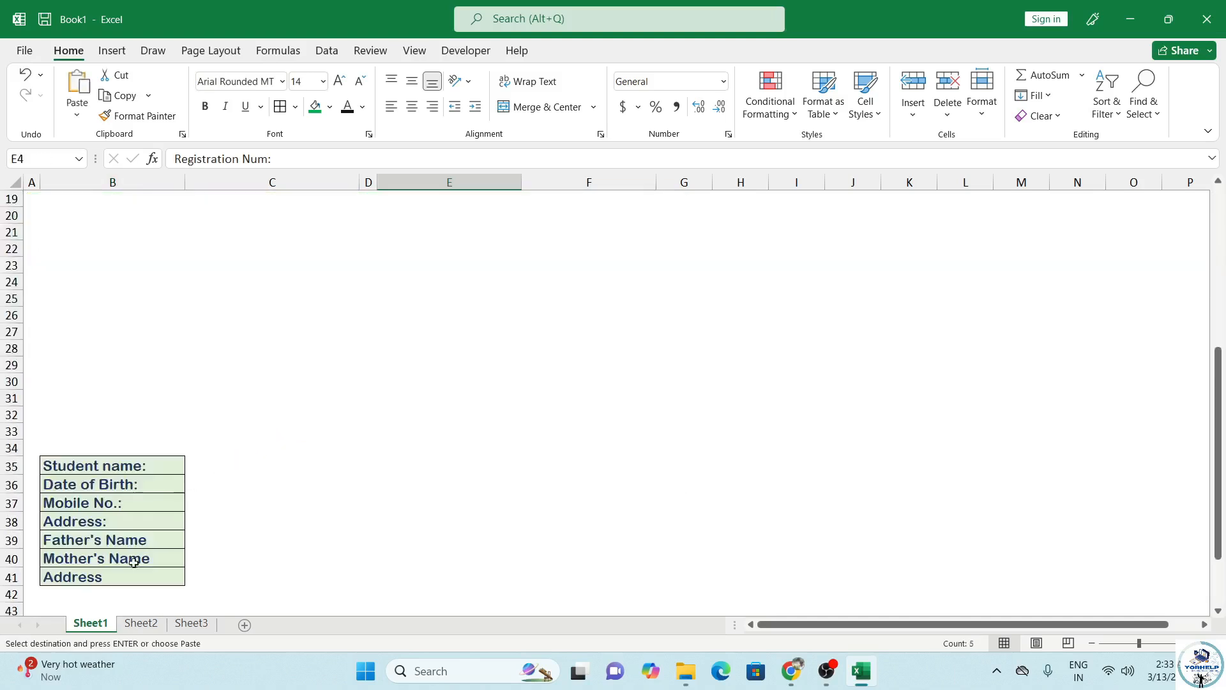
scroll(133, 562, "down", 1)
left_click(75, 545)
key("ctrl+v")
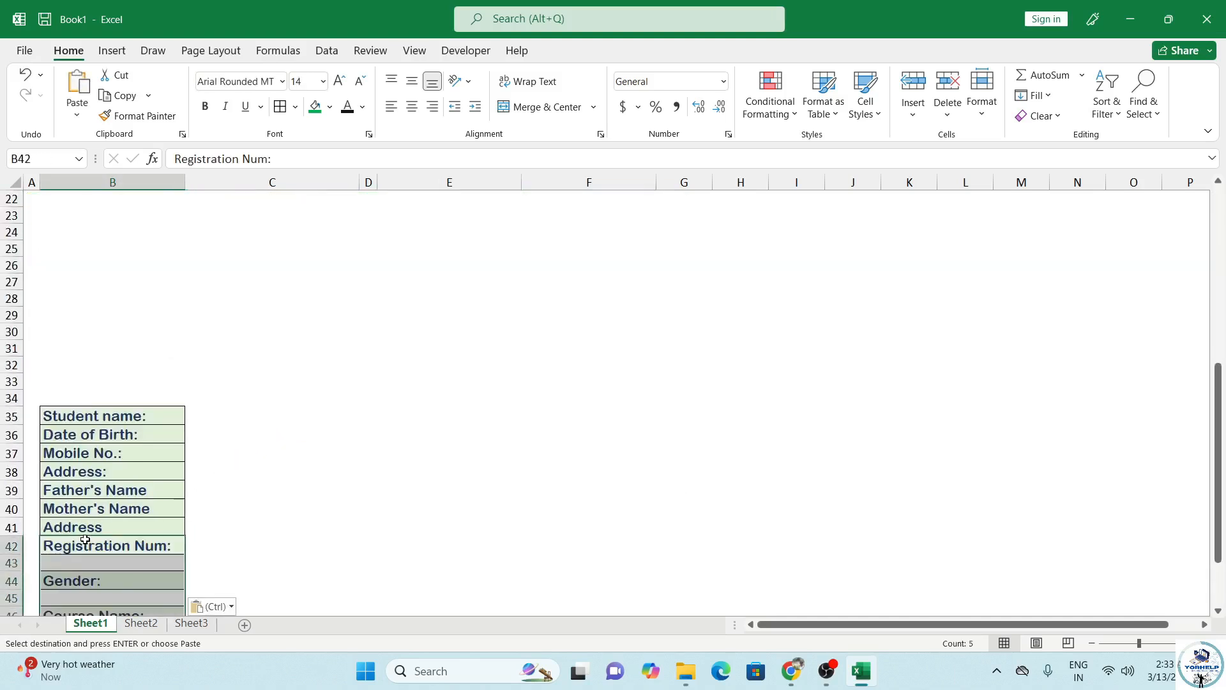
key("alt")
key("h")
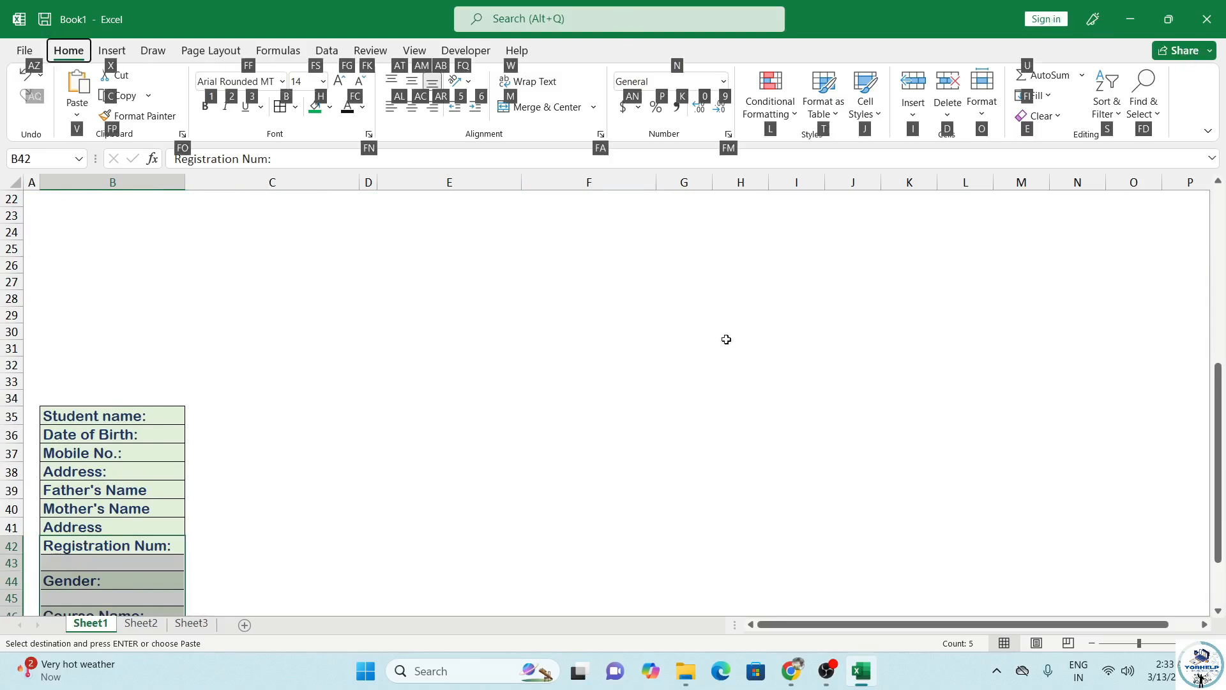
key("d")
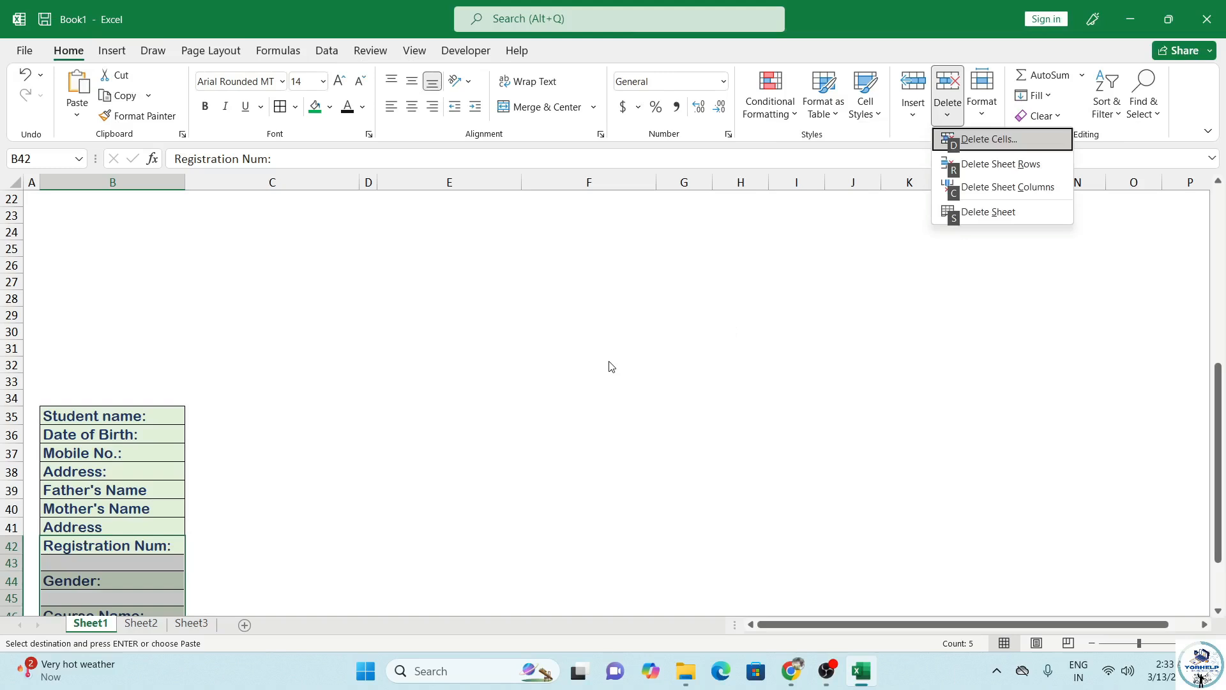
key("Down")
key("Return")
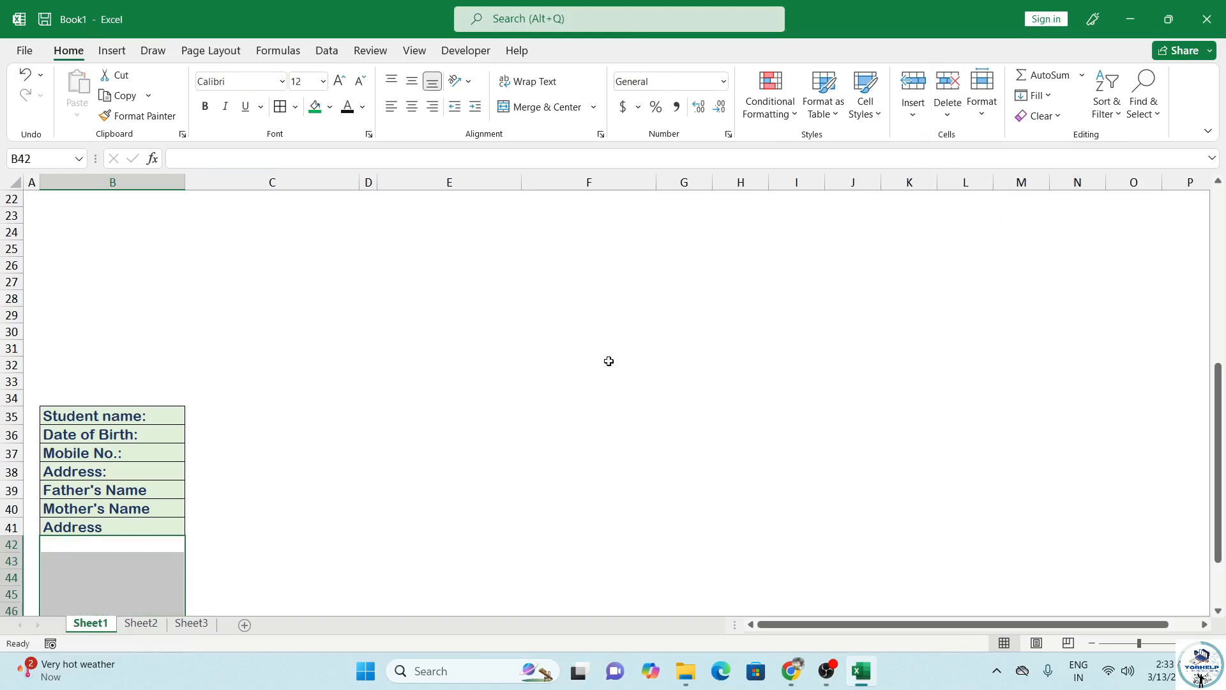
key("ctrl+z")
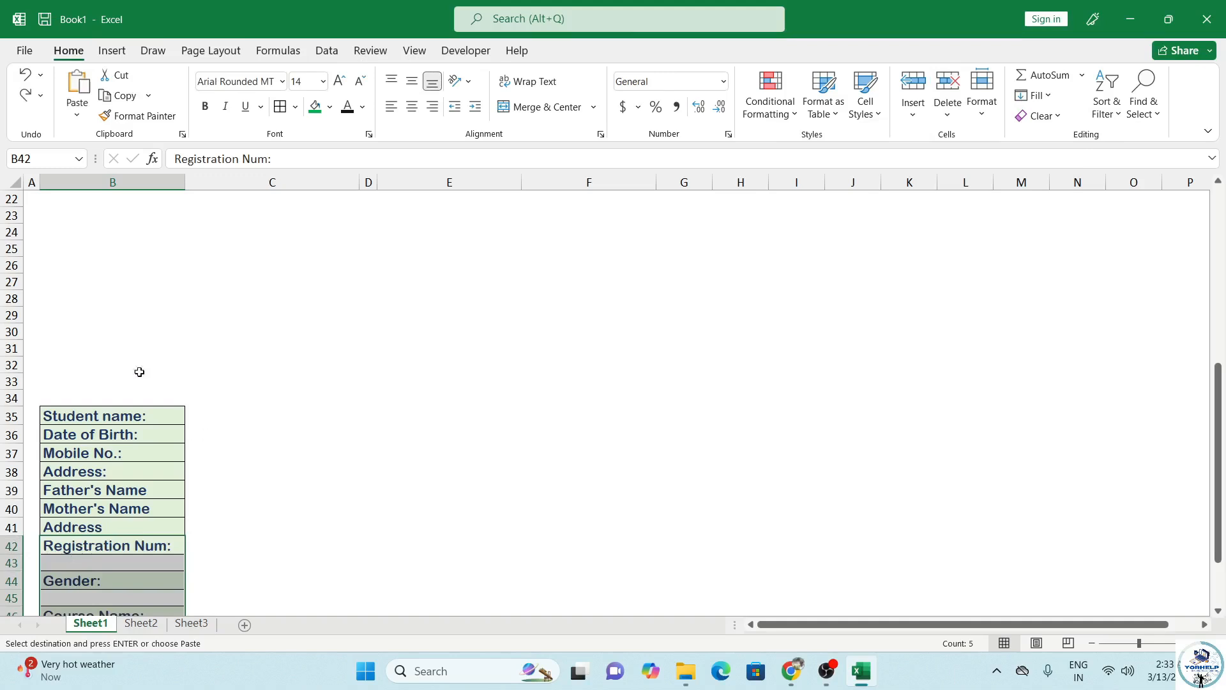
Step: Remove the blank rows between the pasted labels via Go To Special > Blanks and Delete Sheet Rows
key("Escape")
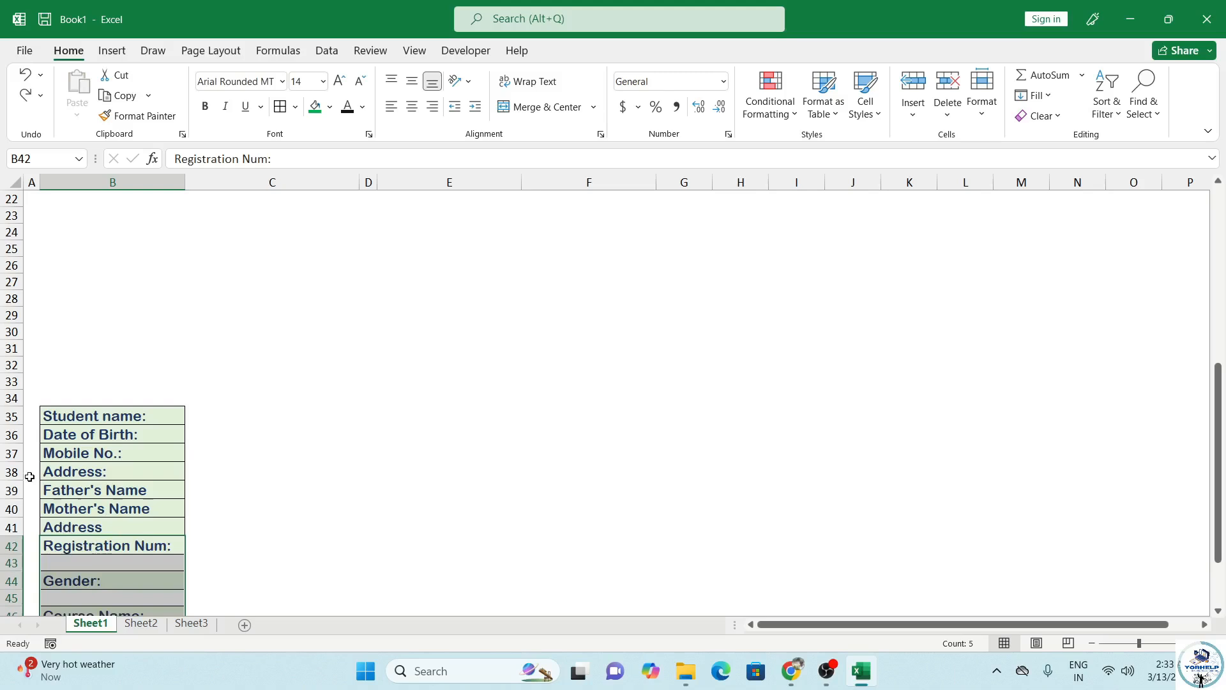
key("alt")
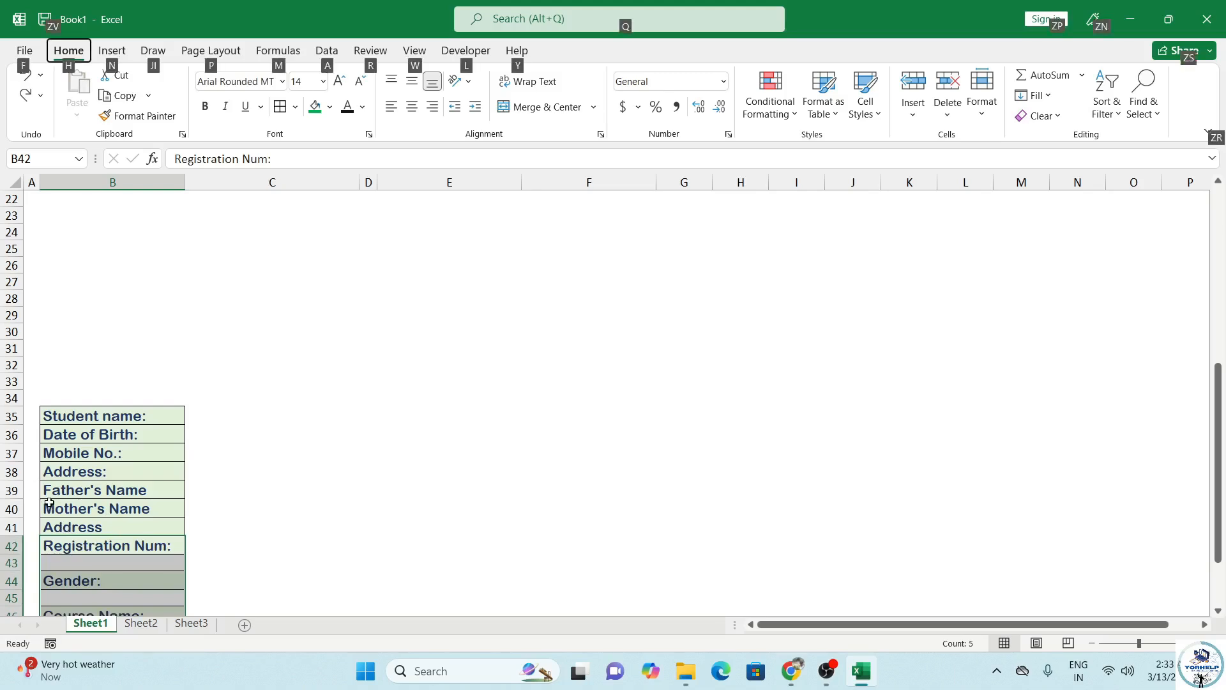
key("Escape")
key("ctrl+g")
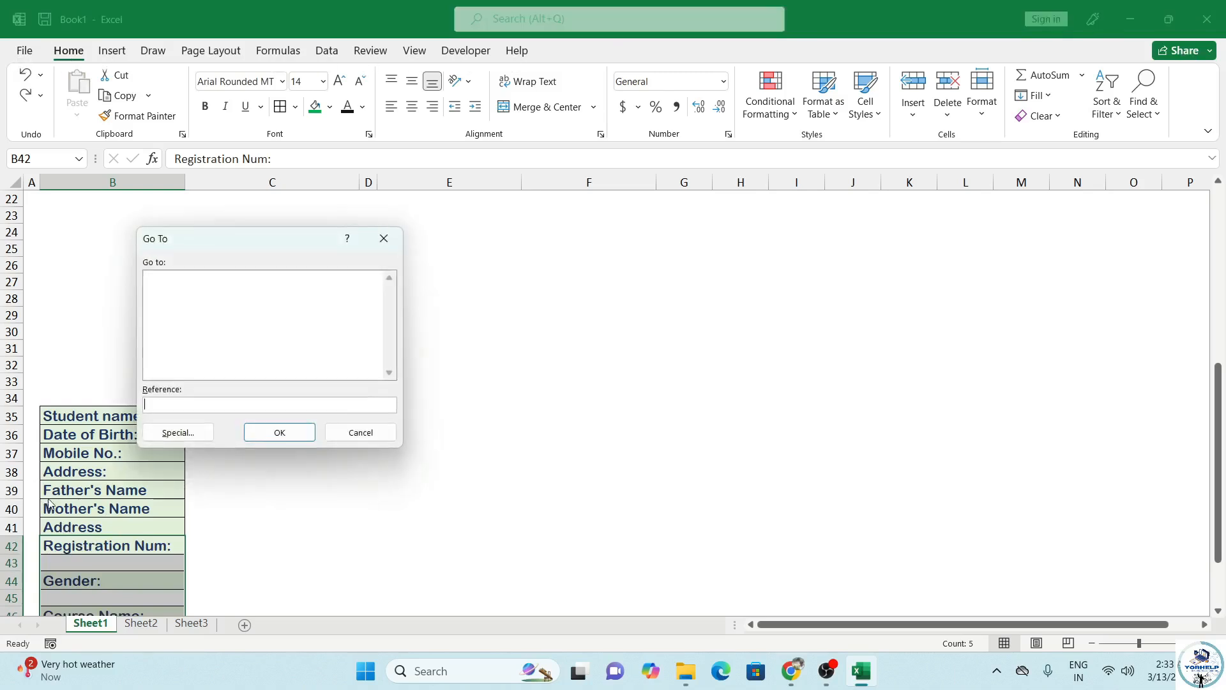
left_click(190, 437)
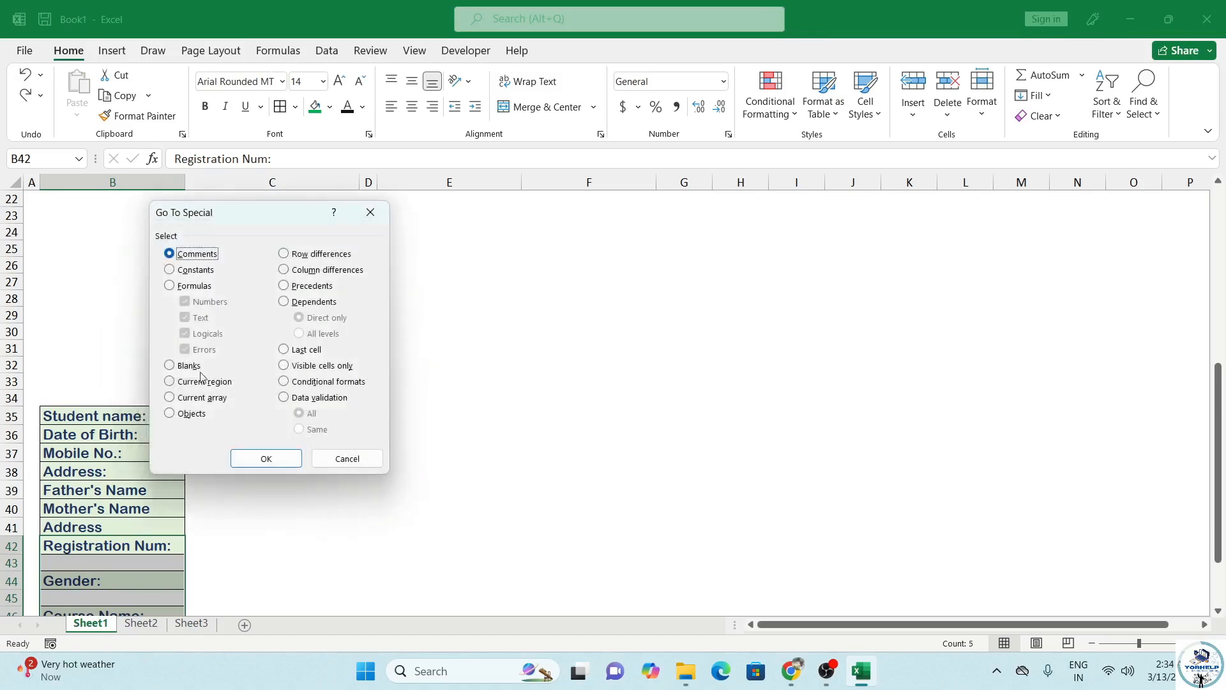
left_click(171, 364)
left_click(265, 454)
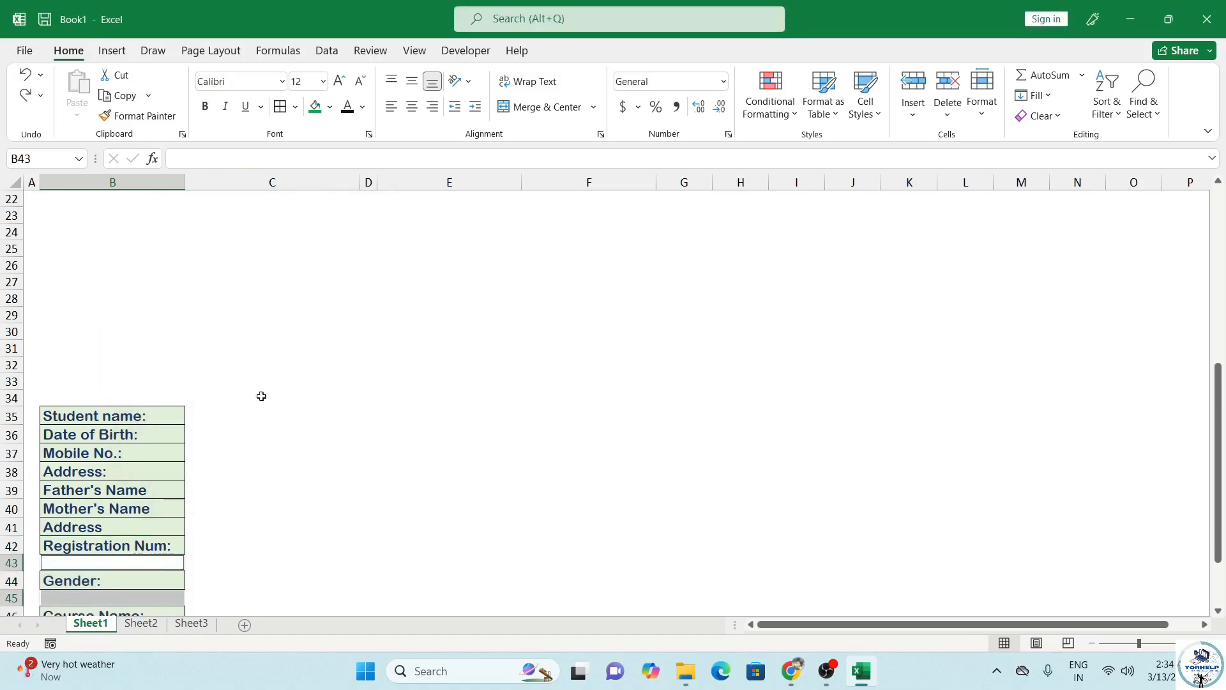
key("alt")
key("h")
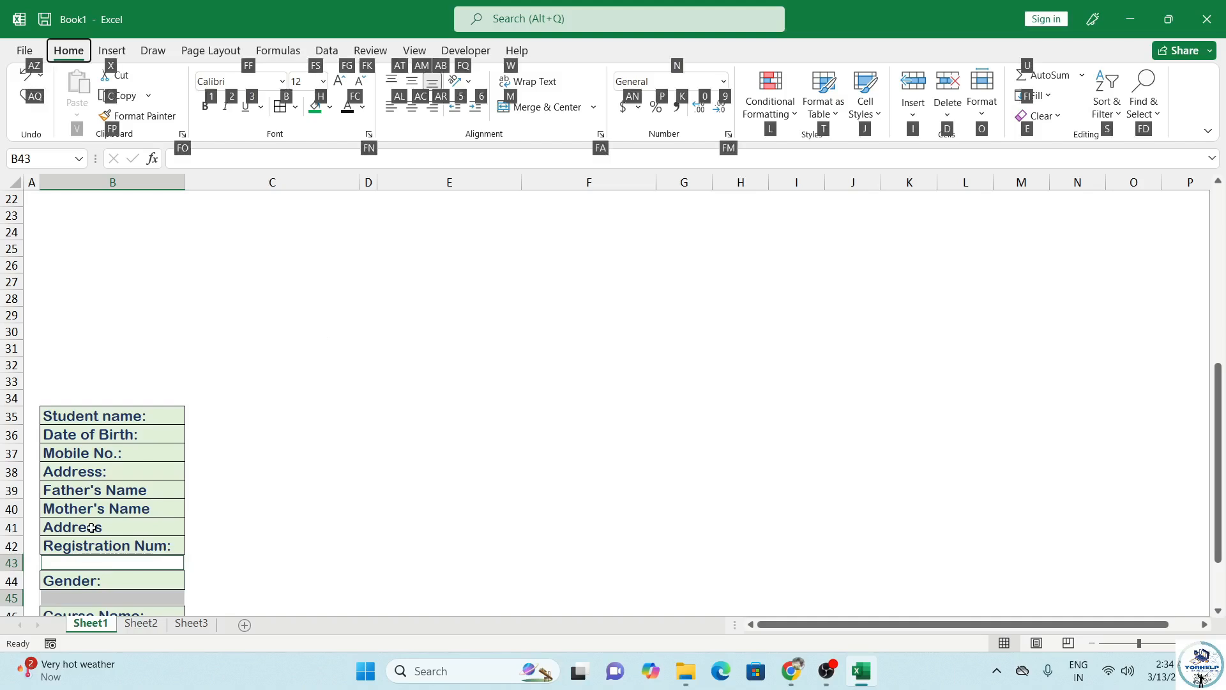
key("d")
key("r")
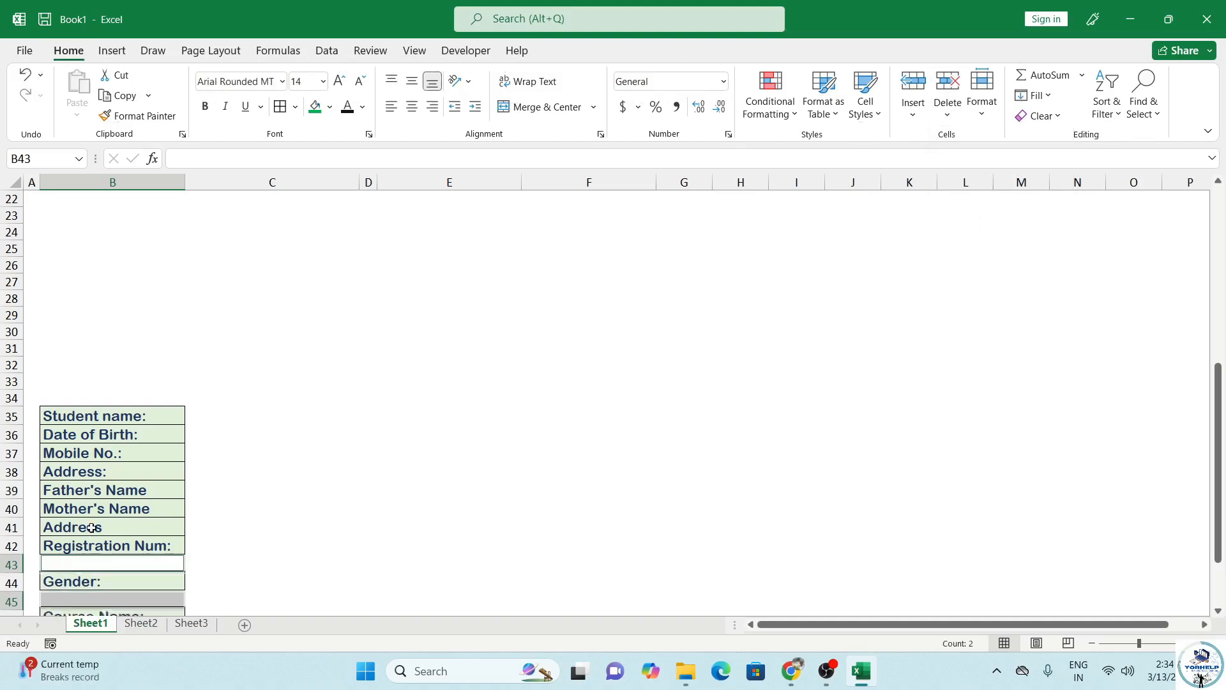
scroll(155, 461, "down", 2)
Step: Copy the Registration Num: label from B42 into B34 at the top of the list
left_click(136, 550)
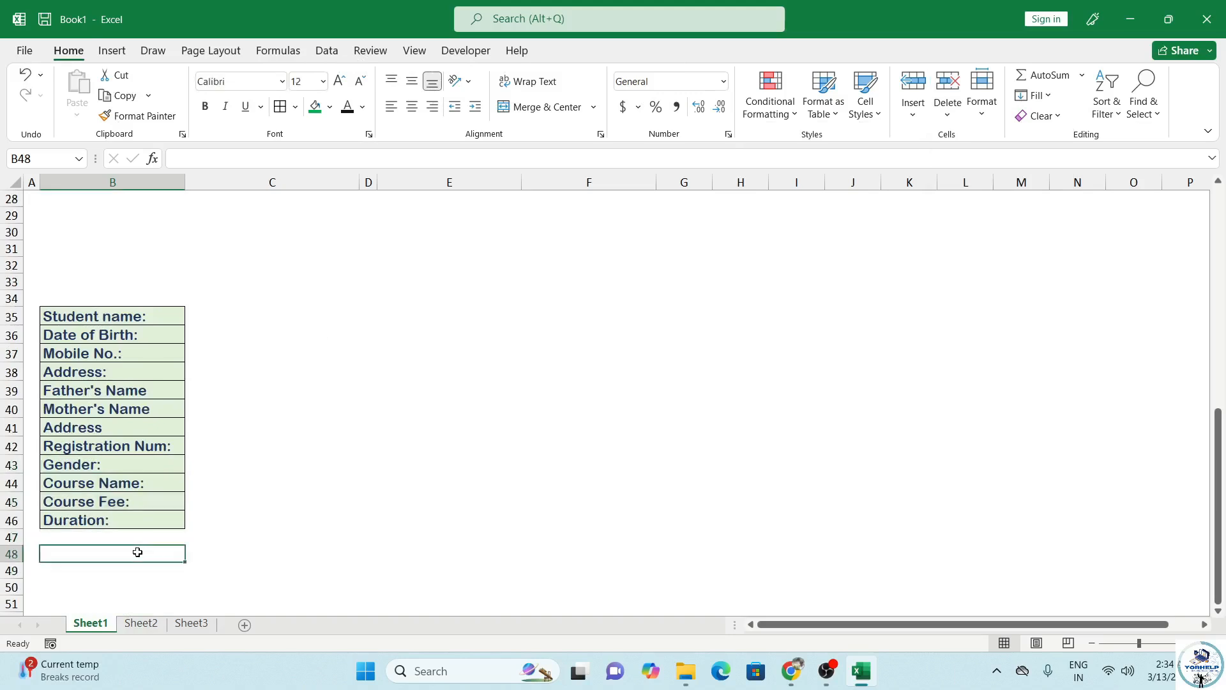
left_click_drag(109, 313, 122, 518)
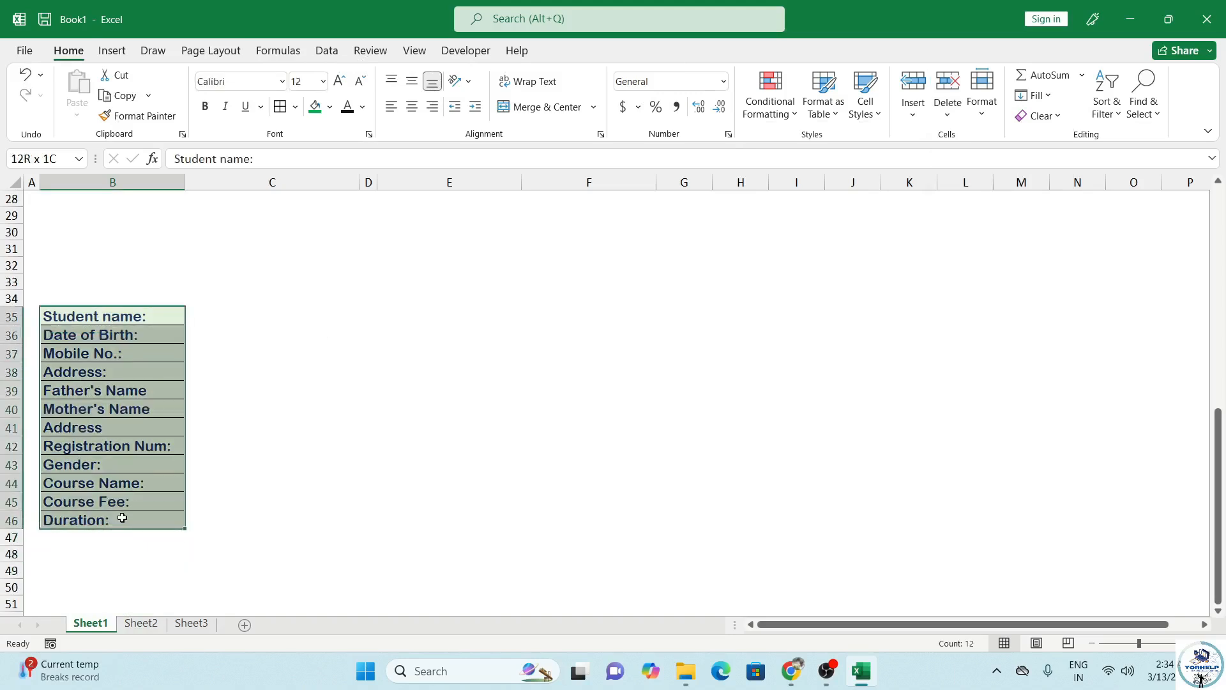
left_click_drag(195, 316, 289, 516)
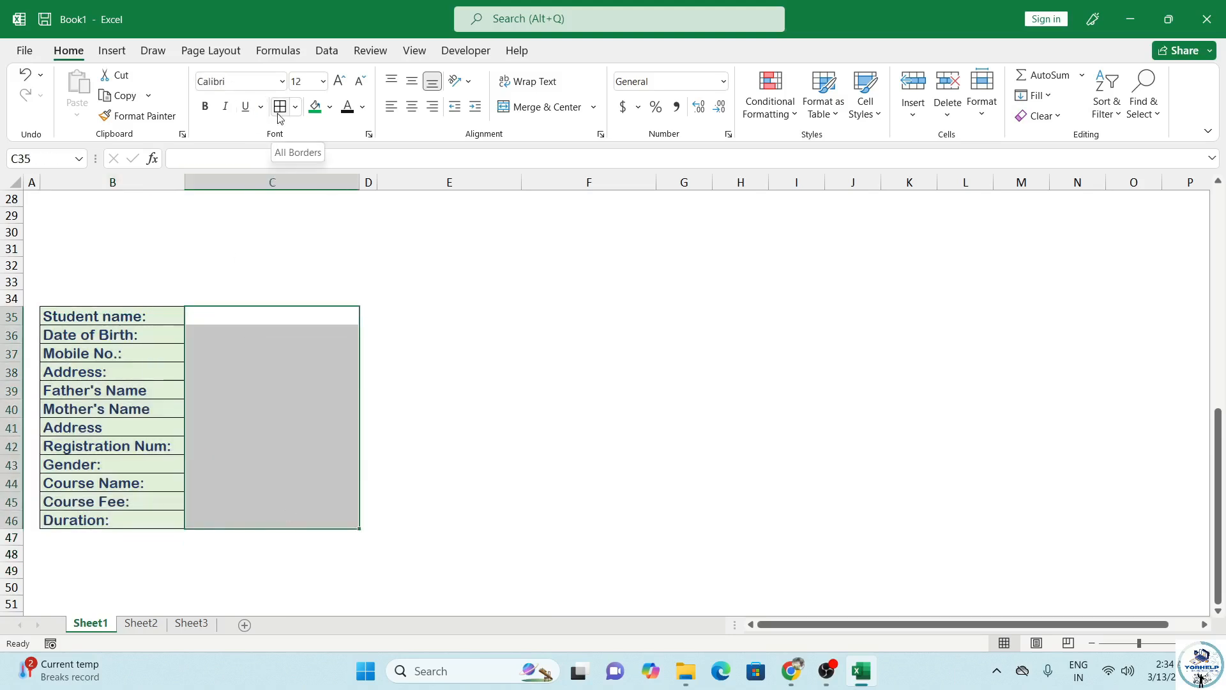
left_click(254, 319)
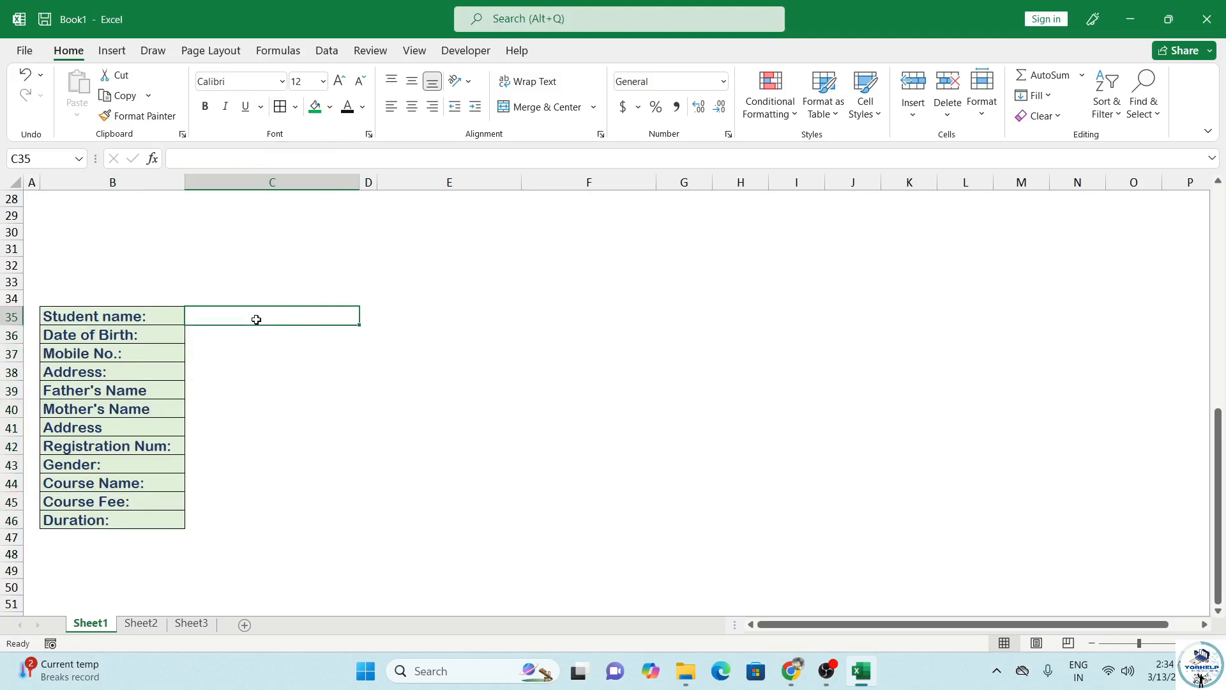
scroll(254, 329, "up", 1)
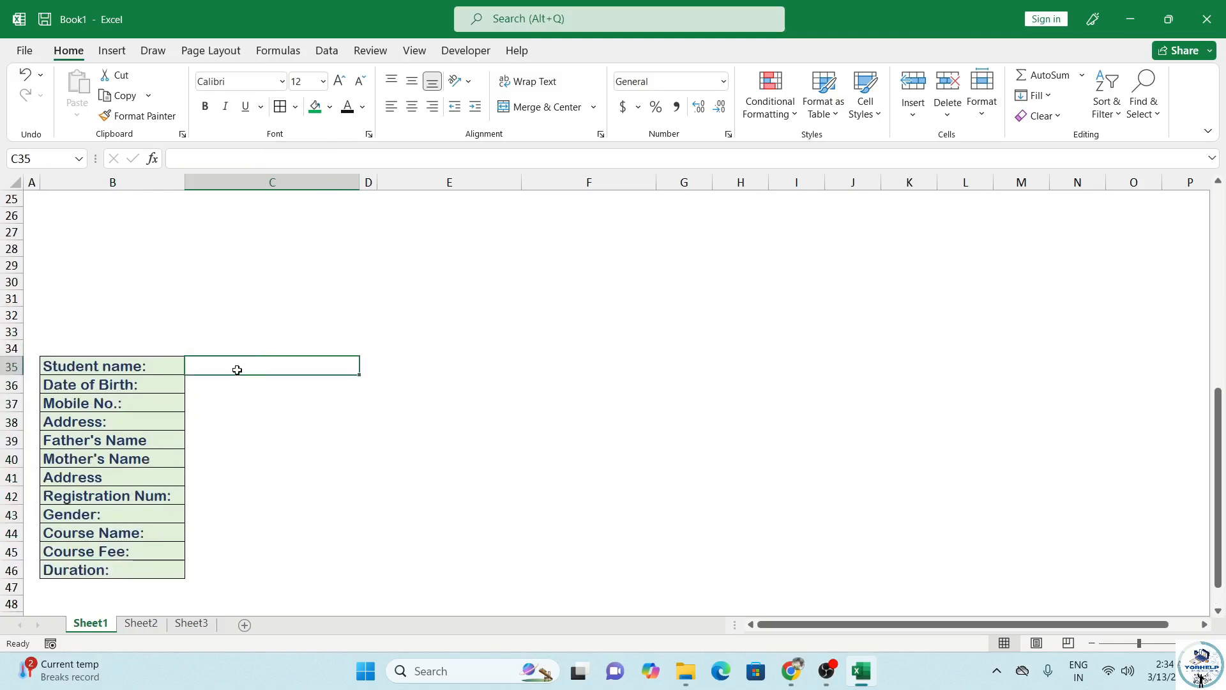
left_click(208, 495)
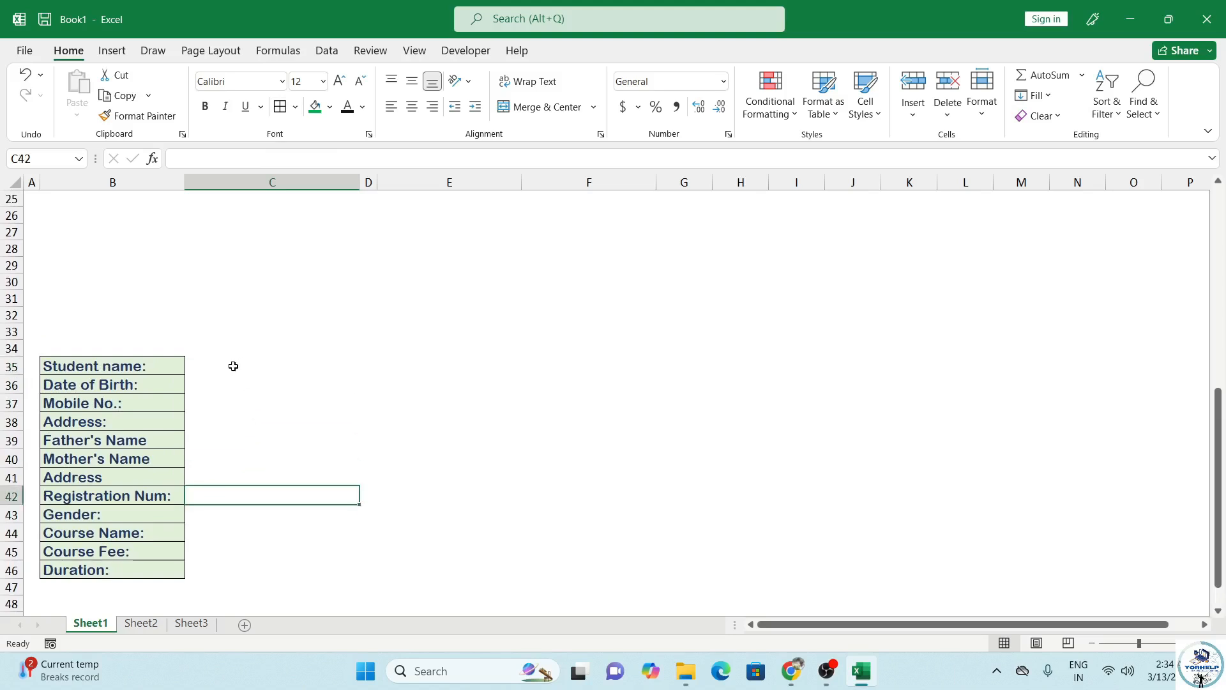
left_click(119, 497)
key("ctrl+c")
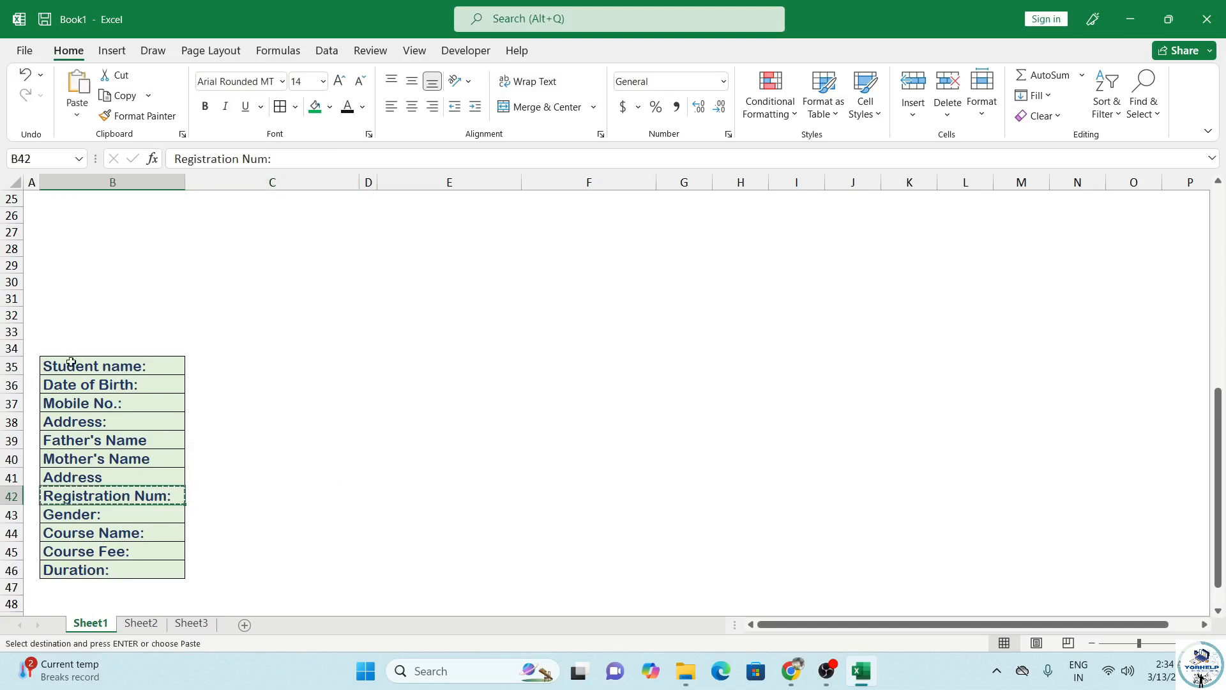
left_click(86, 346)
key("ctrl+v")
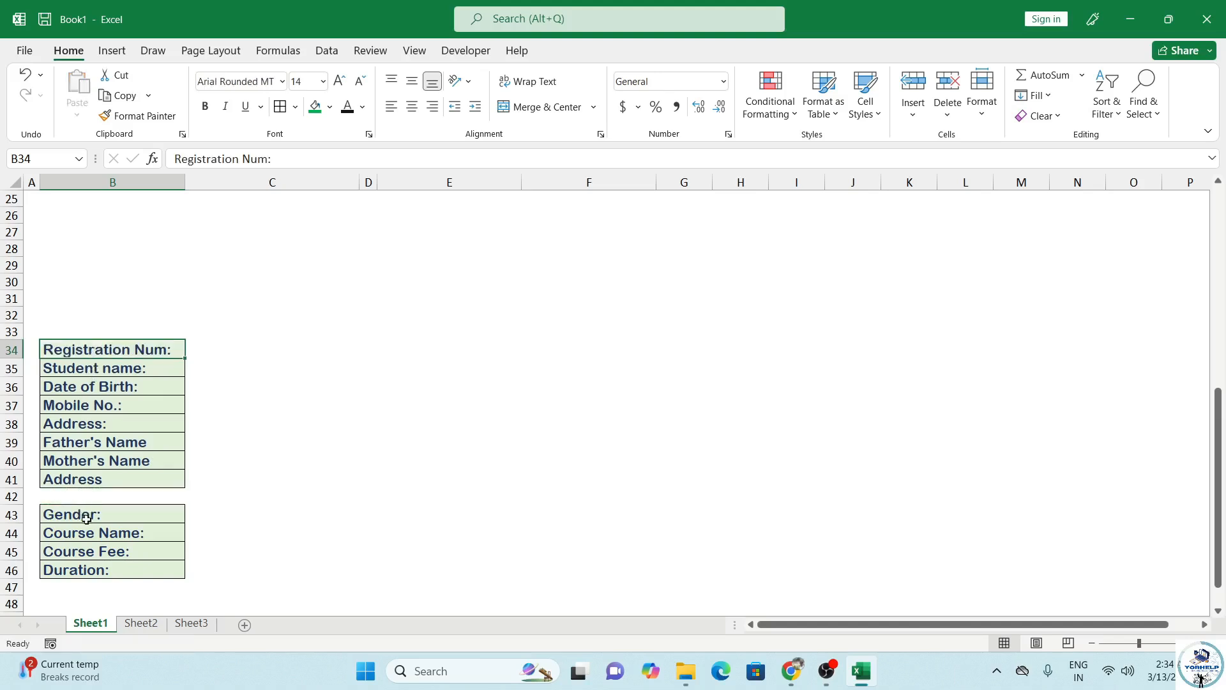
Step: Delete the now-empty row 42 with Delete Sheet Rows
left_click(78, 497)
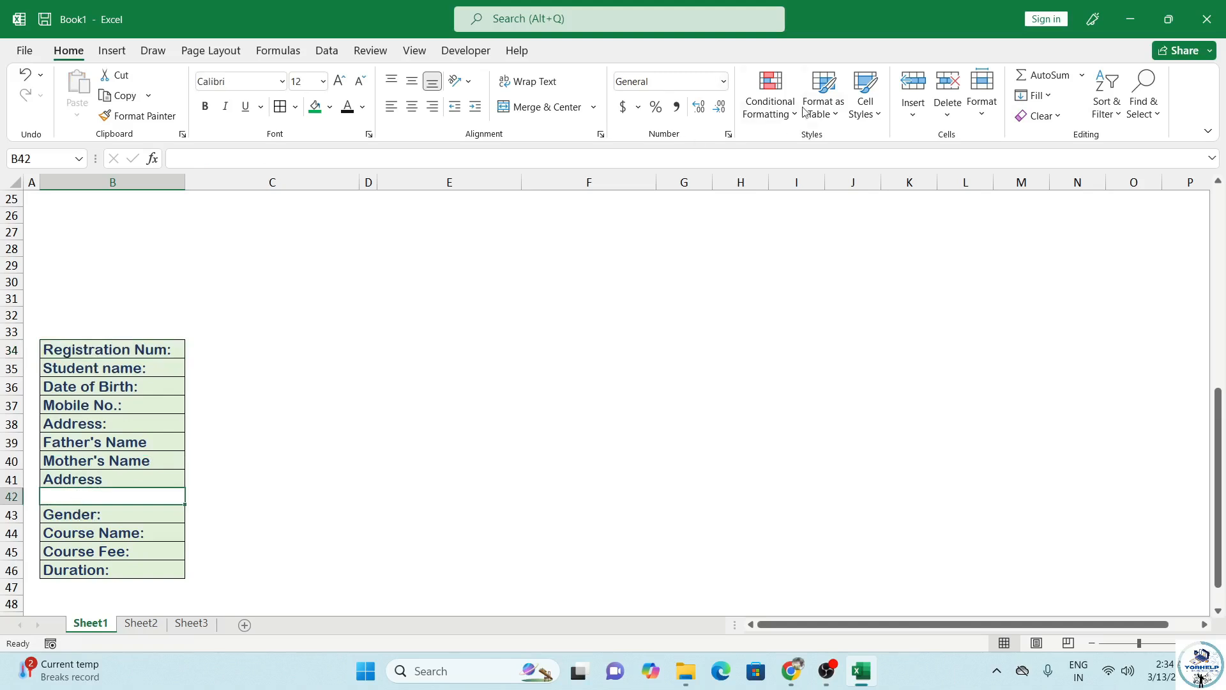
left_click(948, 106)
left_click(987, 168)
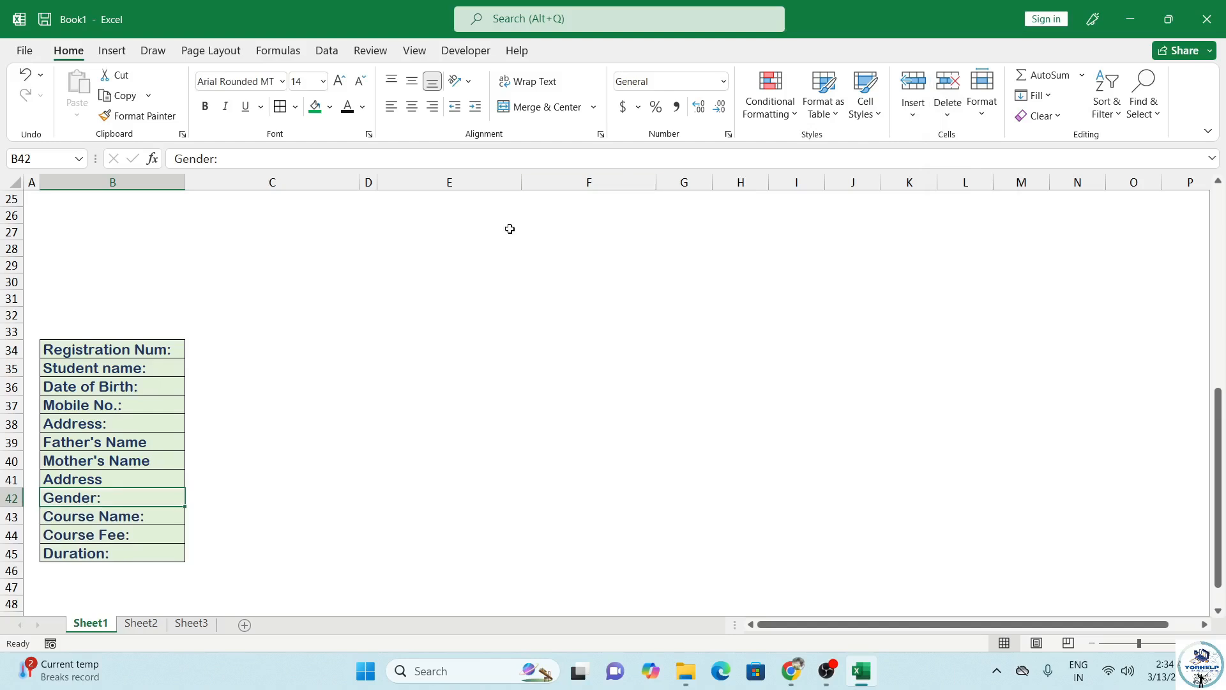
Step: Enter =F4, =C4 and =C6 in C34:C36 for Registration Num, Student name and Date of Birth
left_click(192, 349)
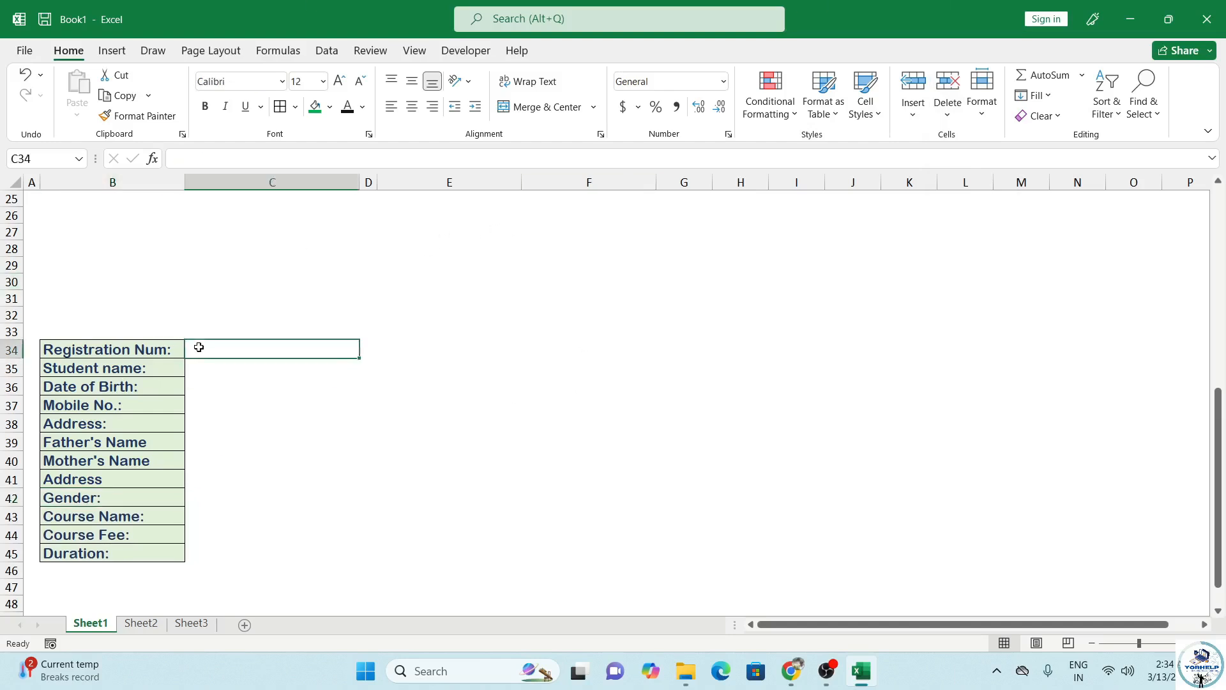
scroll(264, 421, "up", 3)
scroll(264, 423, "down", 1)
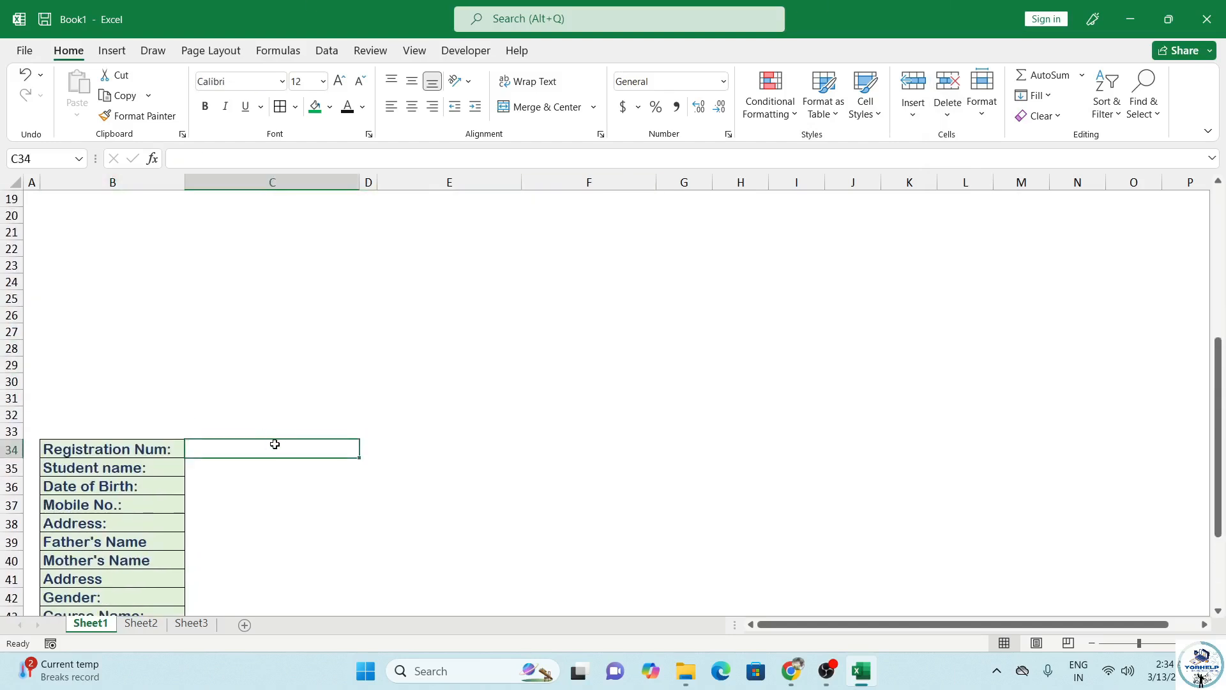
type("=")
scroll(448, 390, "up", 3)
scroll(448, 390, "up", 3)
left_click(594, 250)
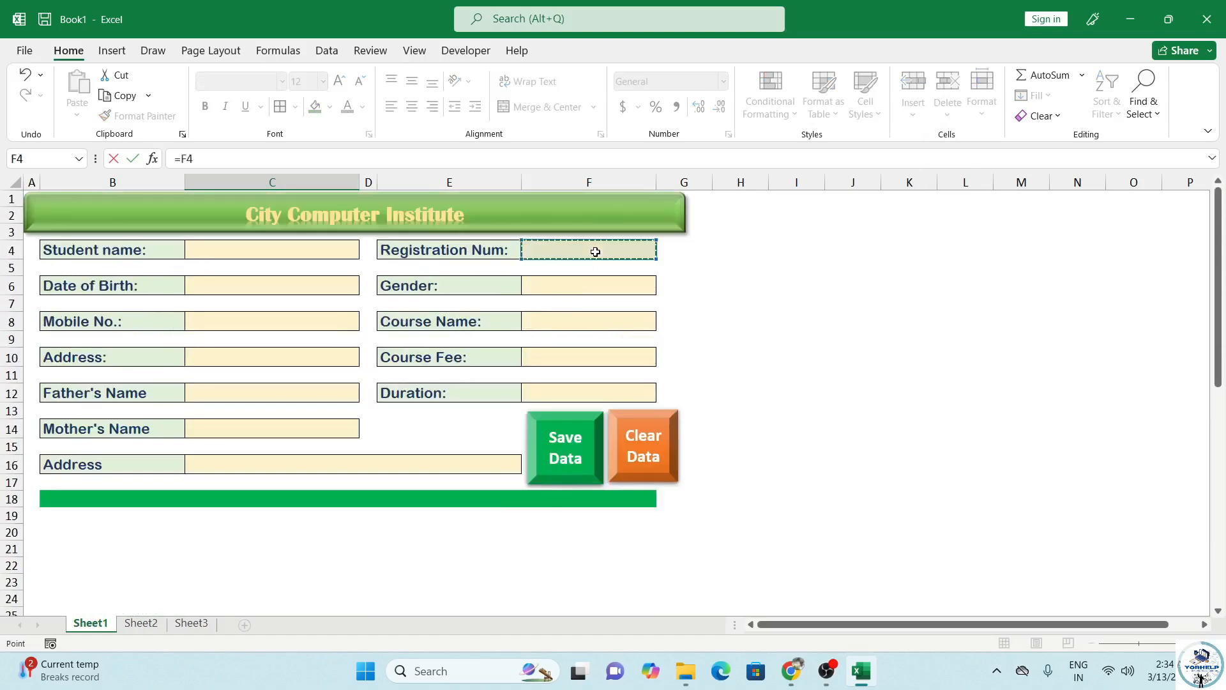
key("Return")
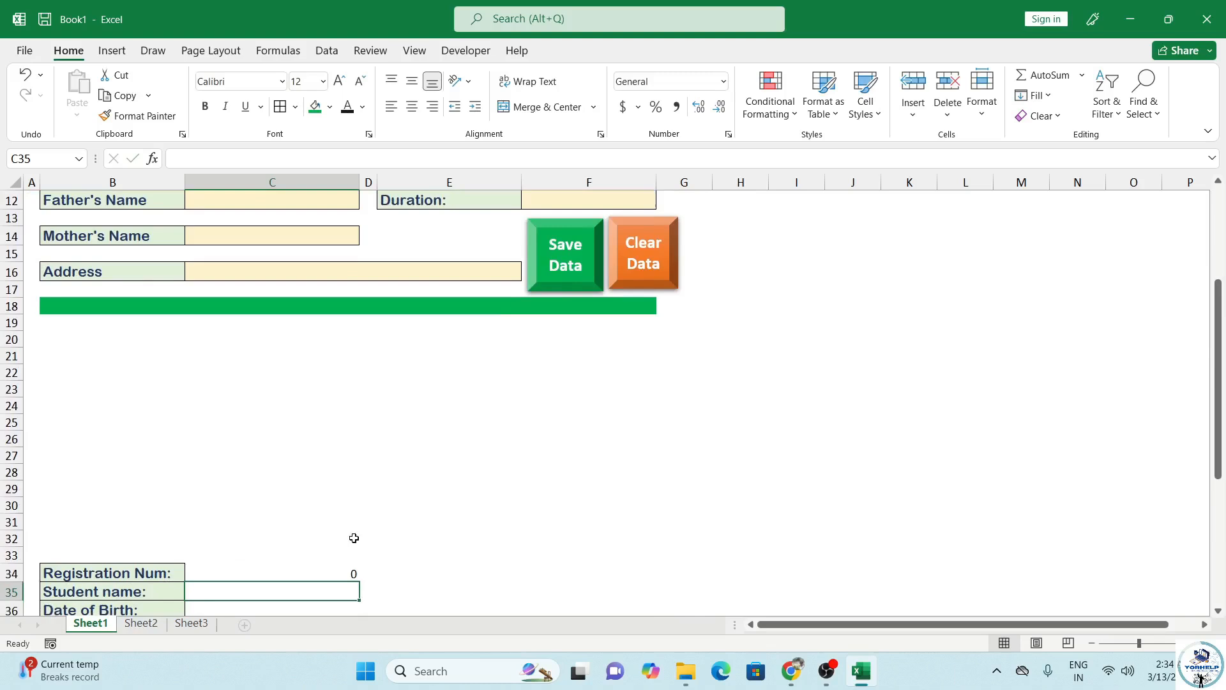
type("=")
scroll(475, 392, "up", 4)
left_click(270, 247)
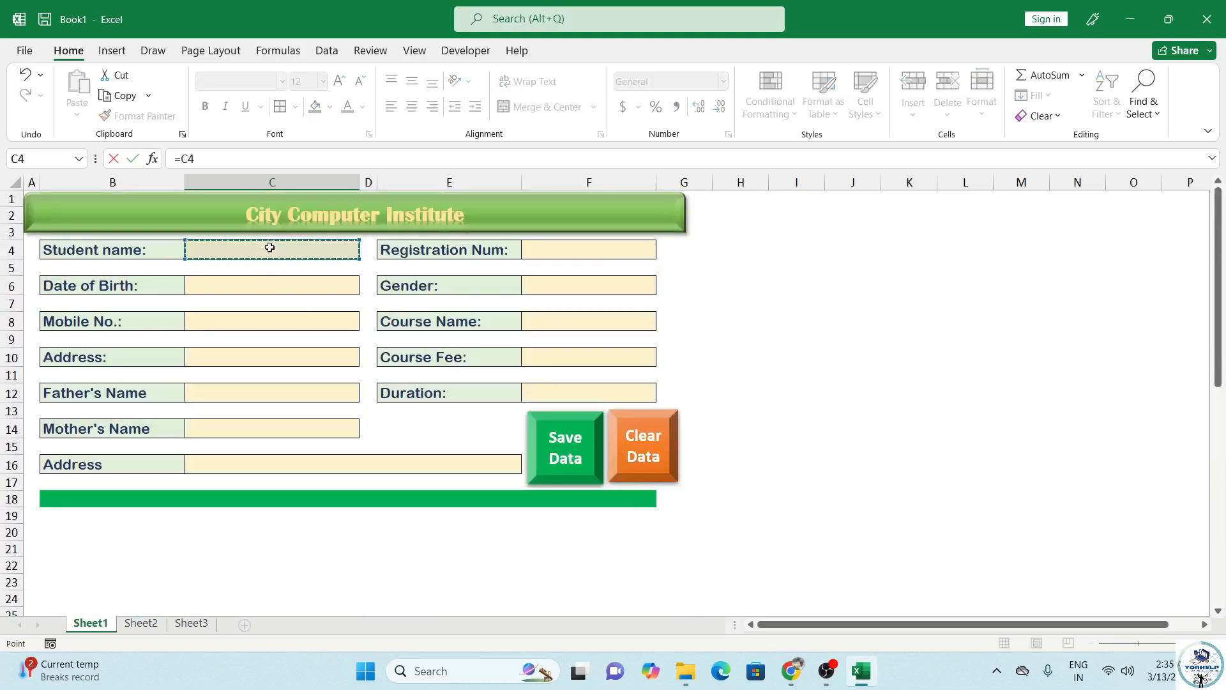
key("Return")
type("=")
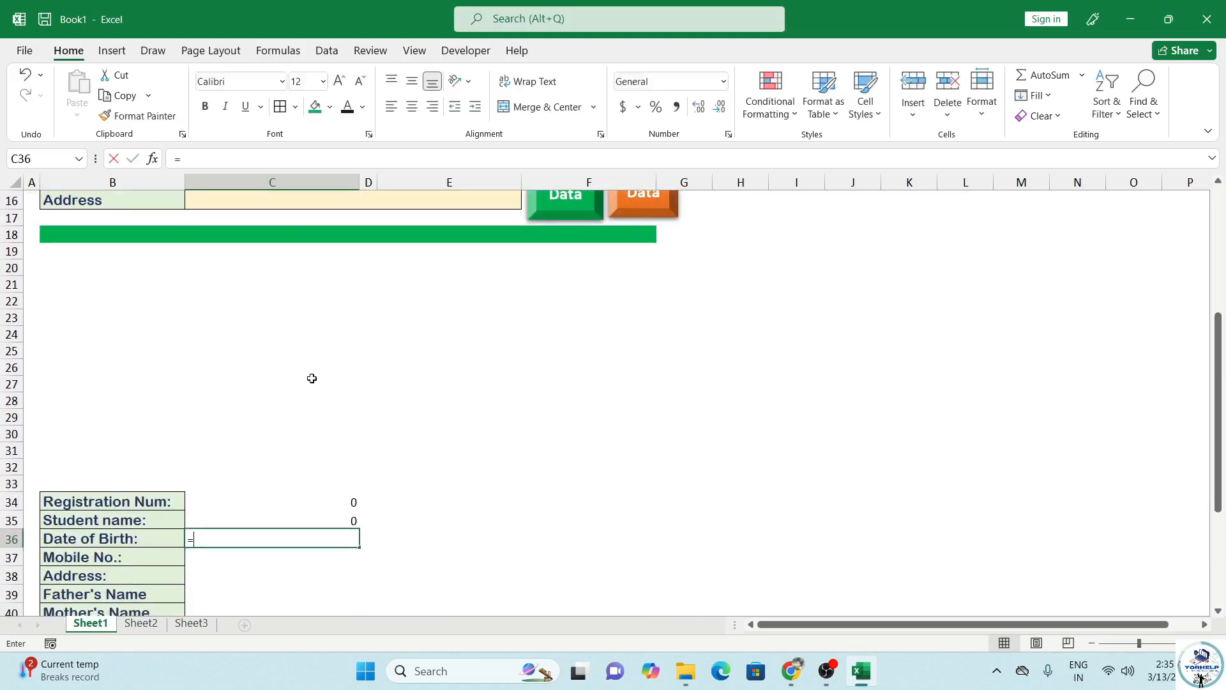
scroll(345, 374, "up", 4)
scroll(381, 366, "up", 2)
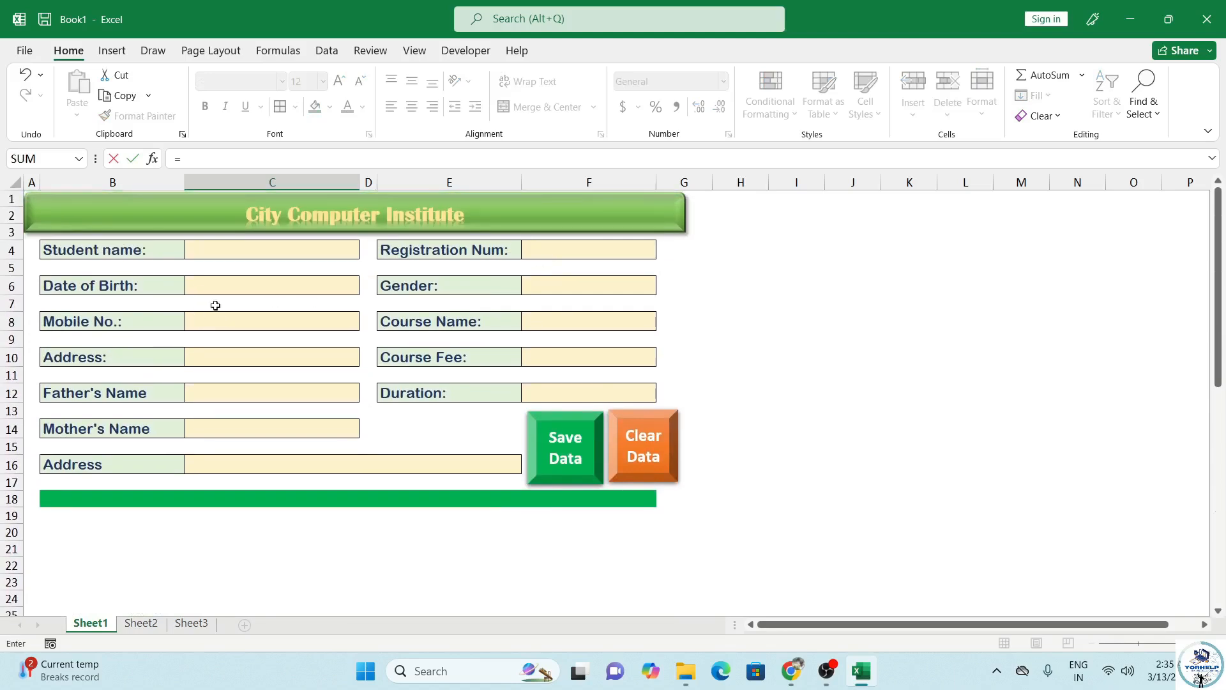
left_click(222, 291)
key("Return")
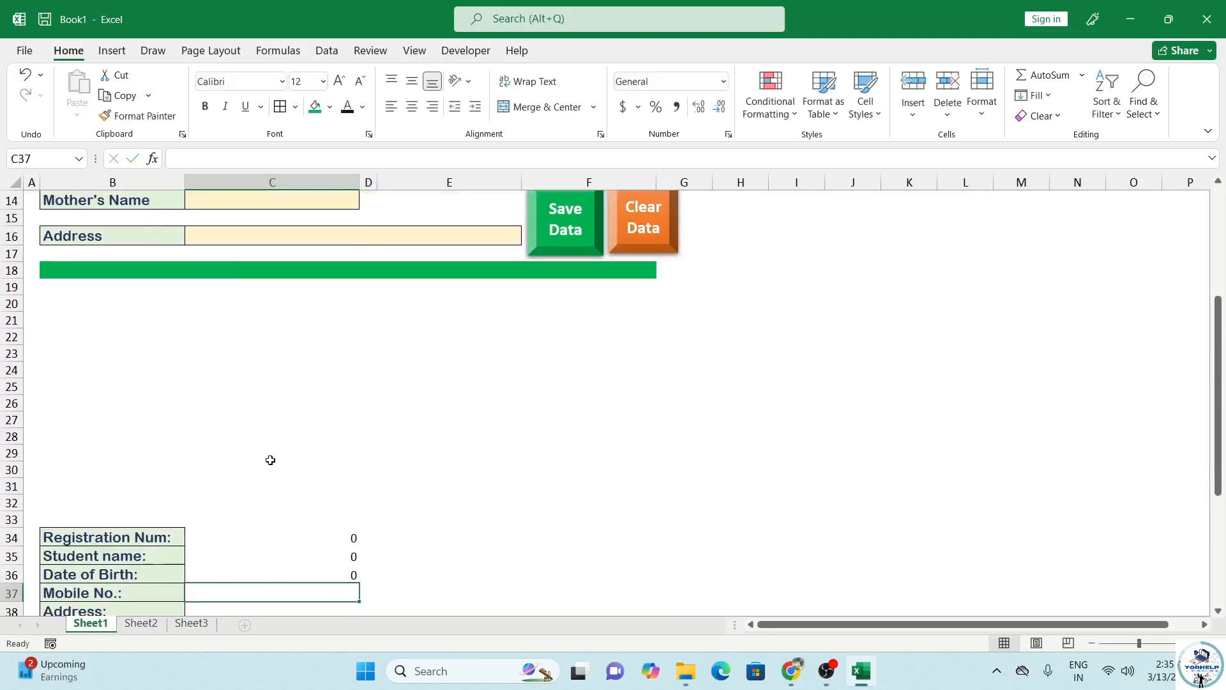
Step: Enter =C8, =C16, =C12 and =C14 in C37:C40 for Mobile, Address, Father's and Mother's Name
type("=")
scroll(268, 307, "up", 3)
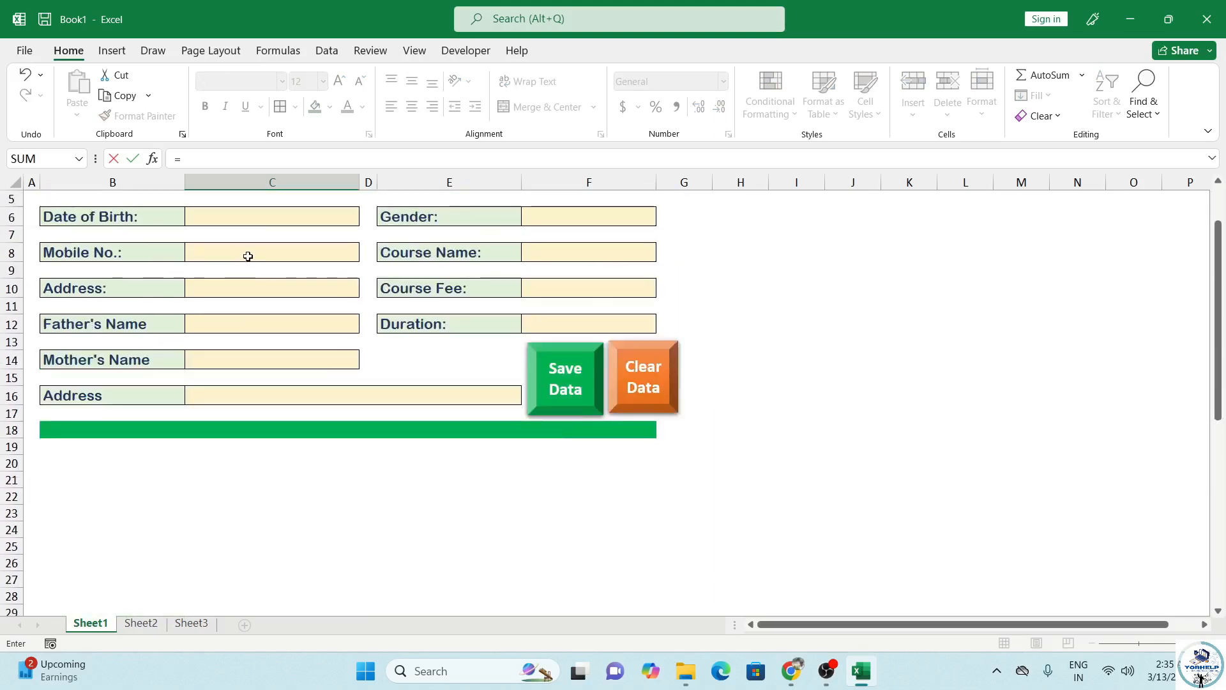
left_click(248, 256)
scroll(248, 256, "down", 4)
key("Return")
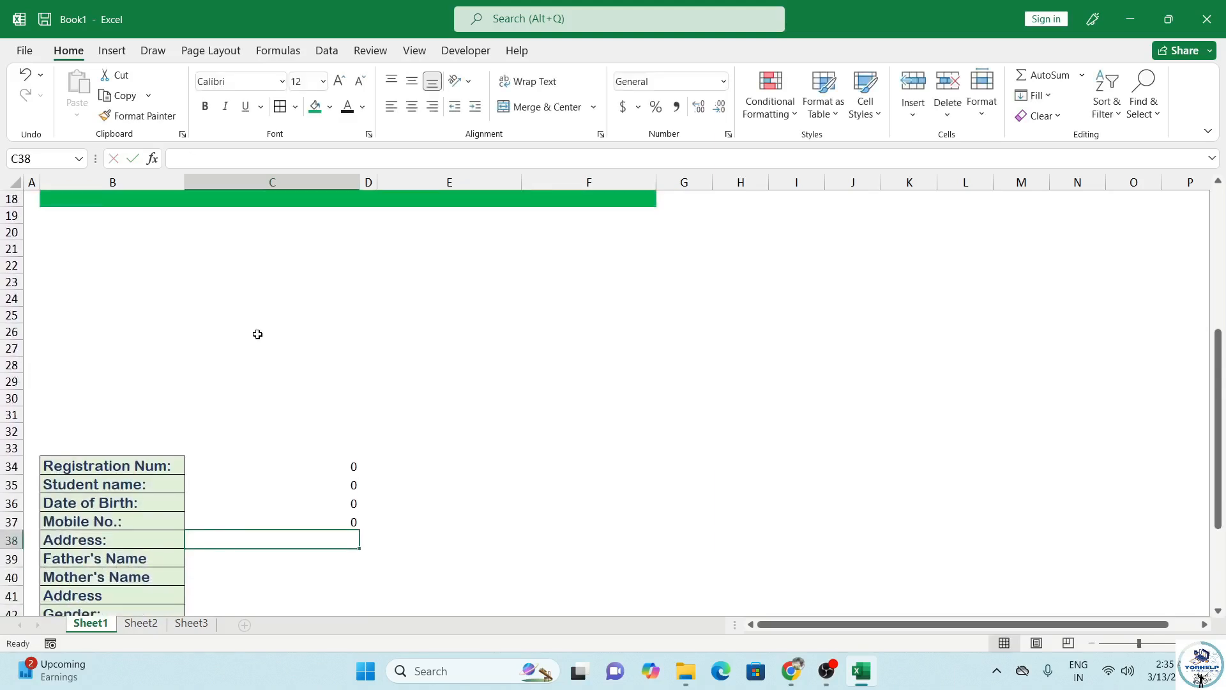
type("=")
scroll(258, 334, "up", 3)
left_click(265, 322)
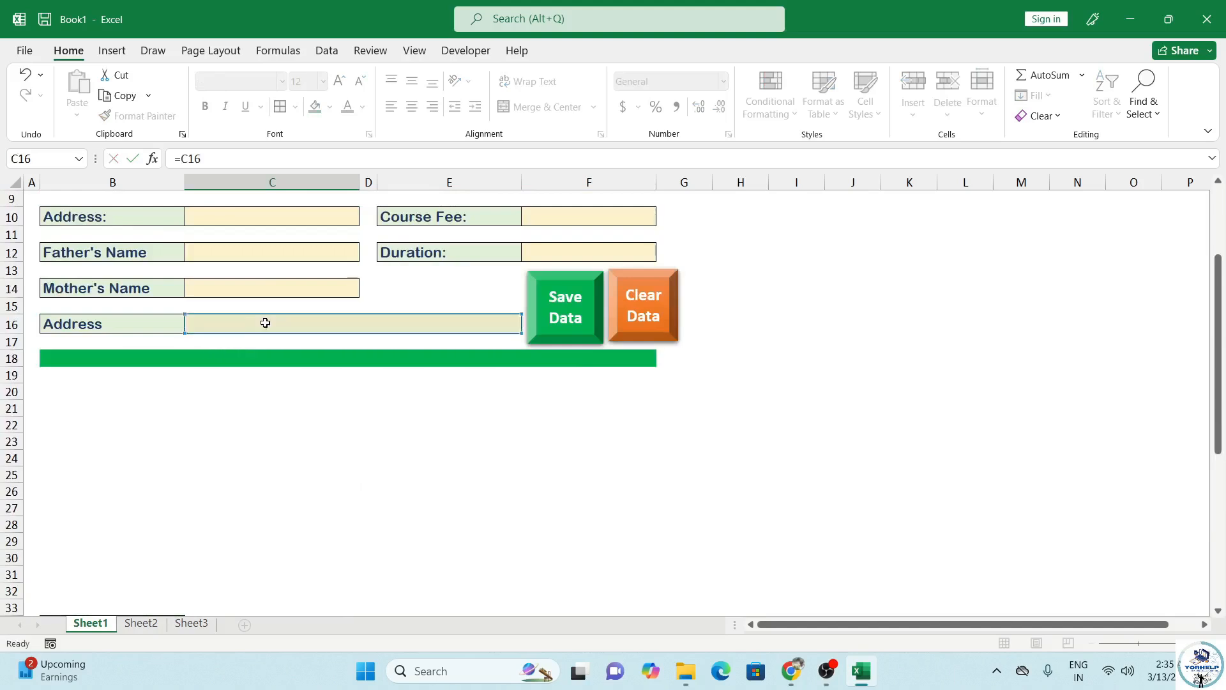
key("Return")
type("=")
scroll(275, 320, "up", 3)
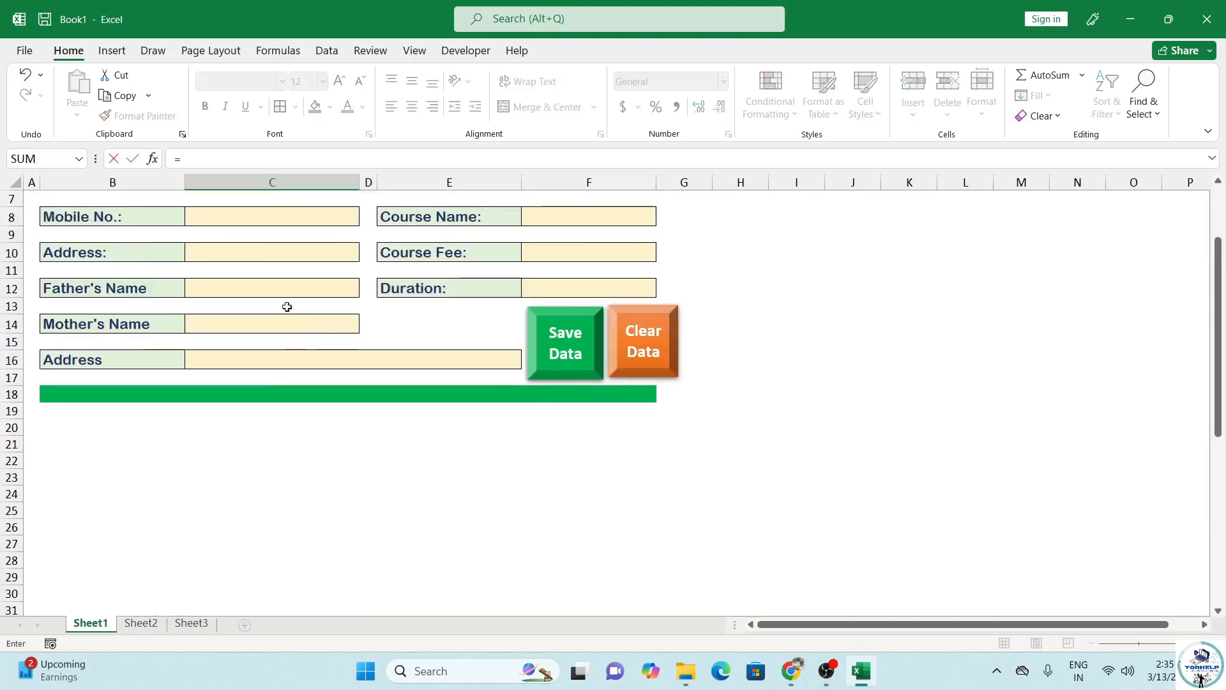
left_click(262, 291)
key("Return")
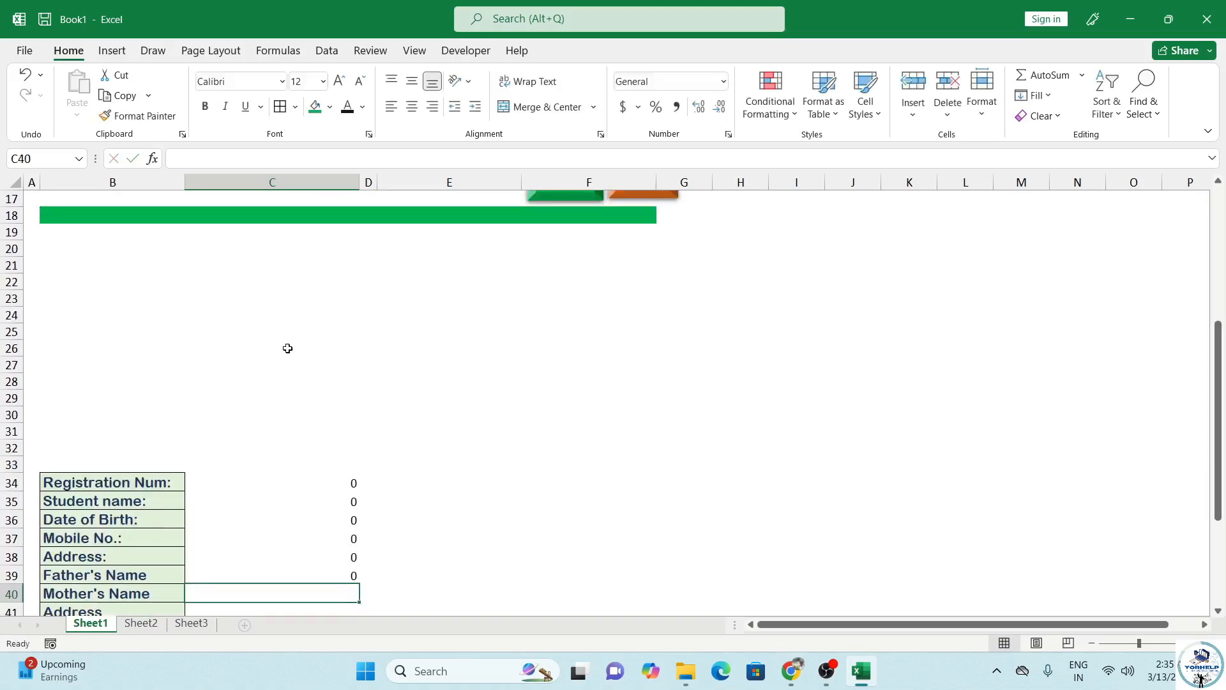
type("=")
scroll(288, 345, "up", 4)
left_click(249, 363)
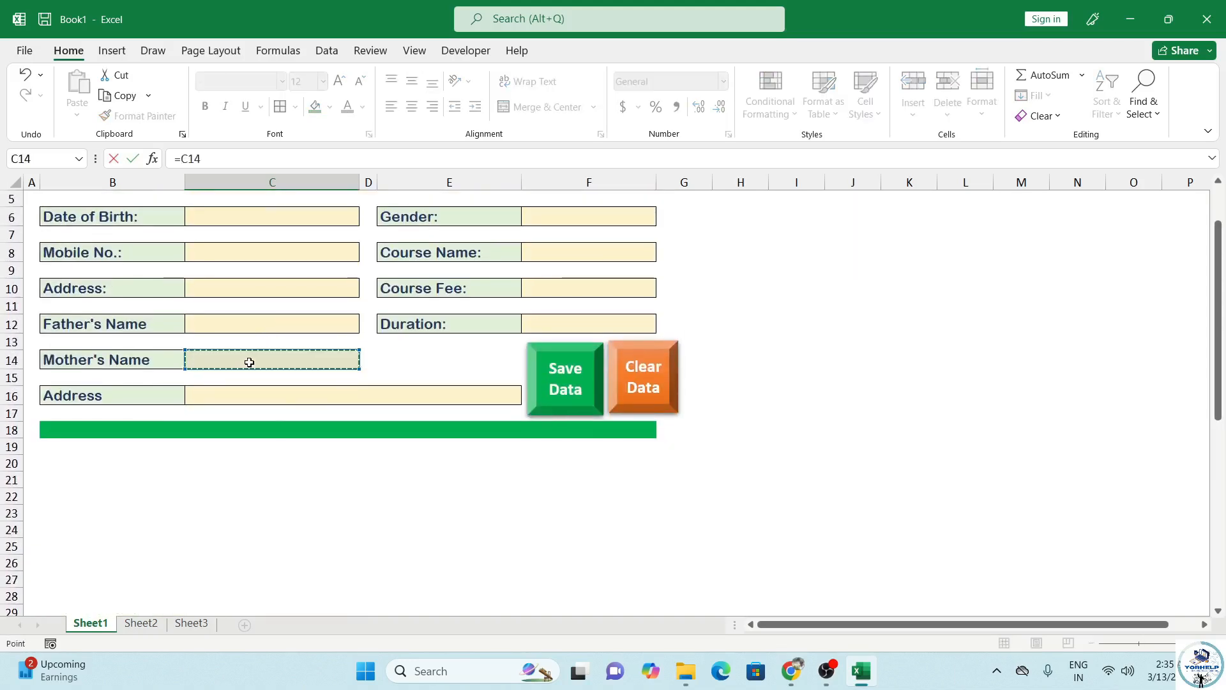
key("Return")
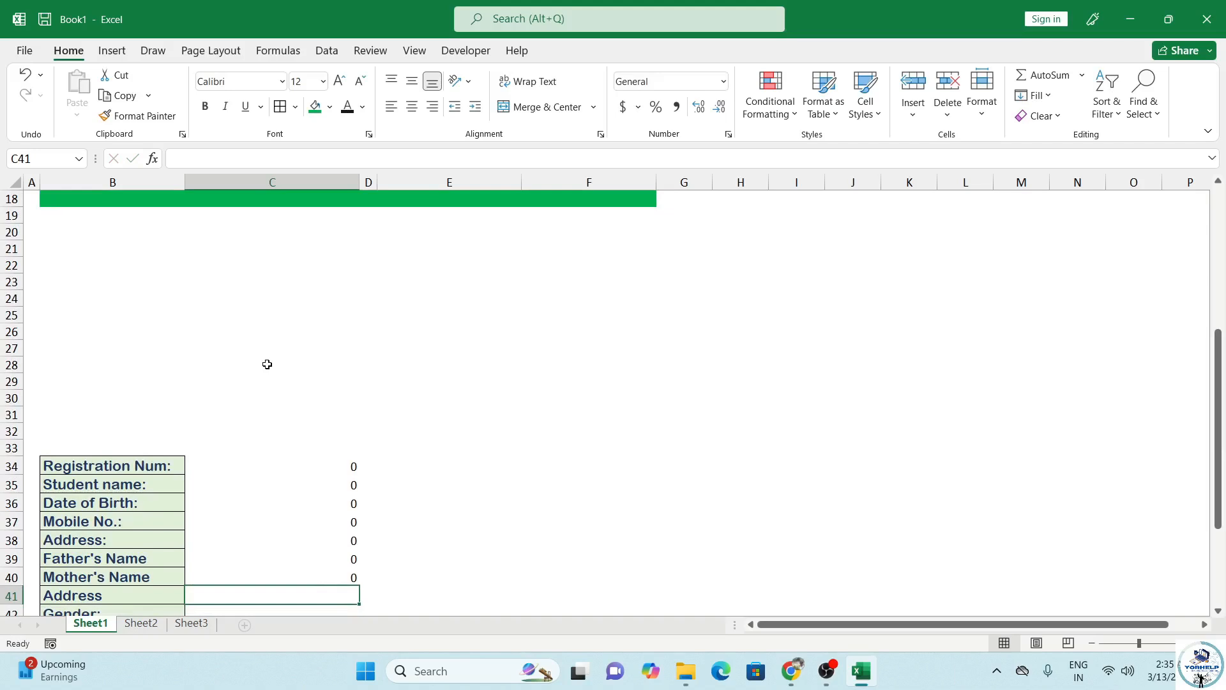
scroll(291, 399, "up", 6)
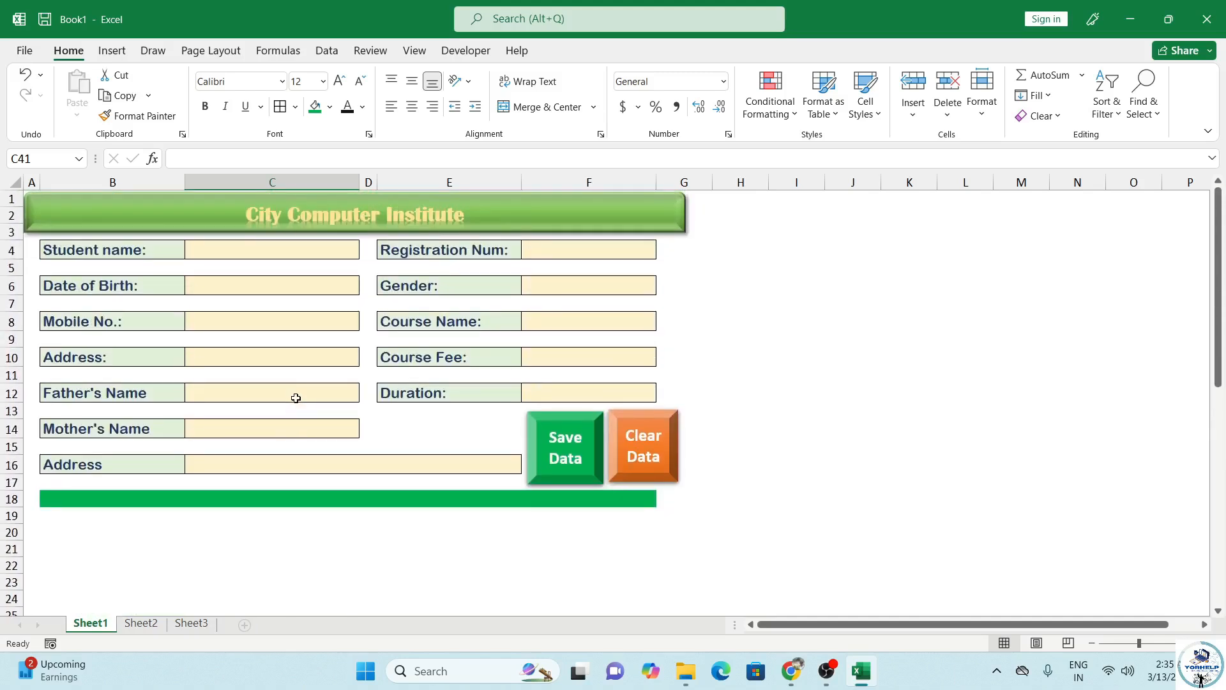
scroll(296, 398, "down", 9)
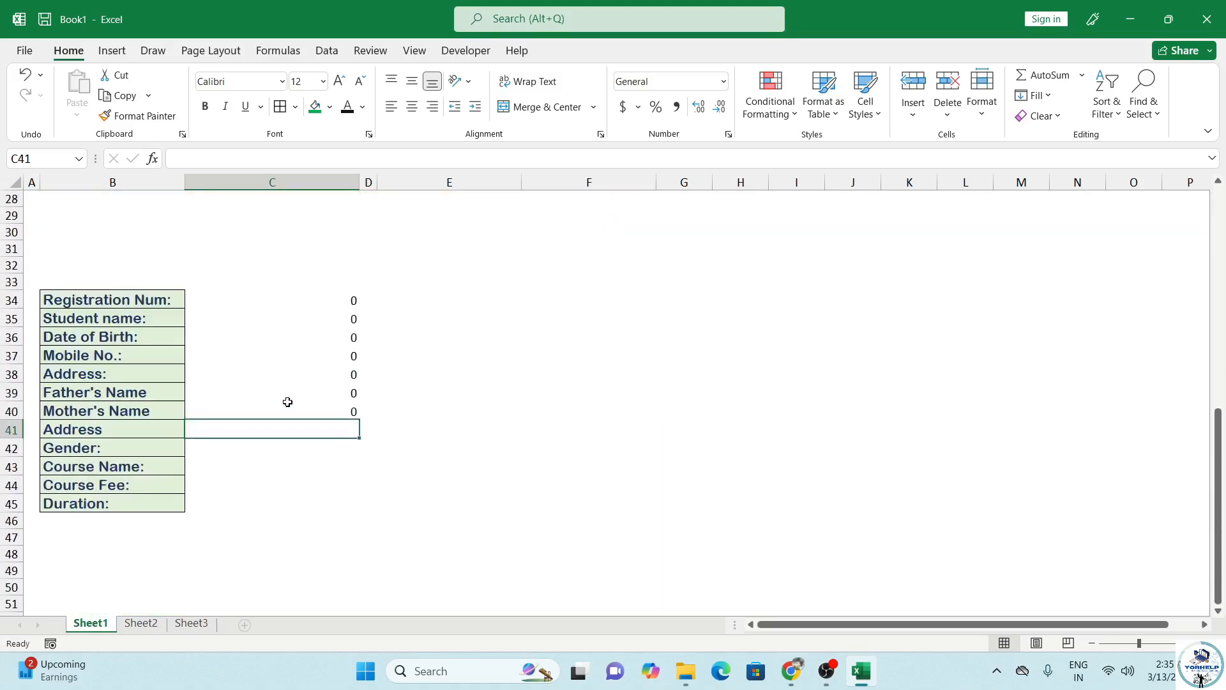
Step: Overtype the list label in B38 with 'Aadhar:'
left_click(117, 374)
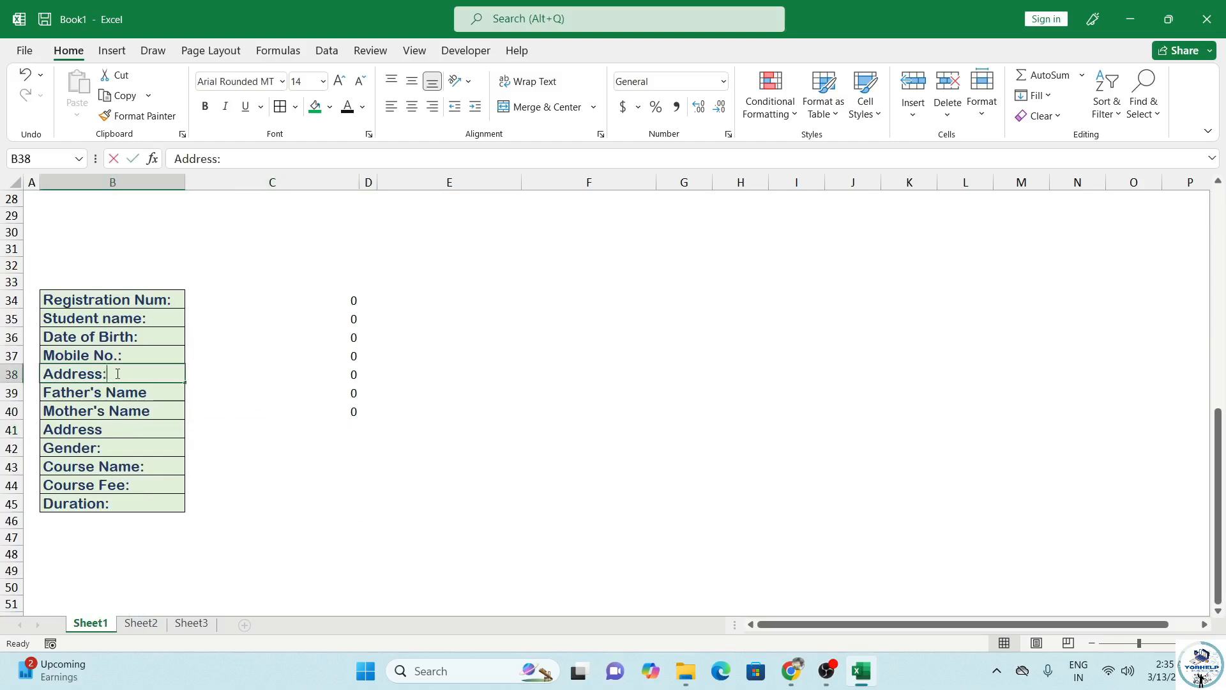
type("Aah")
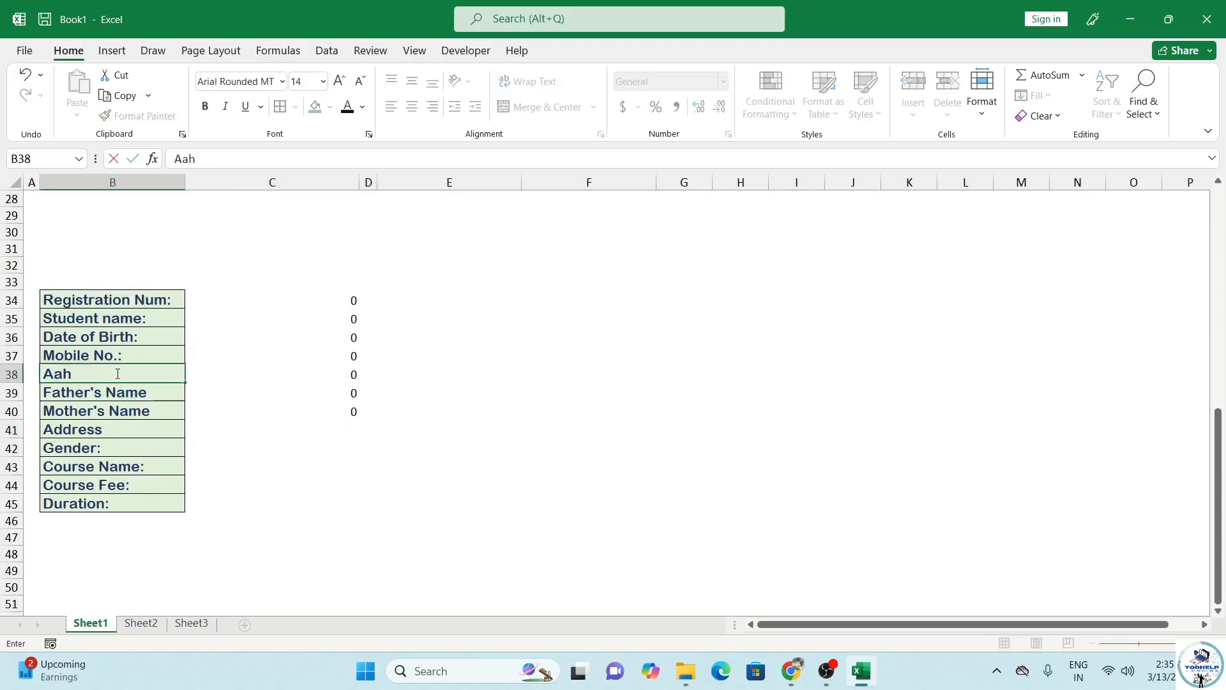
key("BackSpace")
key("BackSpace")
type("ah")
key("BackSpace")
type("dhar:")
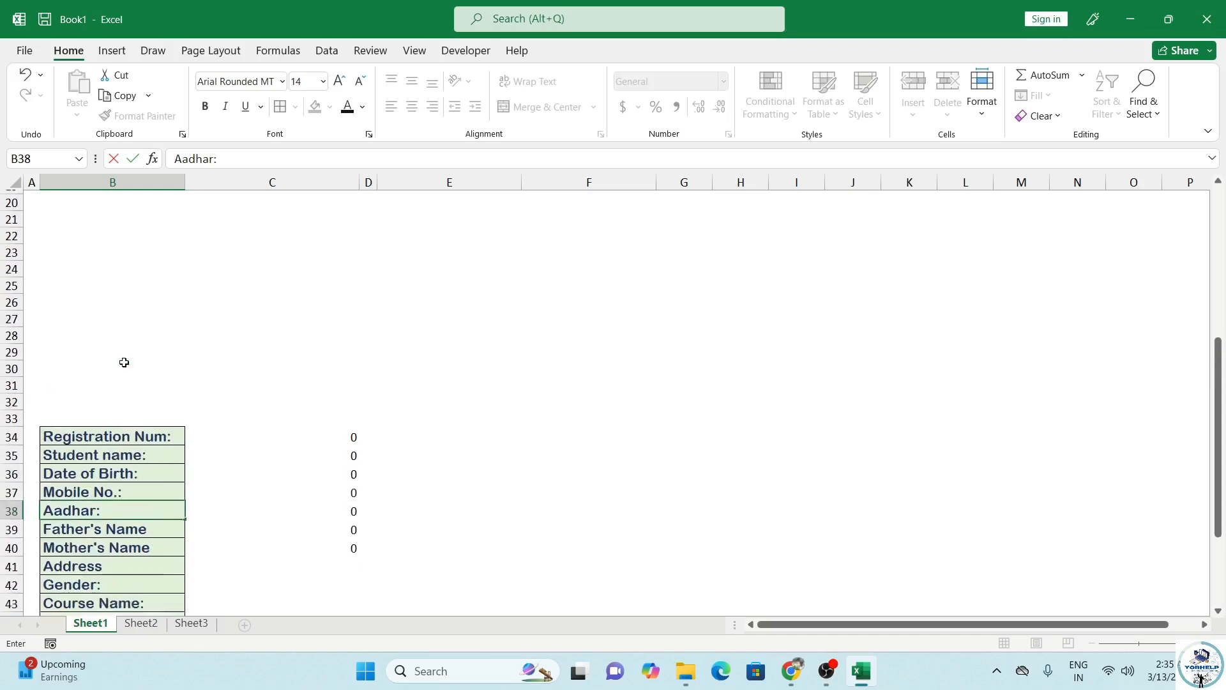
scroll(120, 358, "up", 8)
Step: Edit the form's Address: label in B10 to read 'Aadhar Num:'
left_click(111, 307)
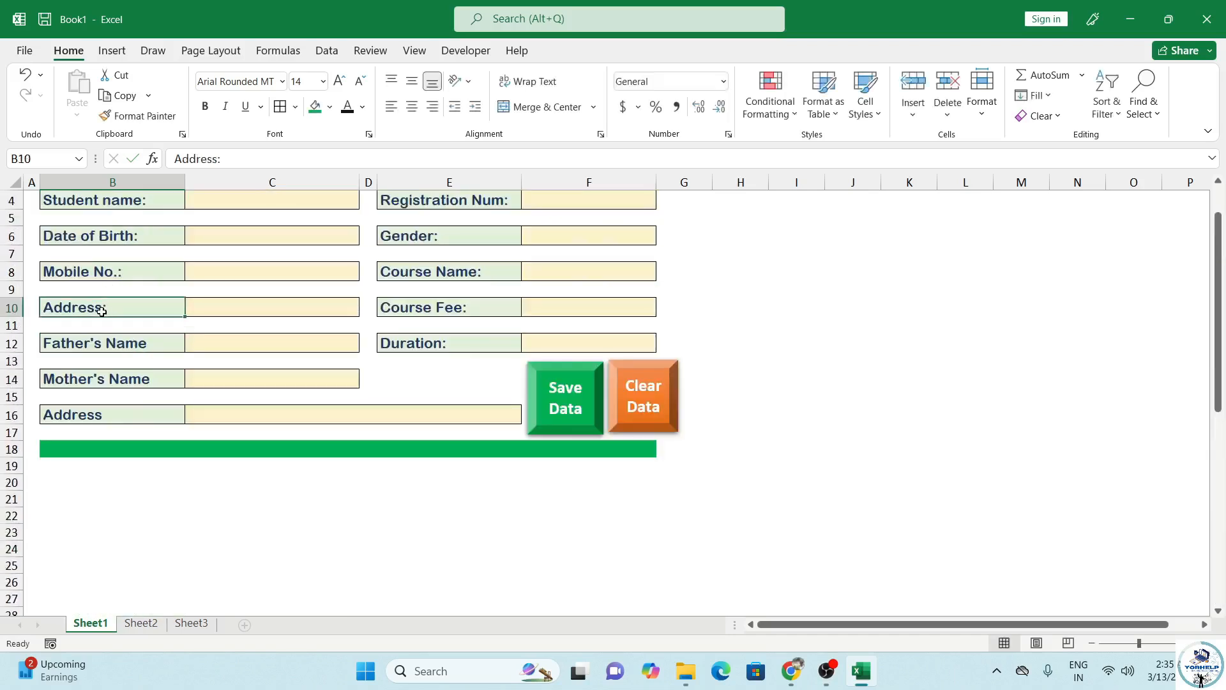
double_click(112, 307)
left_click_drag(103, 308, 64, 309)
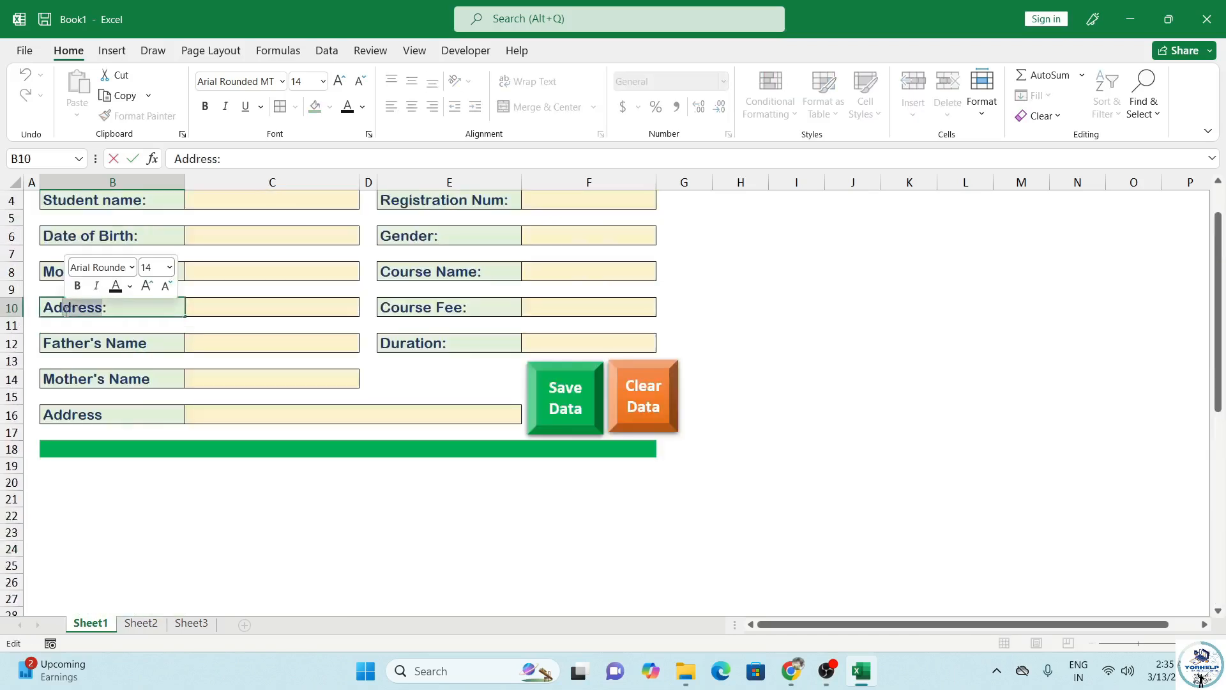
type("ah")
type("har")
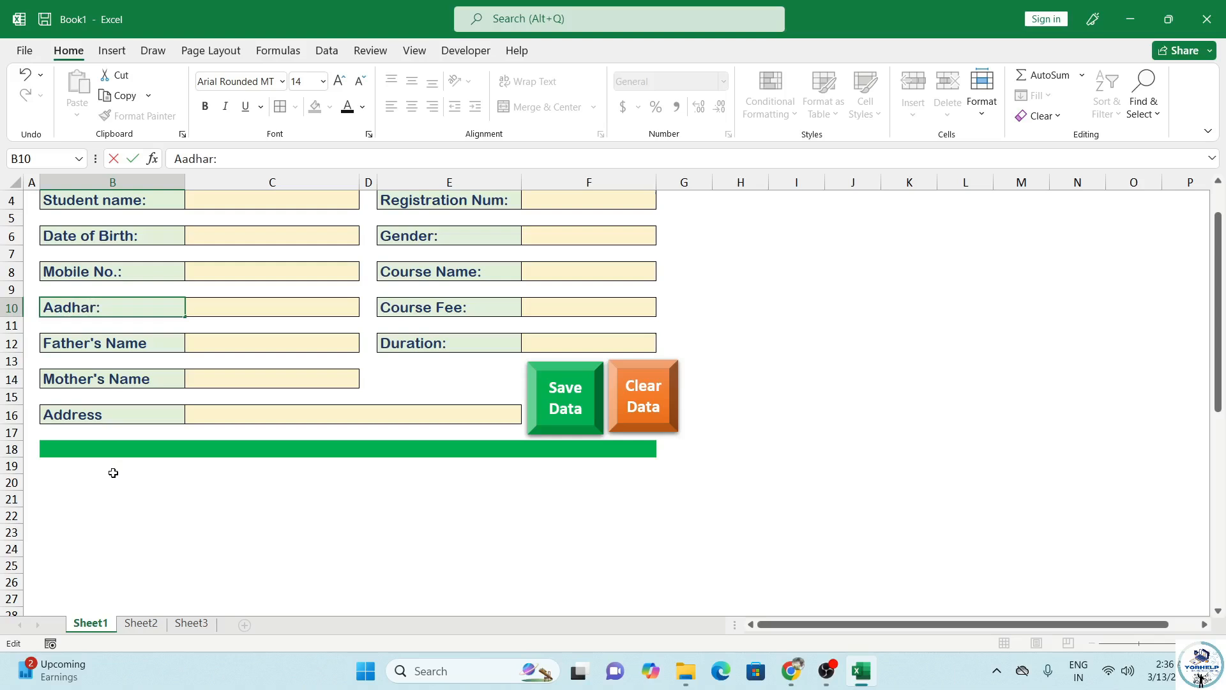
type(" Num")
scroll(137, 463, "down", 3)
Step: Link C41 and C42 to the Address and Gender form cells with =C16 and =F6
scroll(137, 461, "up", 3)
left_click(249, 346)
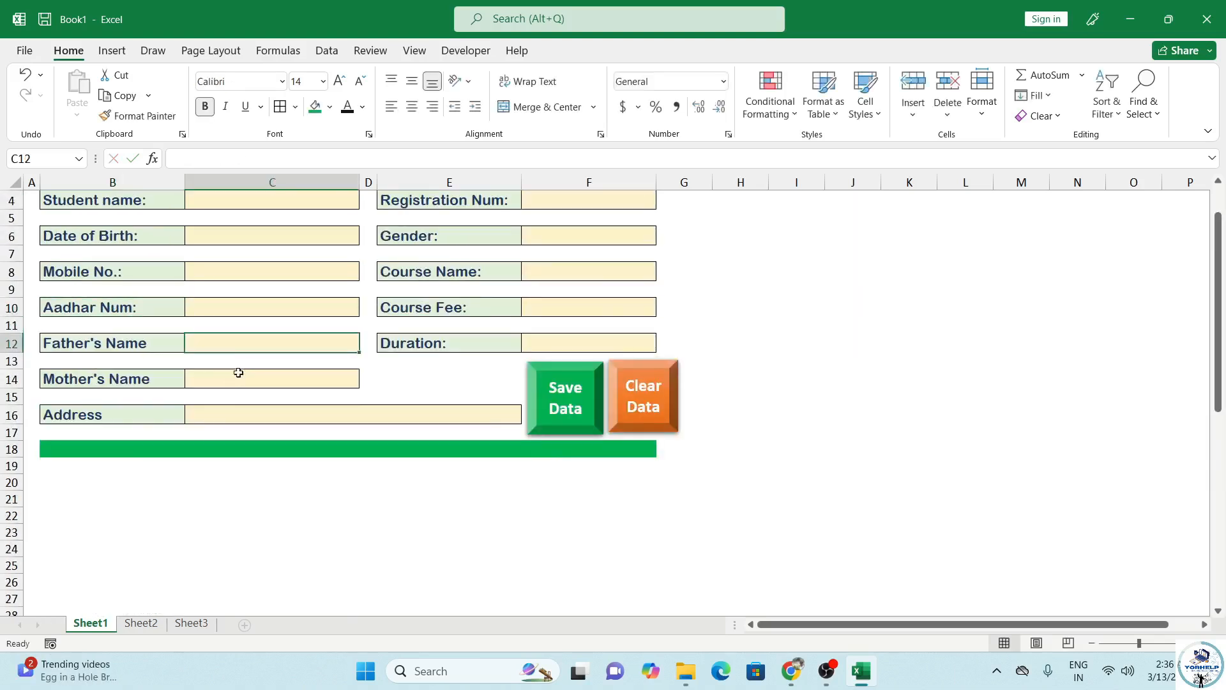
scroll(170, 502, "down", 2)
scroll(170, 502, "down", 4)
left_click(287, 527)
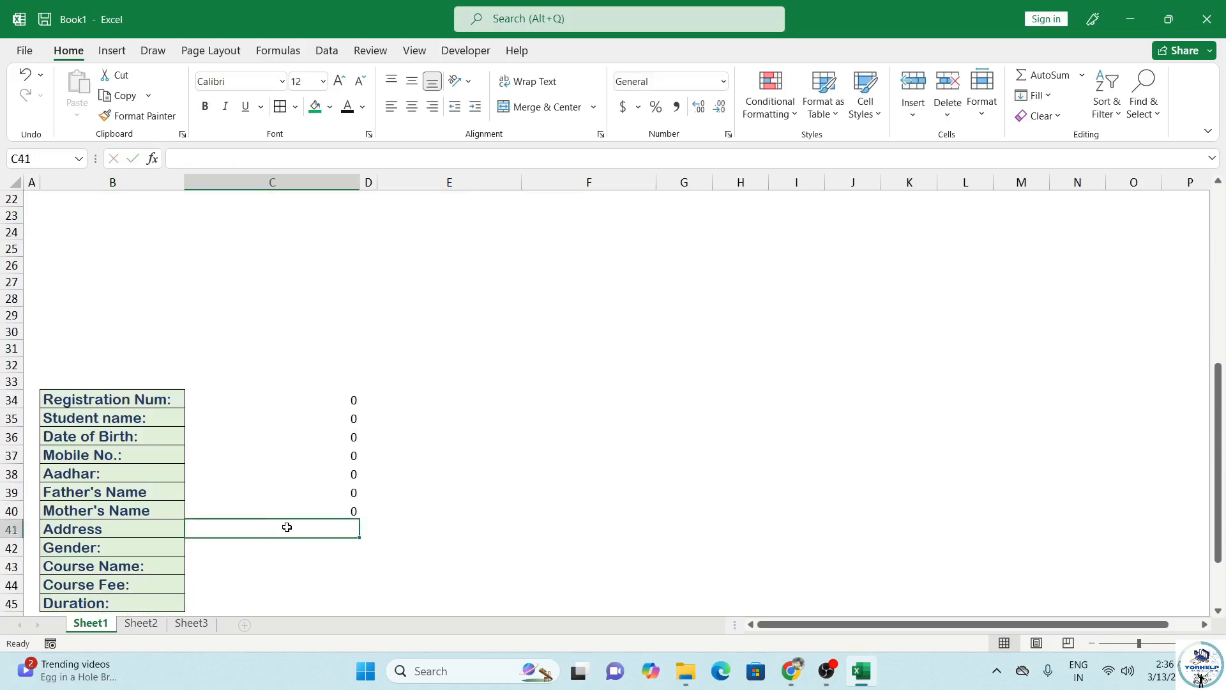
type("=")
scroll(263, 496, "up", 3)
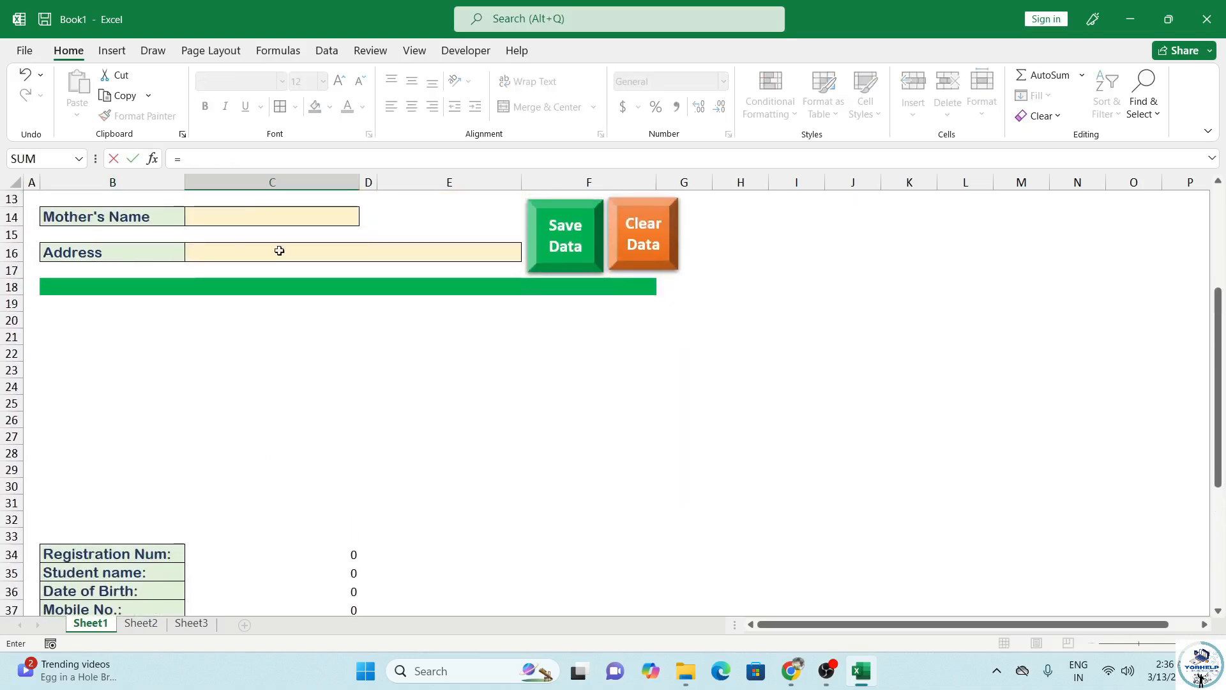
left_click(241, 263)
key("Return")
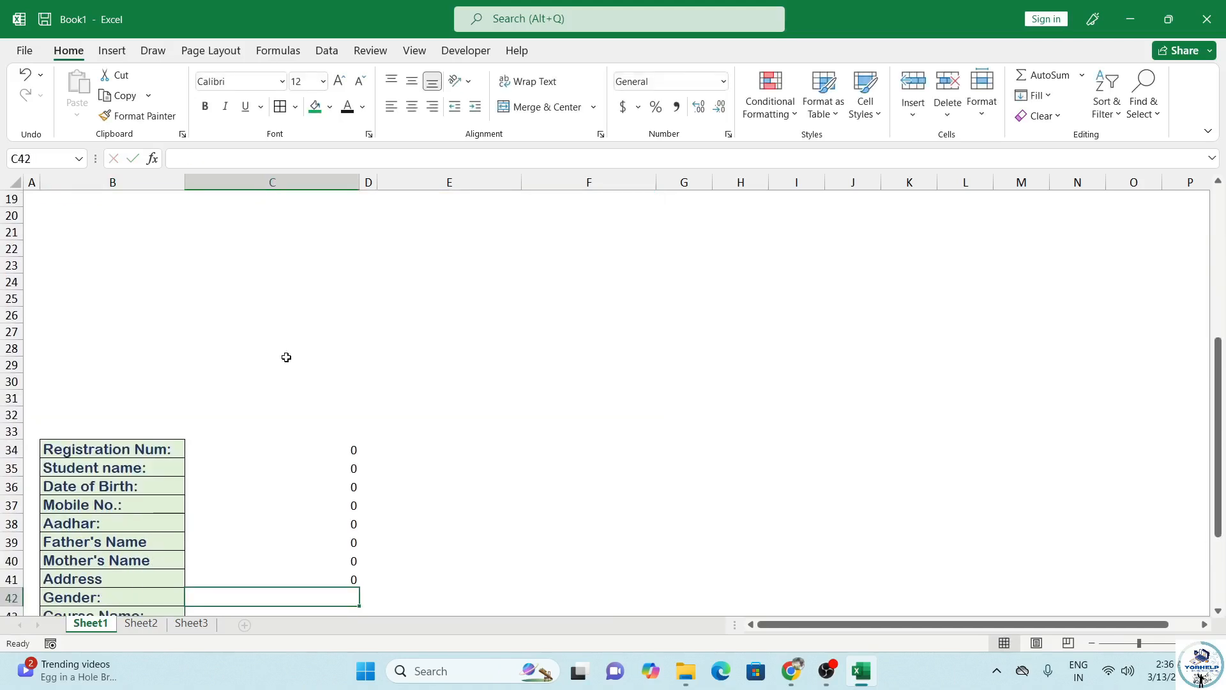
type("=")
scroll(389, 426, "up", 5)
left_click(579, 234)
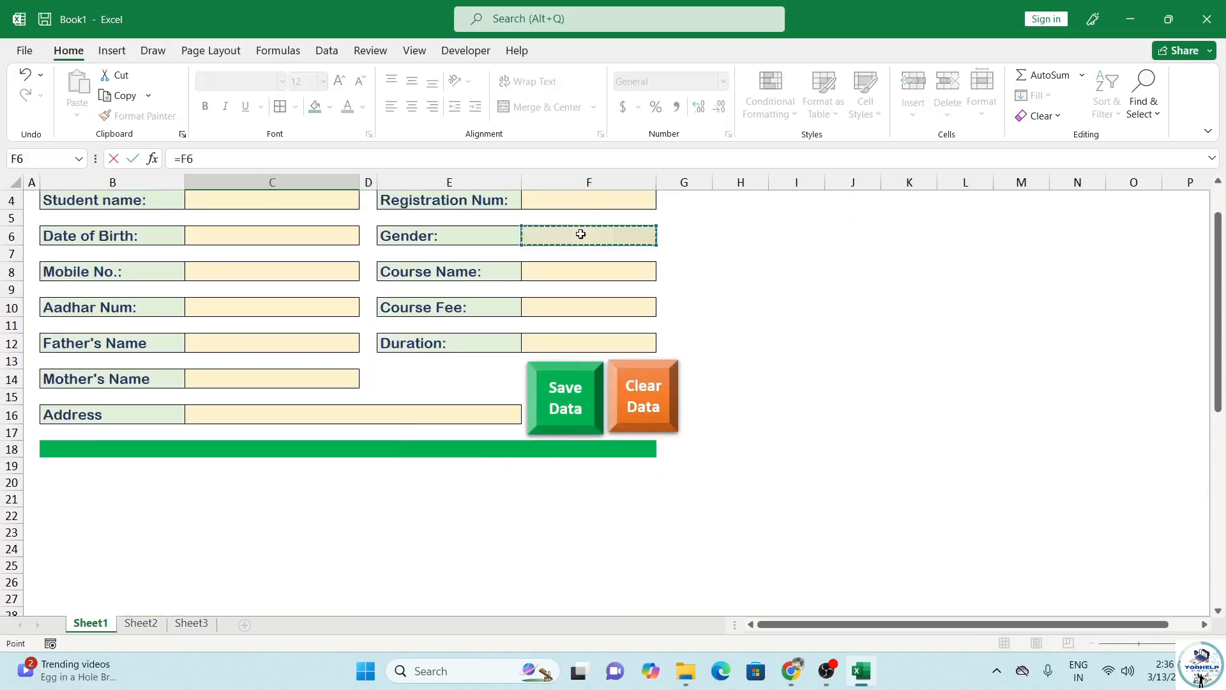
key("Return")
Step: Link C43:C45 to Course Name, Course Fee and Duration with =F8, =F10 and =F12
type("=")
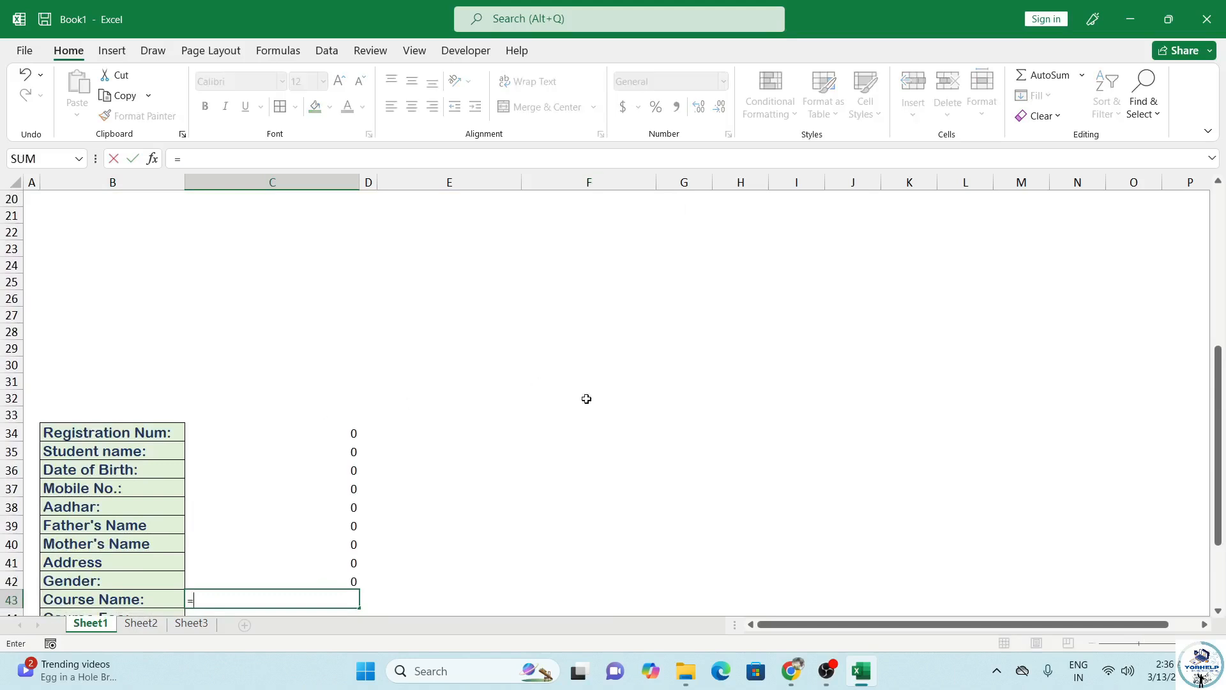
scroll(586, 399, "up", 5)
left_click(589, 255)
key("Return")
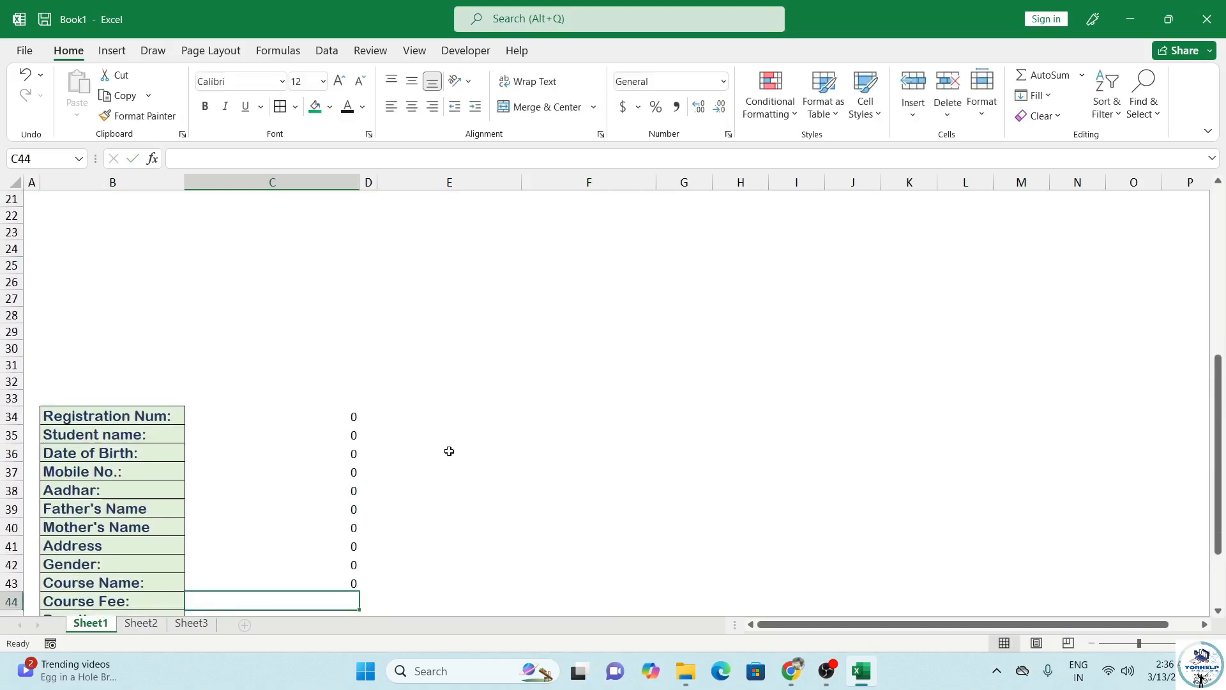
type("=")
scroll(534, 460, "up", 4)
left_click(587, 220)
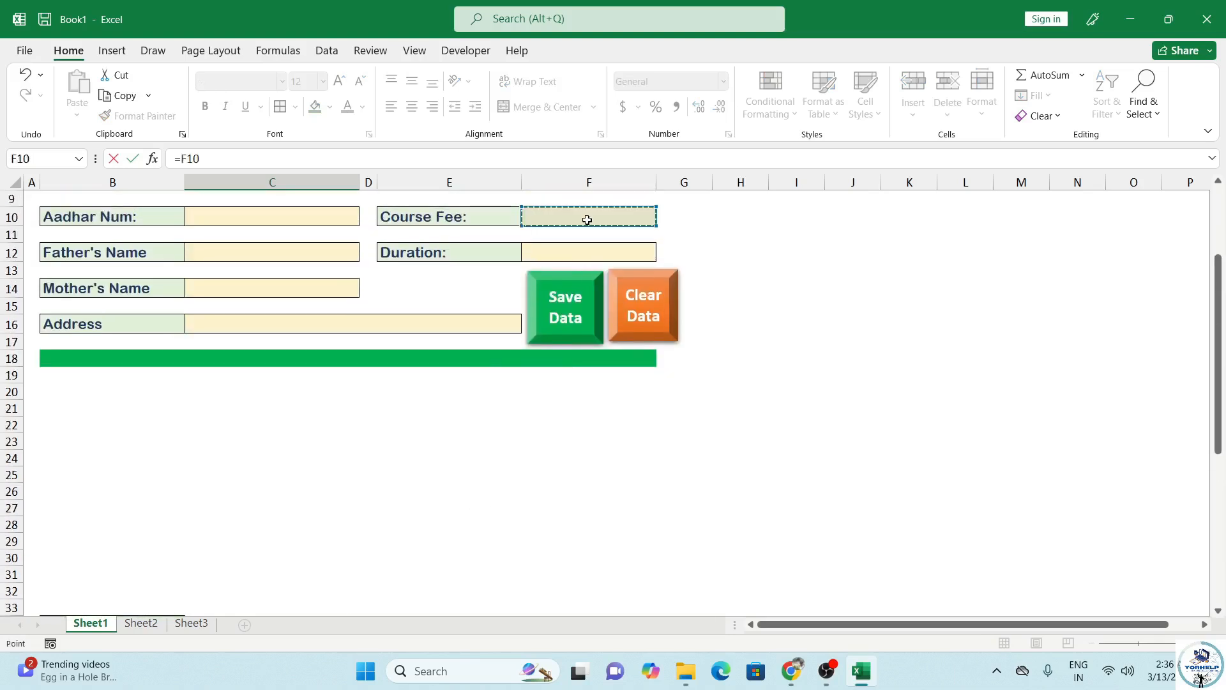
key("Return")
type("=")
scroll(561, 528, "up", 4)
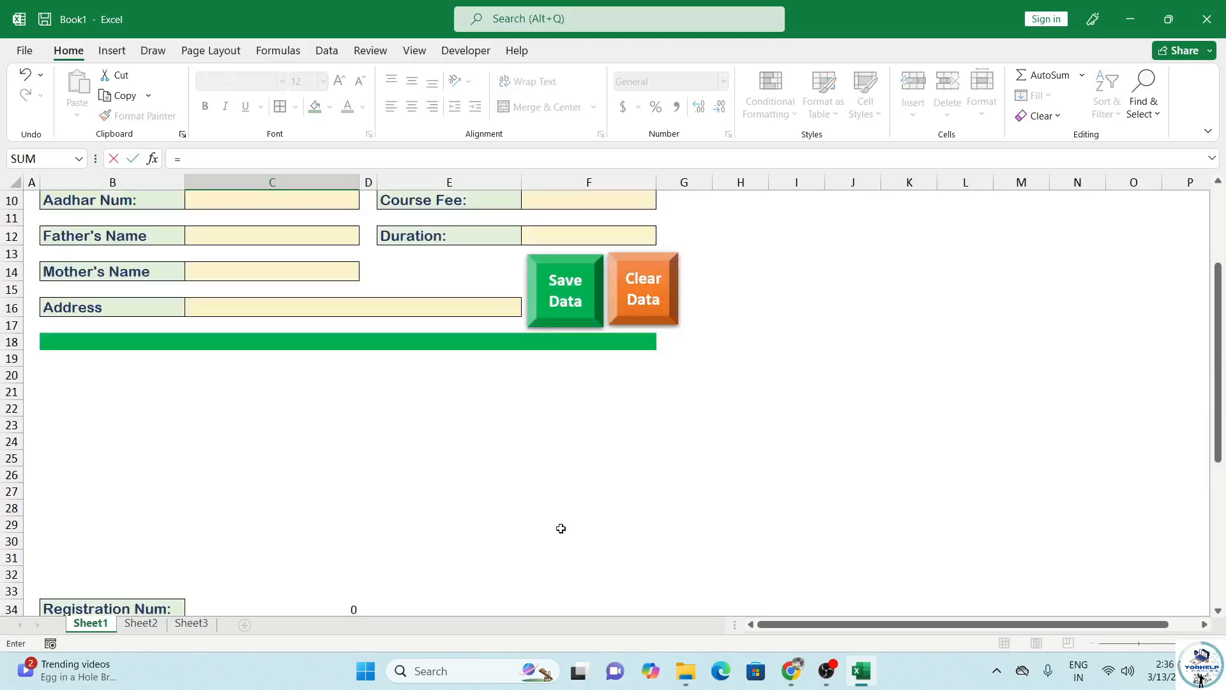
left_click(592, 243)
key("Return")
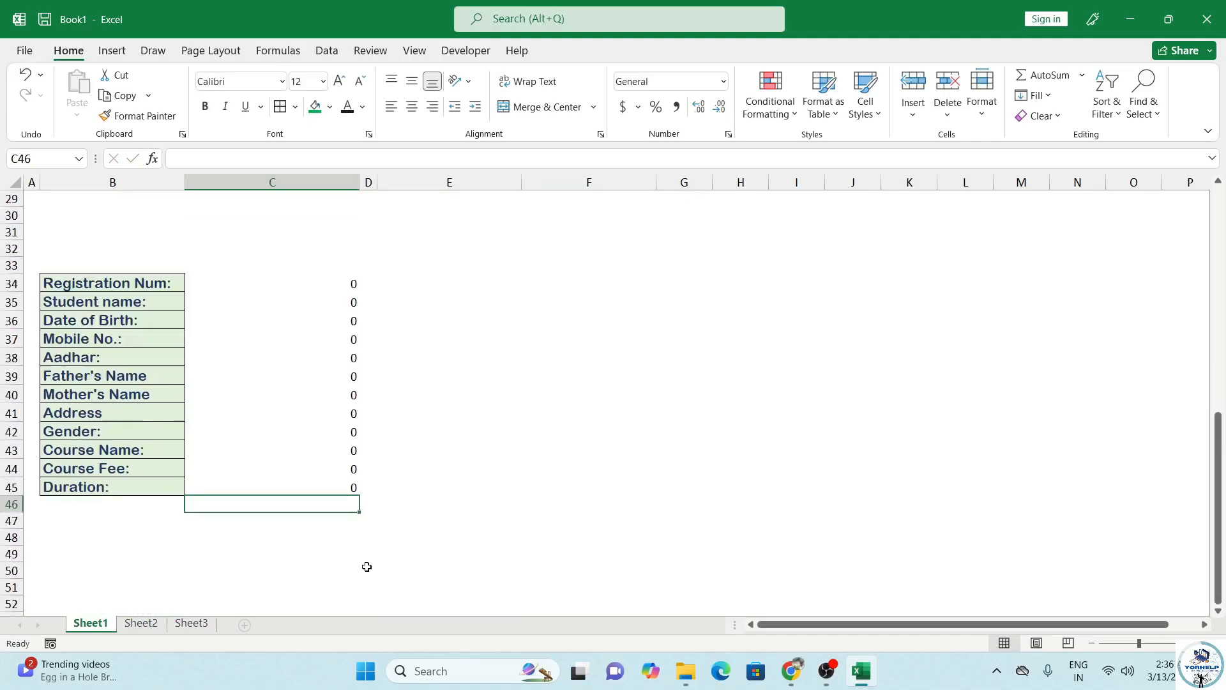
scroll(312, 411, "up", 6)
scroll(319, 537, "down", 6)
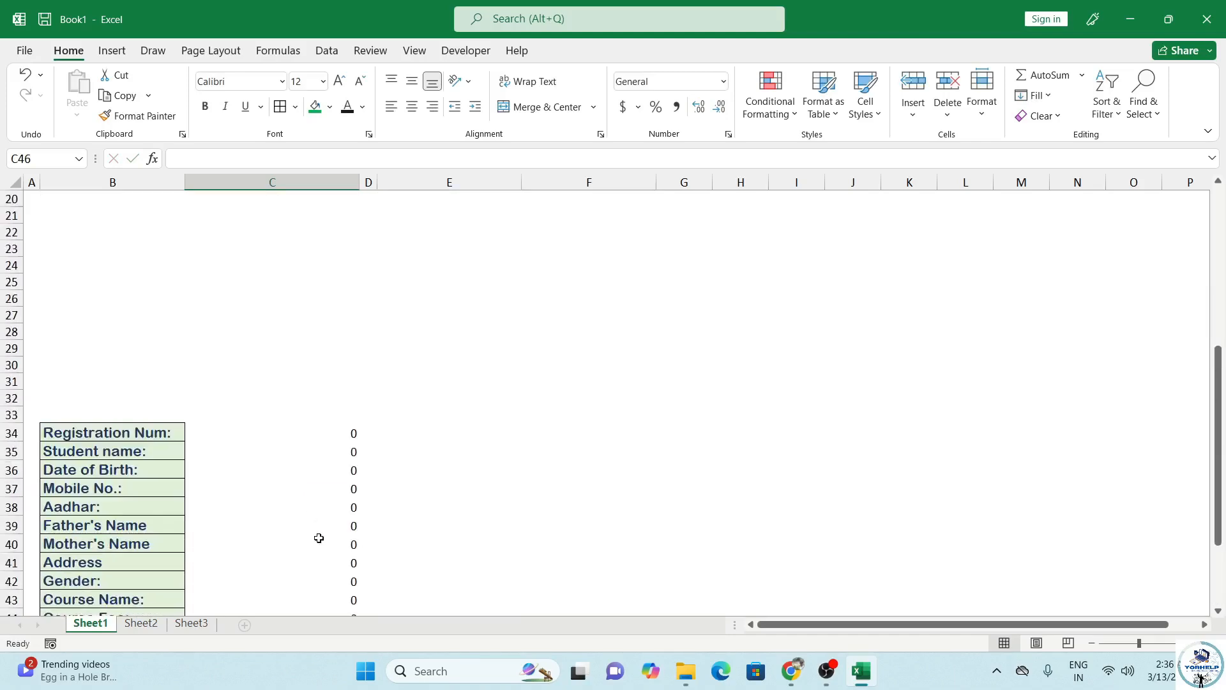
scroll(313, 537, "up", 9)
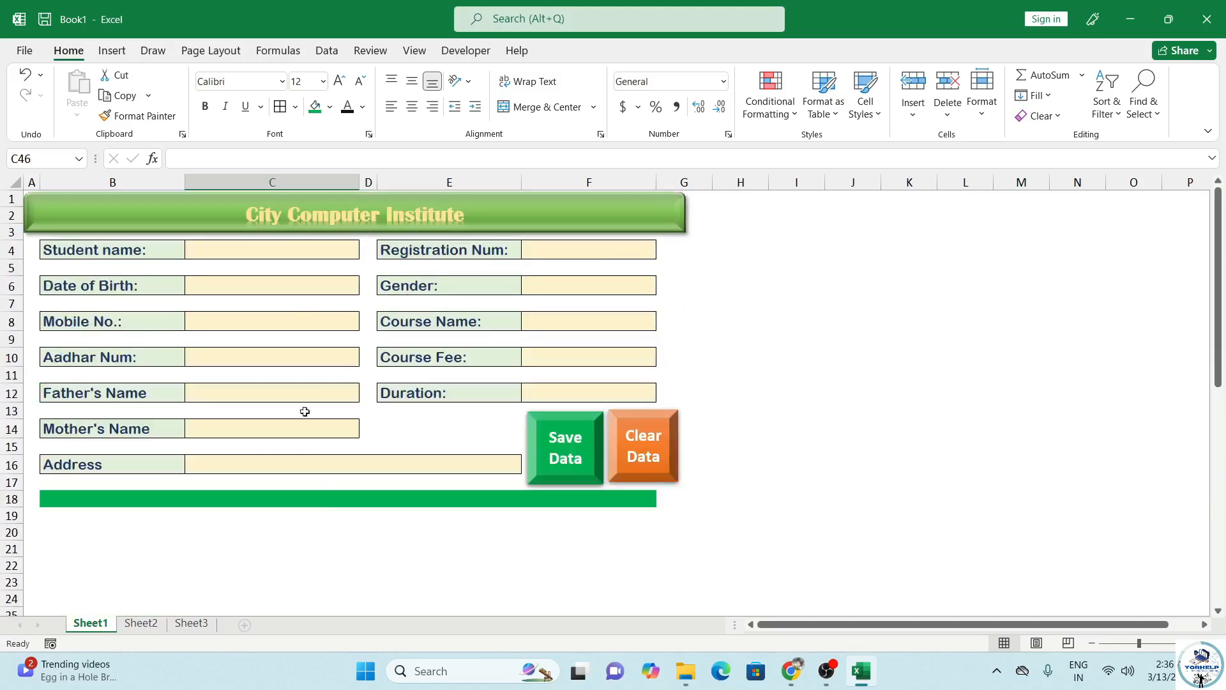
Step: Enter a sample student name in C4 and a registration number in F4, correcting the number
left_click(143, 625)
left_click(107, 625)
left_click(246, 252)
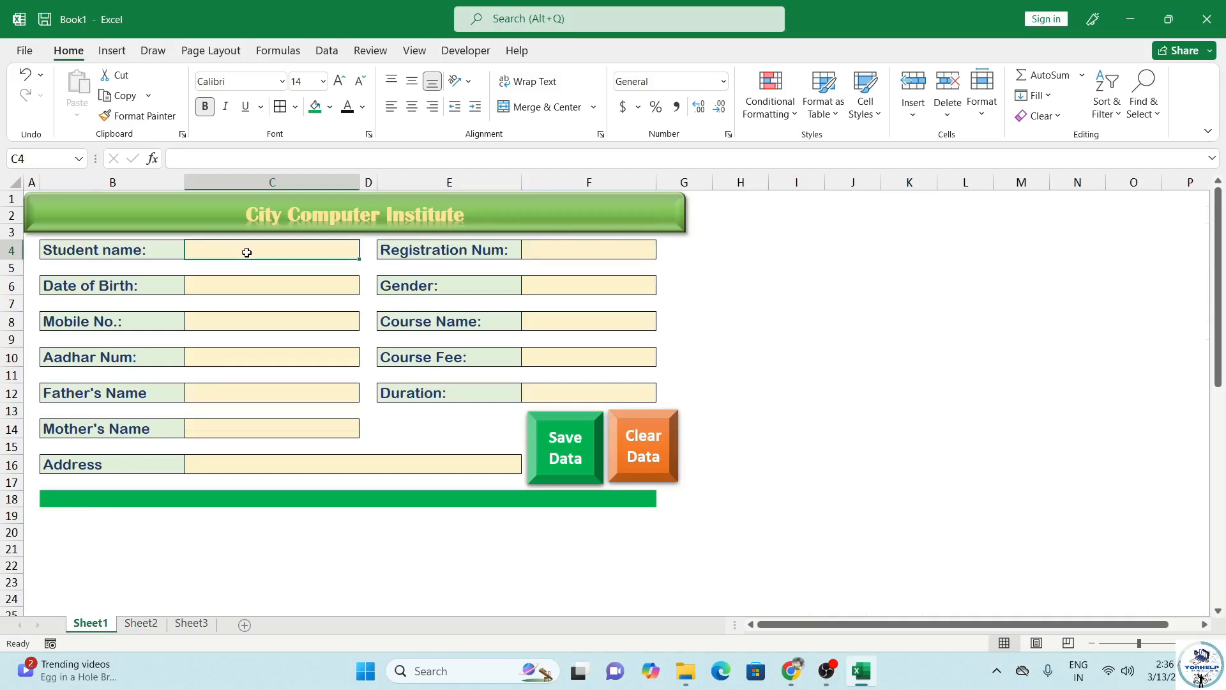
type("Raghvendra")
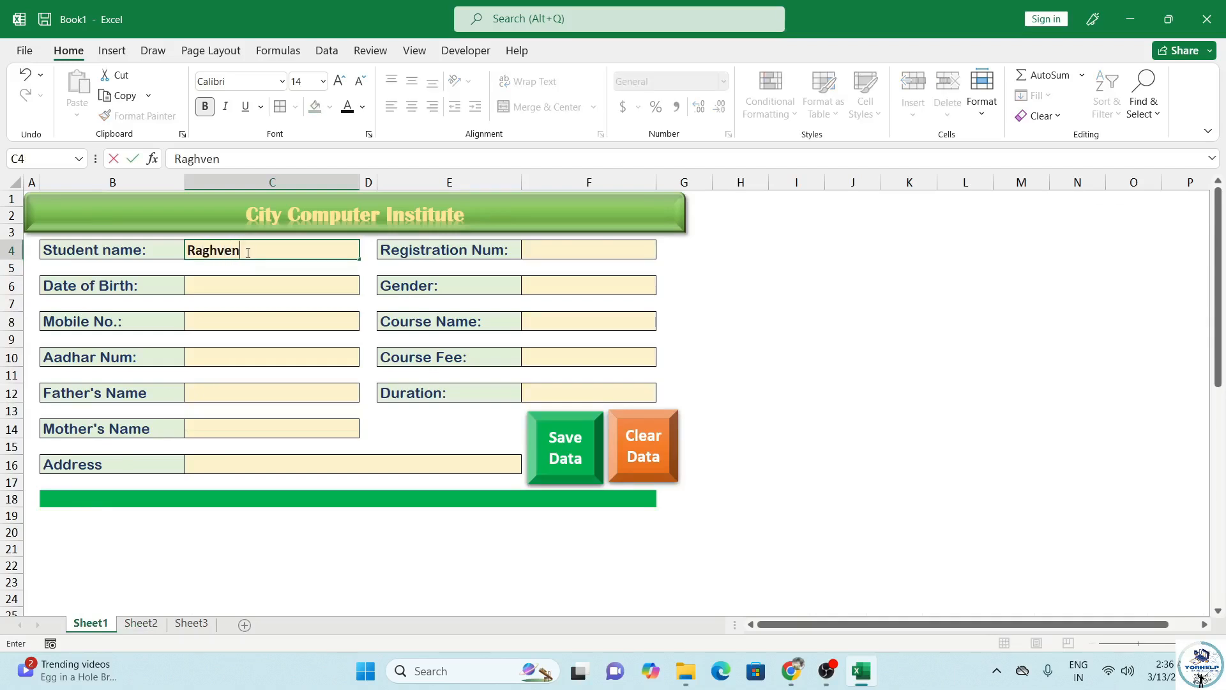
key("Tab")
key("Tab")
key("Tab")
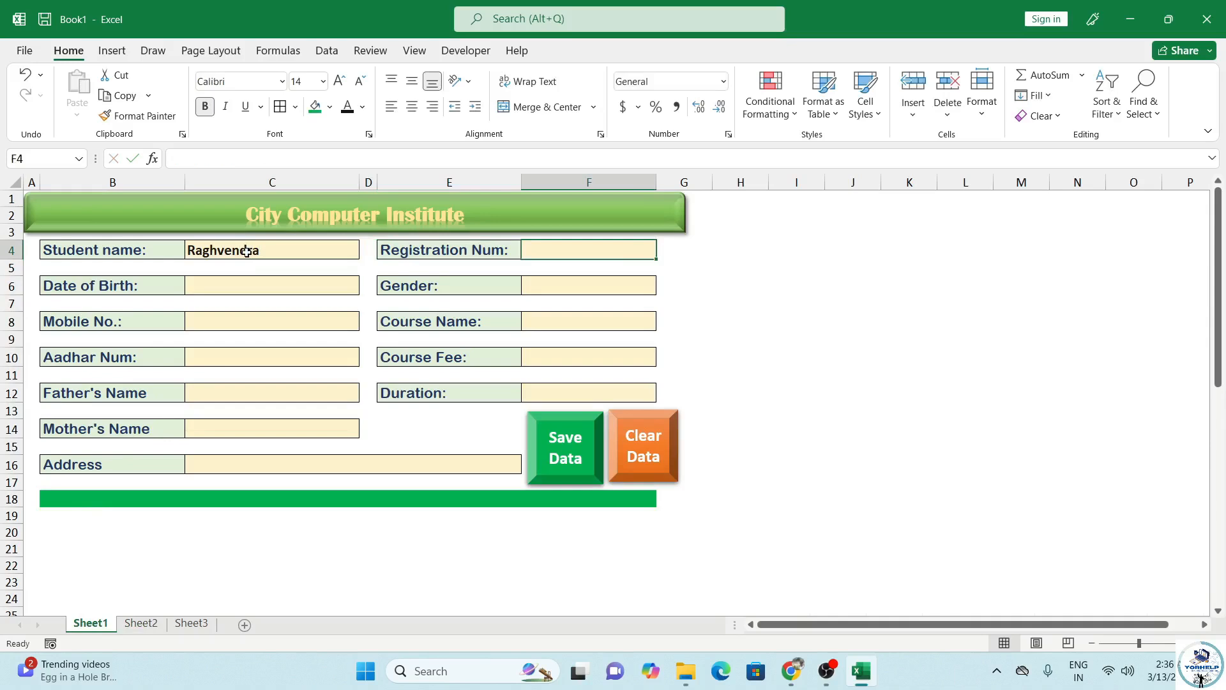
type("20251")
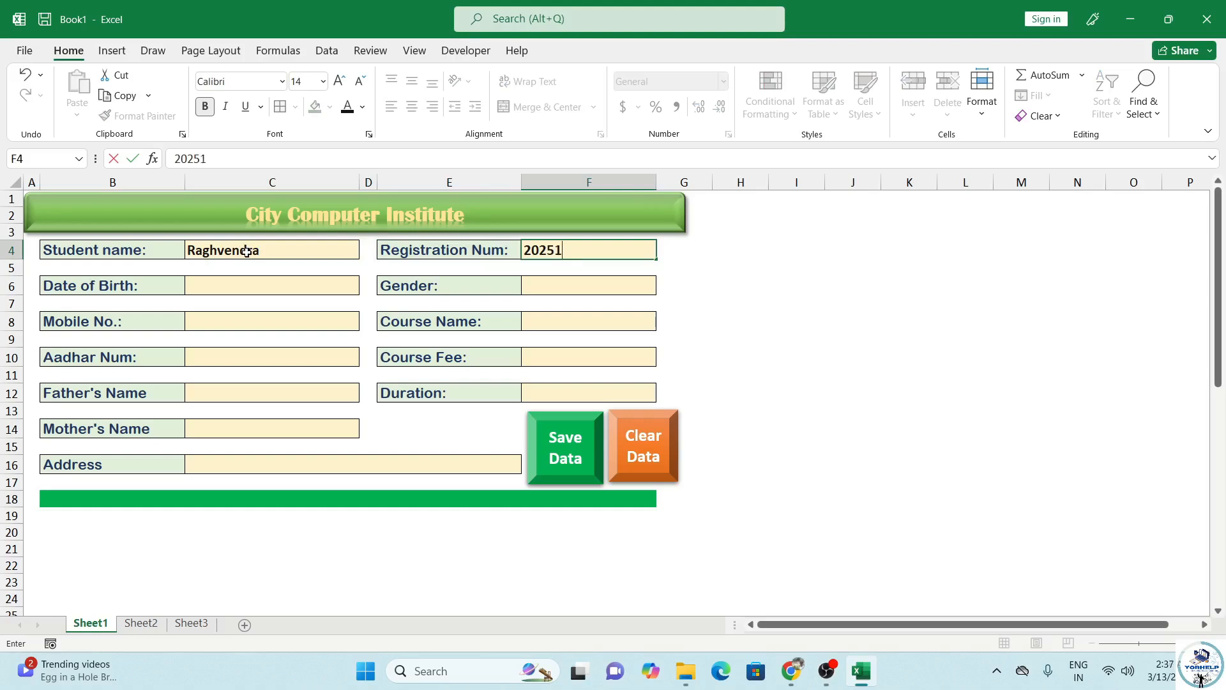
key("Tab")
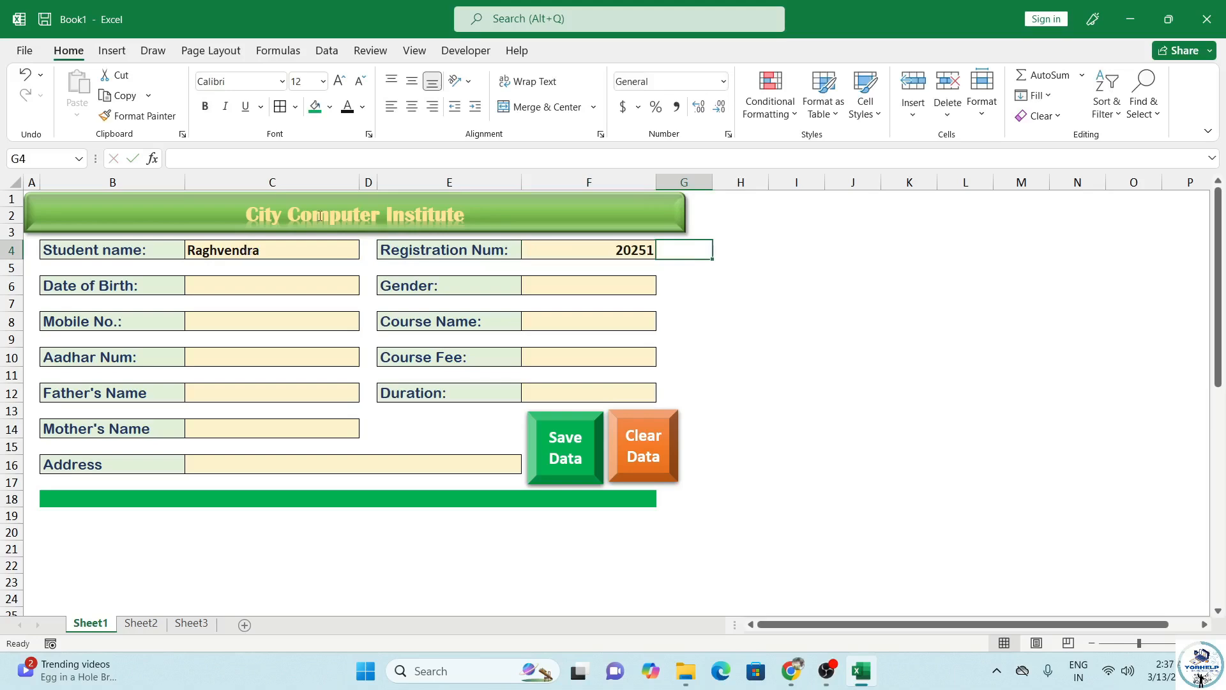
double_click(649, 250)
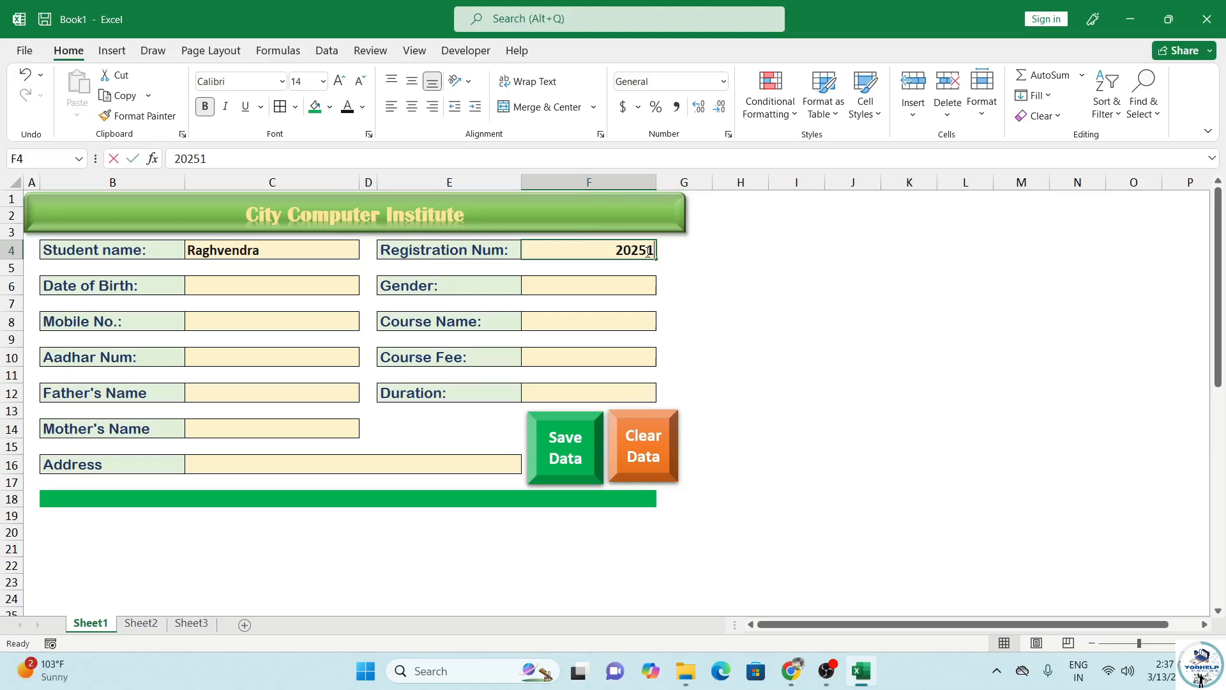
type("00")
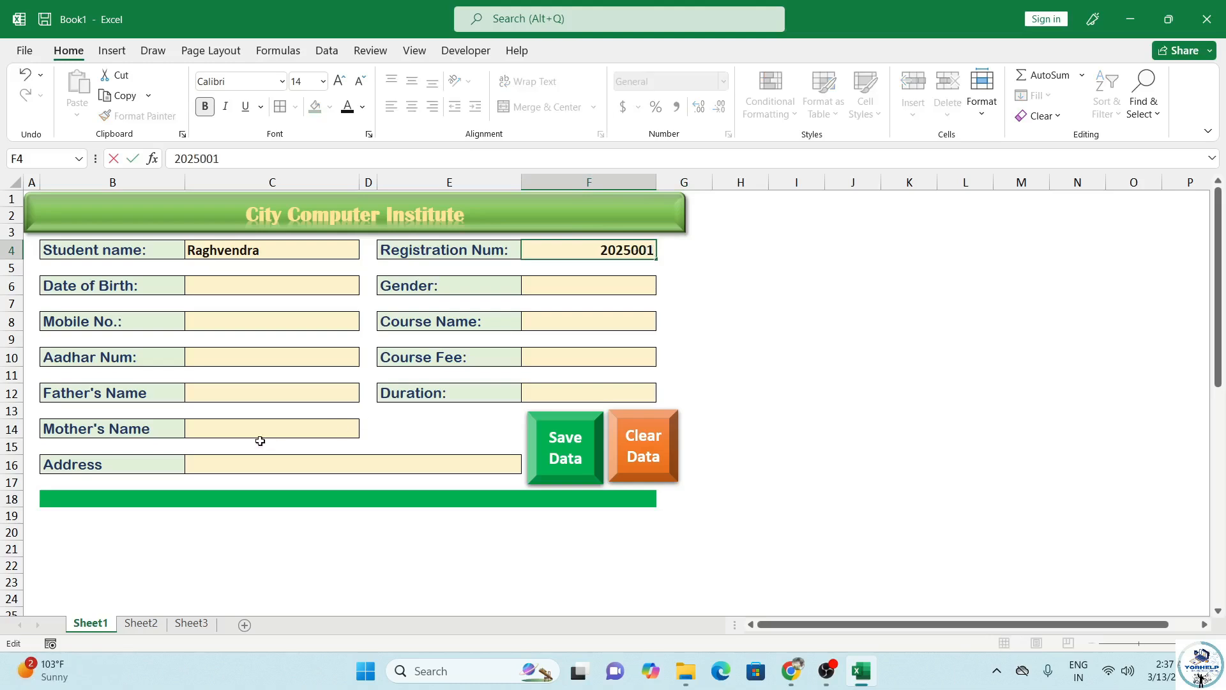
left_click(289, 291)
Step: Enter date of birth 12/04/2000 in C6 and leave the Gender cell F6 empty
type("12/")
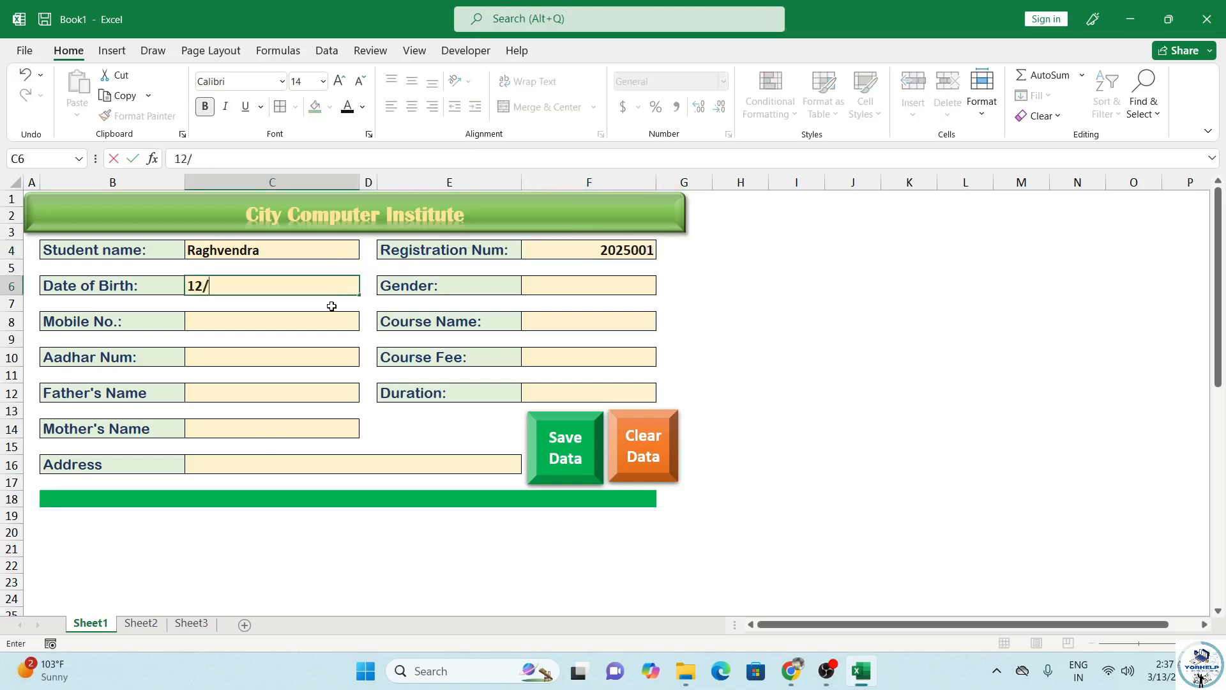
type("04/2000")
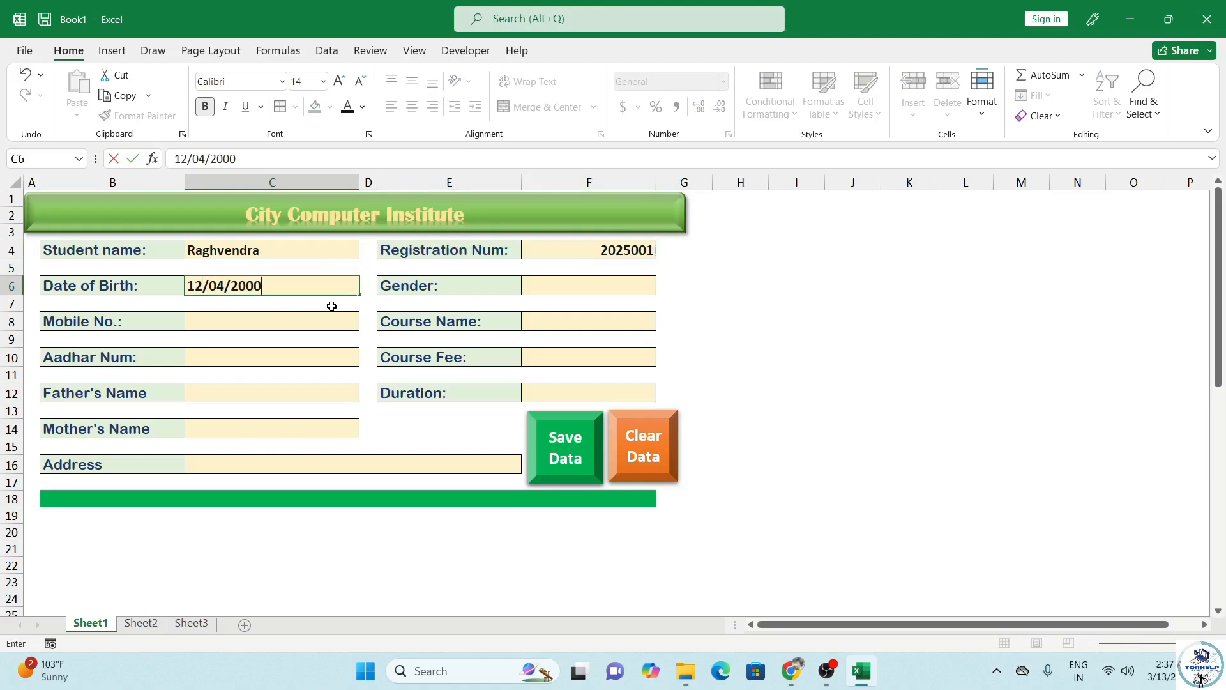
left_click(585, 286)
type("Ma")
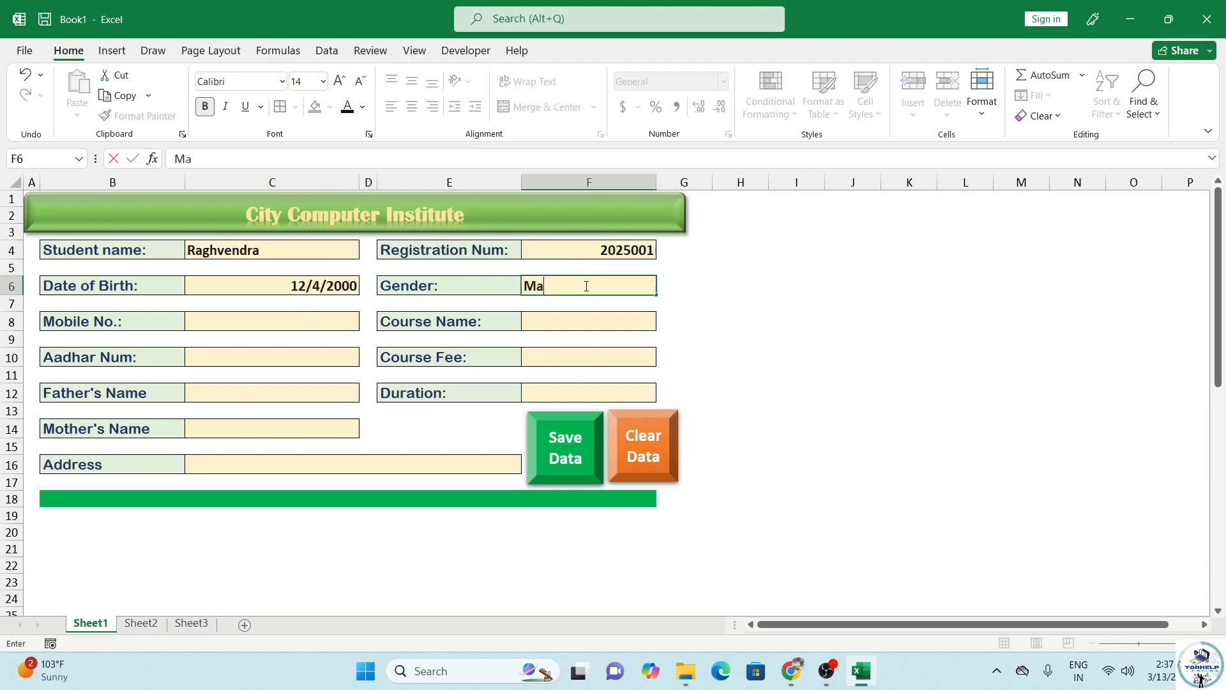
key("BackSpace")
key("BackSpace")
key("BackSpace")
key("BackSpace")
key("Escape")
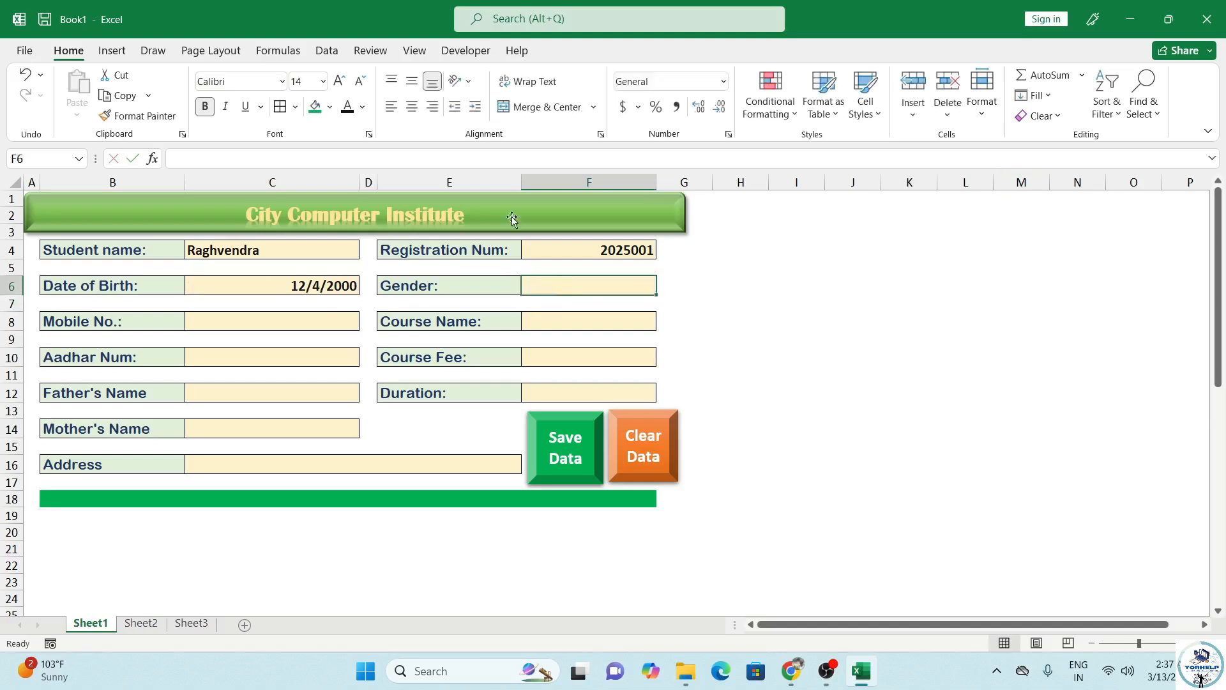
left_click(323, 52)
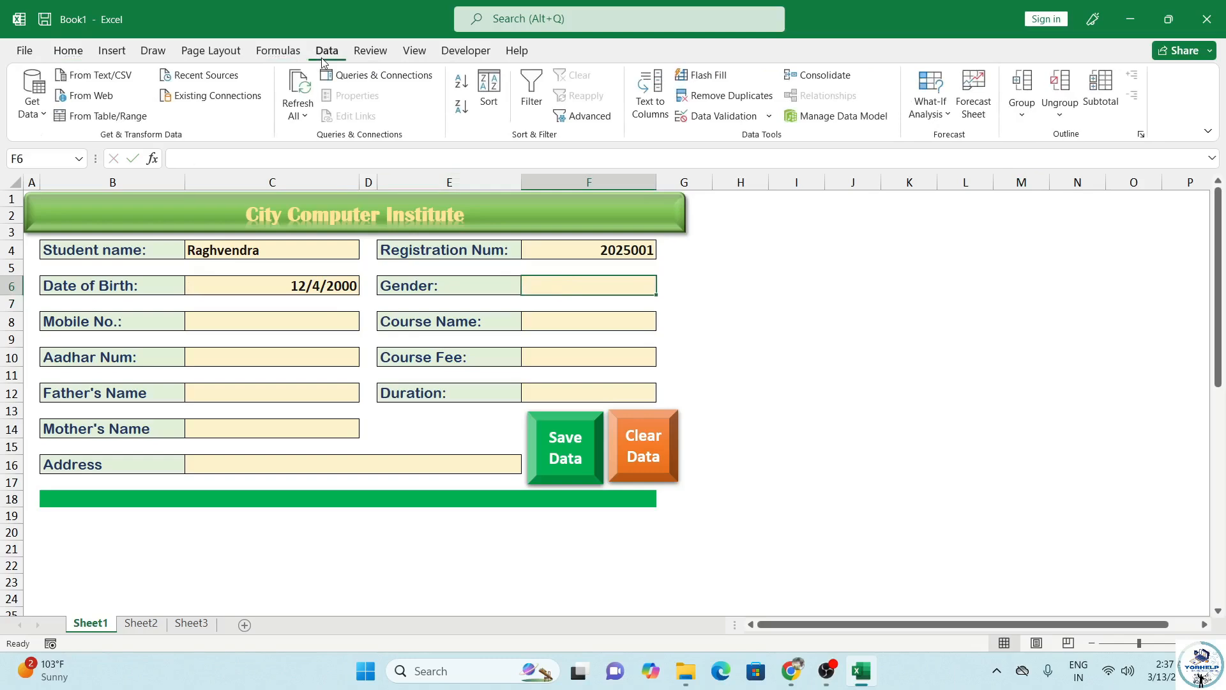
Step: Open Data Validation for the Gender cell F6 and set Allow to List
left_click(735, 120)
left_click(216, 301)
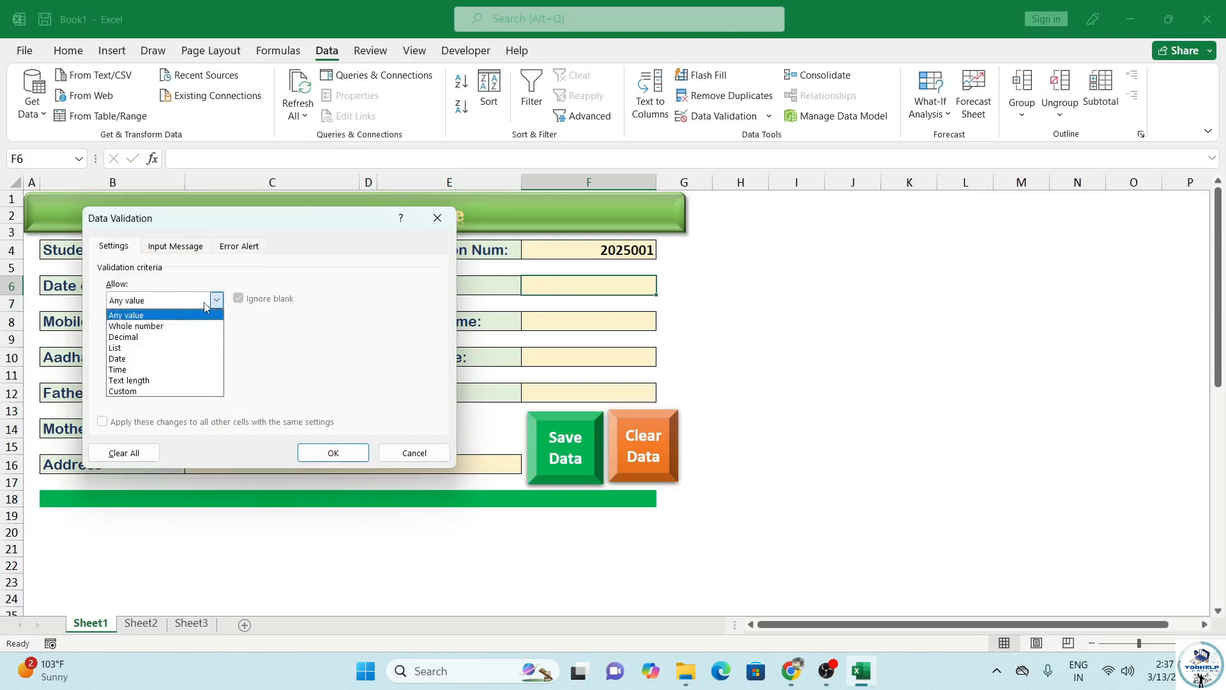
left_click(144, 348)
left_click(167, 366)
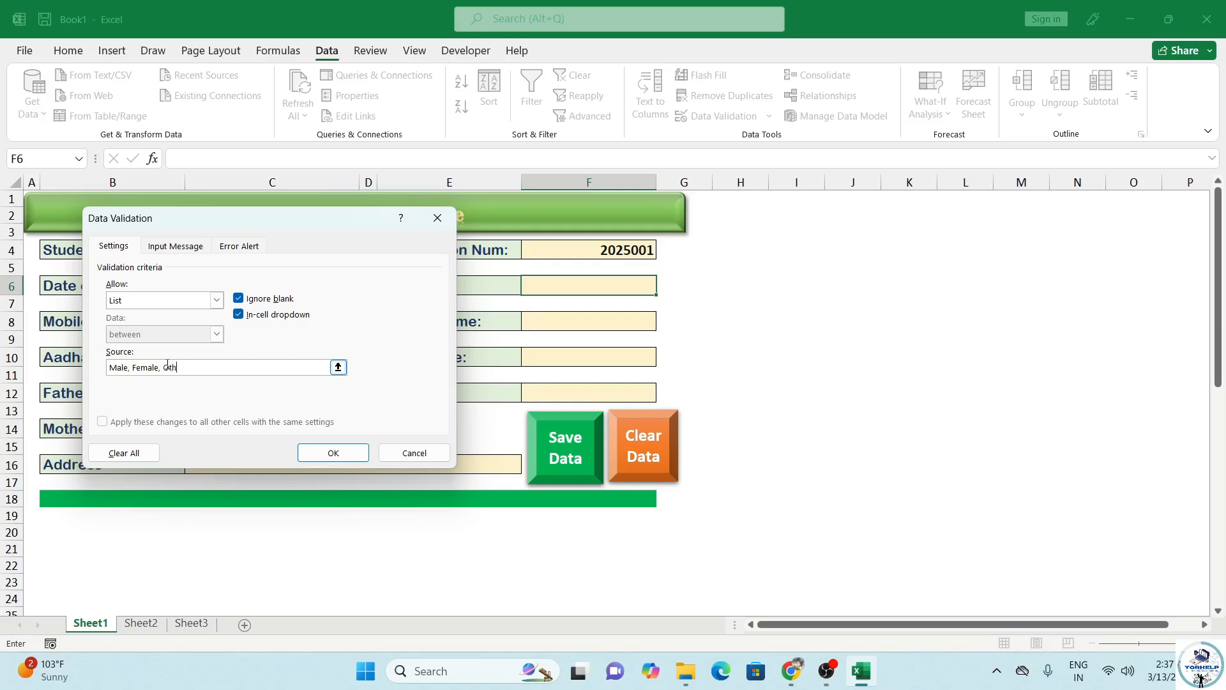
Step: Give Gender cell F6 a Male, Female, Others dropdown list and choose Male
type("Male, Female, Others")
left_click(333, 452)
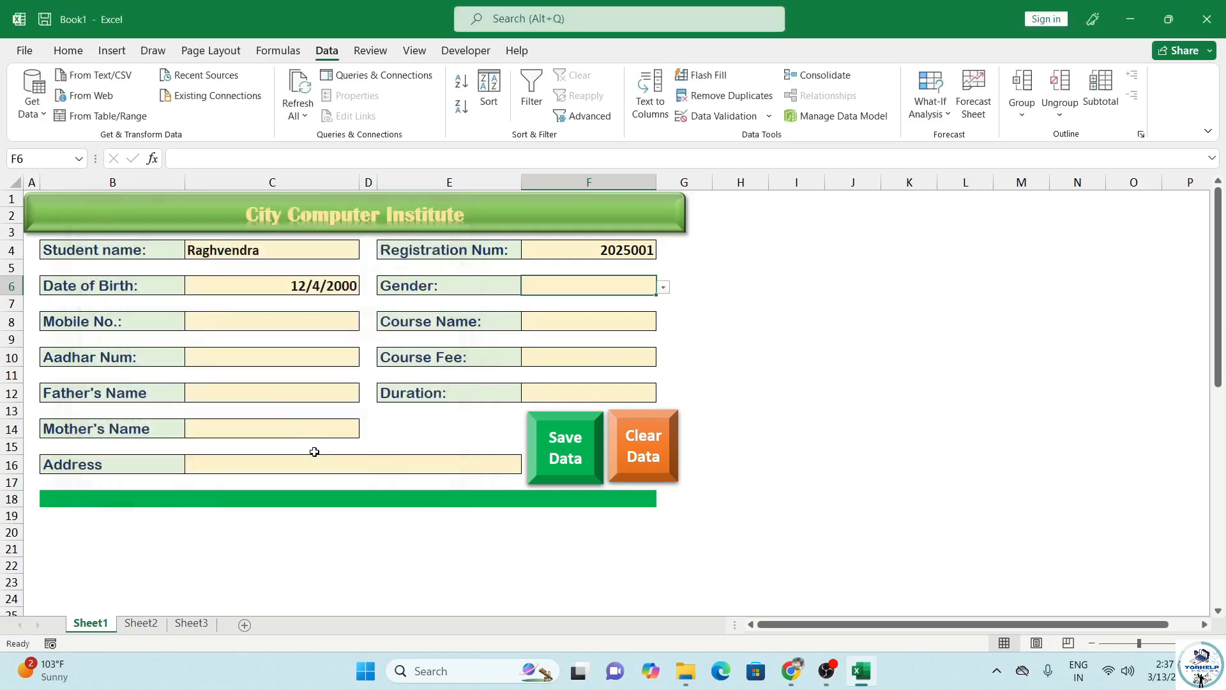
left_click(664, 289)
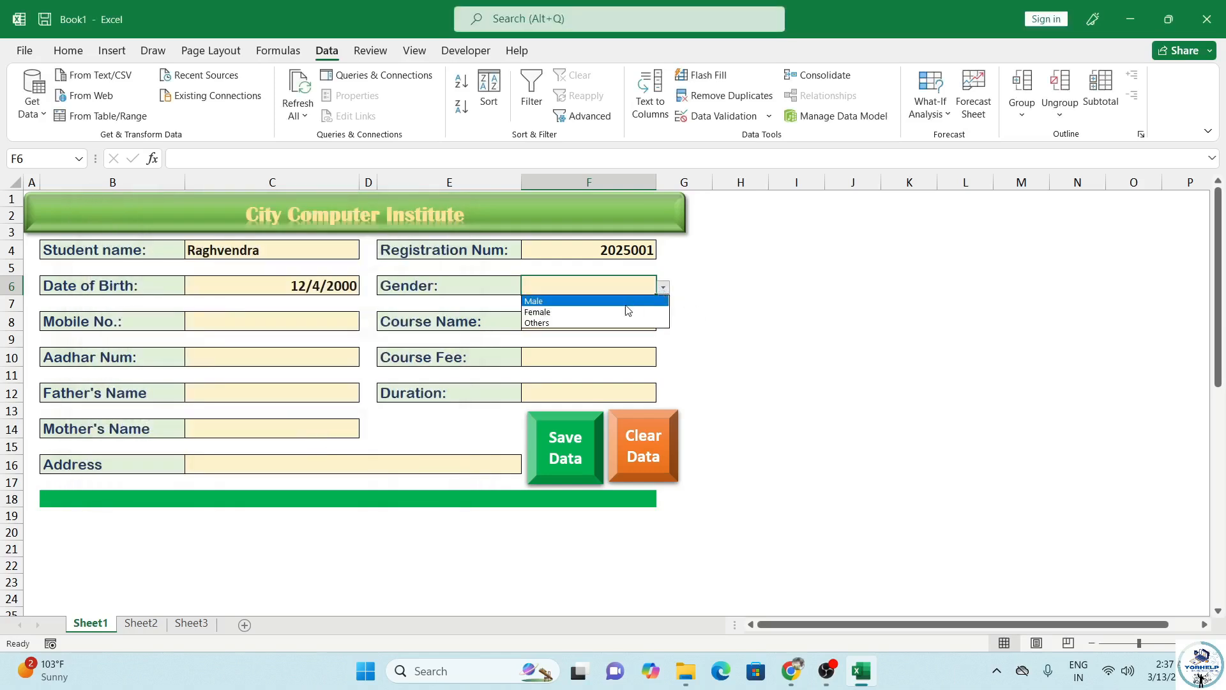
left_click(623, 302)
Step: Enter the mobile number, course name DCA, the Aadhar number and course fee 2500
left_click(226, 323)
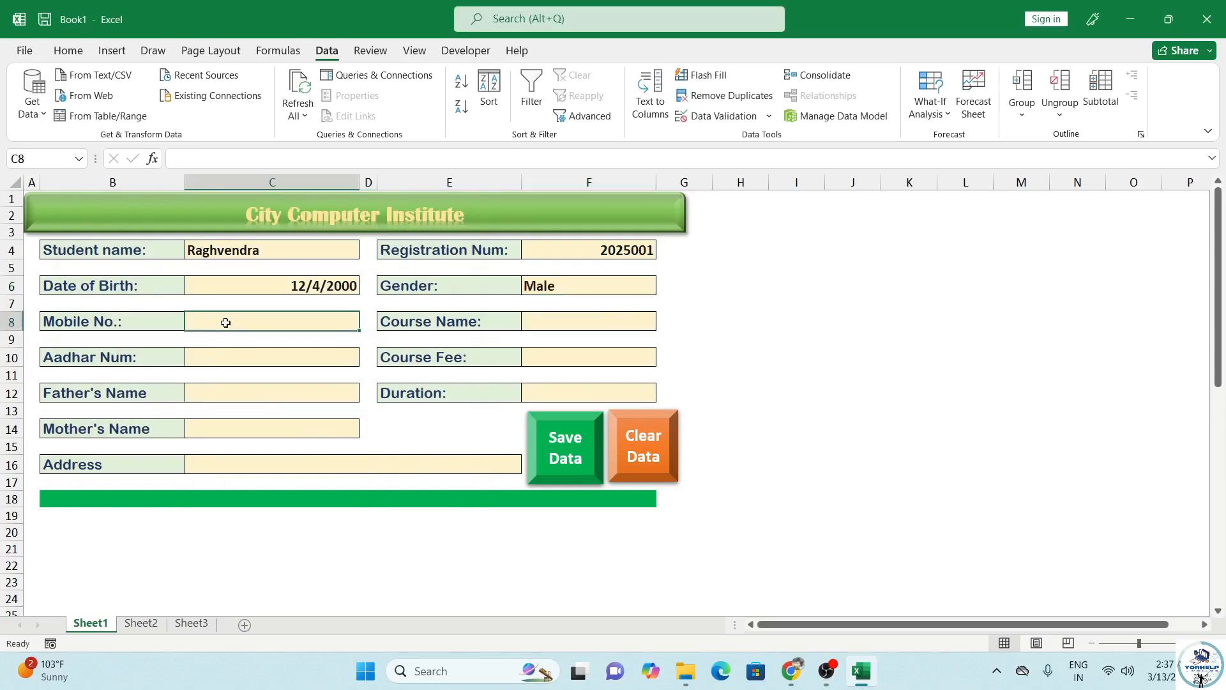
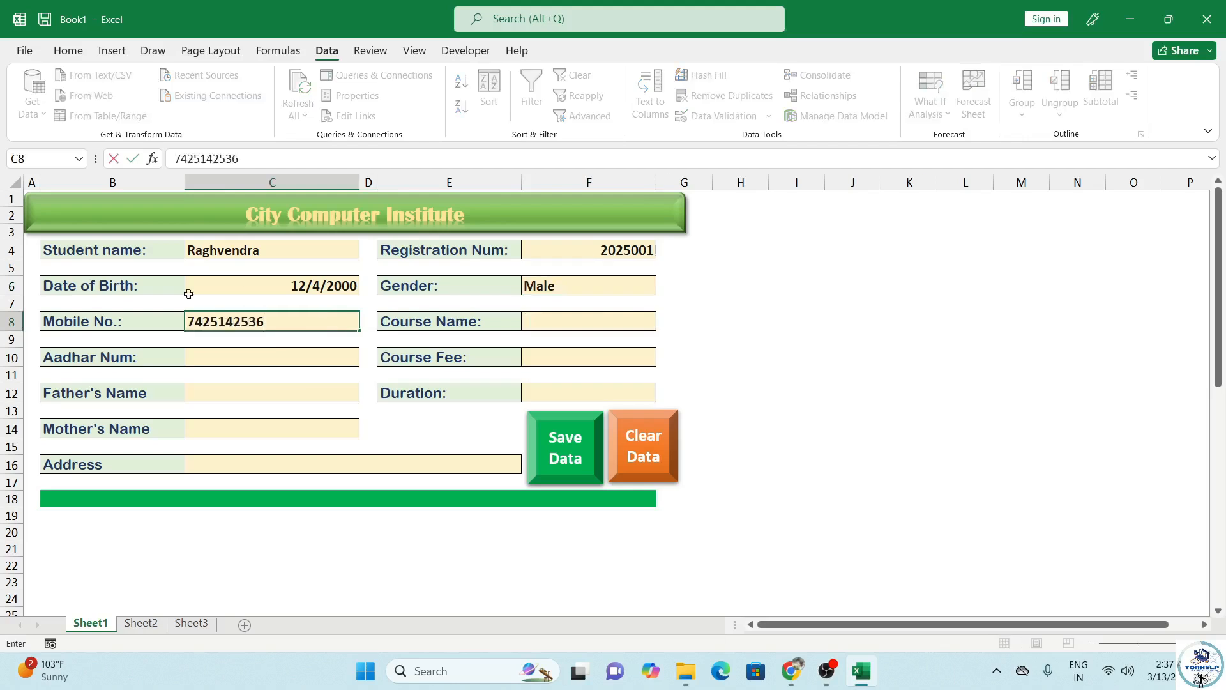
left_click(555, 324)
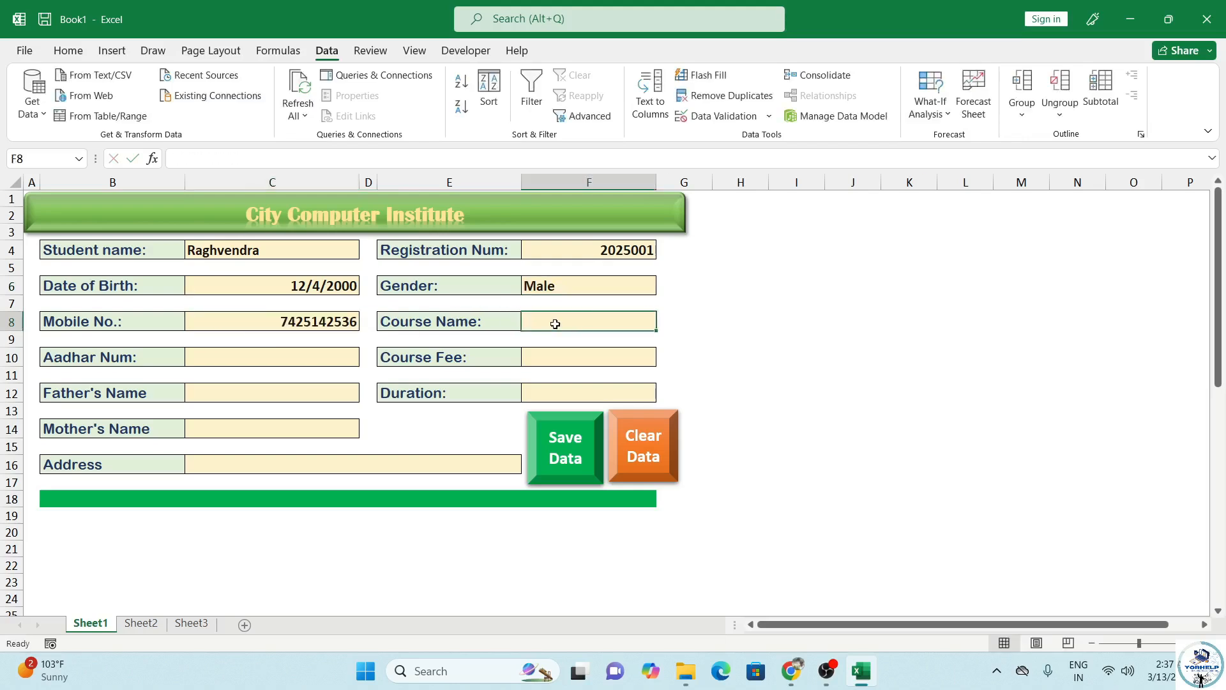
type("DCA")
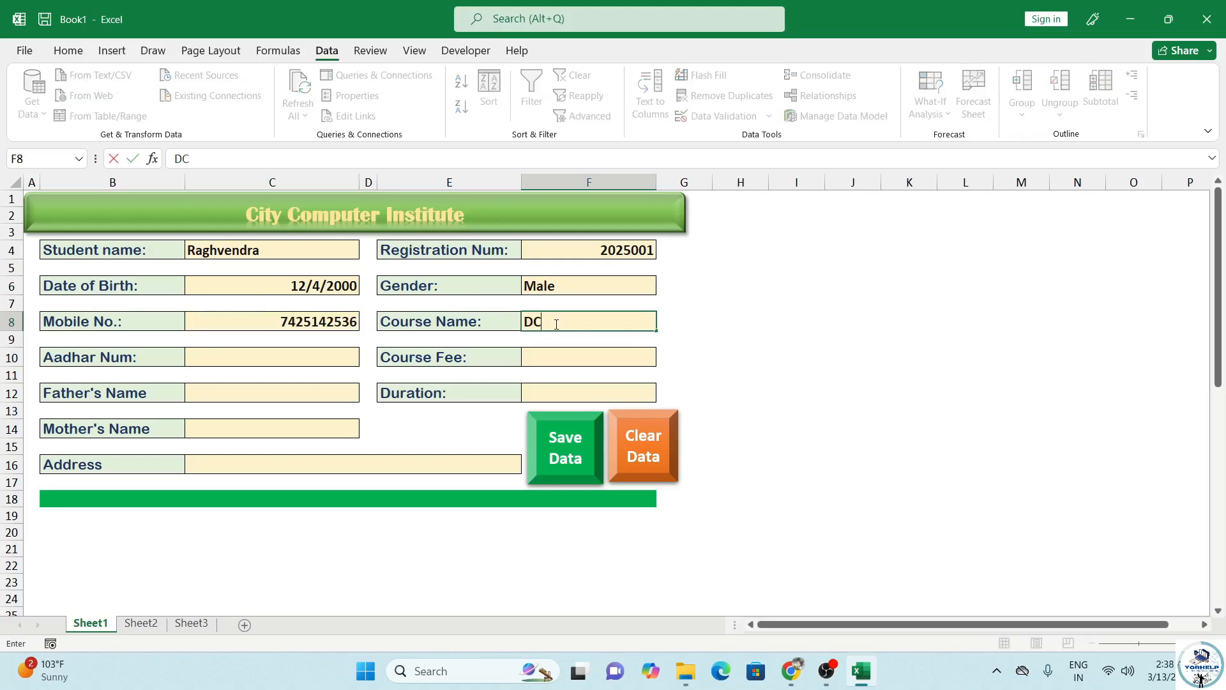
left_click(280, 358)
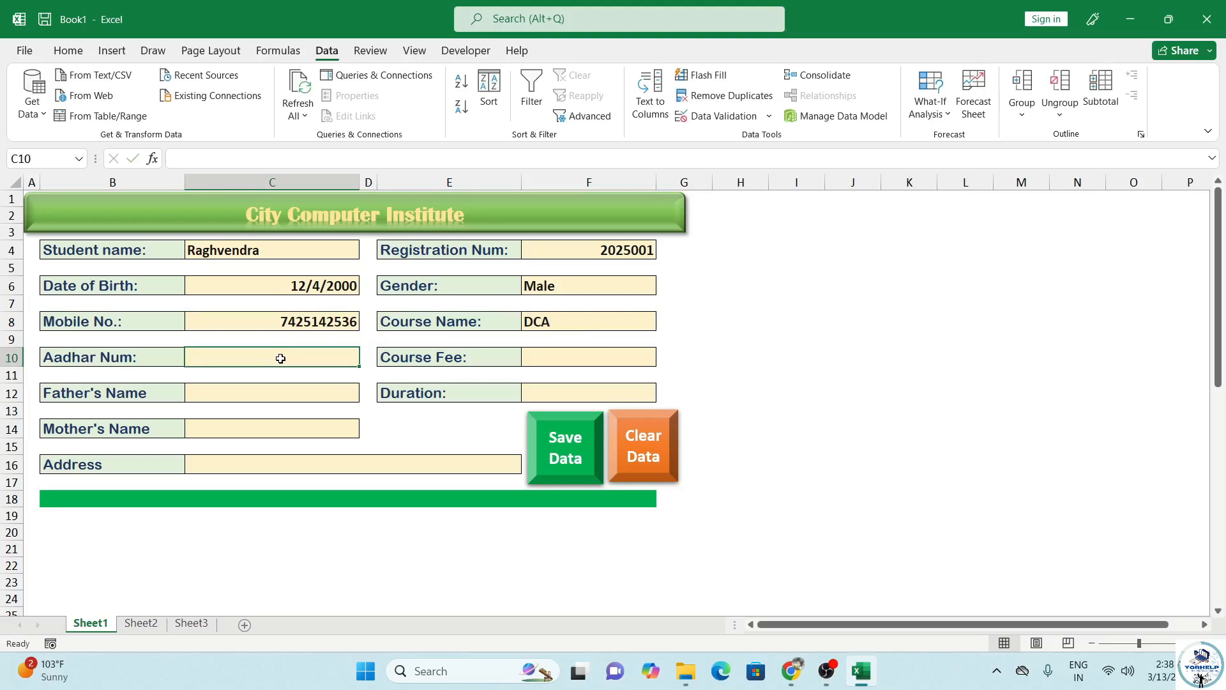
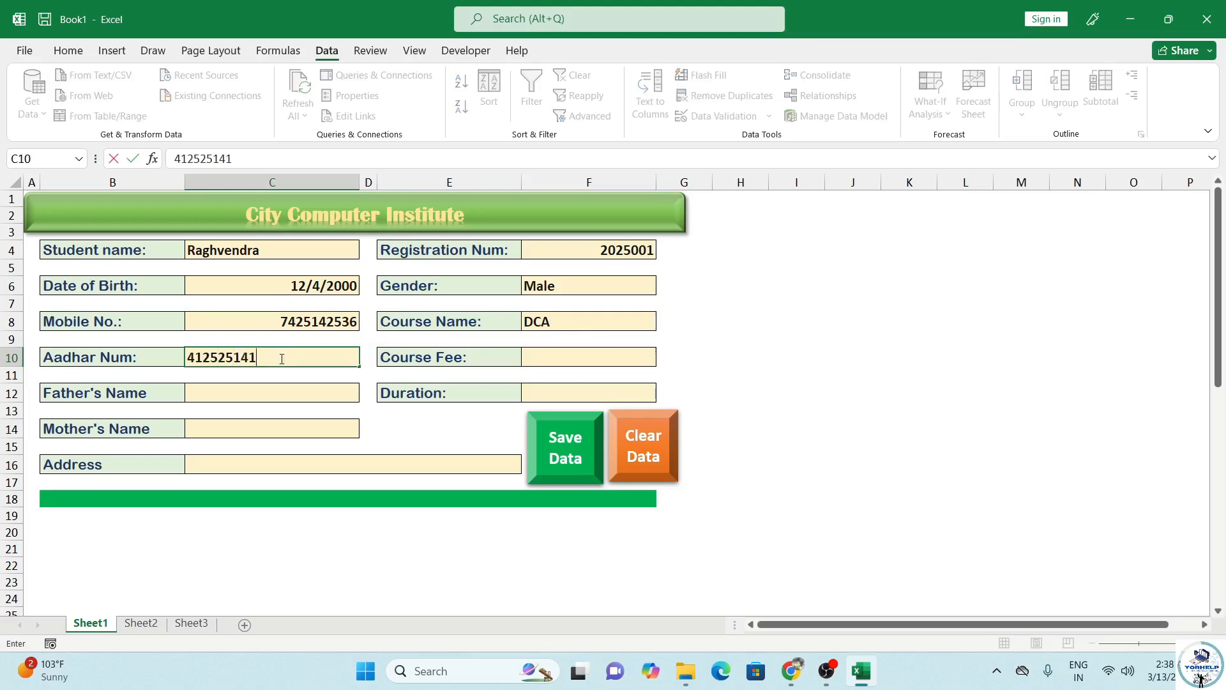
left_click(543, 357)
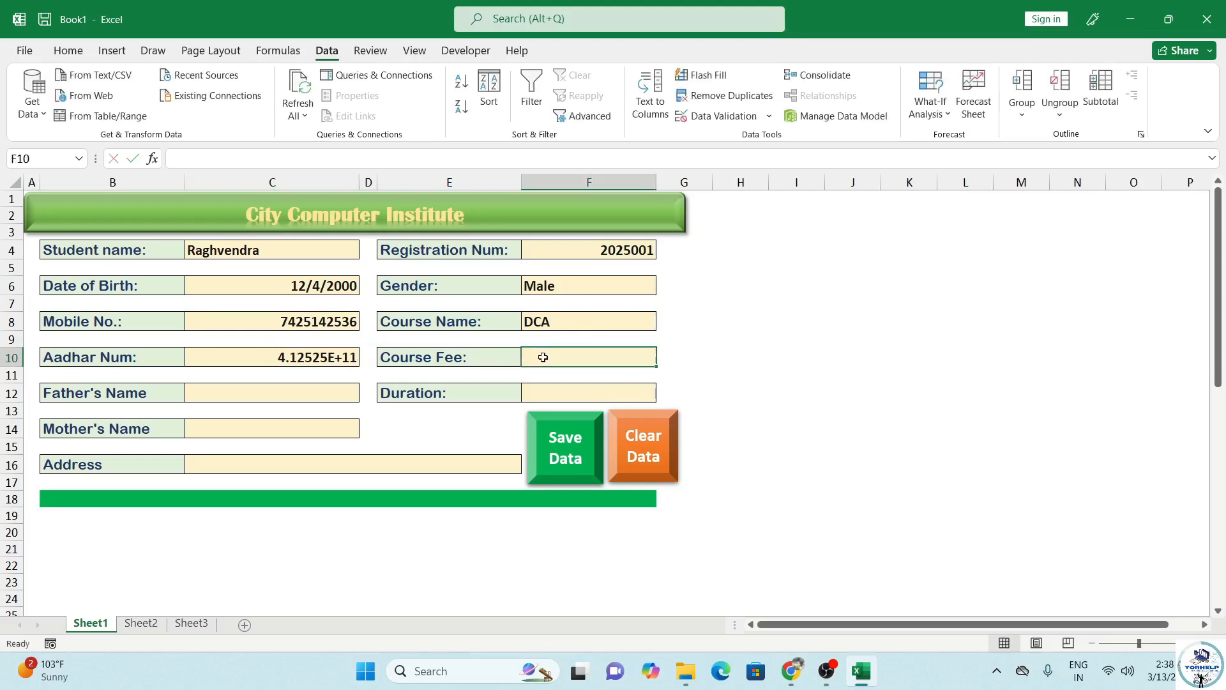
type("2500")
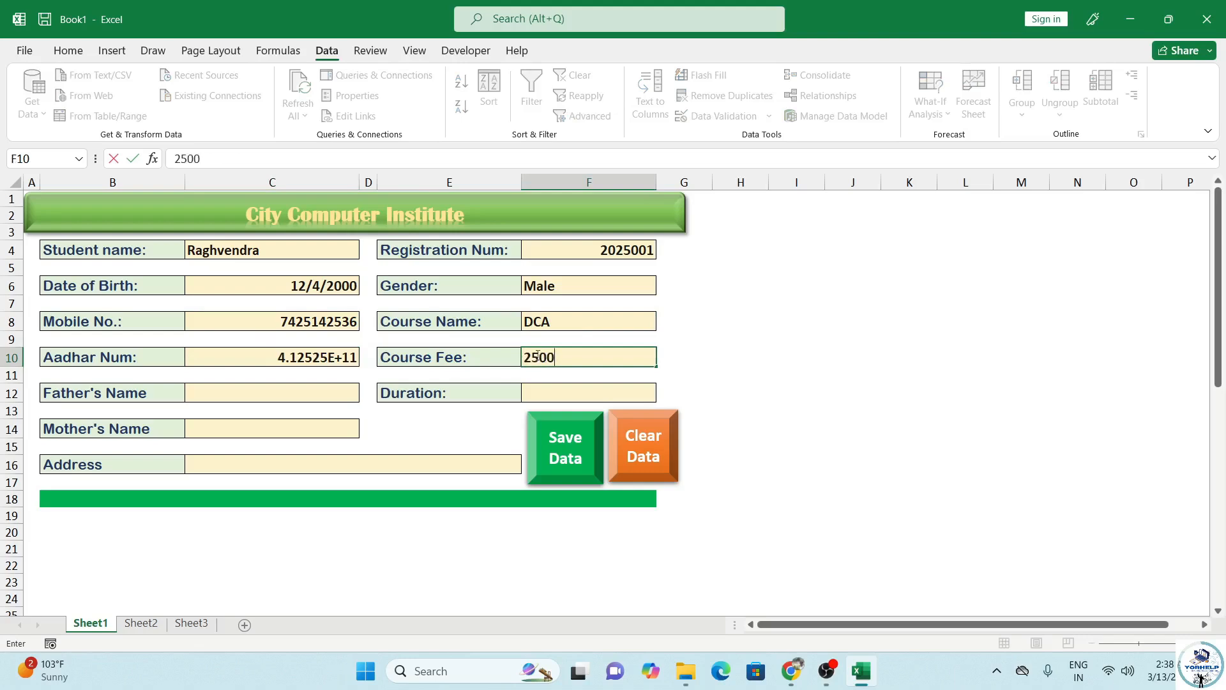
Step: Fill in the father's name, duration 6 Month, the mother's name and the address, fixing a typo
left_click(248, 391)
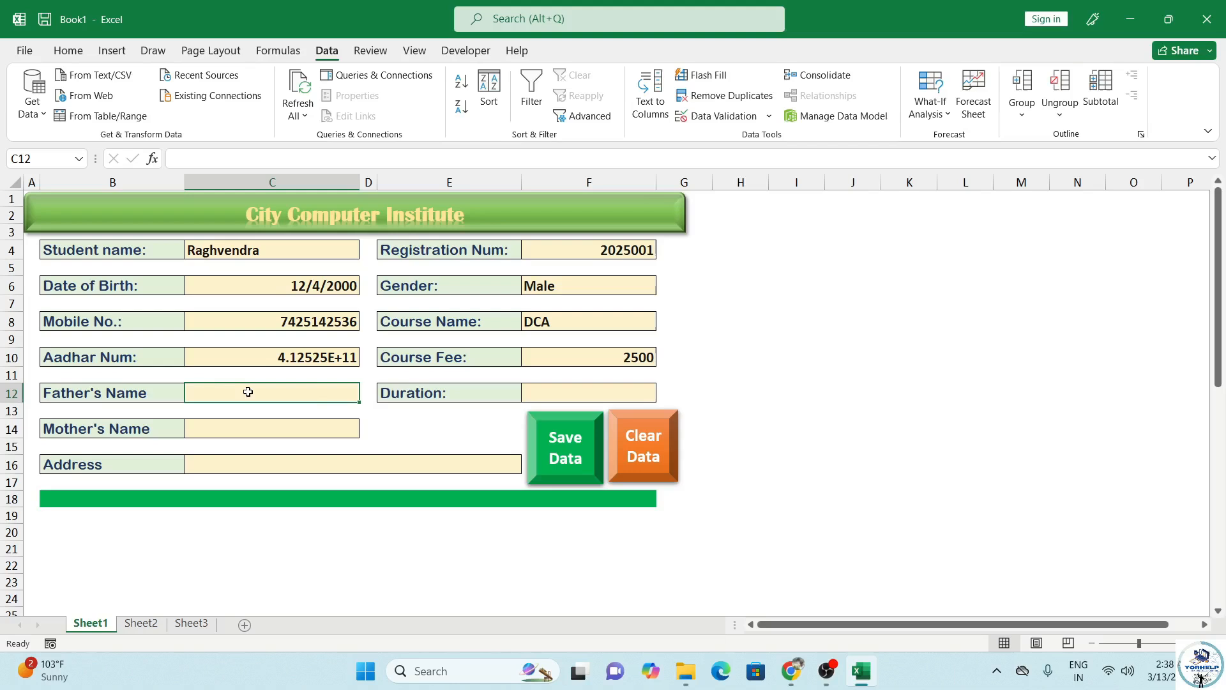
type("Harendra")
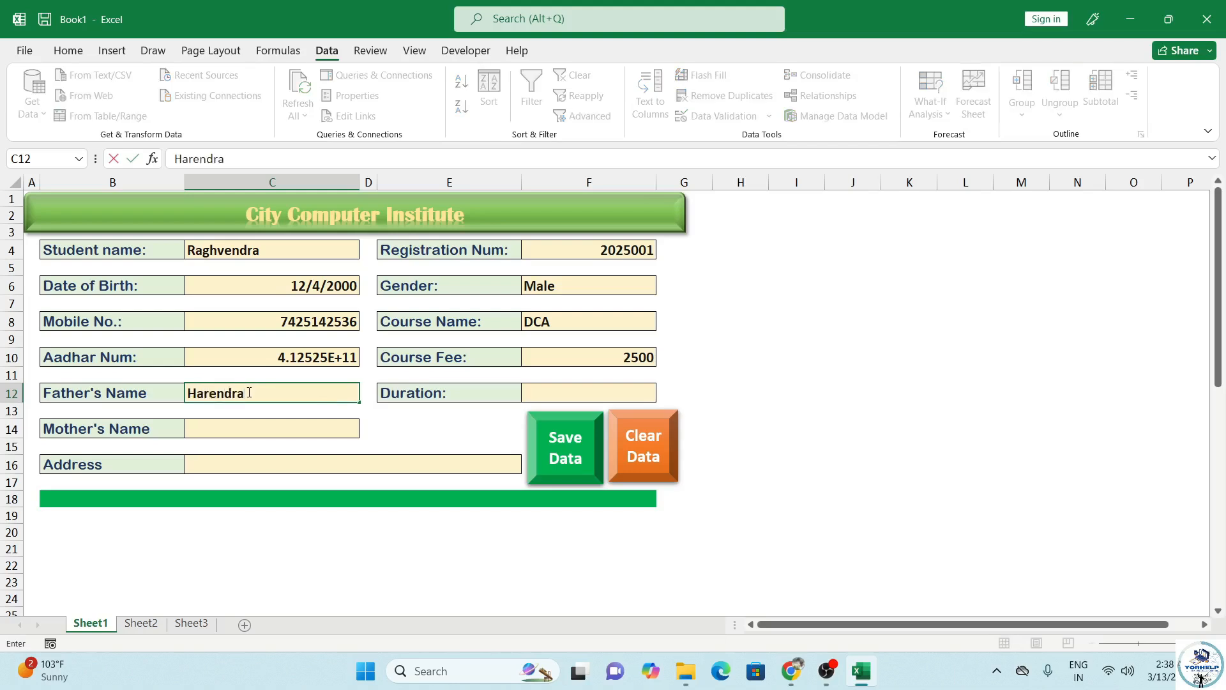
left_click(581, 394)
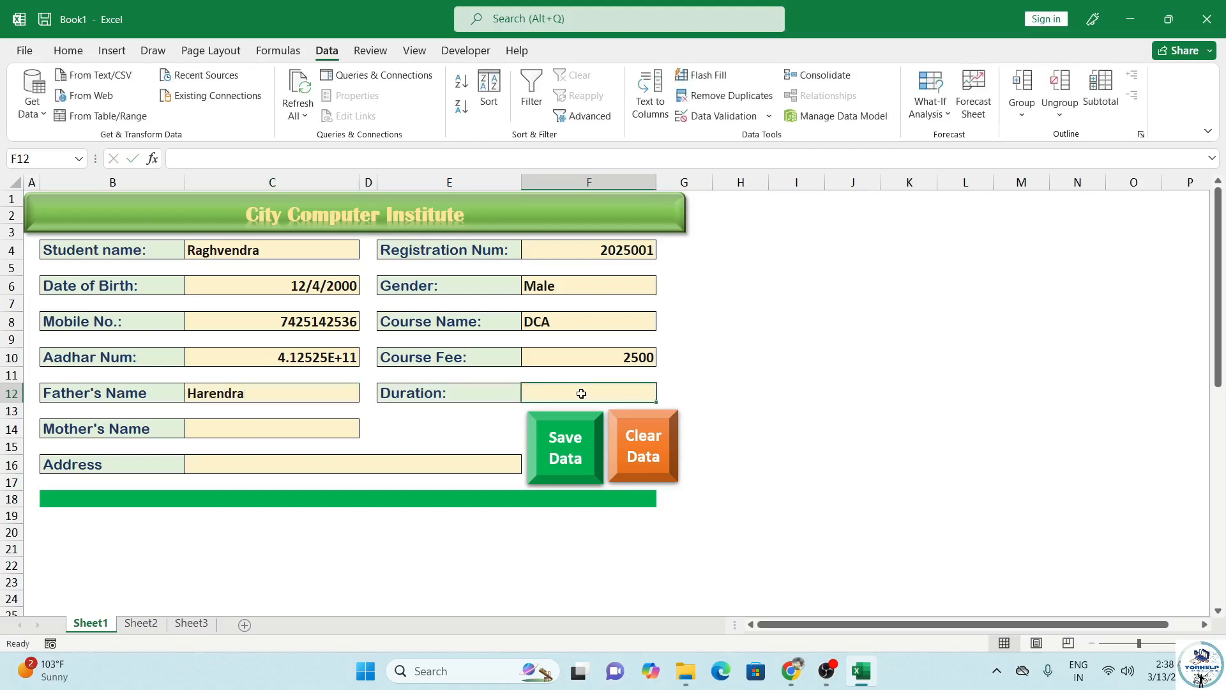
type("6 Month")
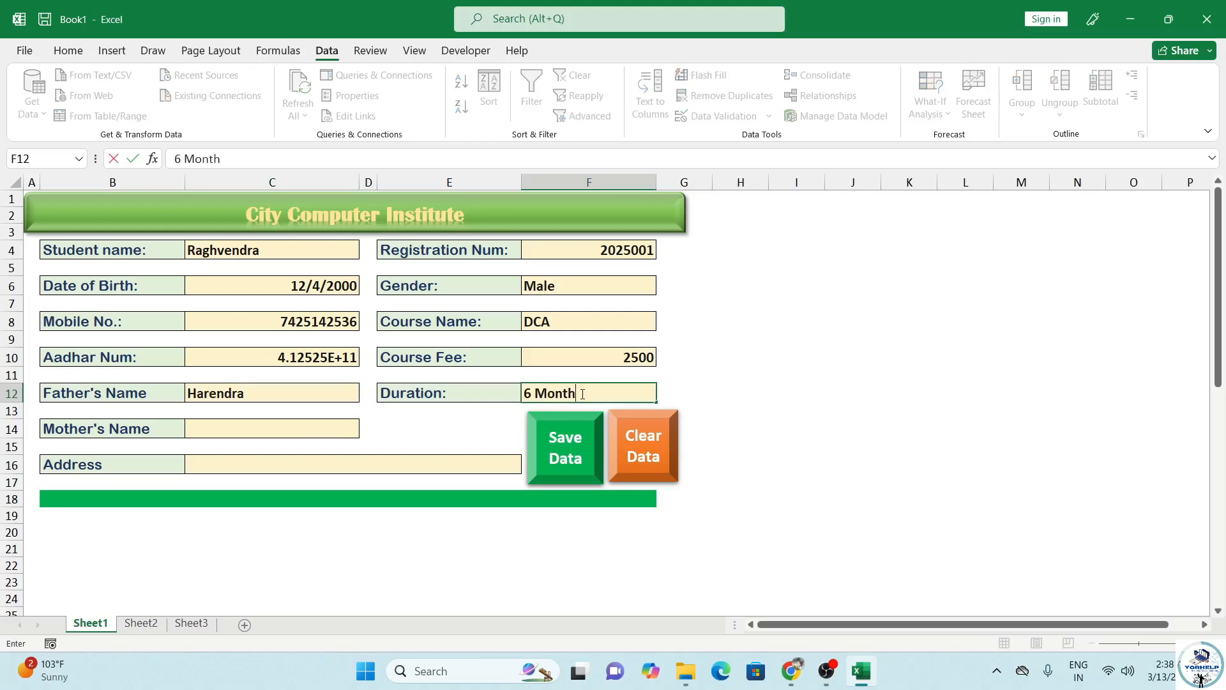
left_click(239, 426)
type("S")
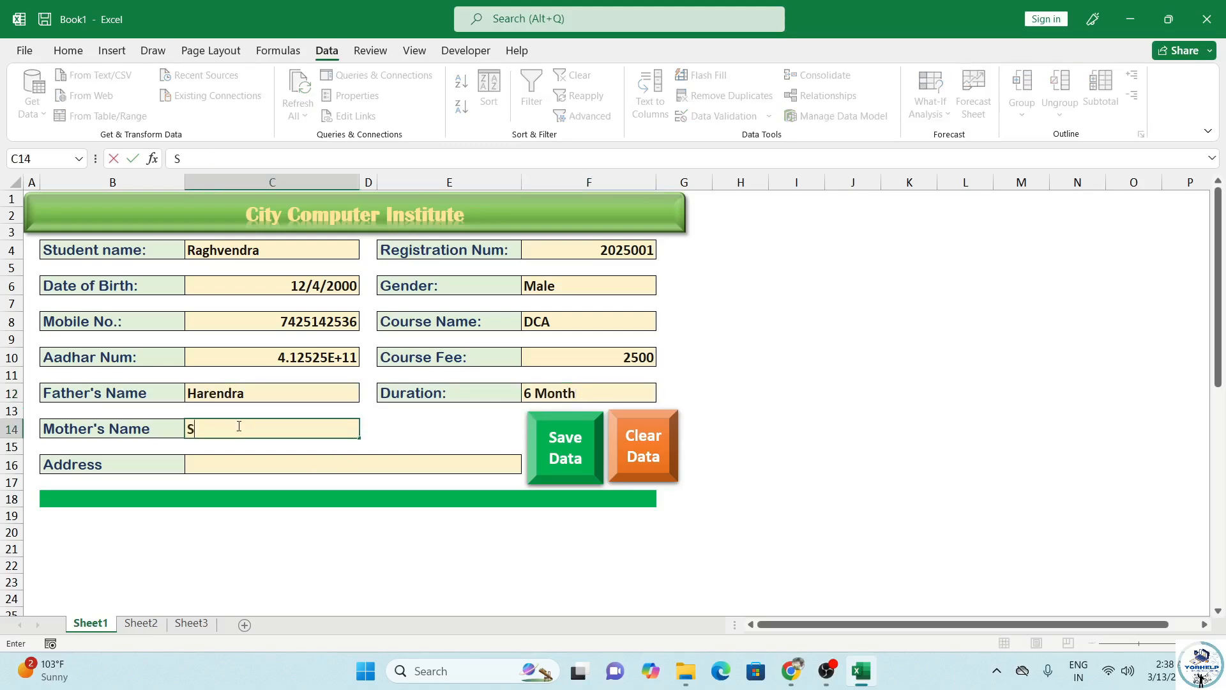
type("arita")
left_click(238, 467)
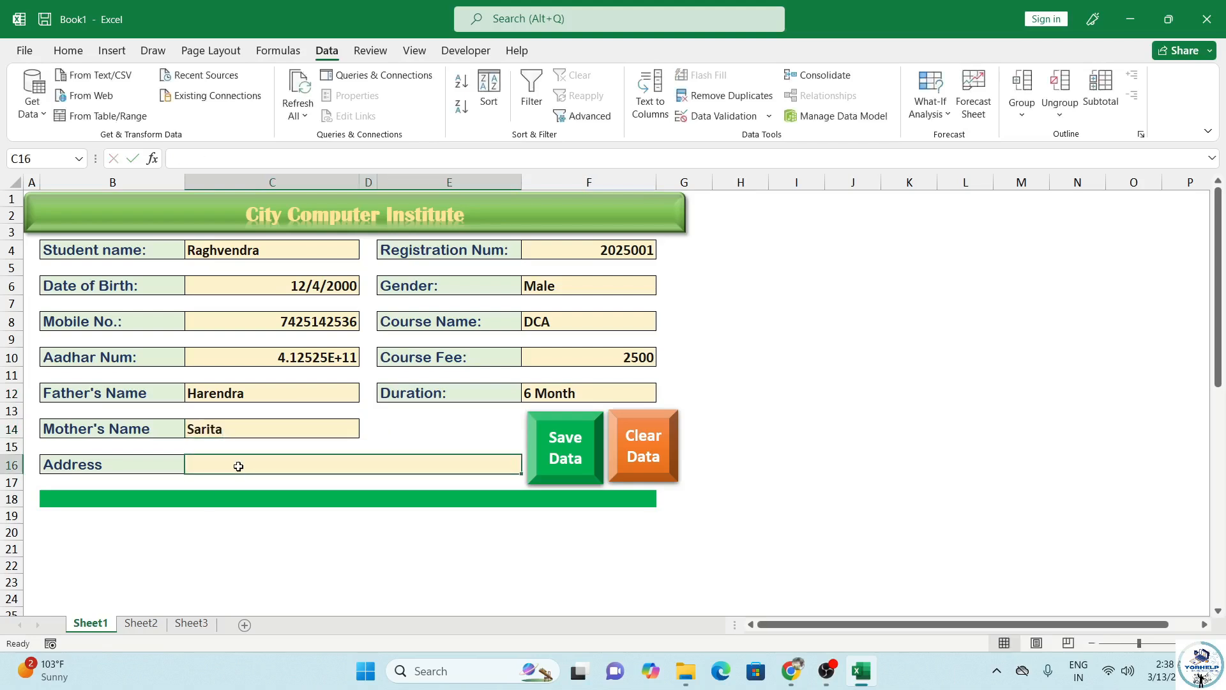
type("Bihgaoo")
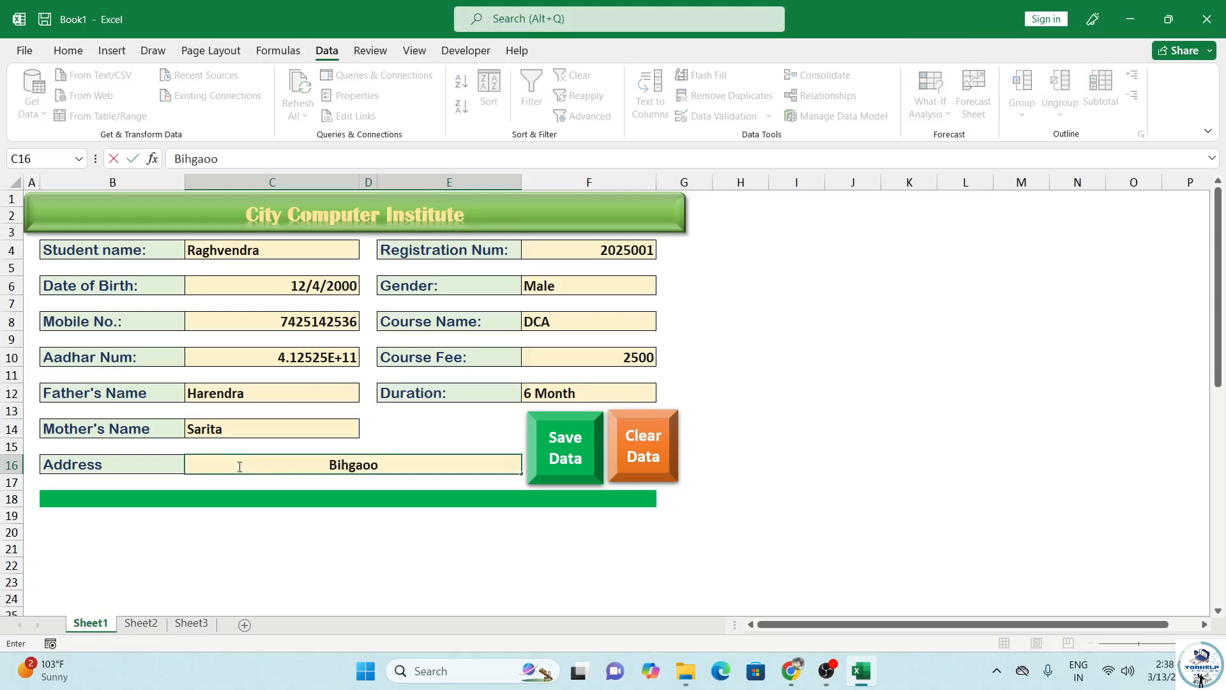
key("BackSpace")
type("n Jhansi")
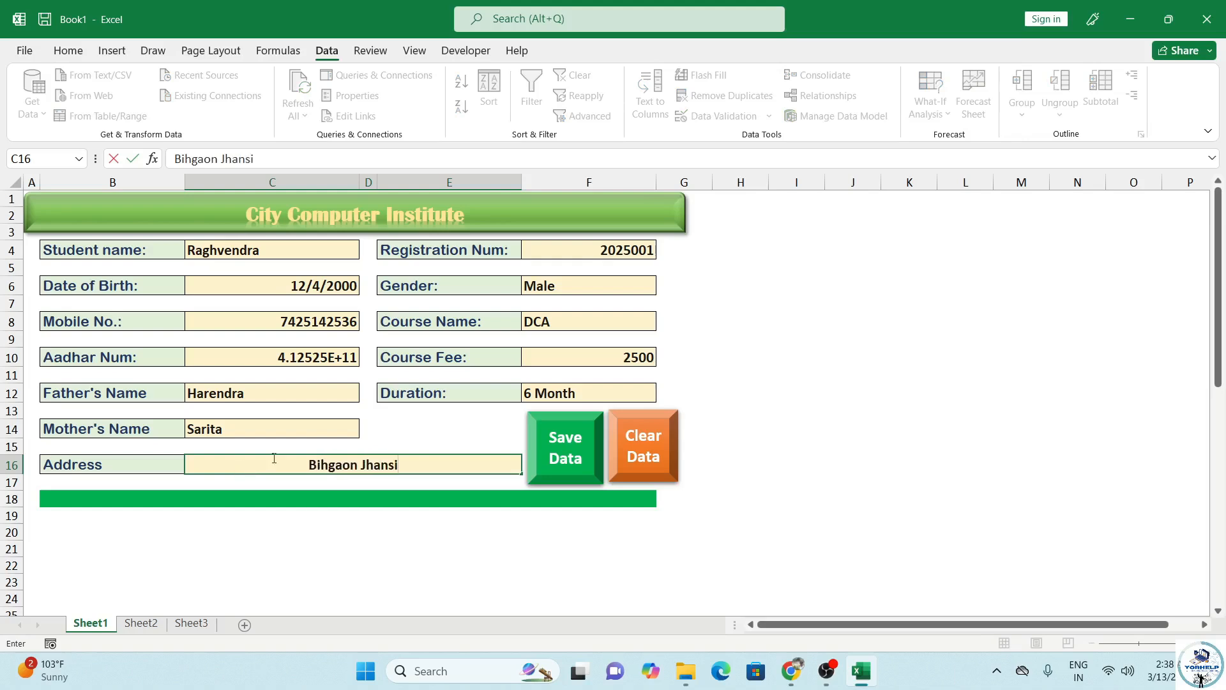
left_click(367, 457)
Step: Left-align the form values in C4:F12 and the mother's name and address cells
left_click_drag(283, 250, 283, 458)
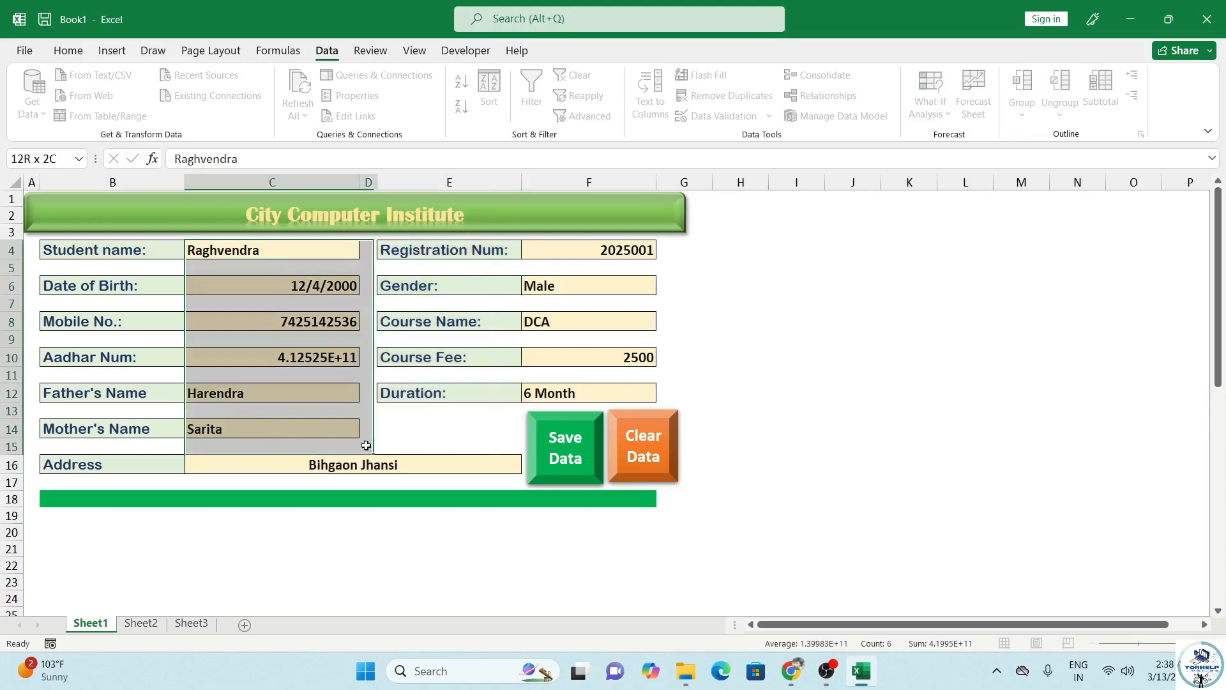
left_click_drag(452, 462, 636, 396)
left_click(68, 52)
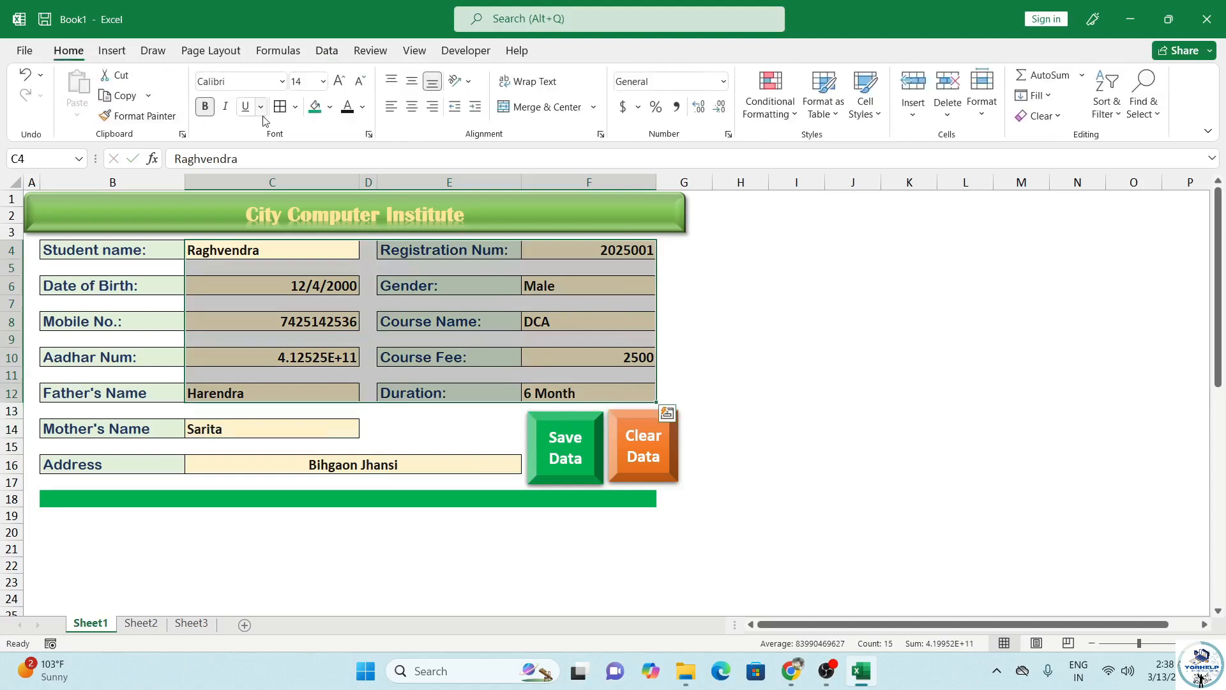
left_click(391, 107)
left_click_drag(270, 437, 300, 464)
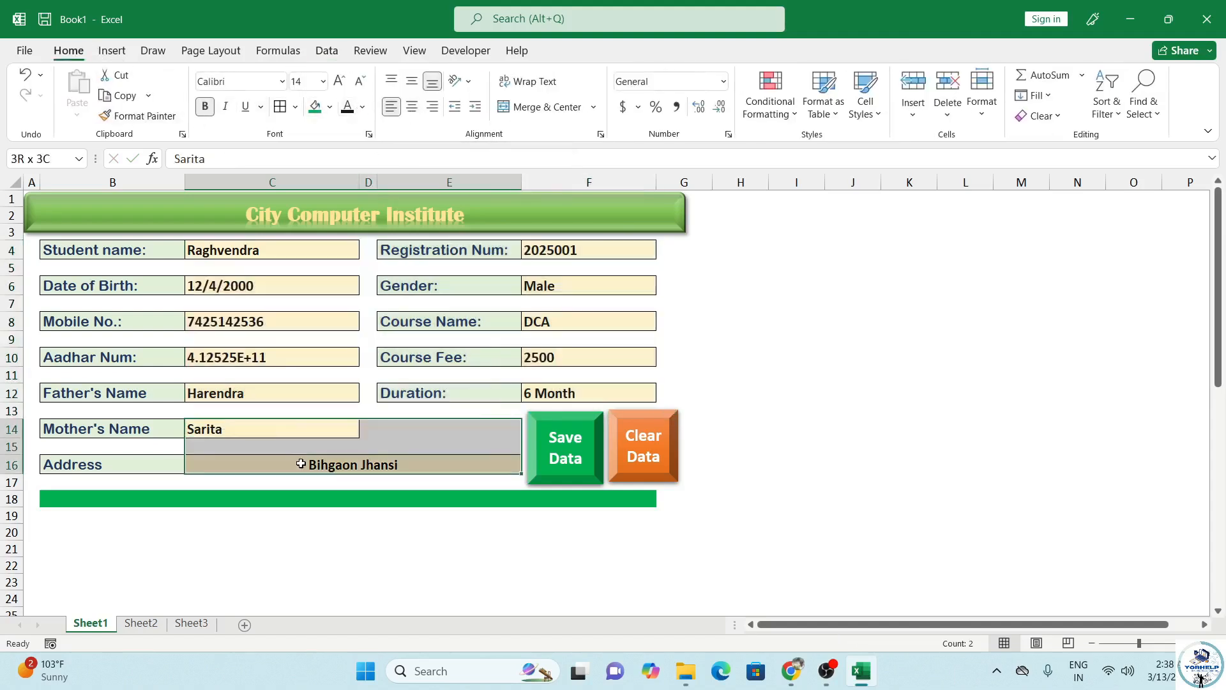
left_click(392, 107)
left_click(305, 427)
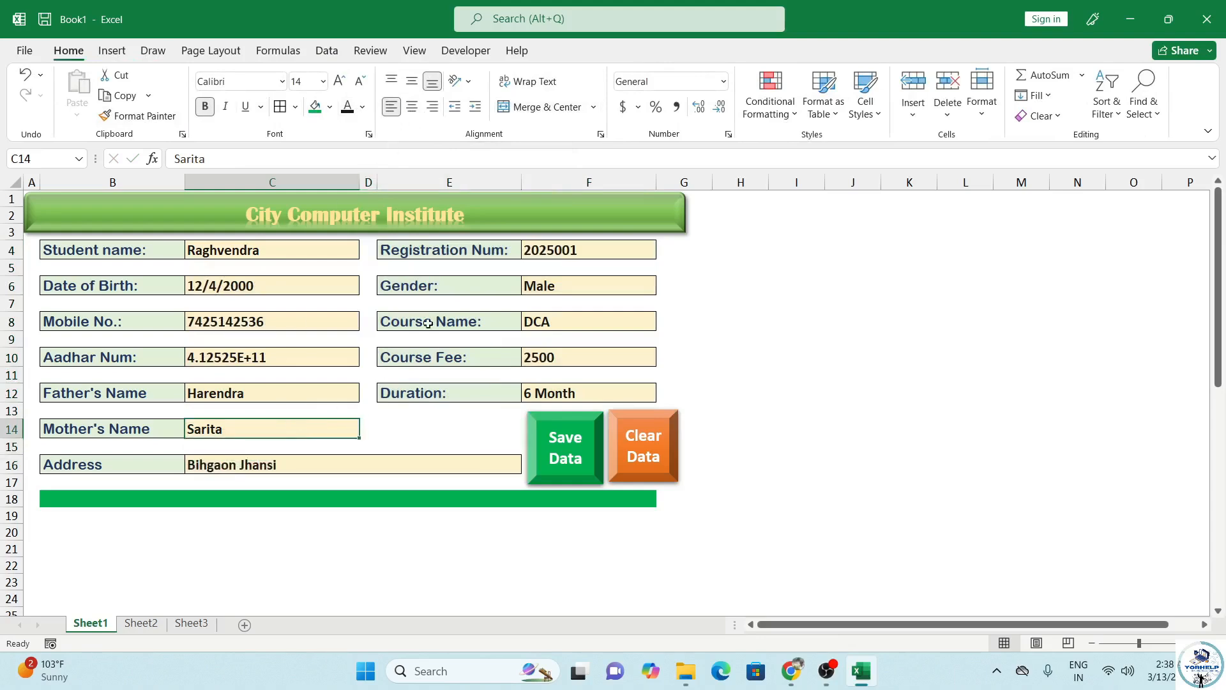
left_click(424, 446)
Step: Format the Aadhar cell C10 as Number so the full number shows instead of scientific notation
scroll(375, 356, "down", 1)
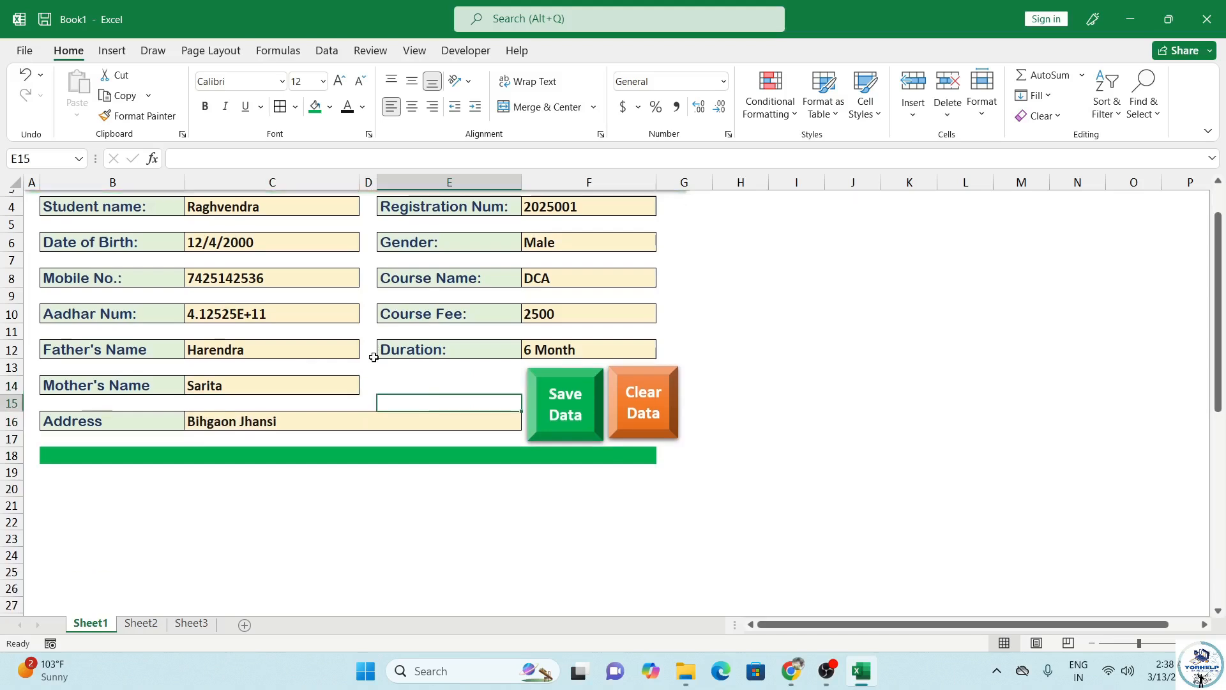
scroll(306, 338, "up", 1)
left_click(296, 360)
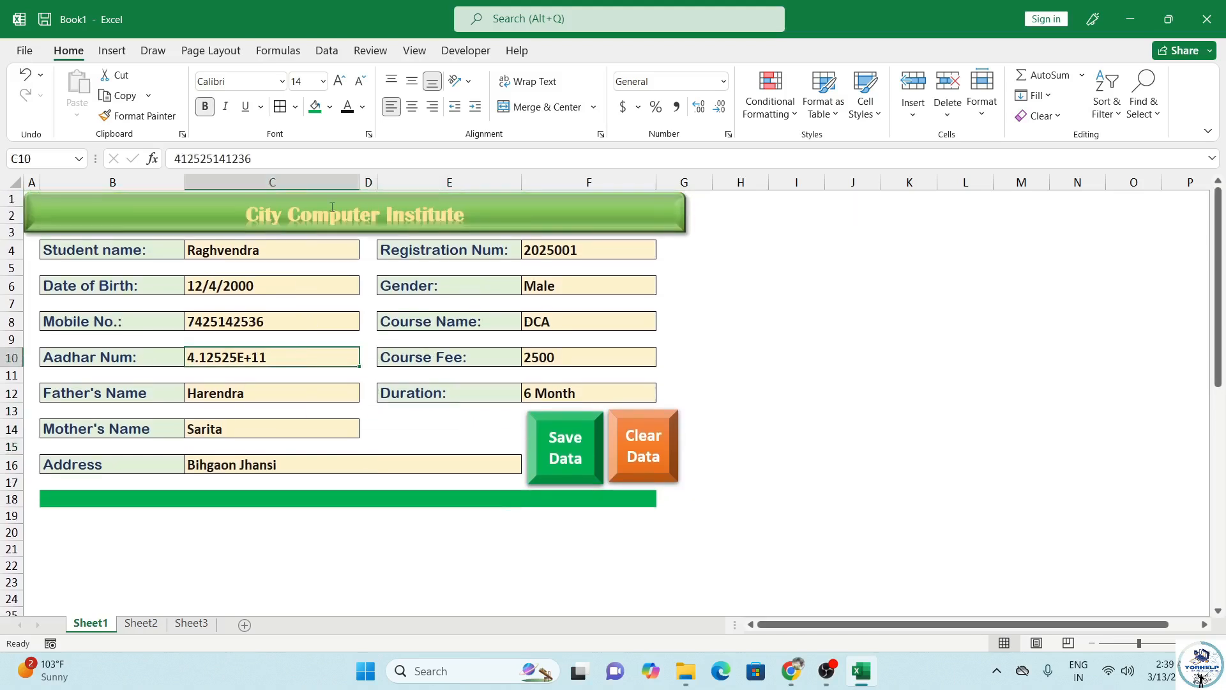
left_click(723, 81)
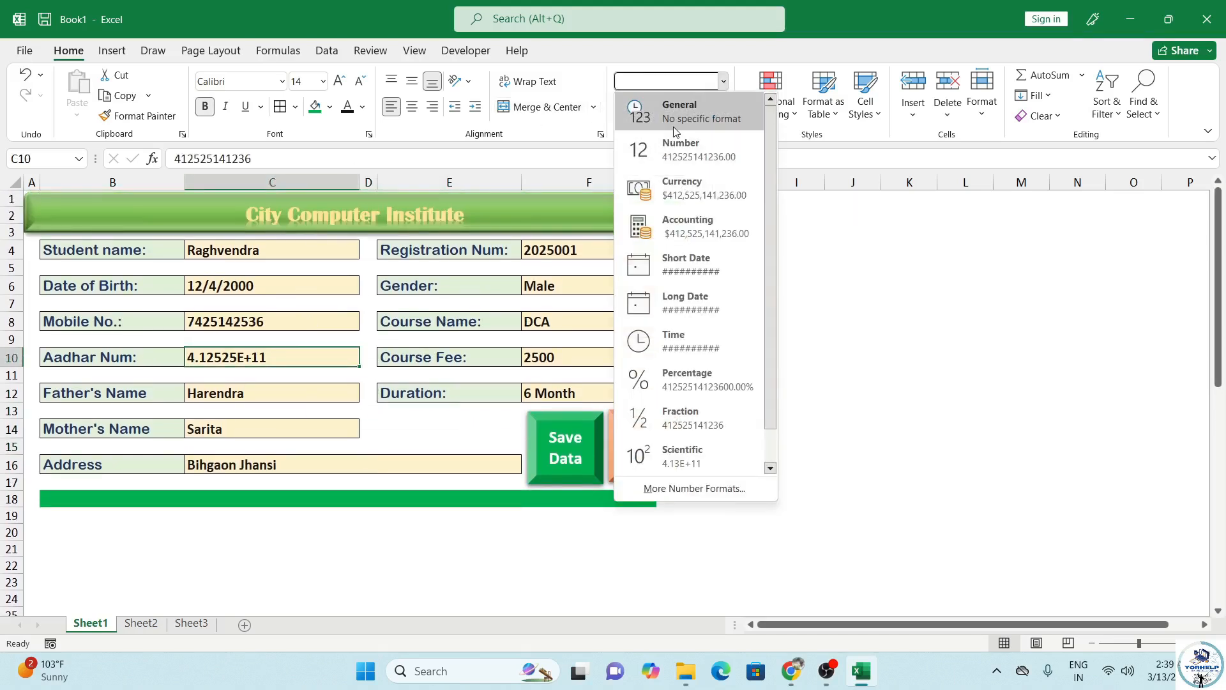
left_click(681, 149)
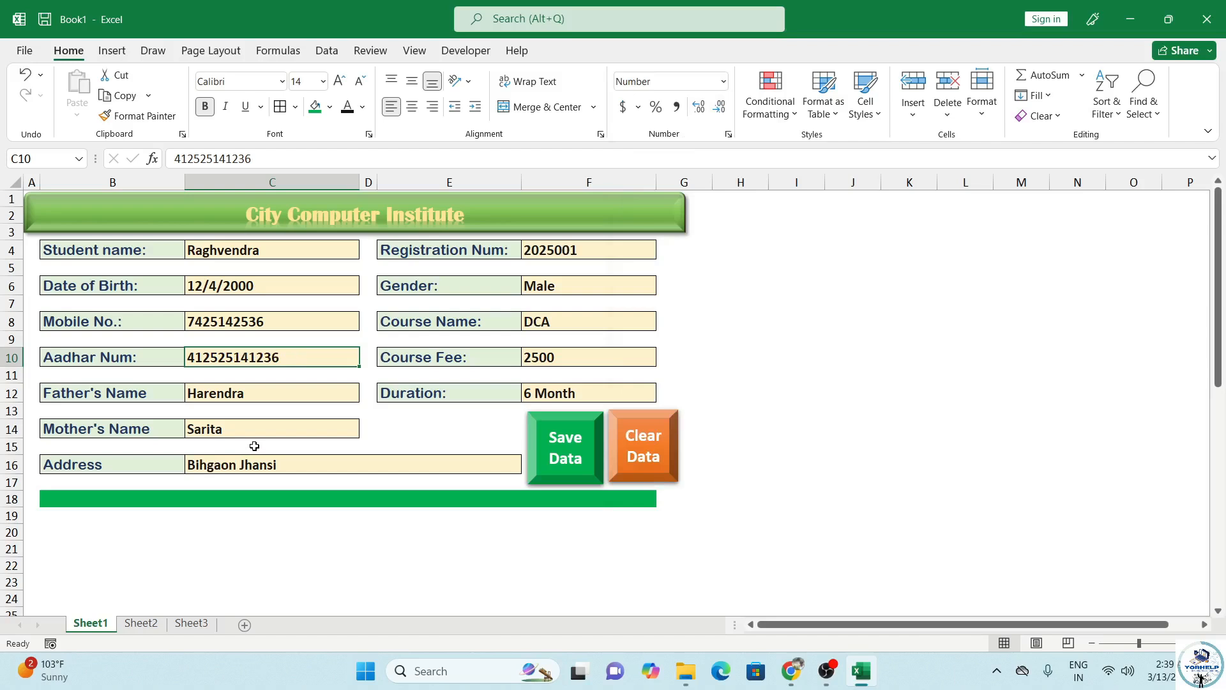
left_click(577, 246)
left_click(270, 283)
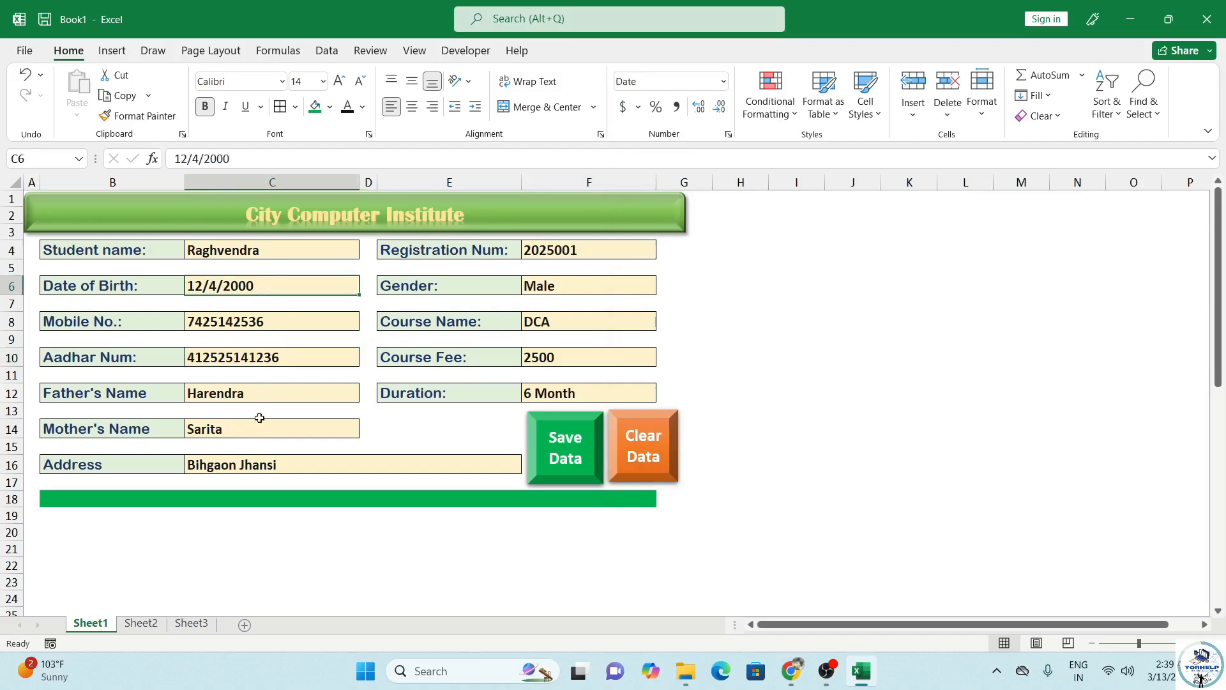
Step: Format the linked date of birth cell C36 as Short Date
scroll(268, 424, "down", 2)
scroll(277, 456, "down", 9)
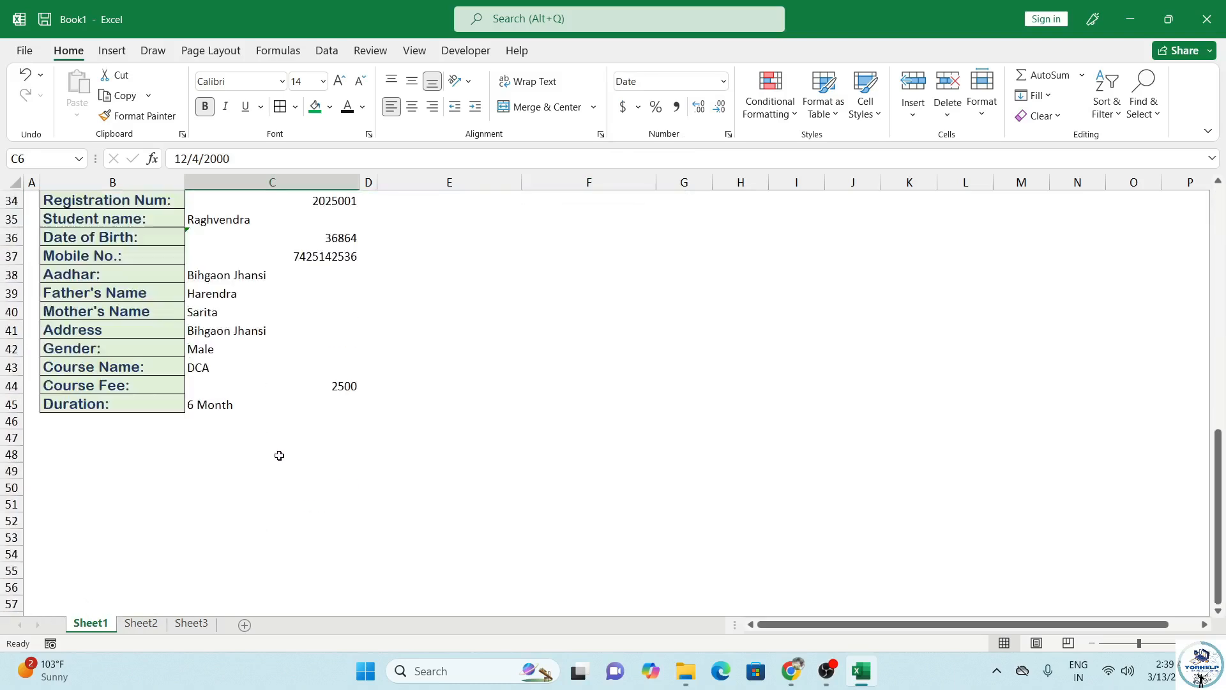
scroll(279, 456, "up", 3)
left_click(330, 401)
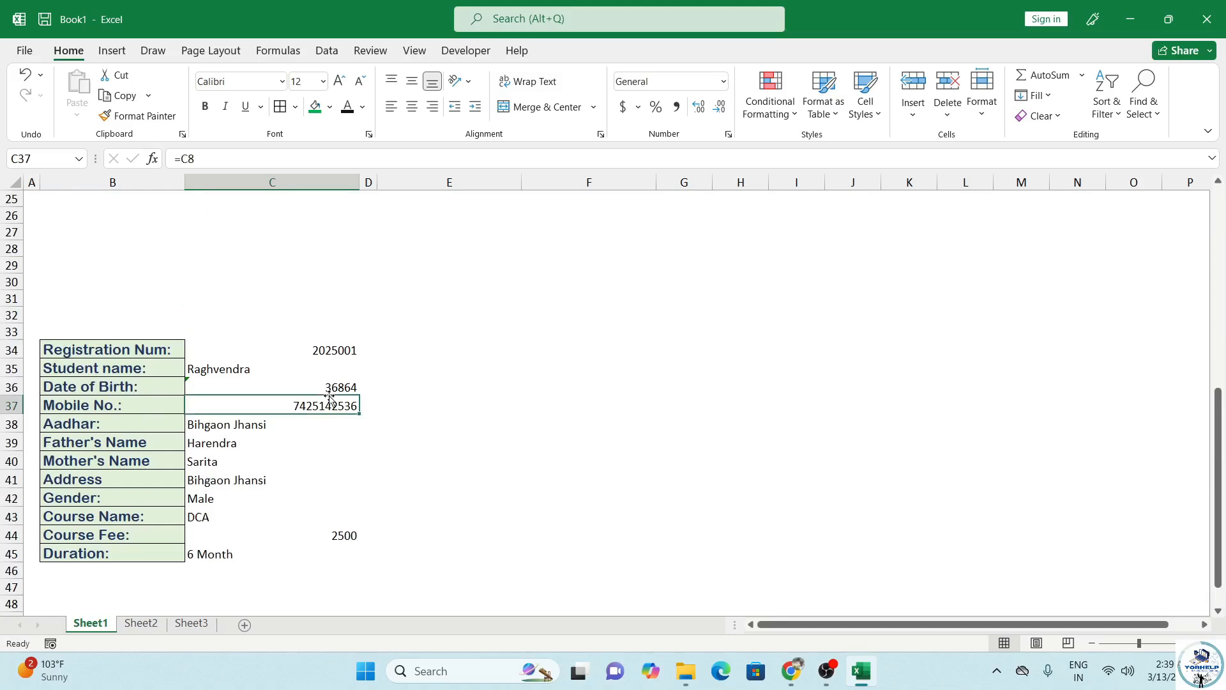
left_click(330, 387)
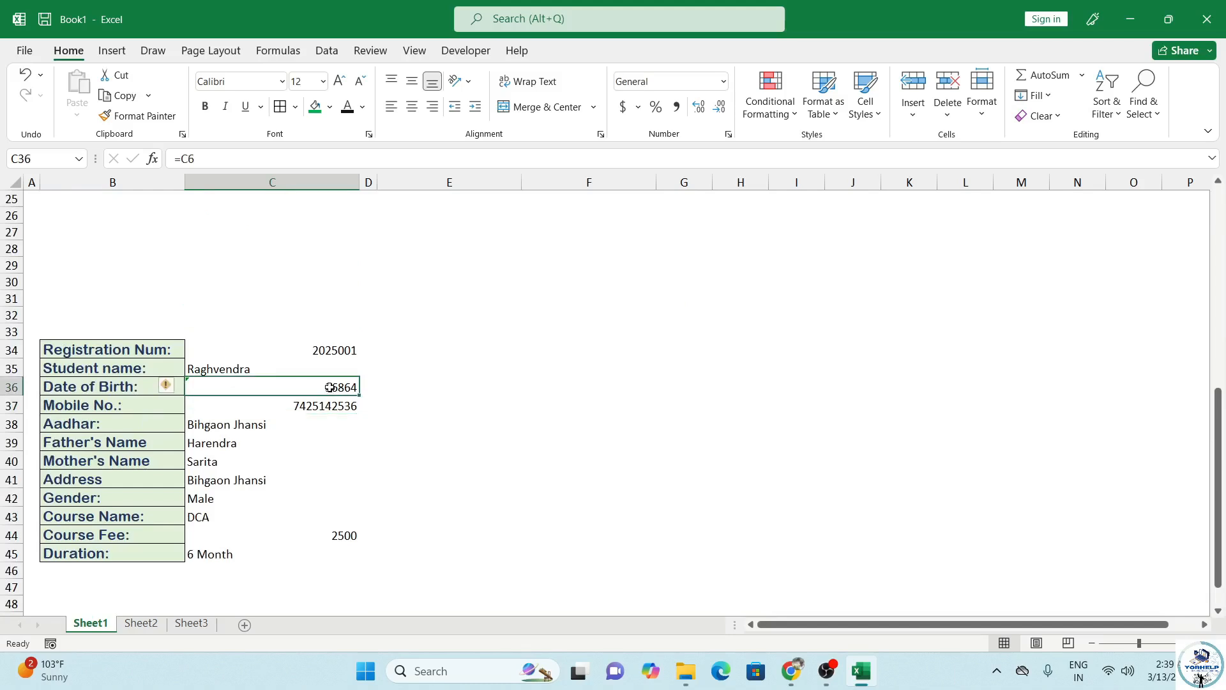
left_click(723, 81)
left_click(711, 264)
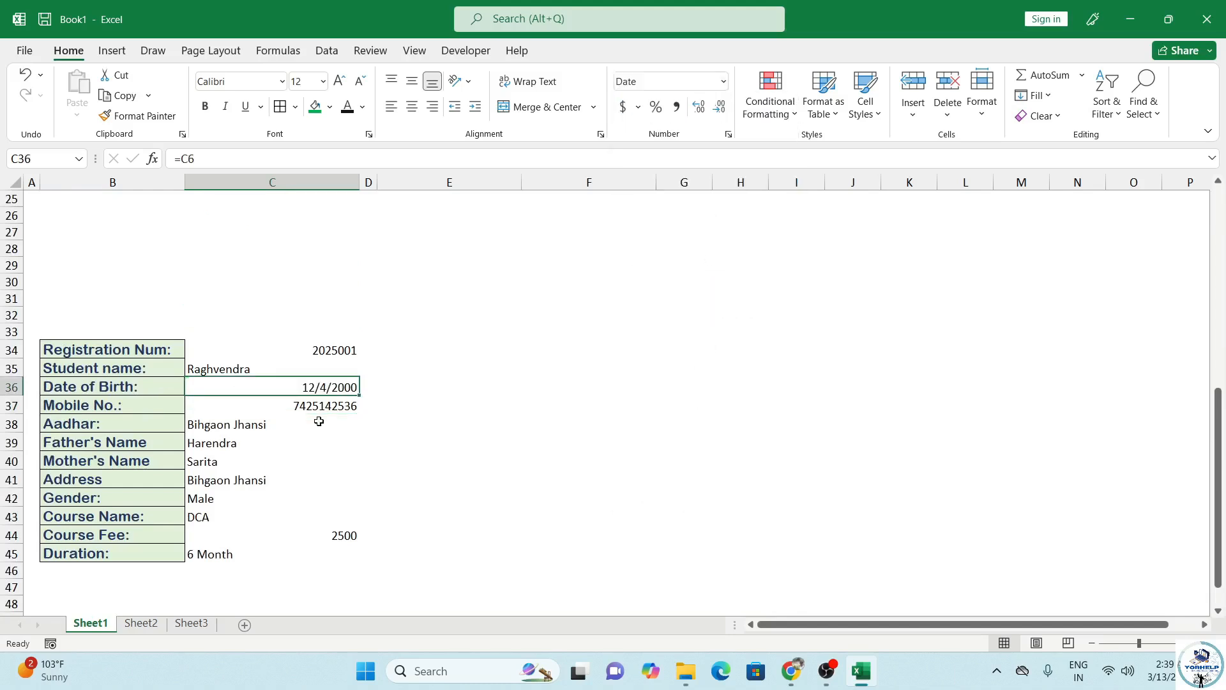
Step: Correct the linked Aadhar formula in C38 to =C10
left_click(331, 405)
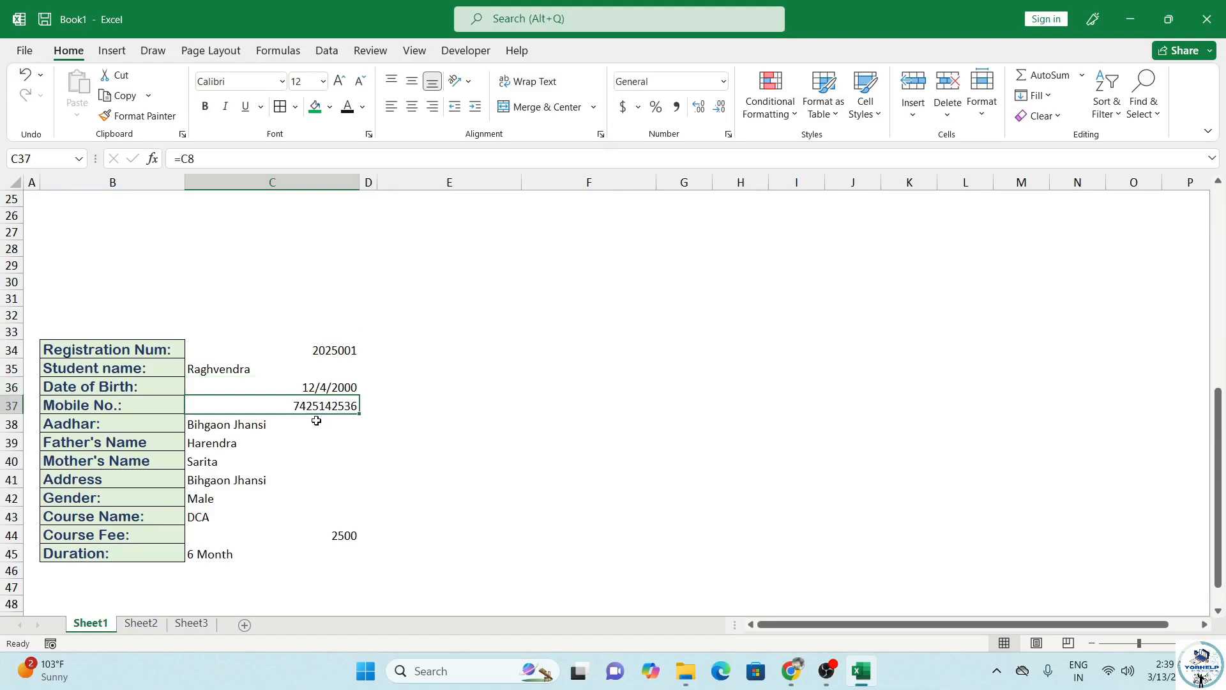
left_click(316, 426)
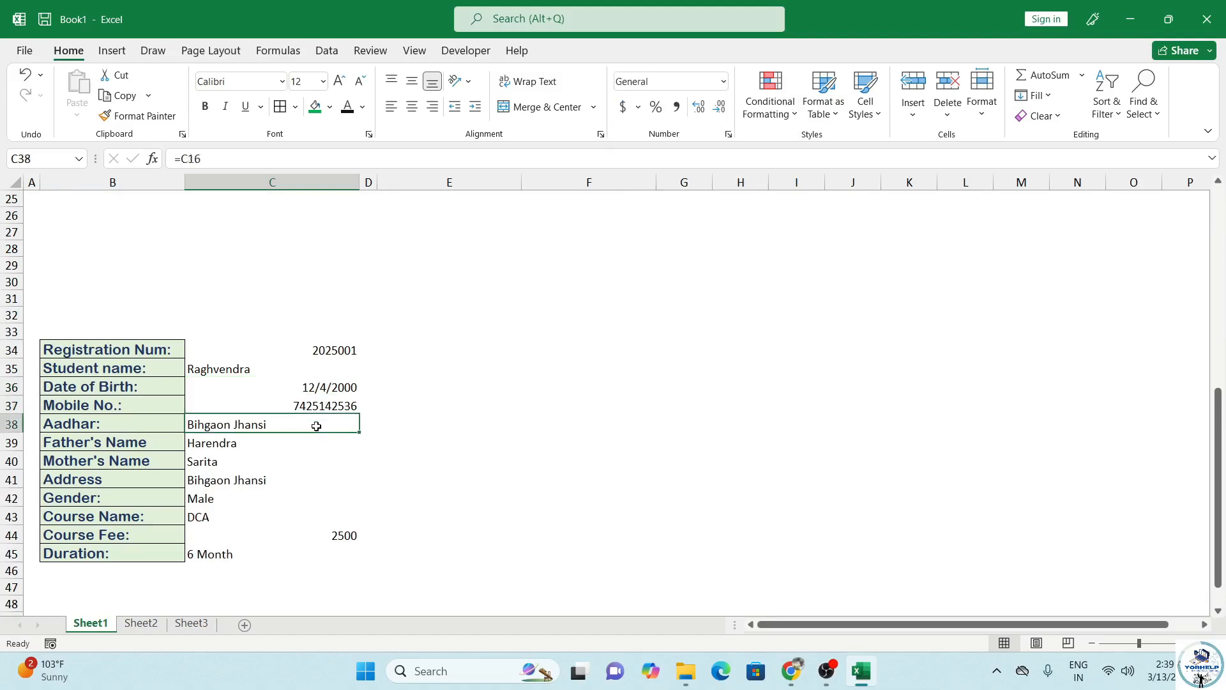
left_click(276, 352)
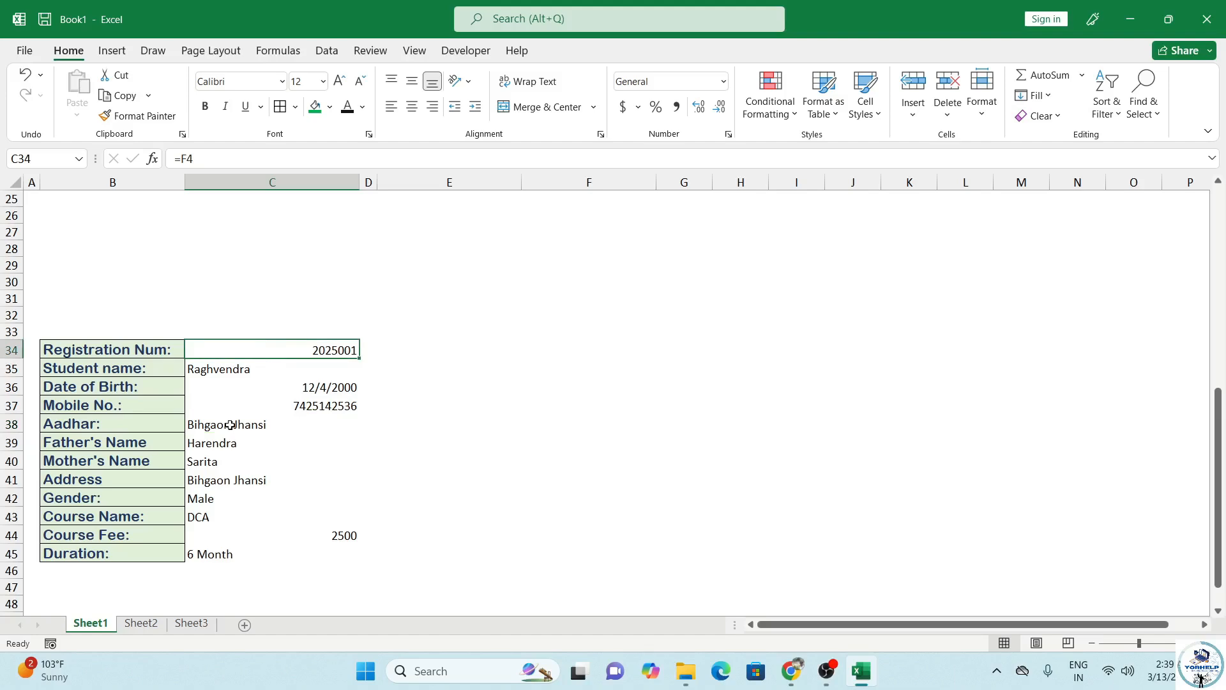
key("Down")
key("Down")
key("Down")
key("Down")
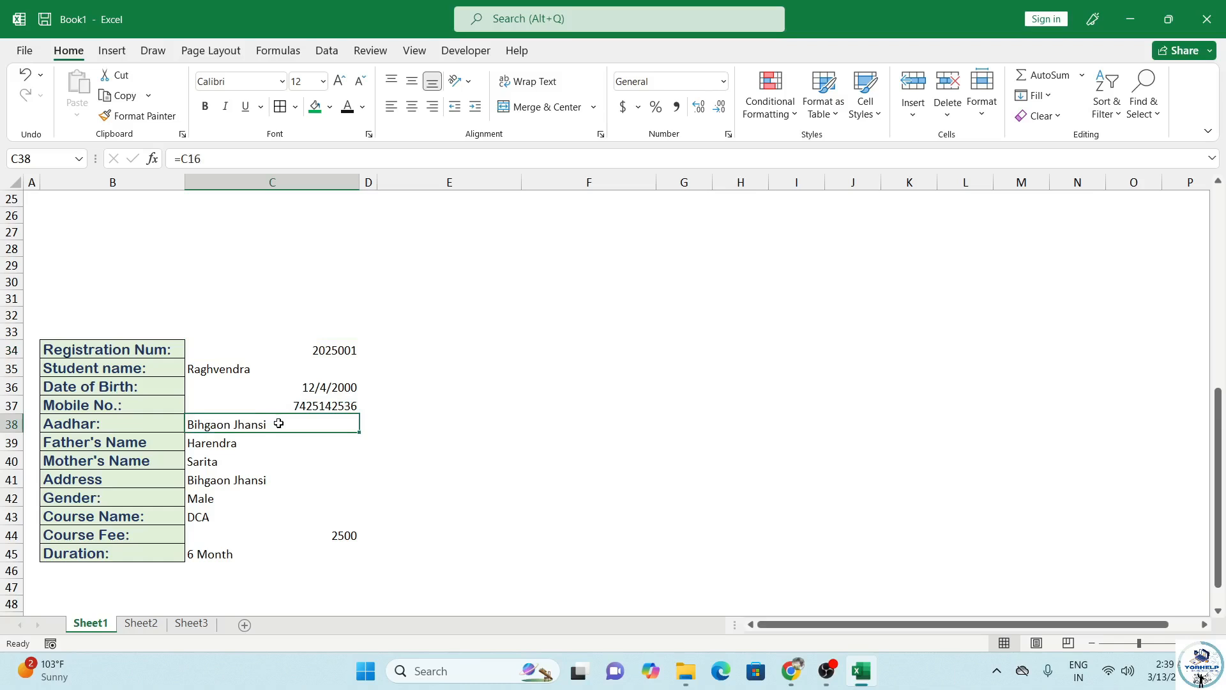
left_click(222, 158)
key("BackSpace")
key("BackSpace")
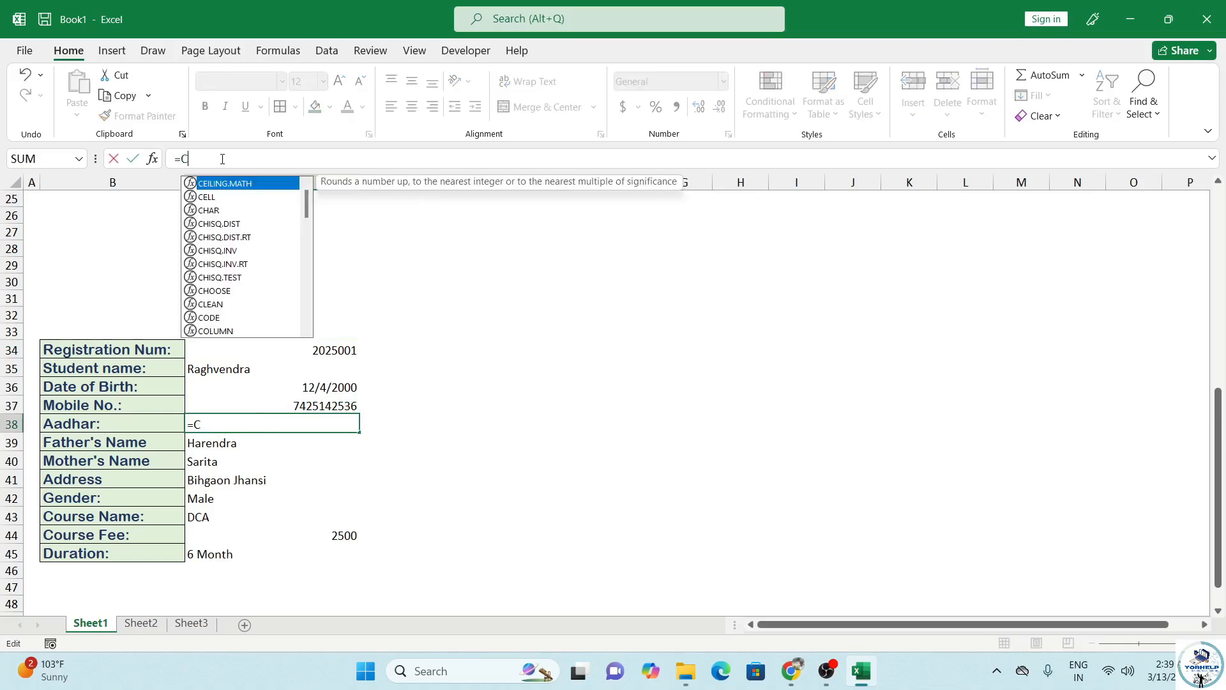
key("BackSpace")
scroll(384, 329, "up", 8)
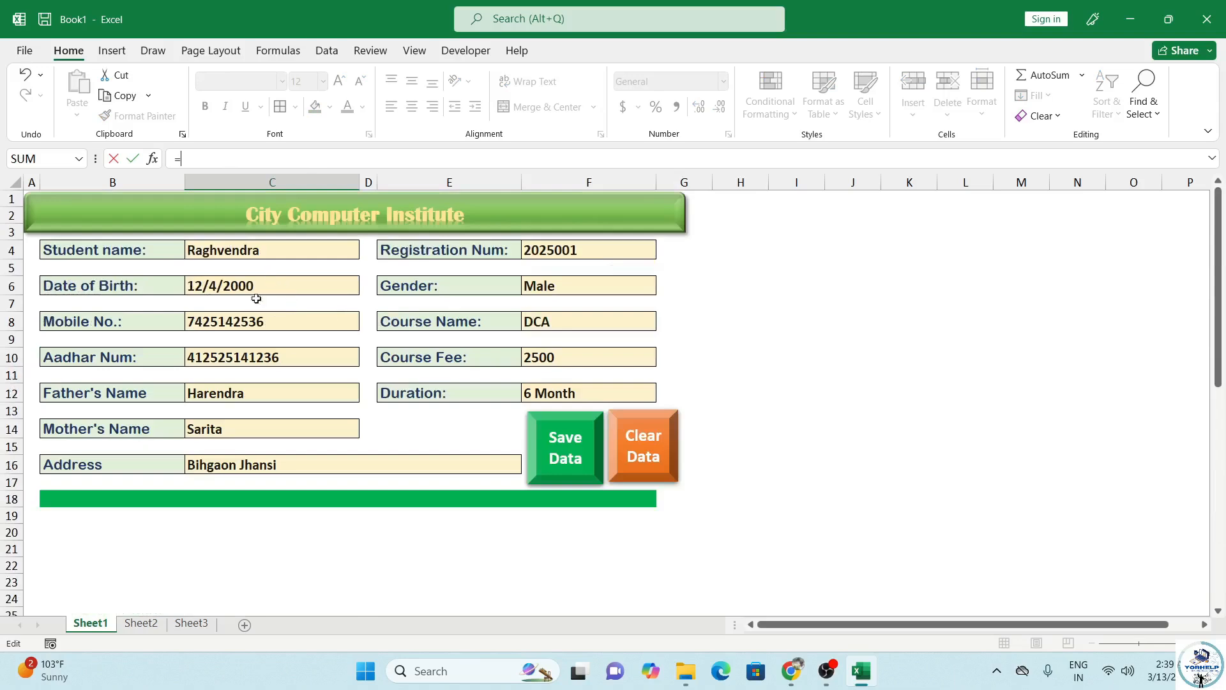
left_click(242, 356)
key("Return")
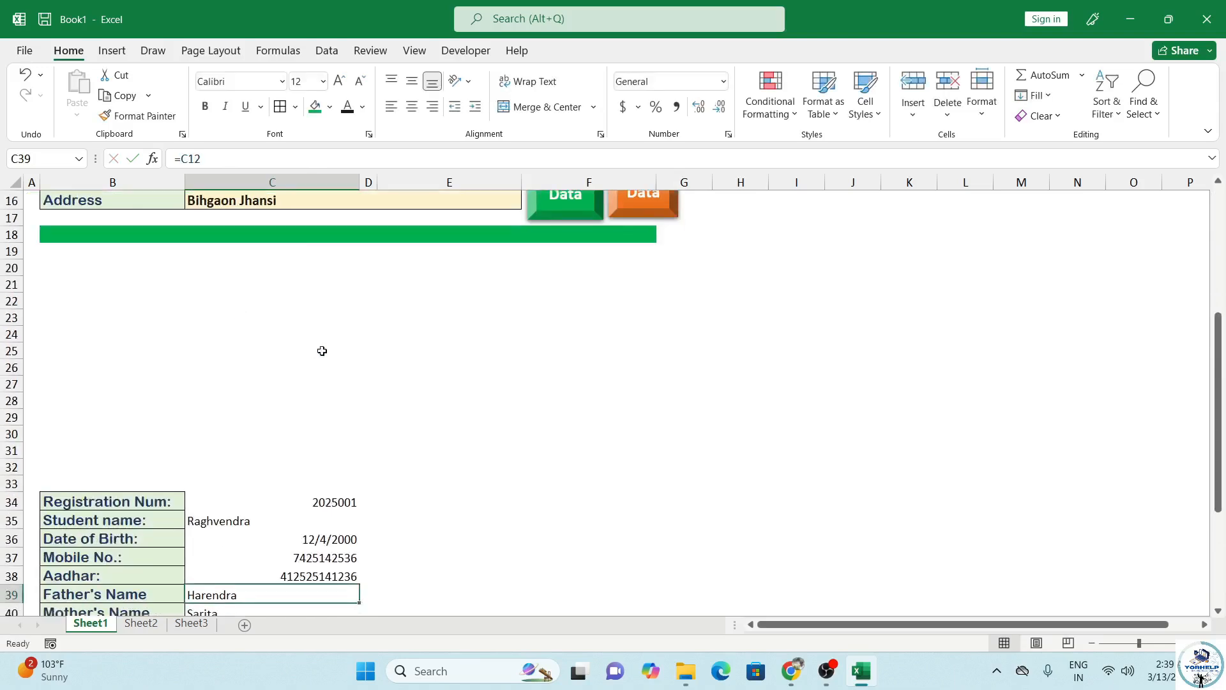
scroll(322, 351, "down", 2)
left_click(326, 476)
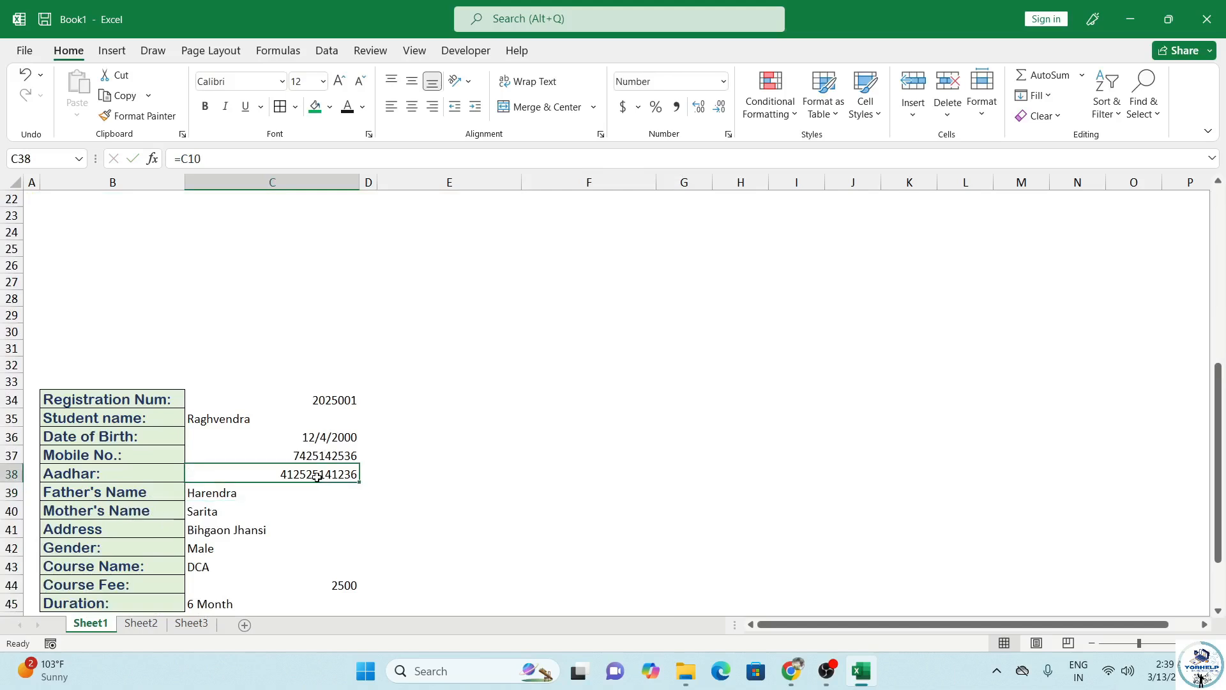
Step: Left-align the linked values C34:C45 and set their font size to 14
left_click_drag(256, 400, 315, 539)
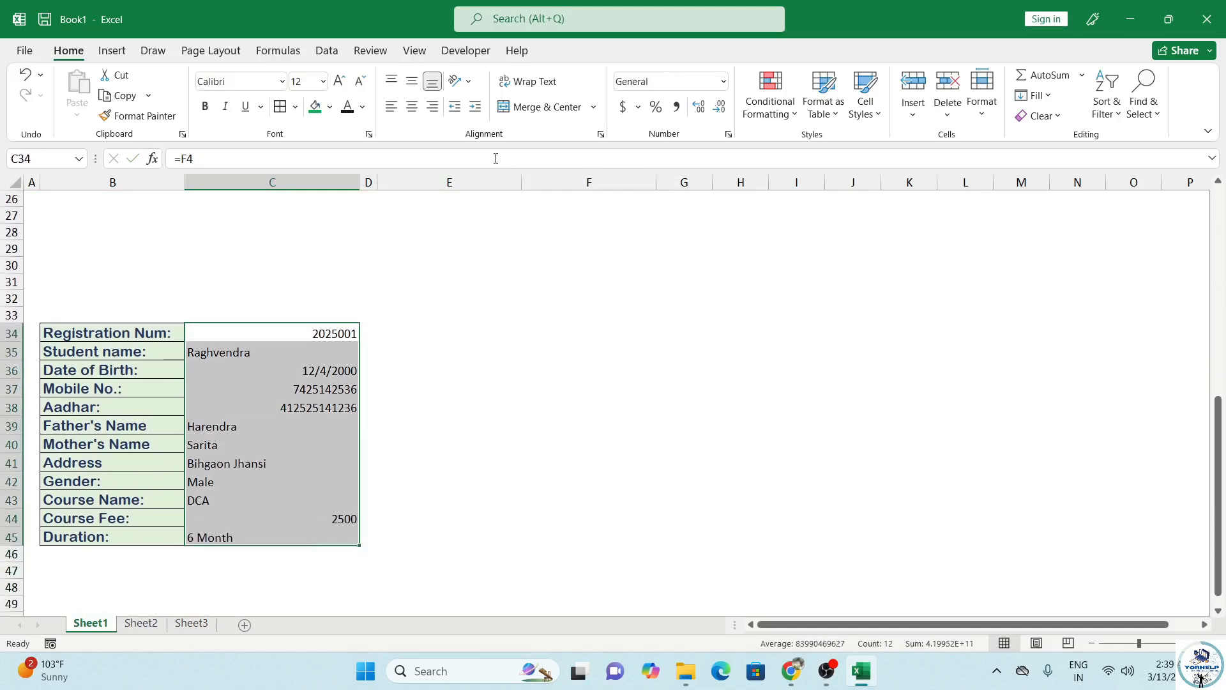
left_click(392, 107)
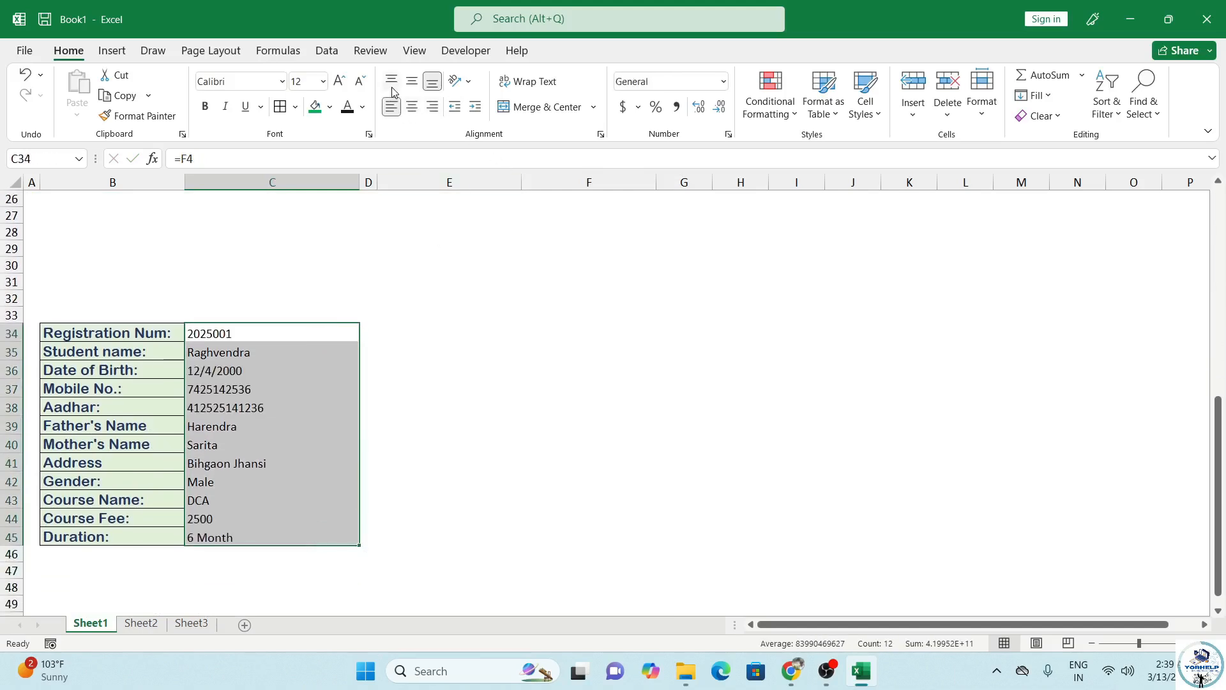
left_click(339, 81)
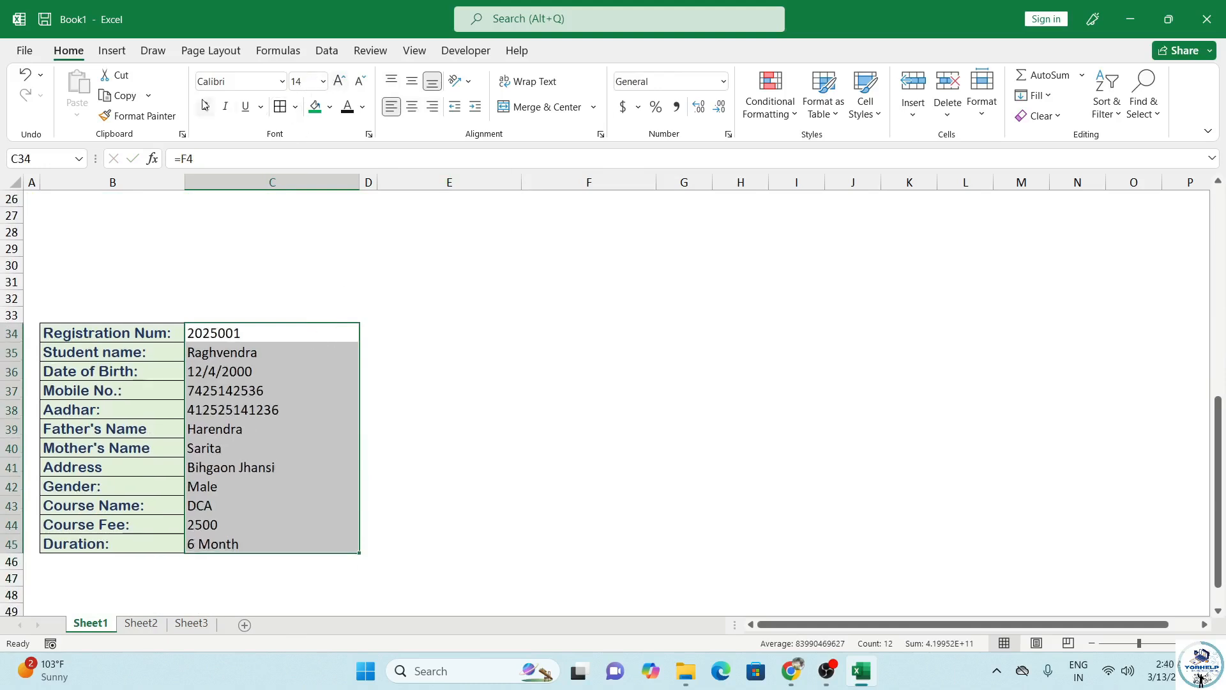
left_click(387, 372)
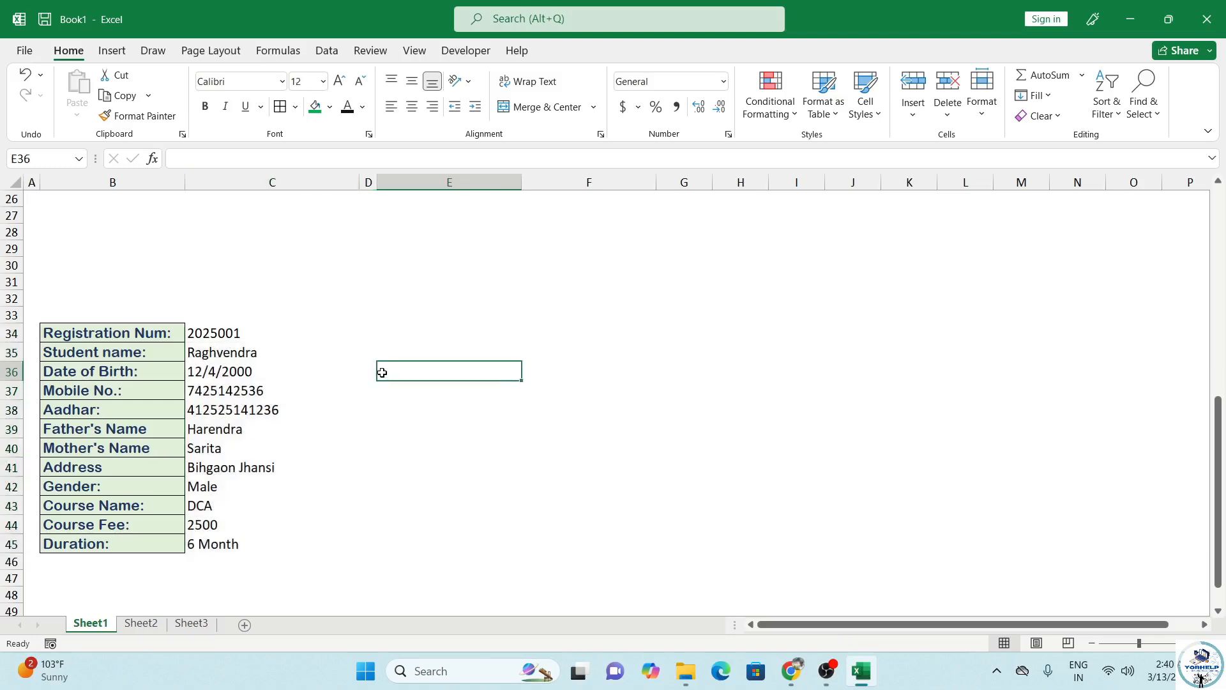
scroll(367, 361, "up", 7)
scroll(366, 355, "up", 1)
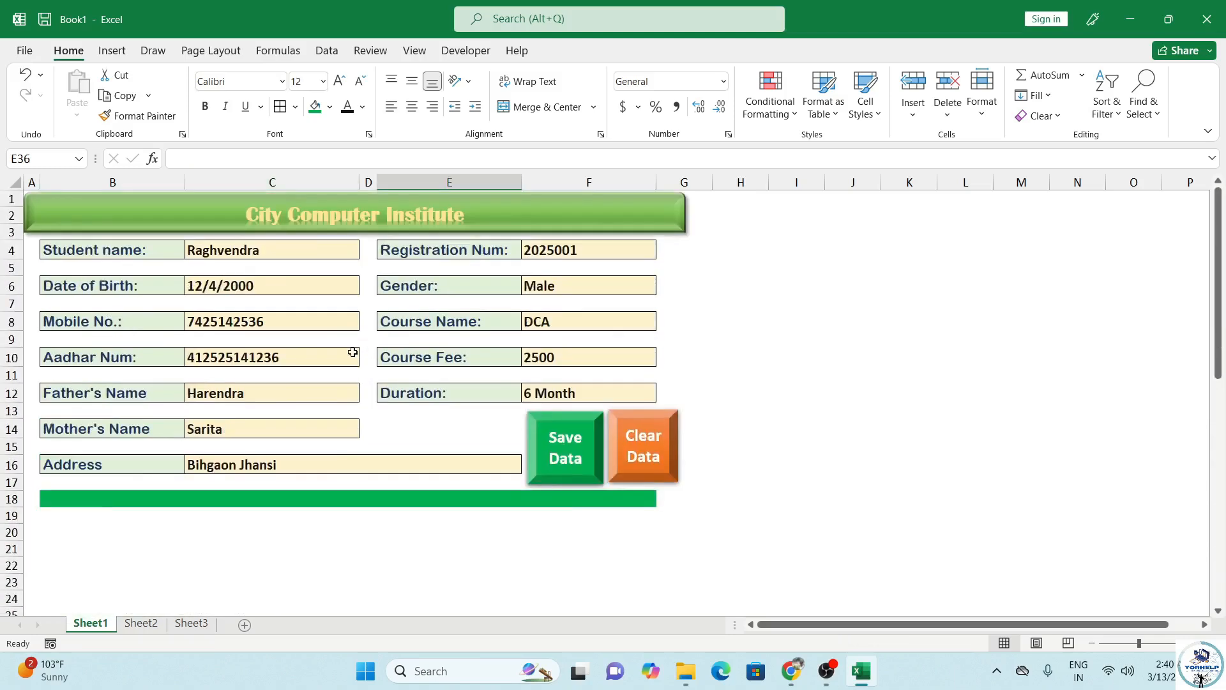
left_click(151, 626)
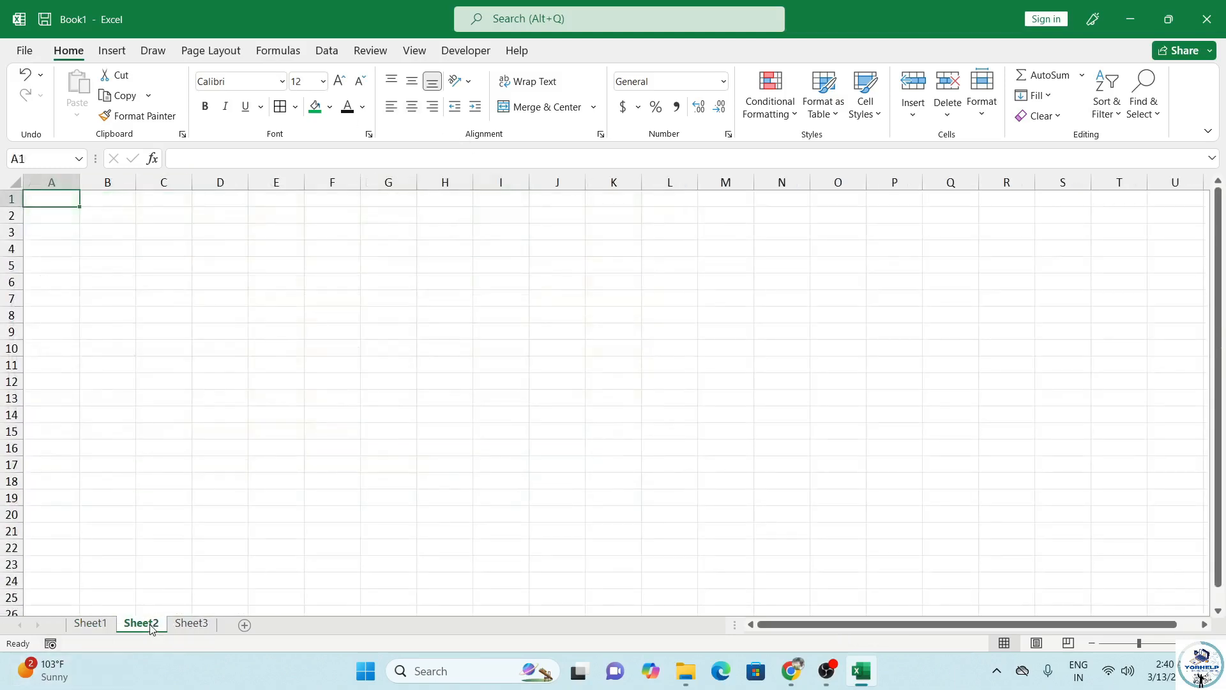
left_click(112, 624)
scroll(166, 495, "down", 14)
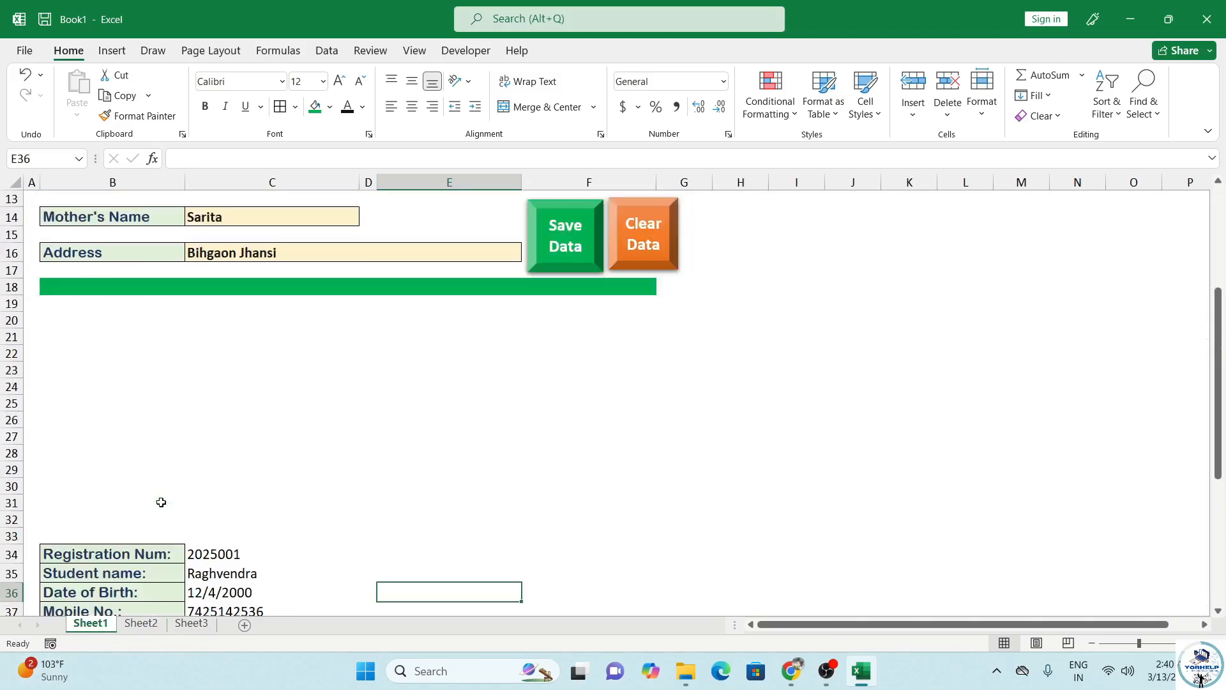
scroll(163, 491, "up", 6)
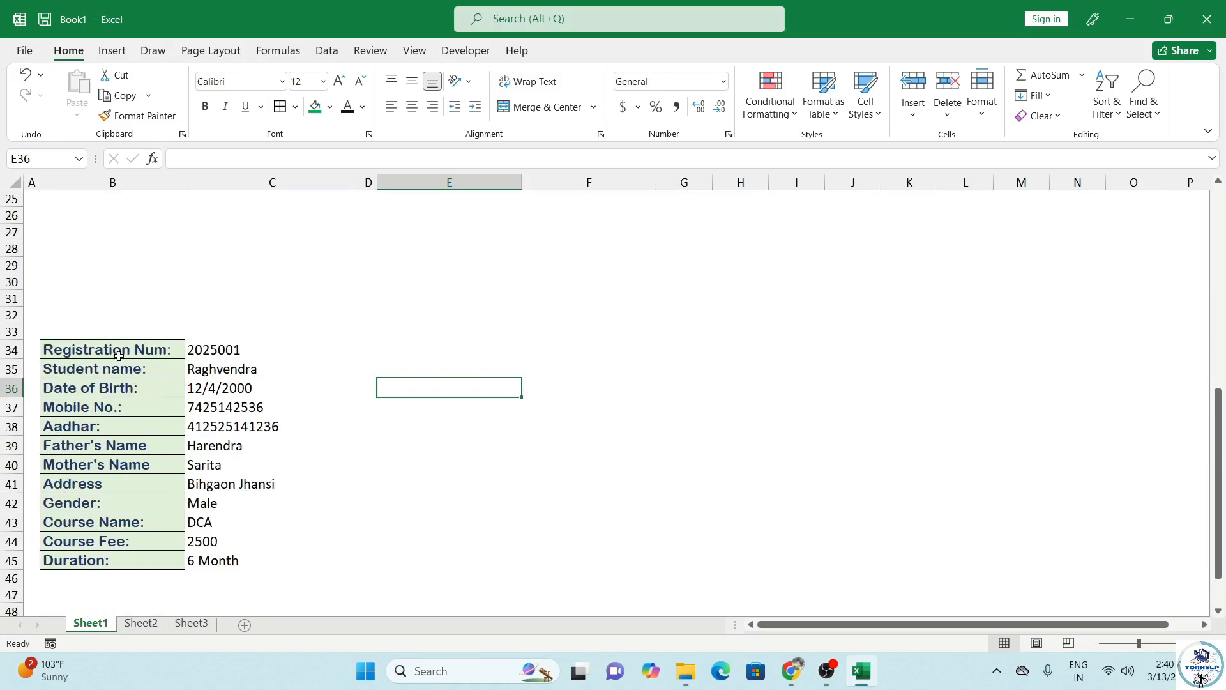
Step: Copy labels B34:B45 and paste them as transposed values across Sheet2 A1:L1
left_click_drag(118, 355, 121, 554)
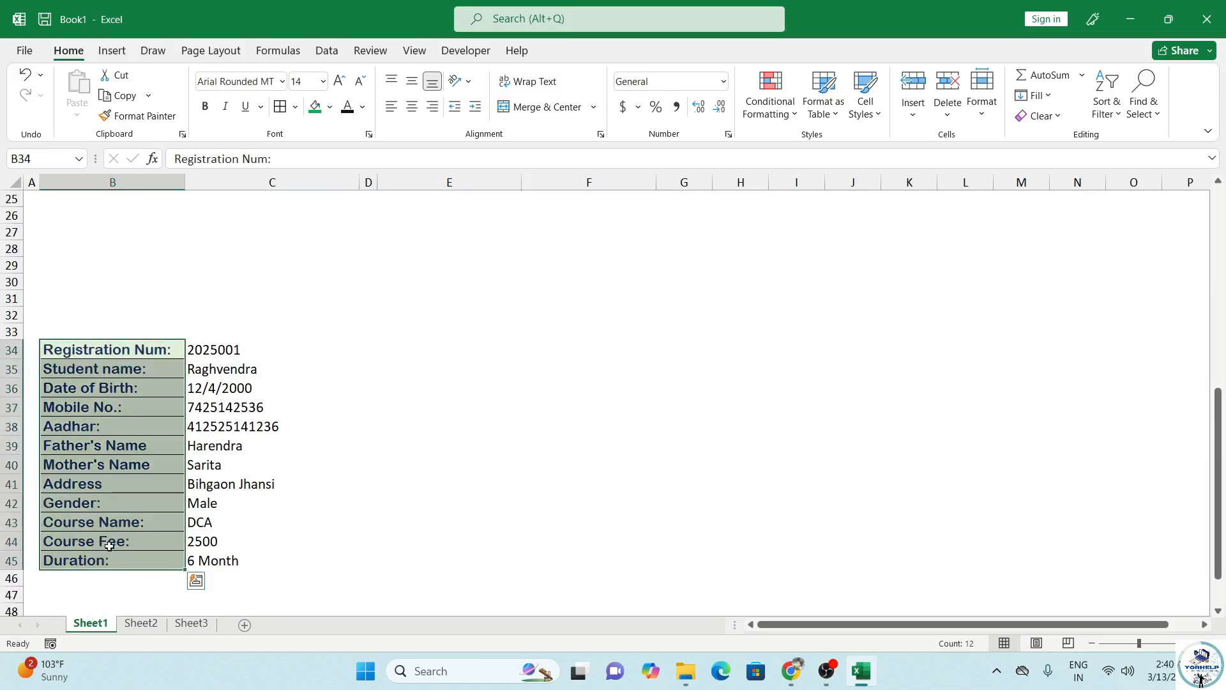
key("ctrl+c")
left_click(141, 623)
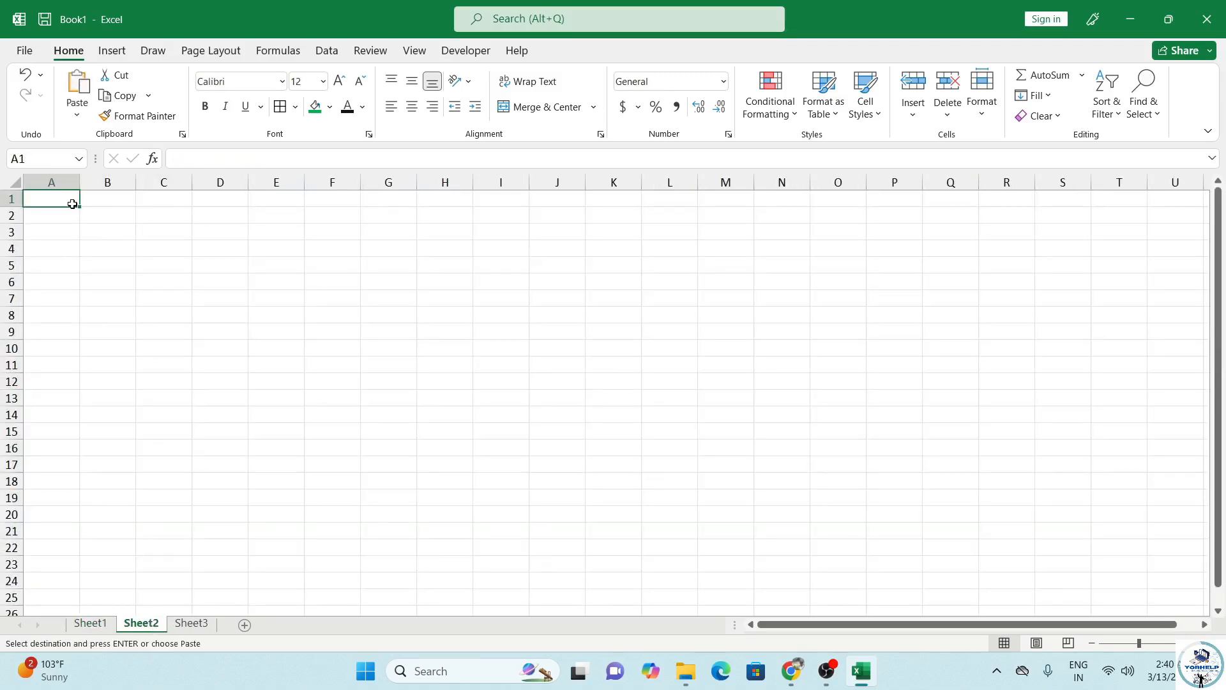
left_click(79, 116)
left_click(79, 117)
key("ctrl+alt+v")
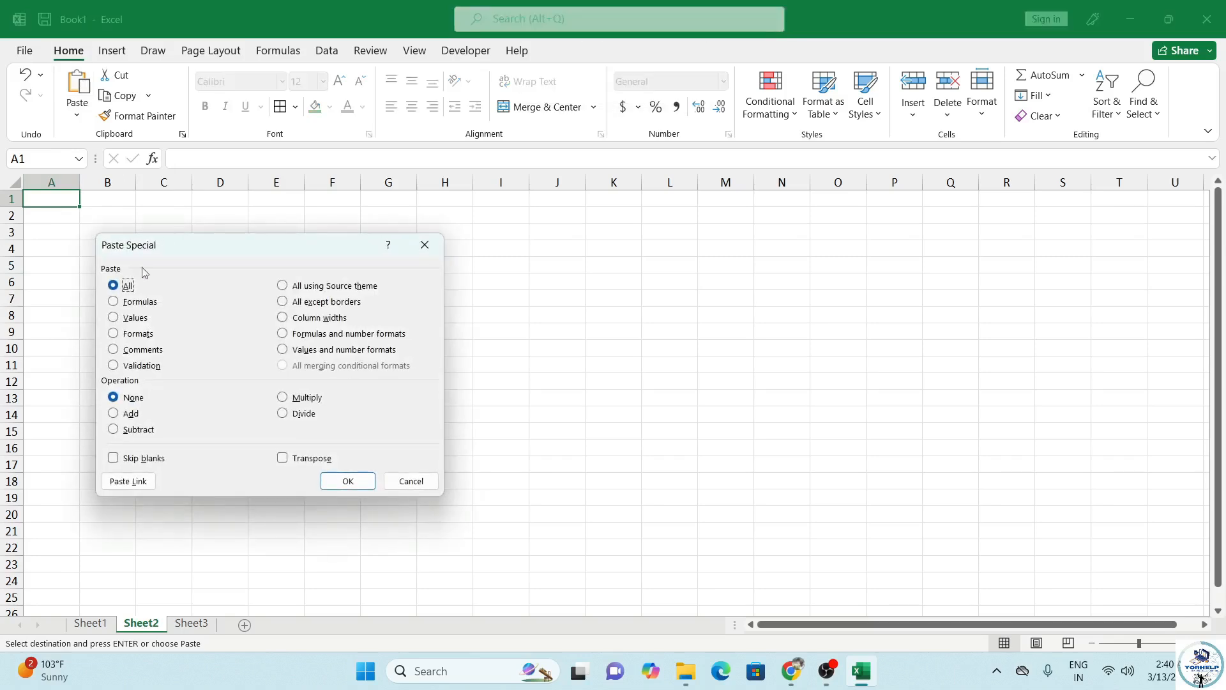
left_click(135, 317)
left_click(310, 458)
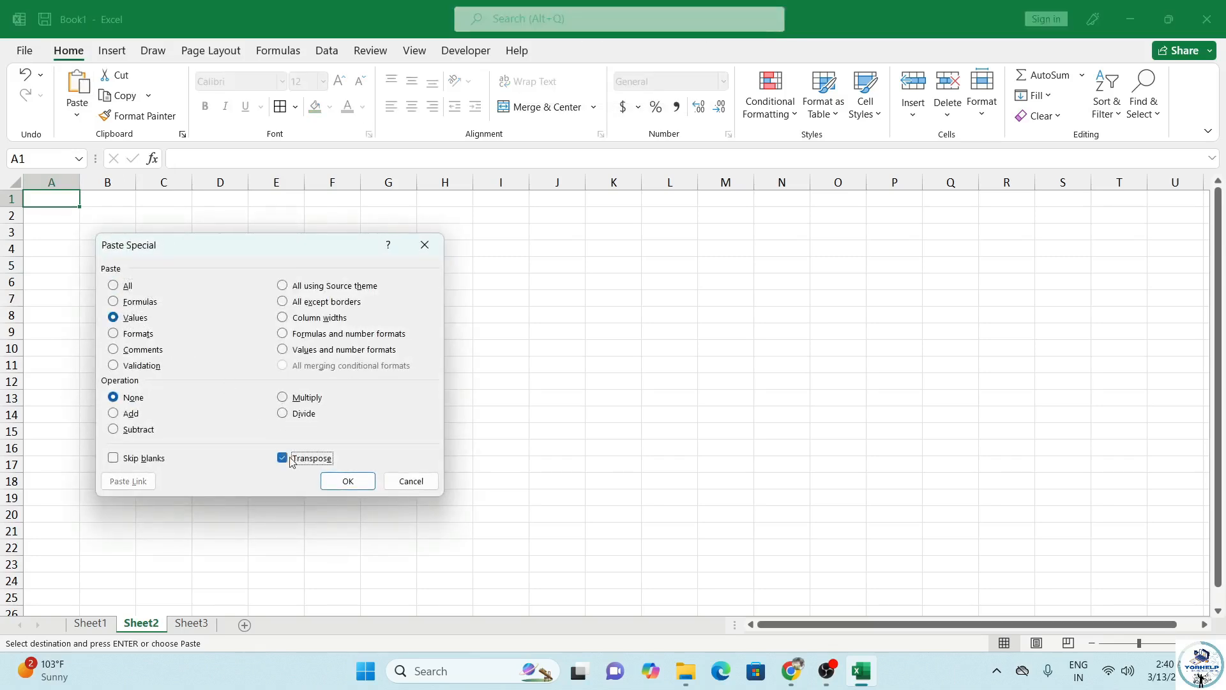
left_click(345, 481)
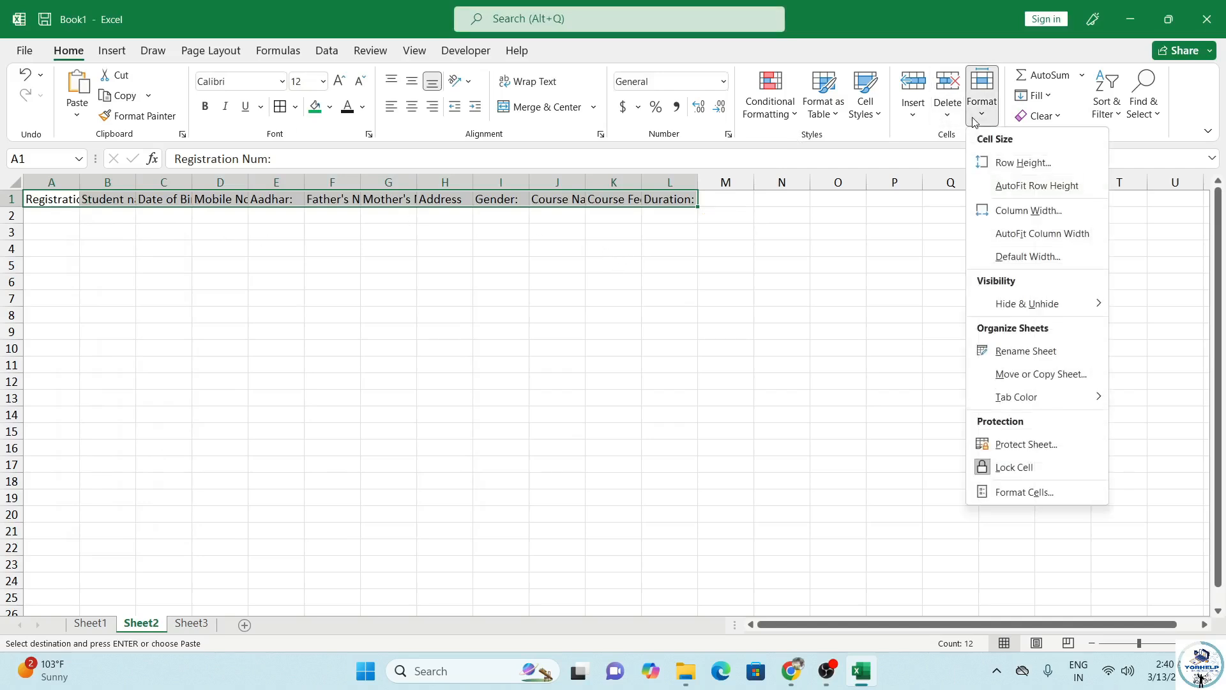
Step: AutoFit the Sheet2 columns to the headers and drop the colon from Student name
left_click(982, 96)
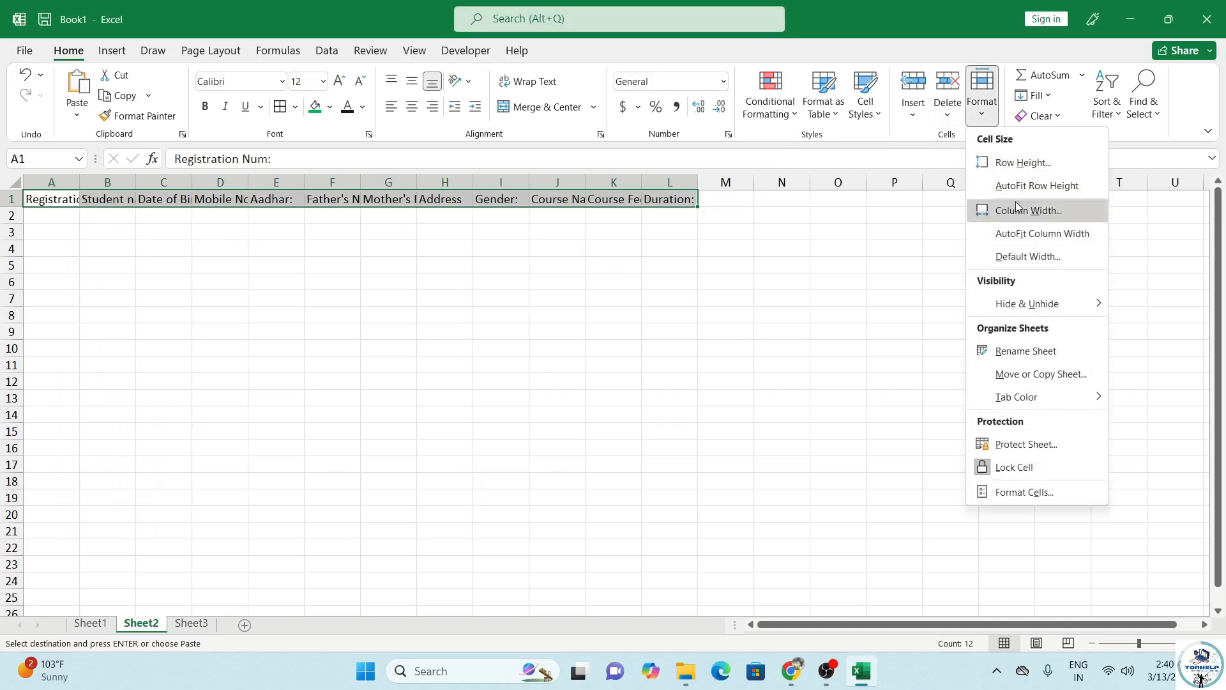
left_click(1030, 234)
left_click(109, 221)
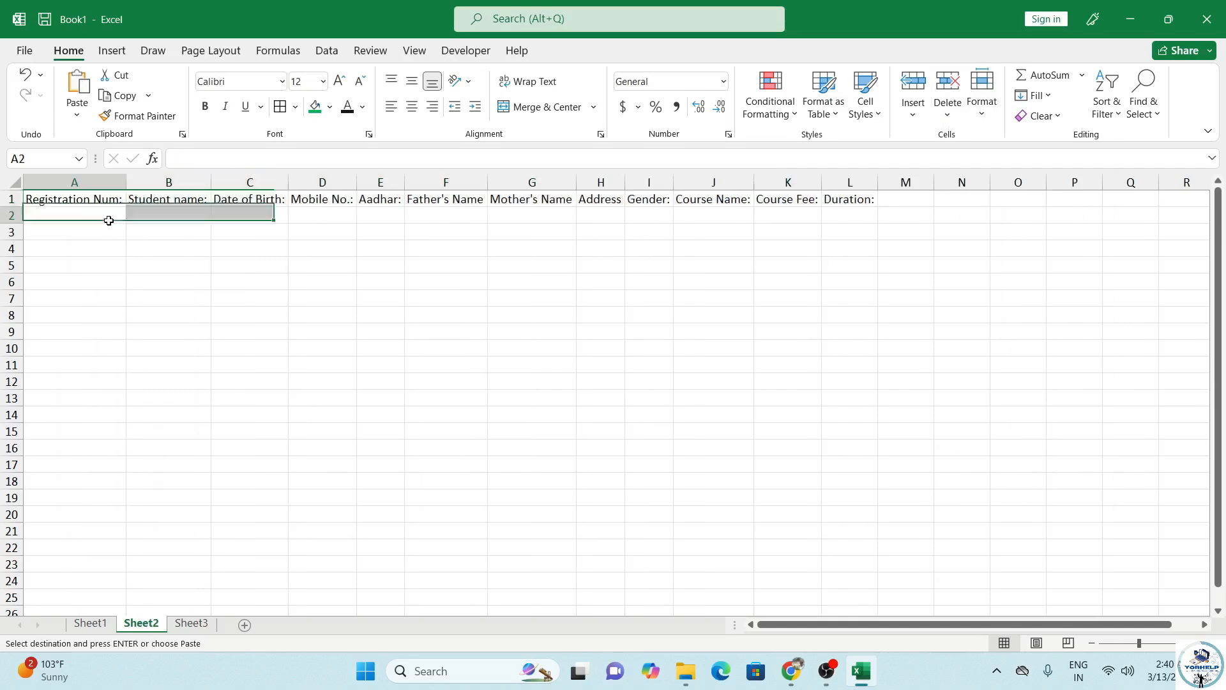
left_click(114, 199)
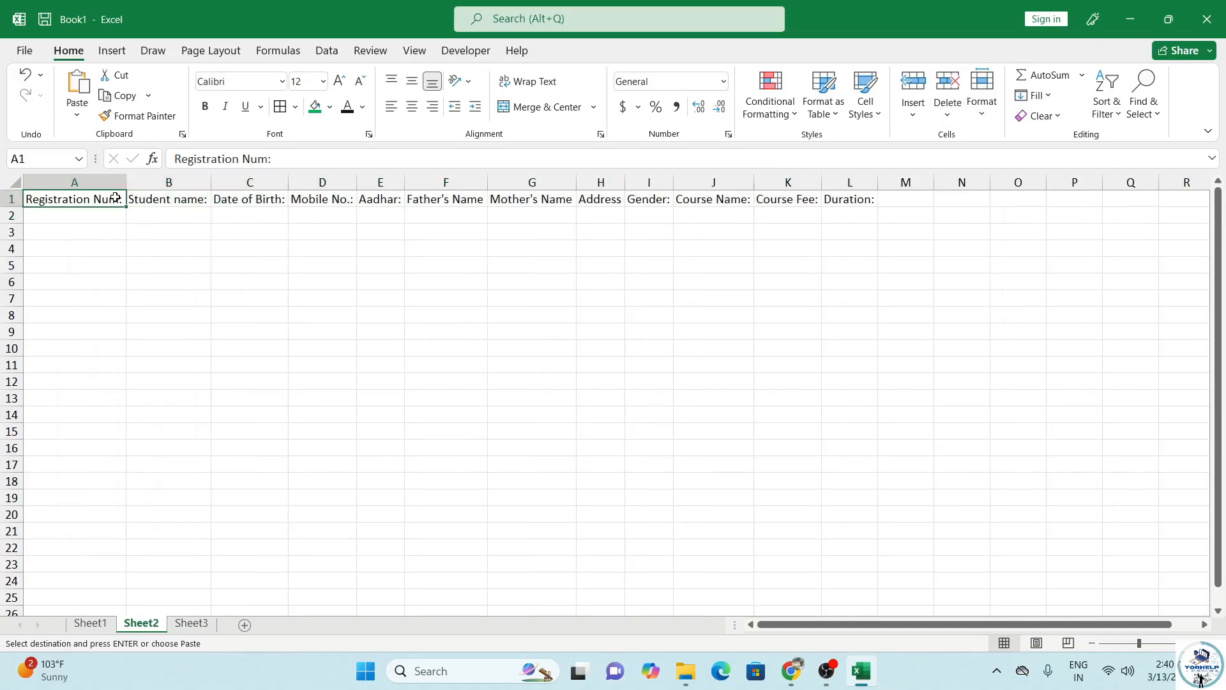
double_click(119, 197)
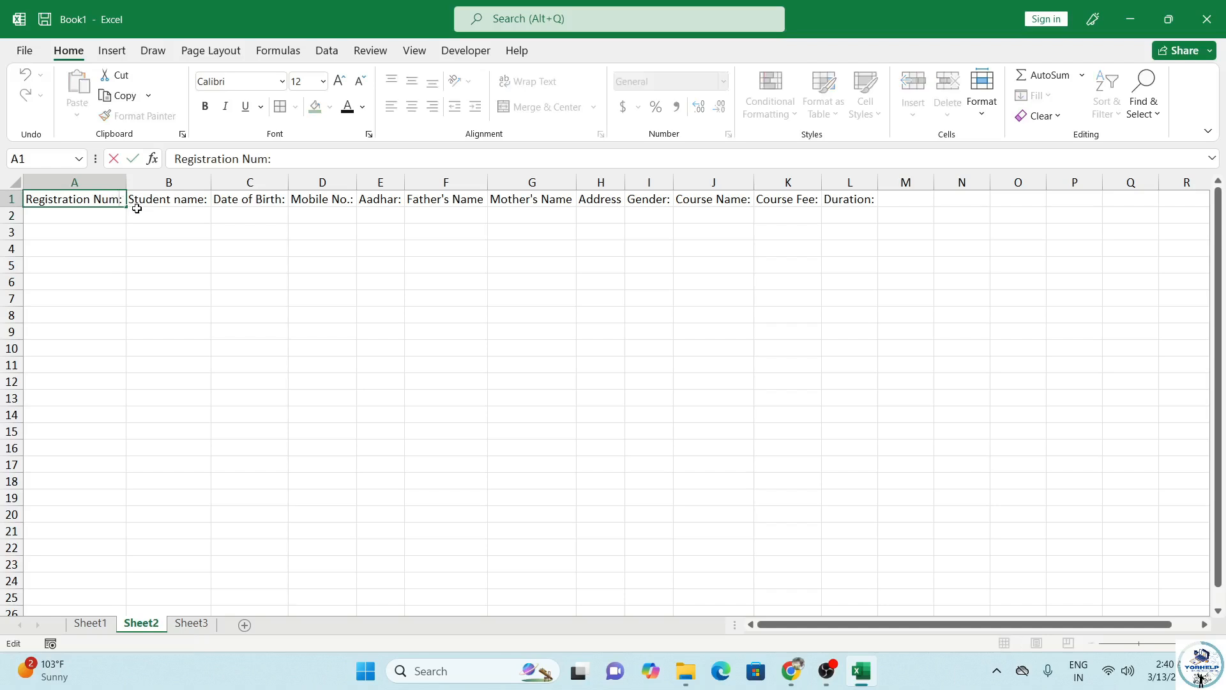
left_click(190, 200)
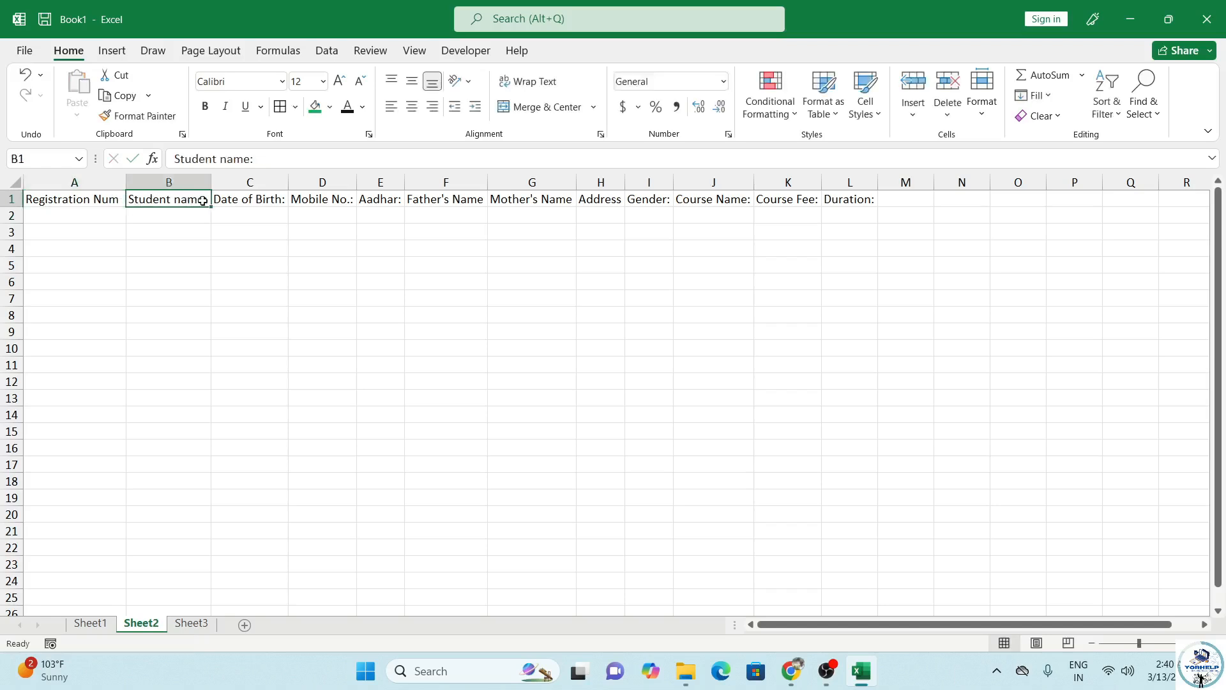
key("ctrl+Right")
left_click(194, 198)
double_click(205, 200)
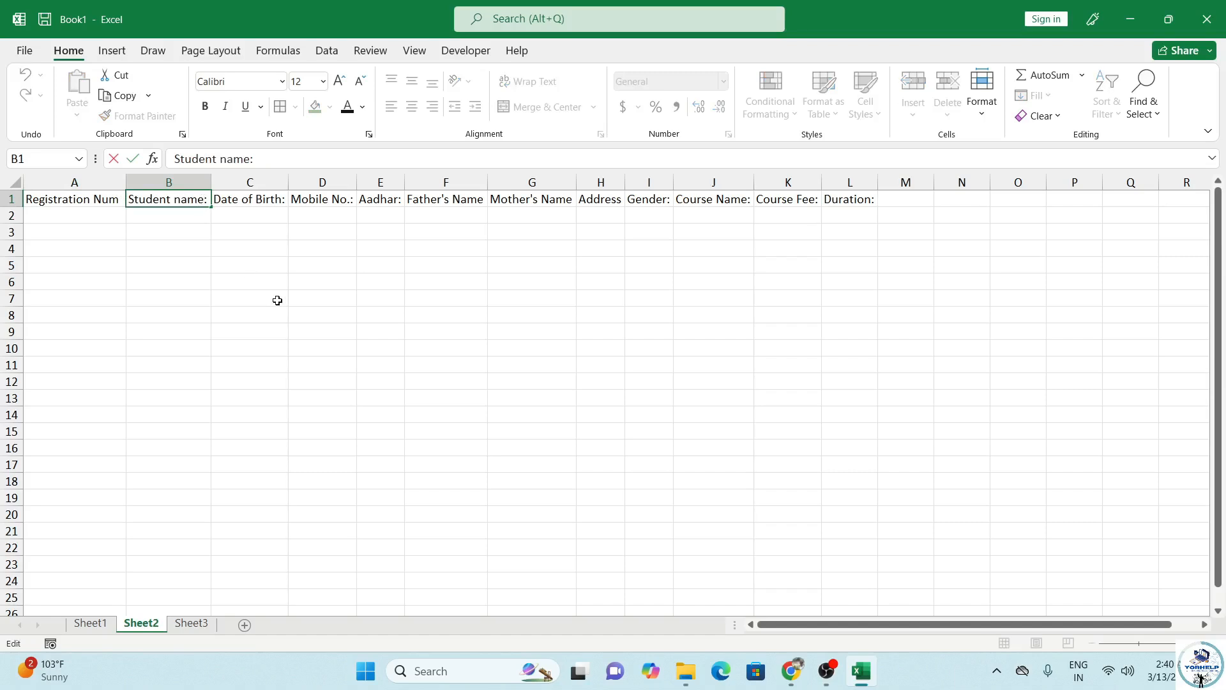
key("BackSpace")
Step: Remove the colons from the Date of Birth, Mobile No., Aadhar and Father's Name headers
double_click(281, 202)
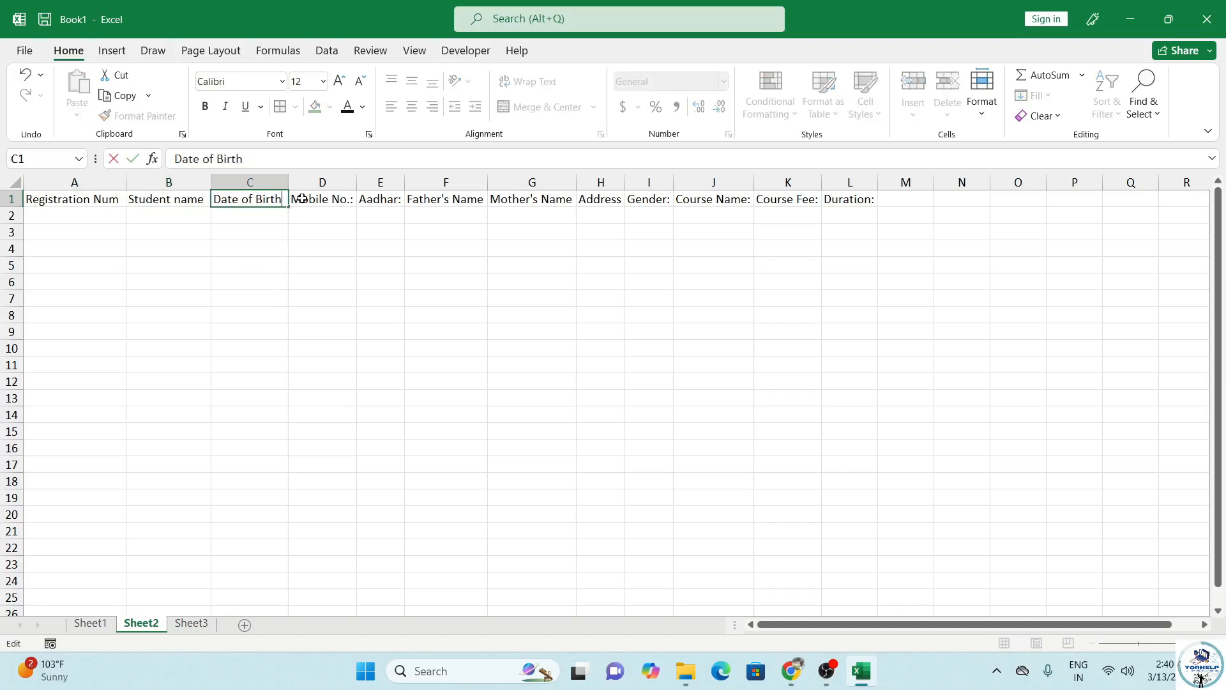
left_click(329, 199)
double_click(348, 200)
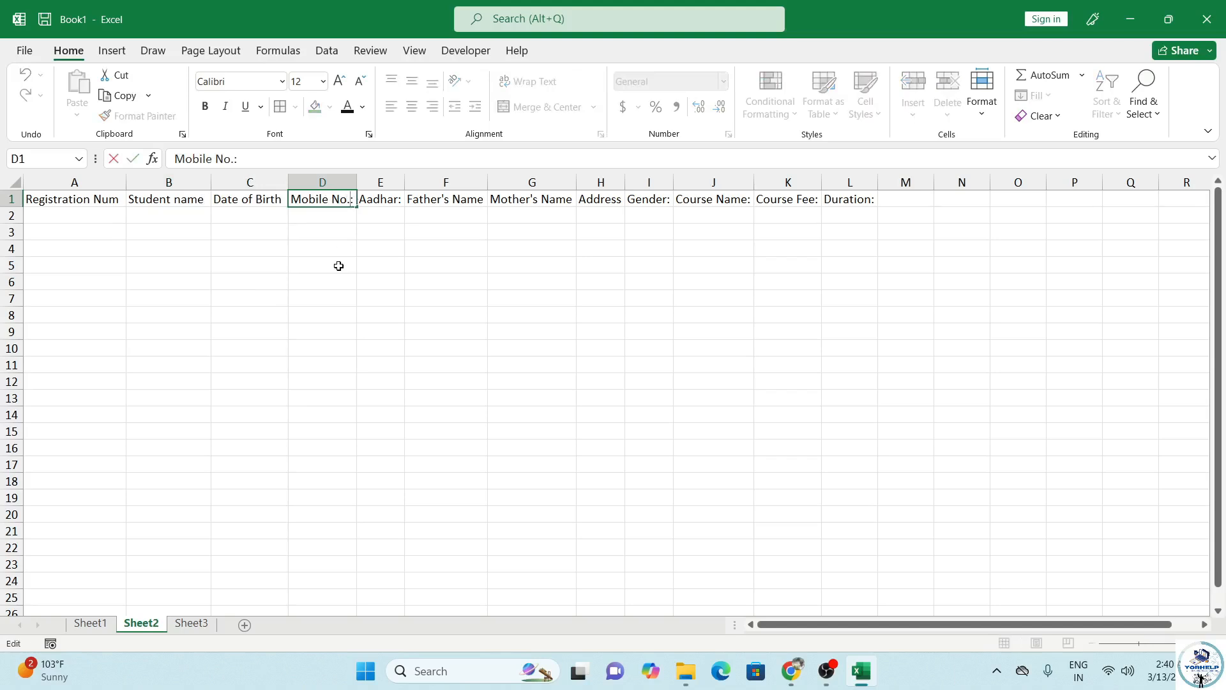
left_click(397, 200)
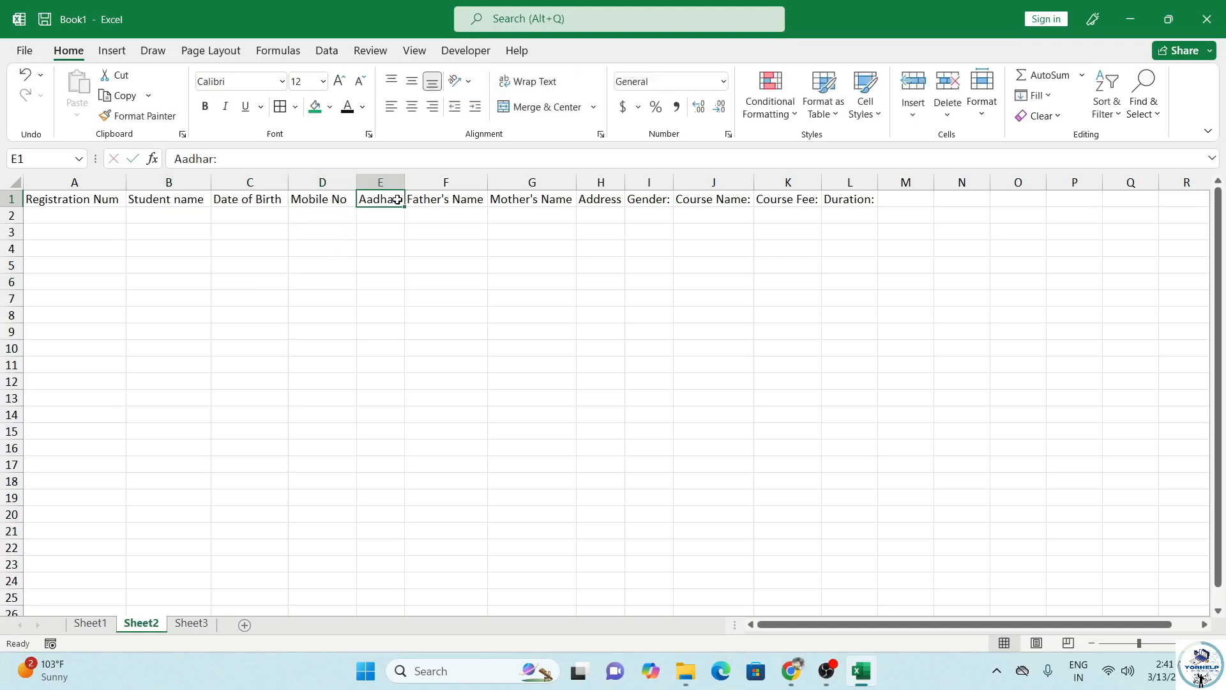
left_click(297, 151)
key("BackSpace")
left_click(441, 203)
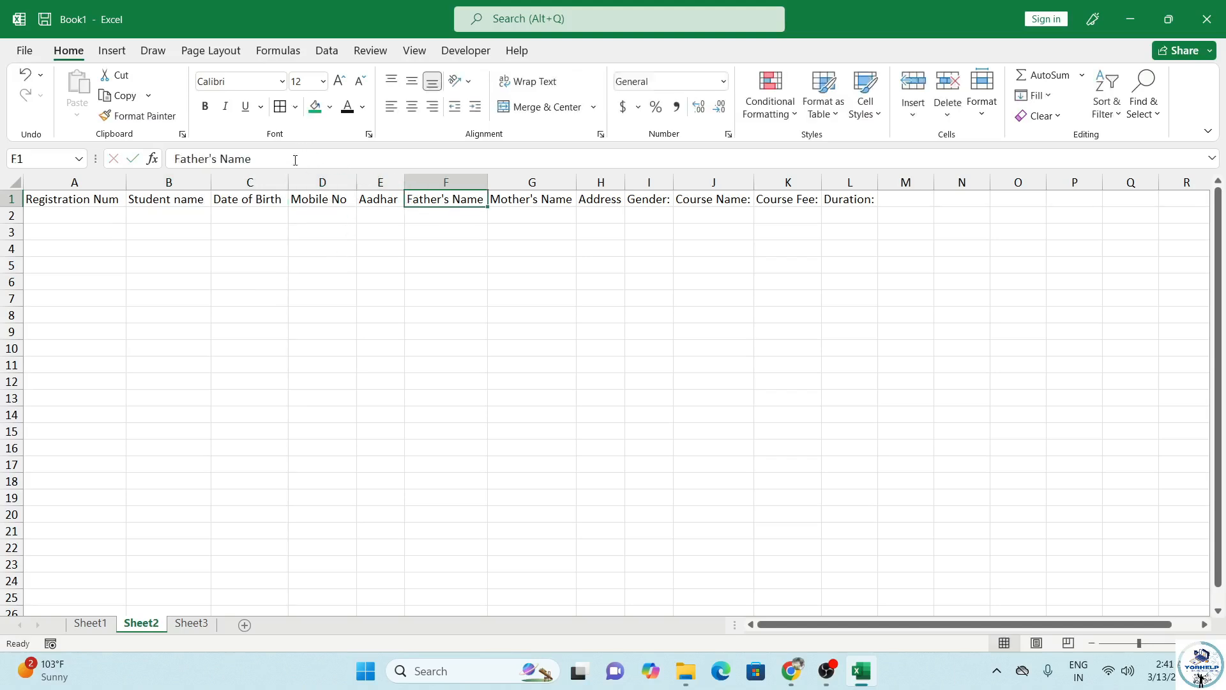
left_click(297, 159)
left_click(513, 200)
left_click(605, 203)
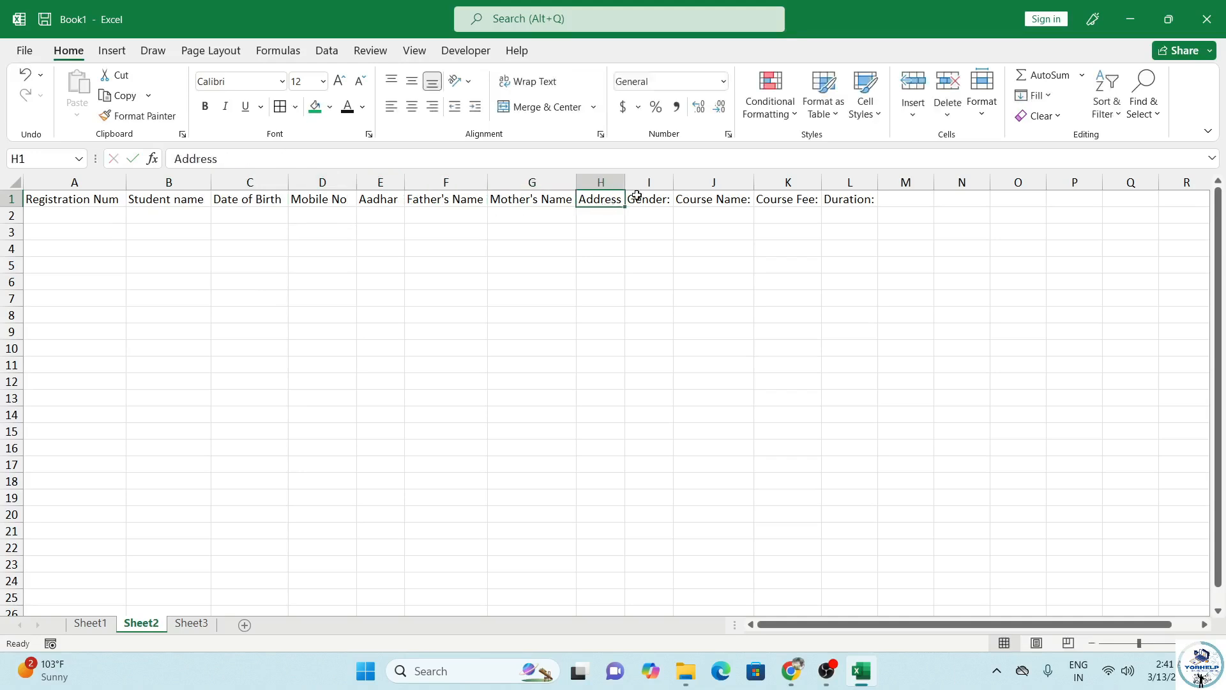
Step: Remove the colons from the Gender, Course Name, Course Fee and Duration headers, then select A1:L1
left_click(638, 195)
left_click(401, 160)
key("BackSpace")
left_click(685, 206)
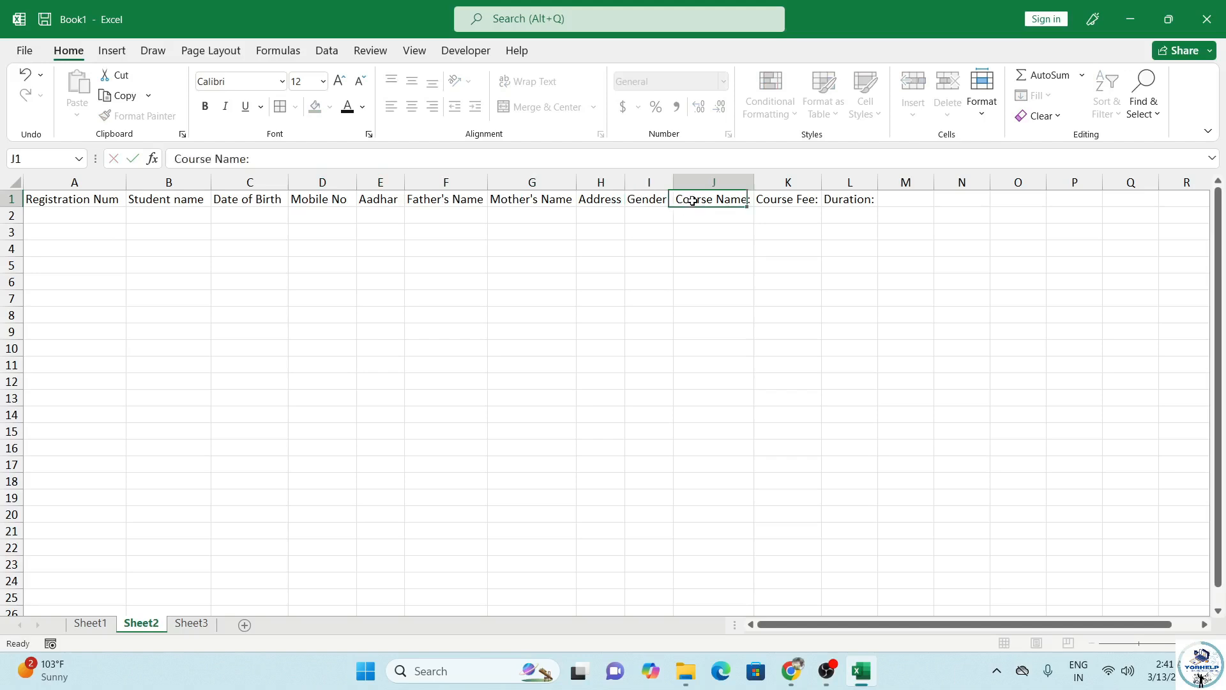
left_click(400, 165)
key("BackSpace")
left_click(794, 204)
left_click(348, 159)
key("BackSpace")
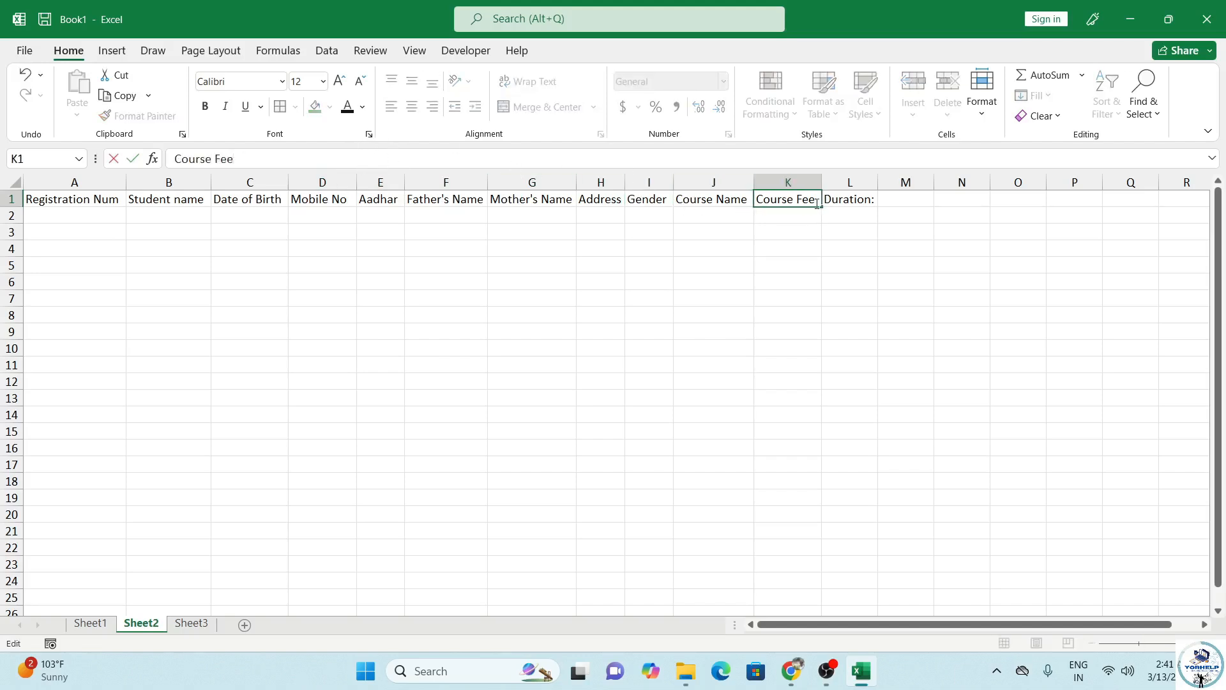
left_click(828, 200)
left_click(351, 163)
key("BackSpace")
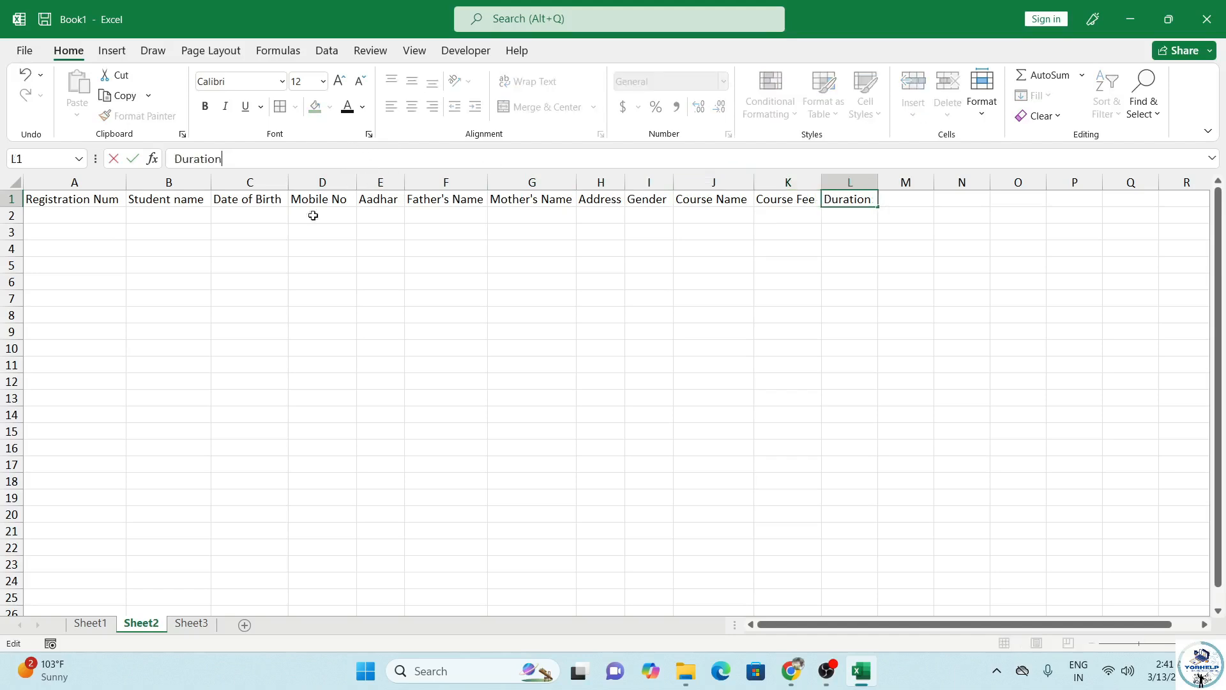
left_click(131, 261)
left_click_drag(61, 199, 849, 203)
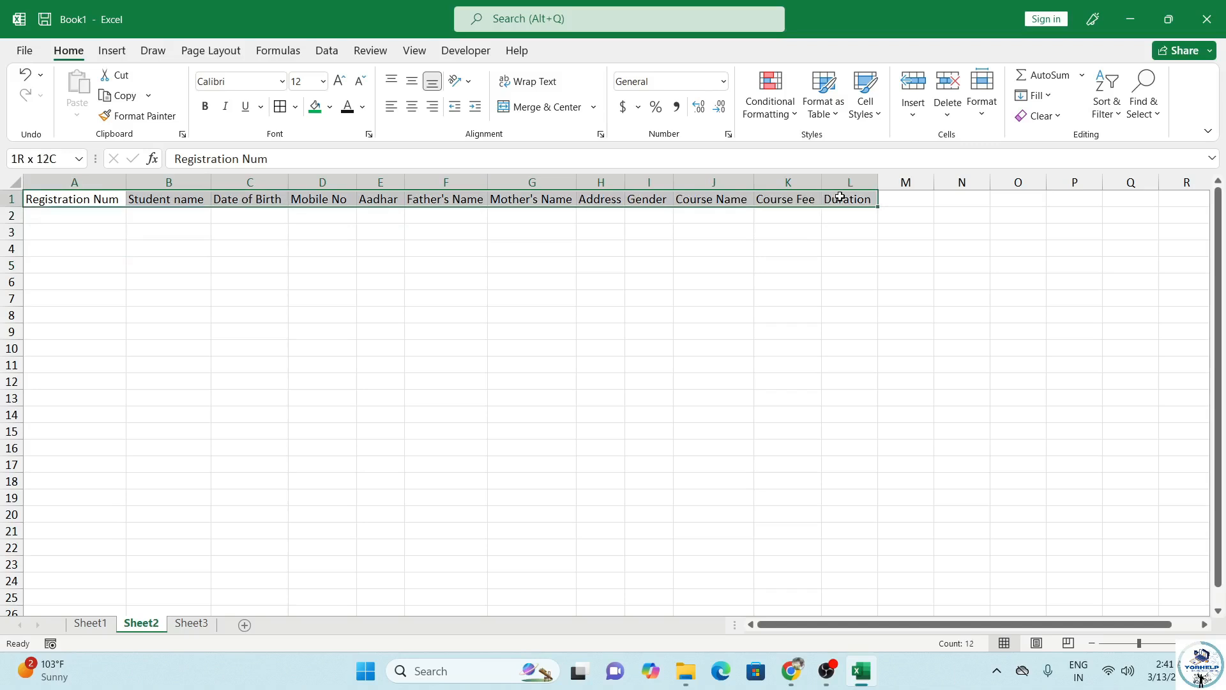
Step: Give header row A1:L1 a green fill, light font colour and bold text
left_click(315, 106)
left_click(363, 107)
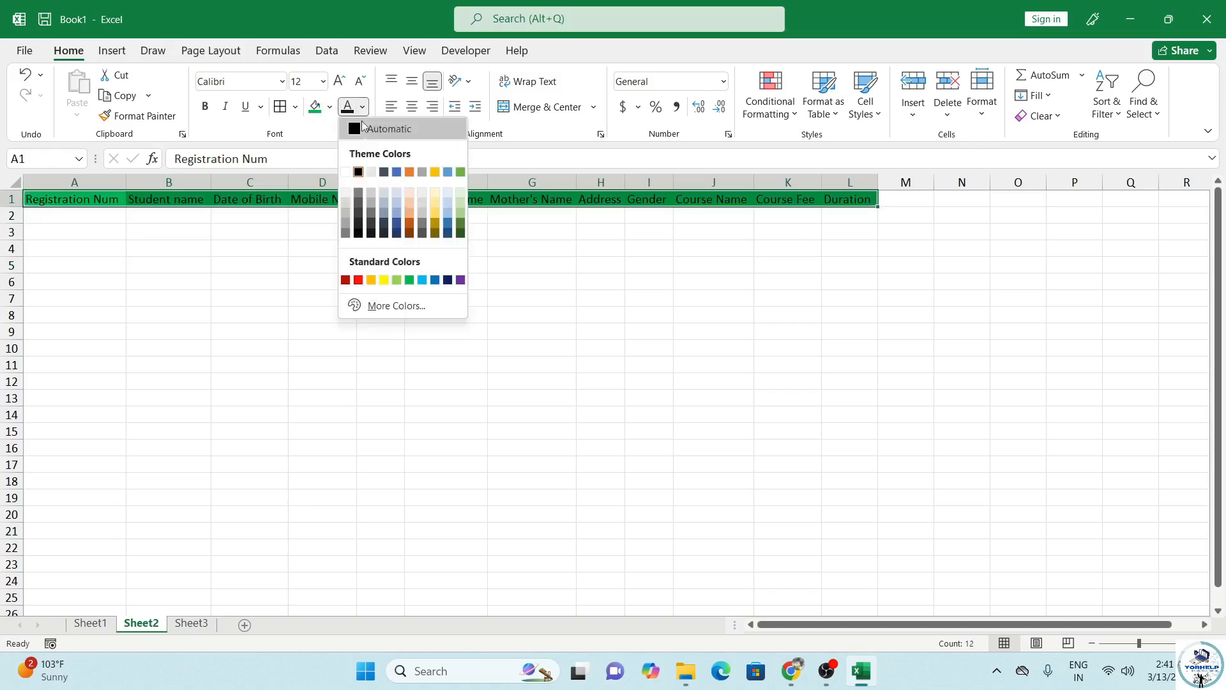
left_click(434, 193)
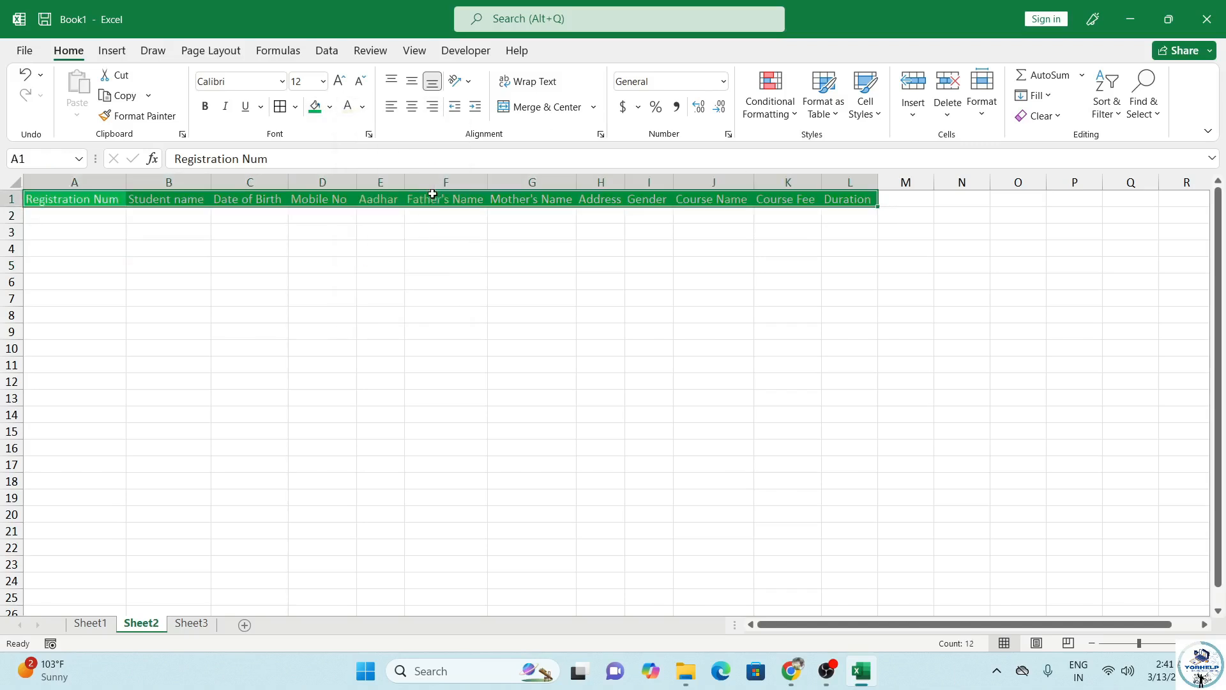
left_click(205, 107)
left_click(107, 261)
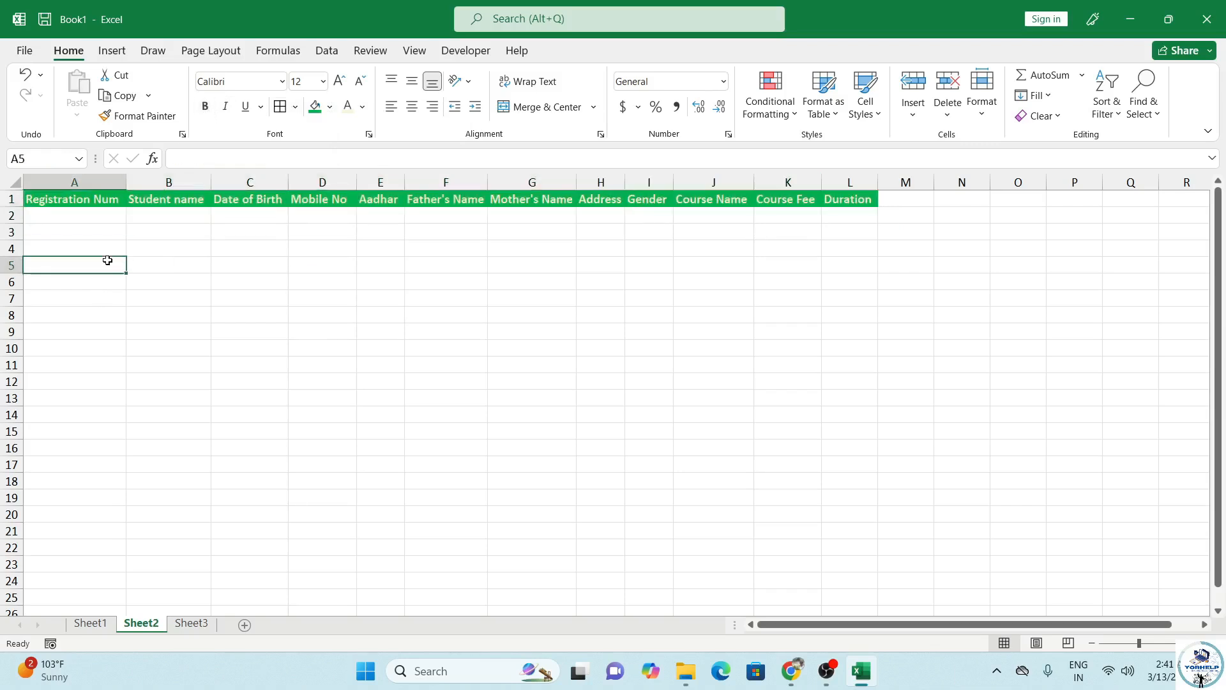
left_click(77, 219)
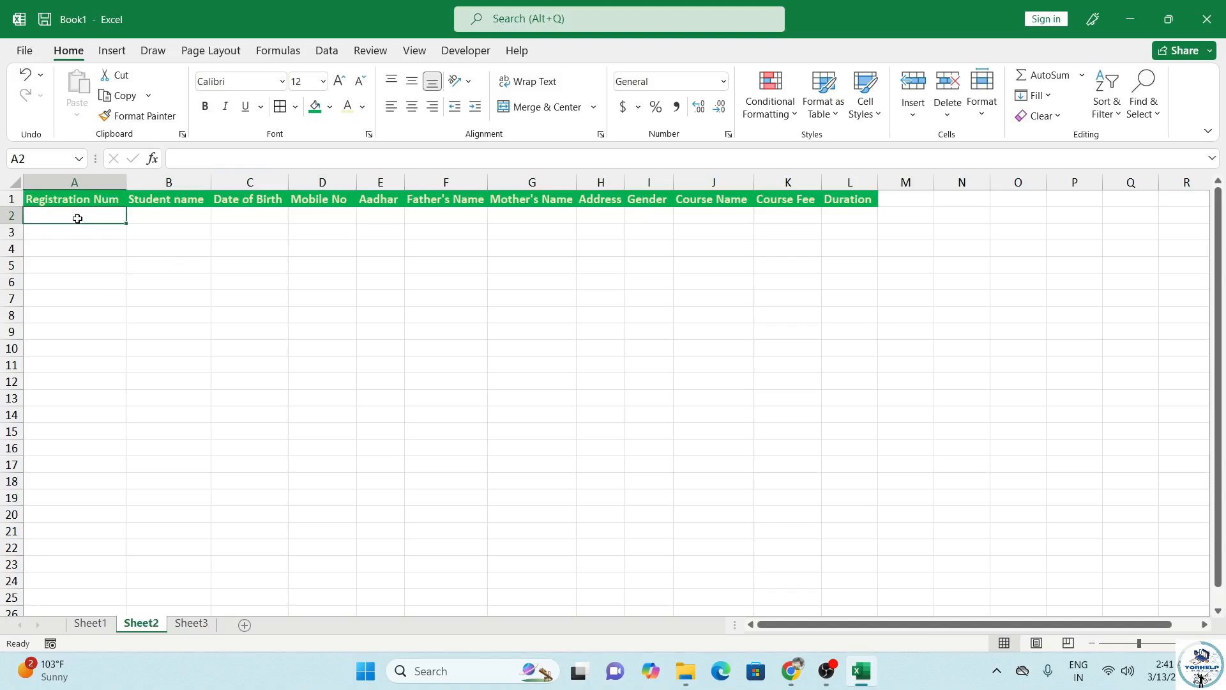
Step: Compare the Sheet2 headers against the Sheet1 form by switching between the sheets
left_click(90, 624)
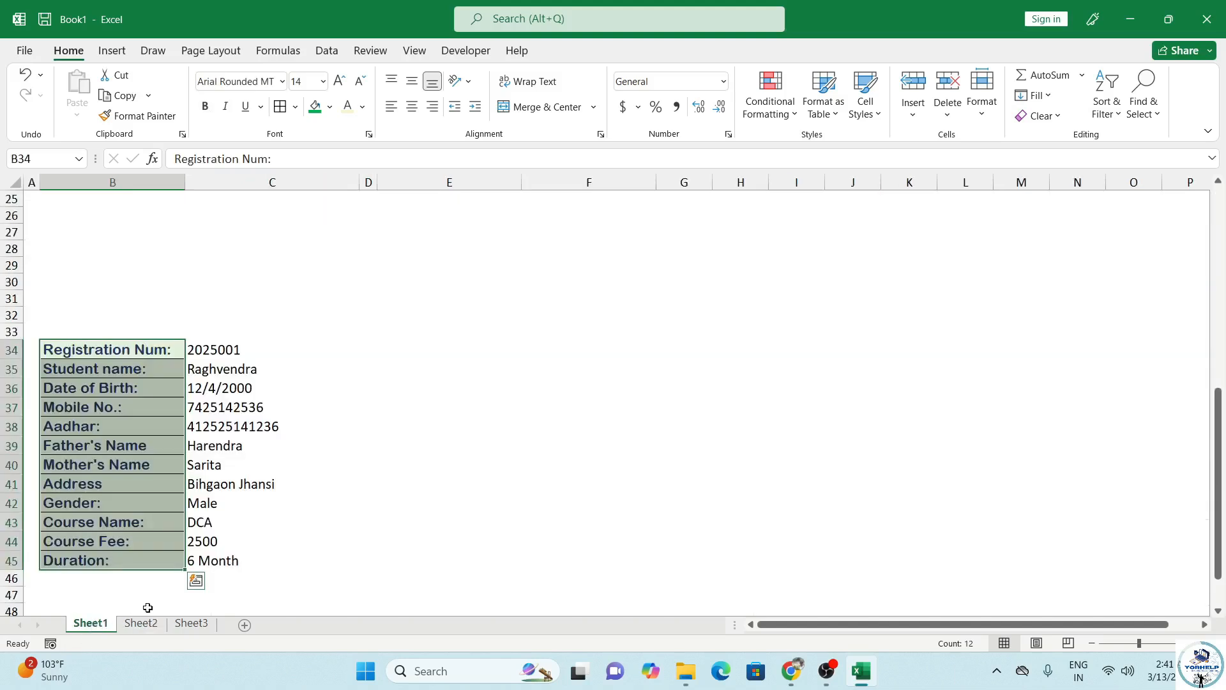
left_click(141, 623)
left_click(90, 624)
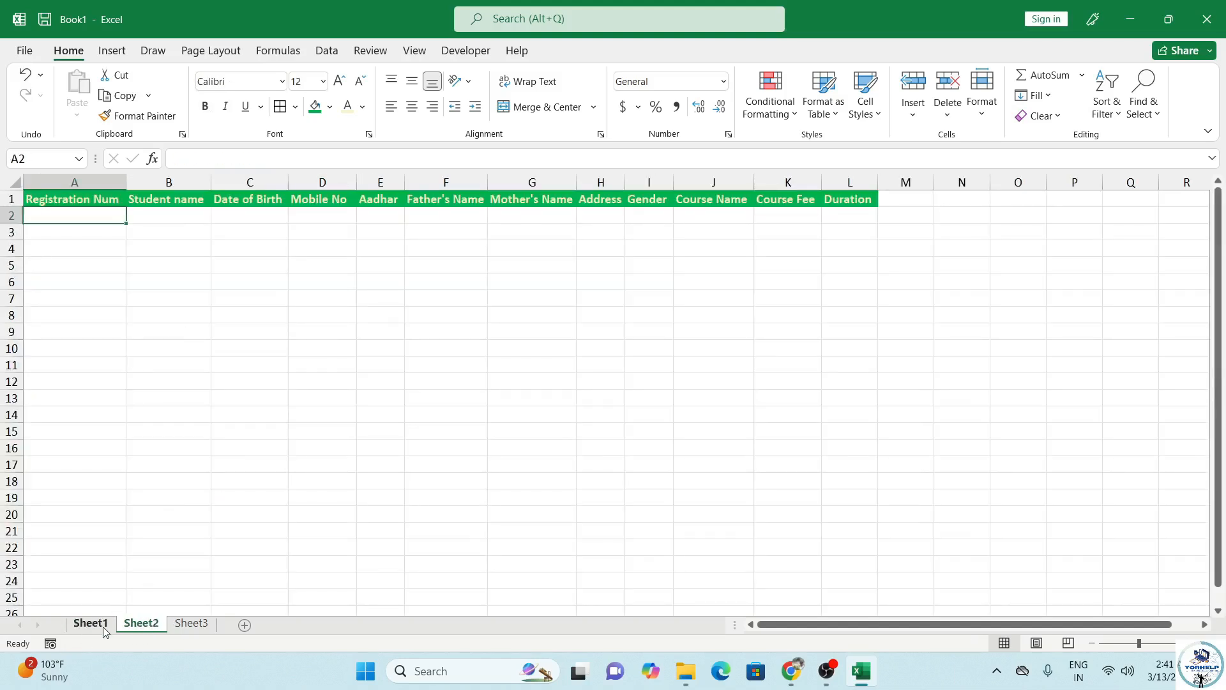
left_click(117, 265)
scroll(235, 335, "up", 8)
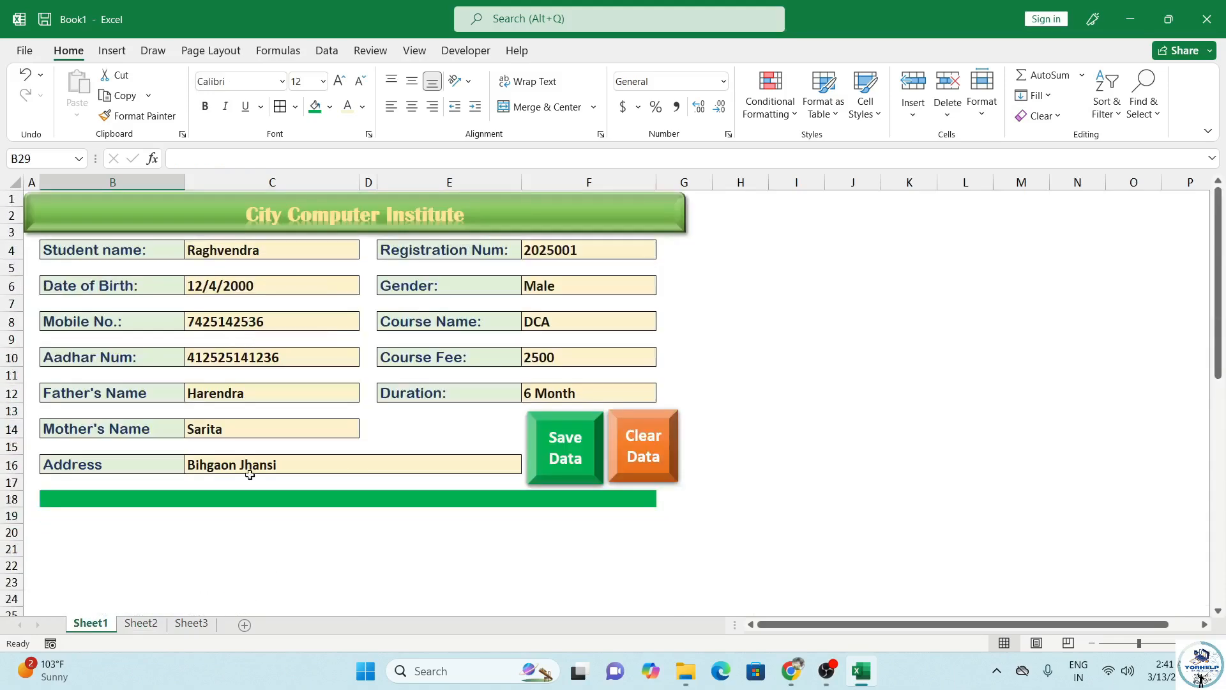
left_click(153, 629)
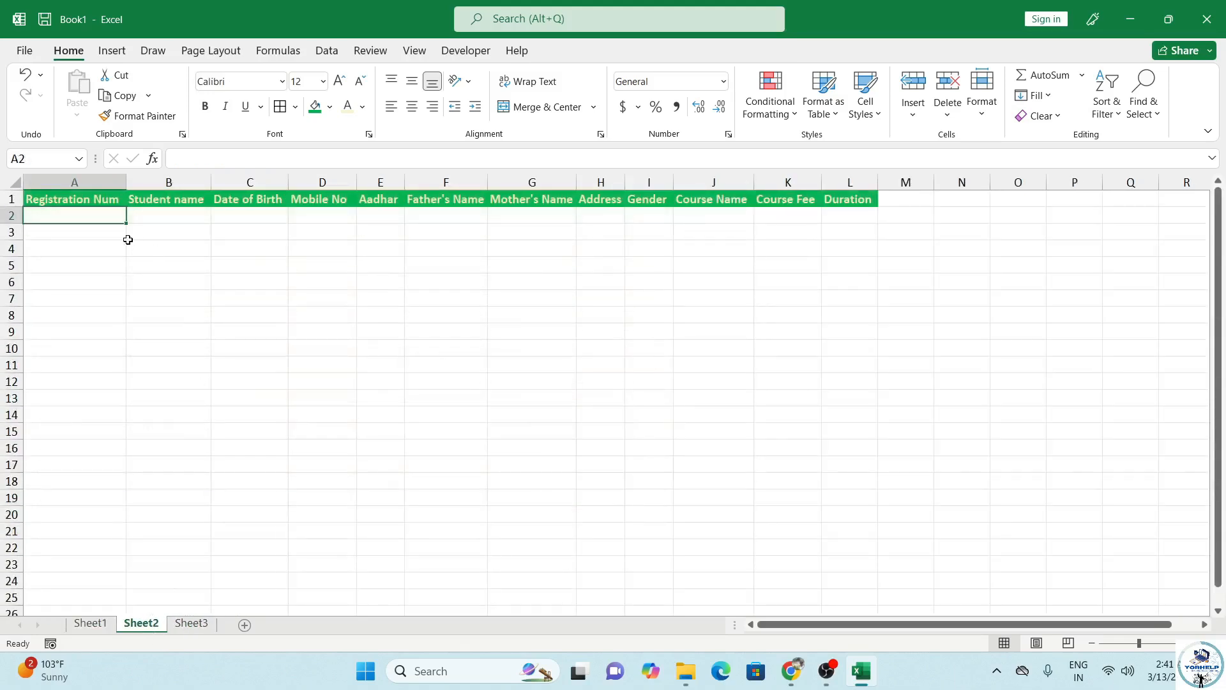
left_click(95, 203)
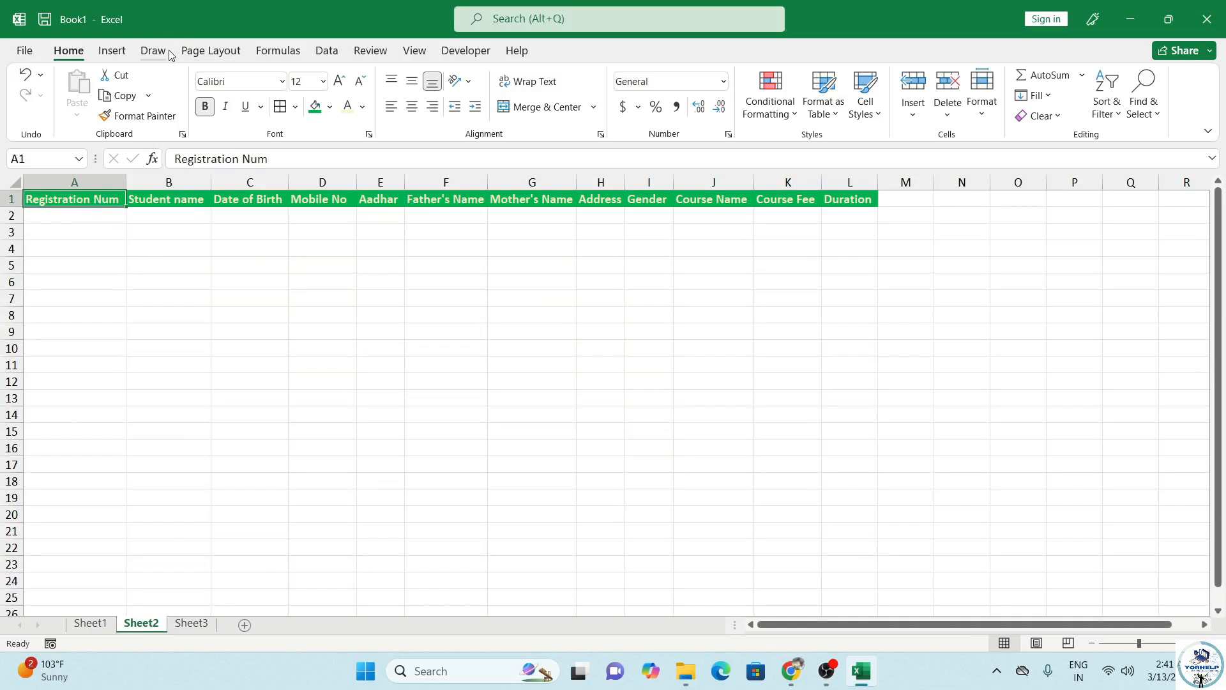
Step: Confirm Developer is ticked in Customize the Ribbon so the macro commands are available
left_click(473, 56)
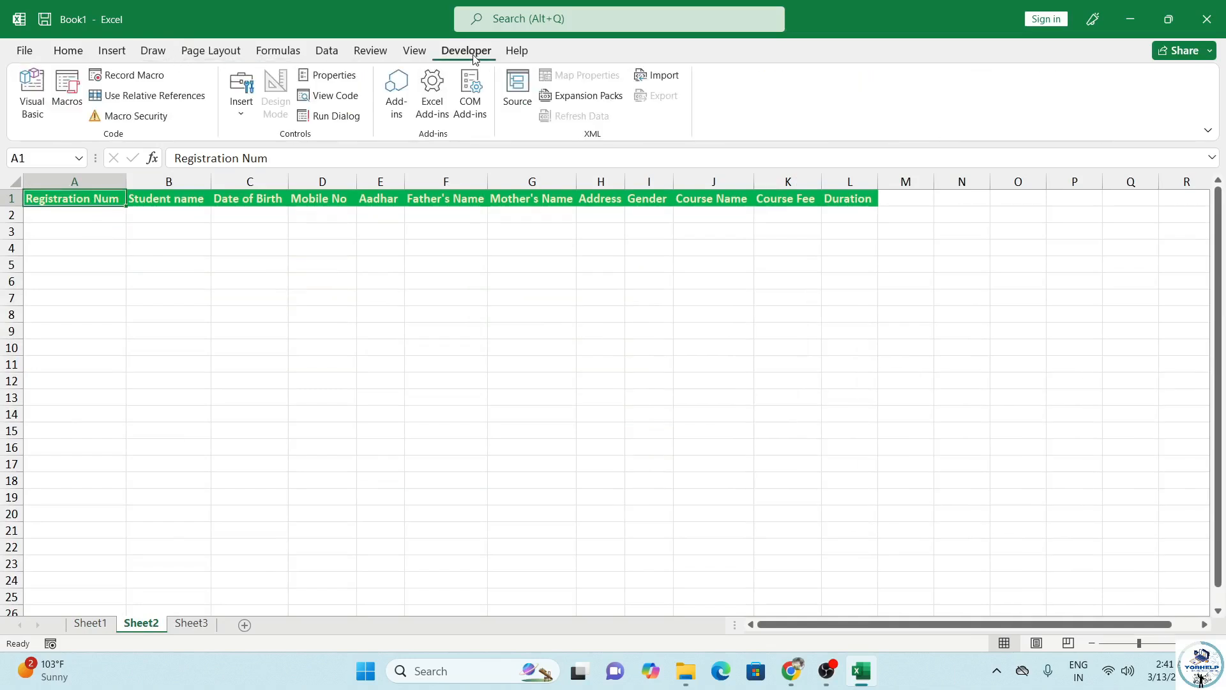
right_click(558, 50)
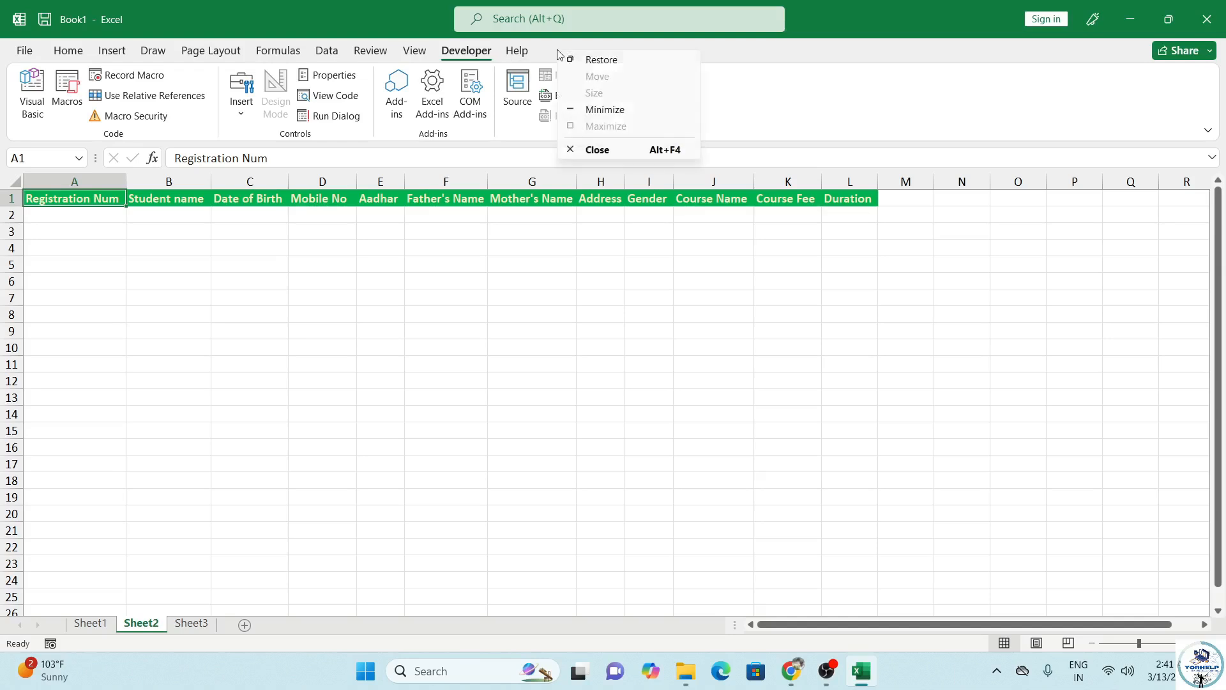
right_click(774, 88)
right_click(775, 89)
left_click(846, 126)
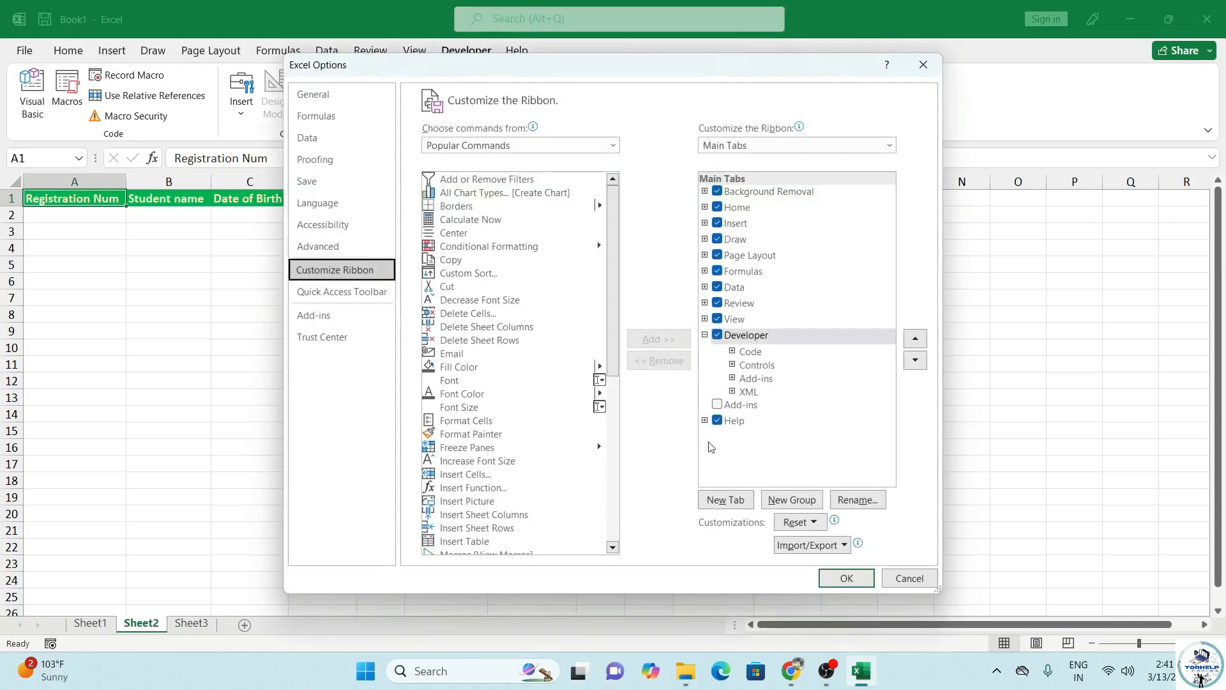
left_click(705, 335)
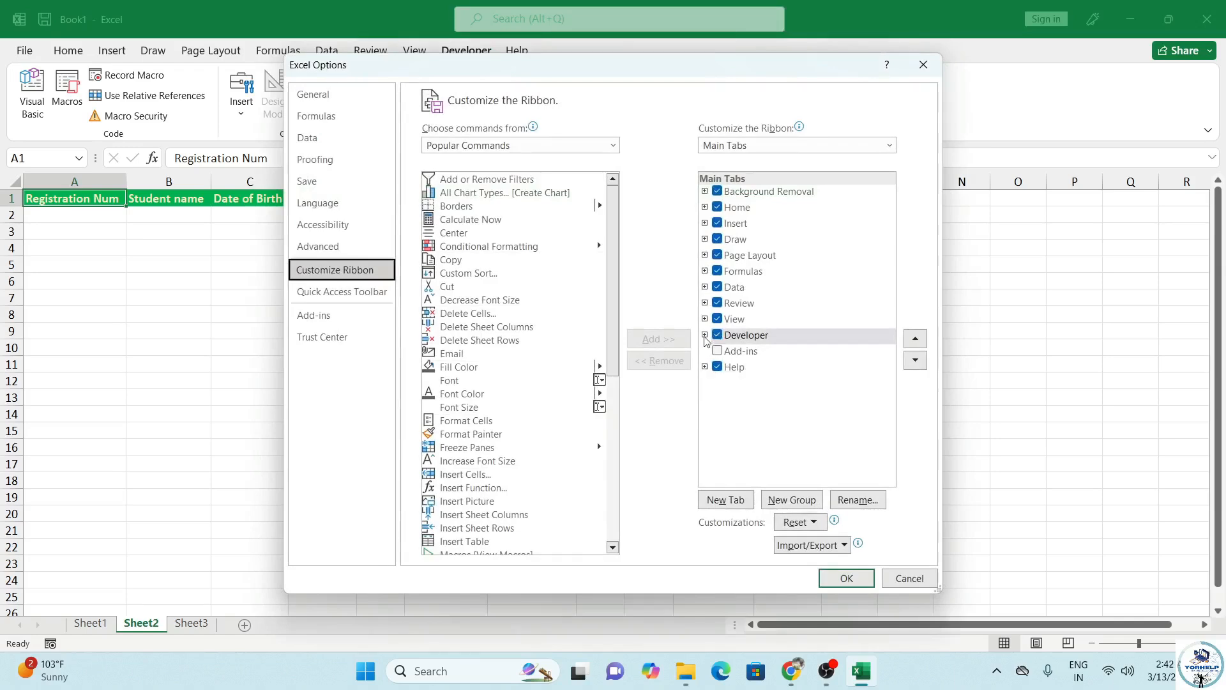
left_click(834, 581)
Step: Go back to the student entry form on Sheet1
left_click(166, 276)
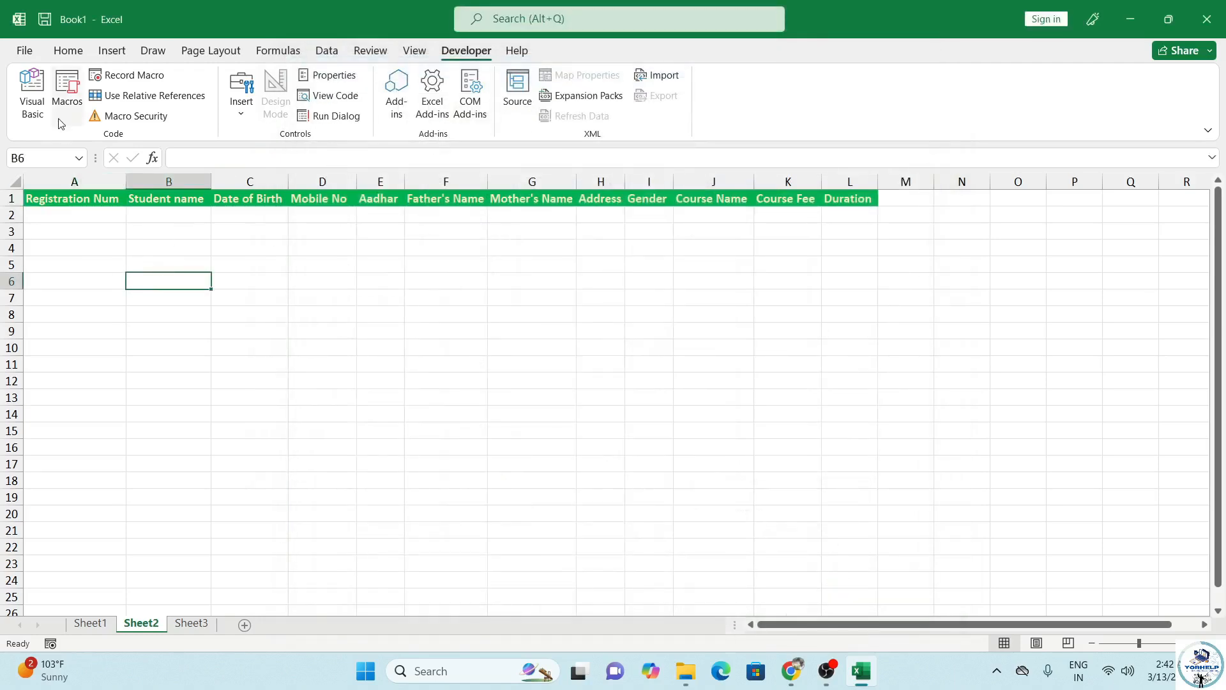
left_click(74, 209)
left_click(77, 198)
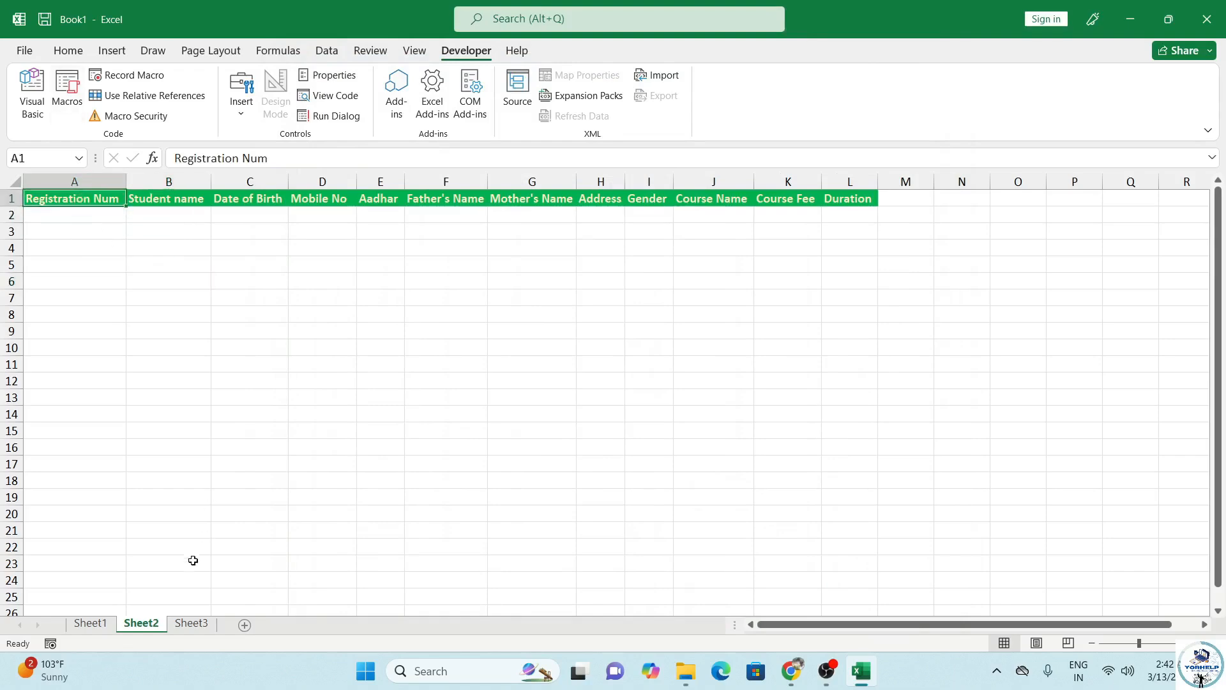
left_click(105, 617)
Step: From cell C4 on the form, start recording a new macro and begin its name with 'S'
scroll(179, 424, "down", 6)
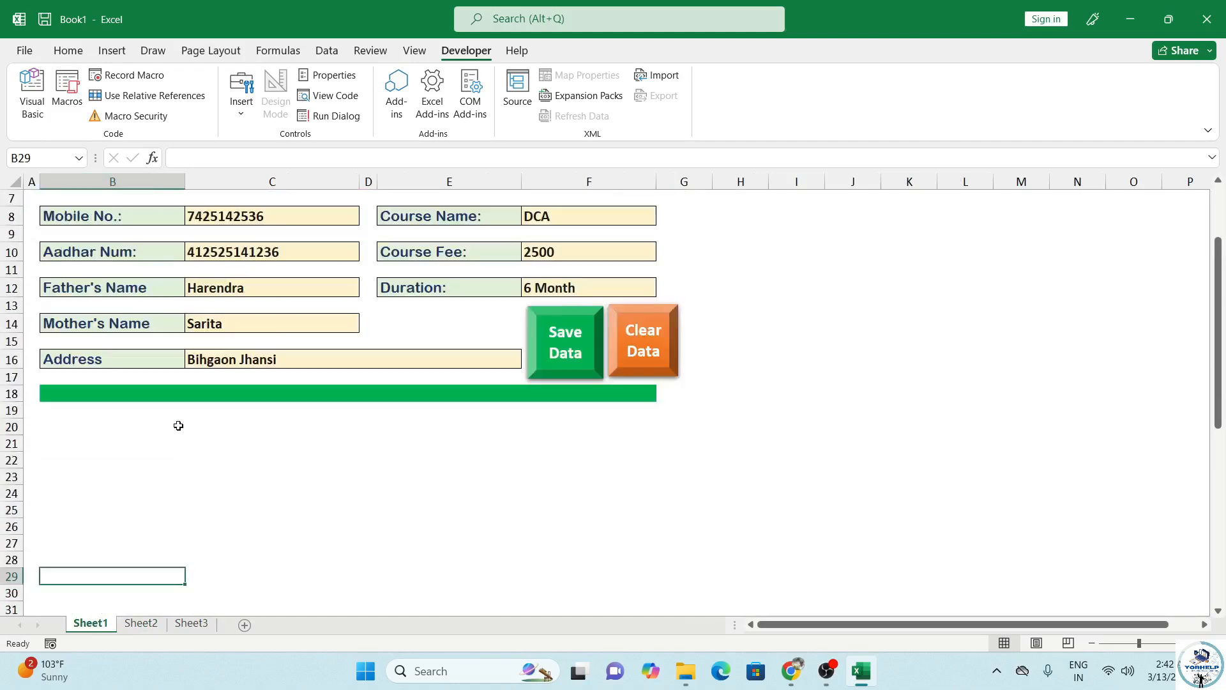
scroll(229, 410, "up", 6)
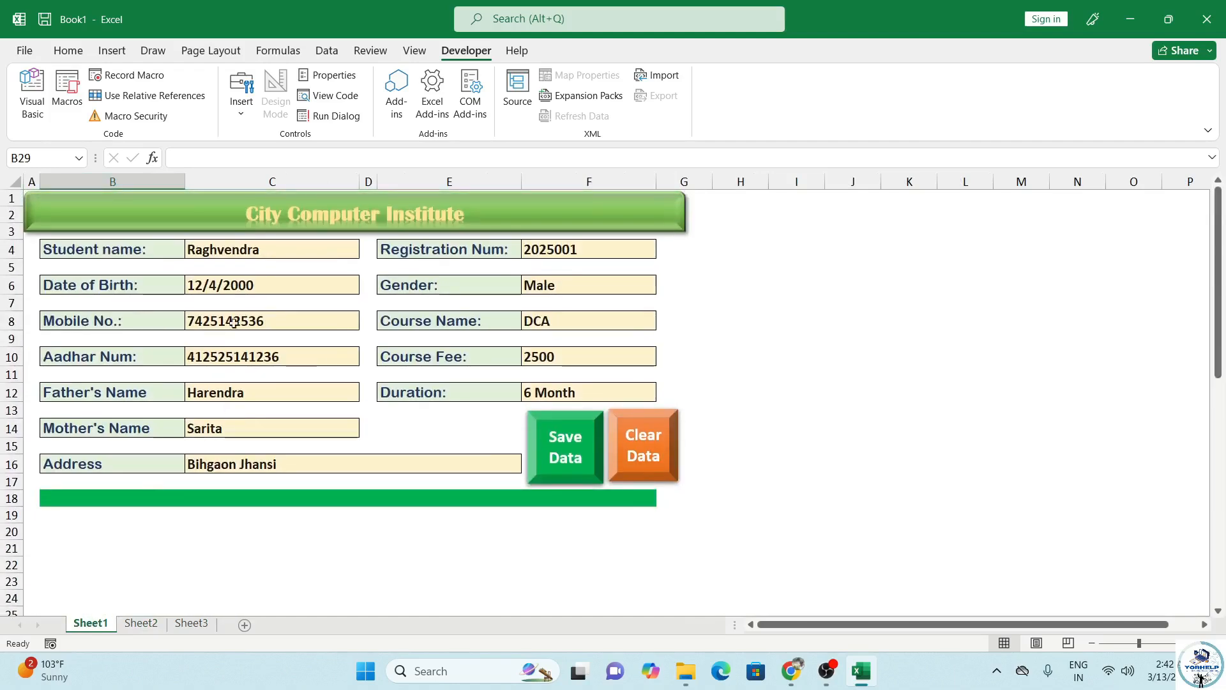
left_click(249, 255)
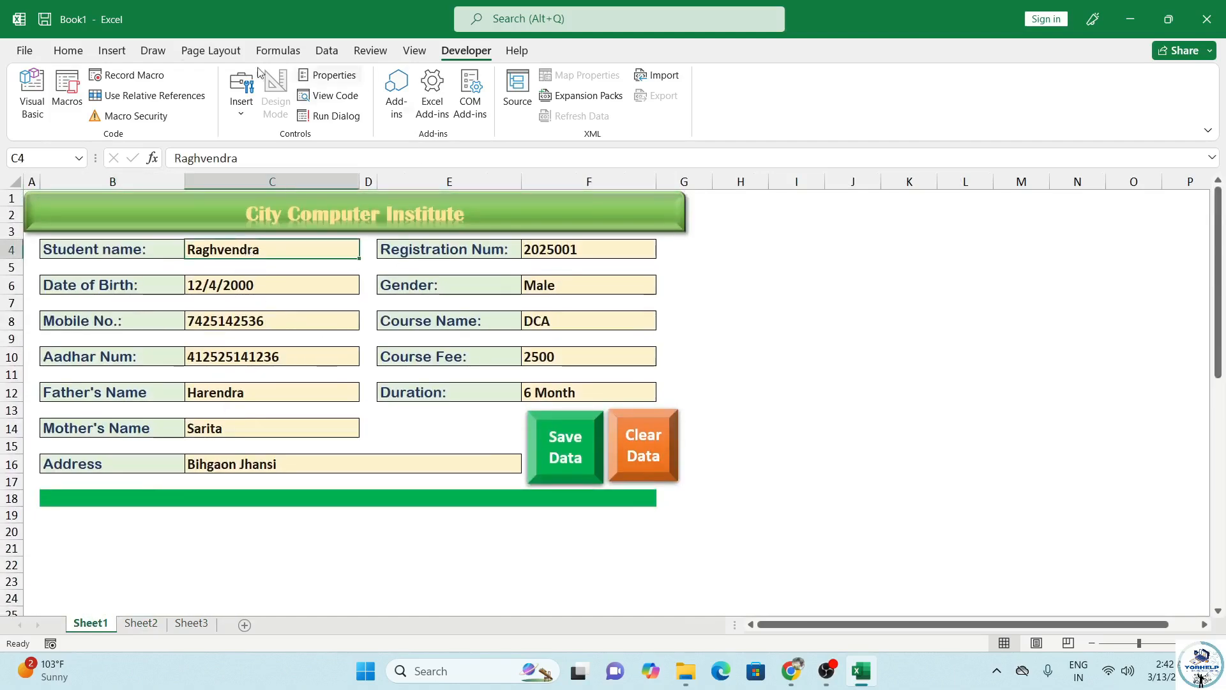
left_click(134, 75)
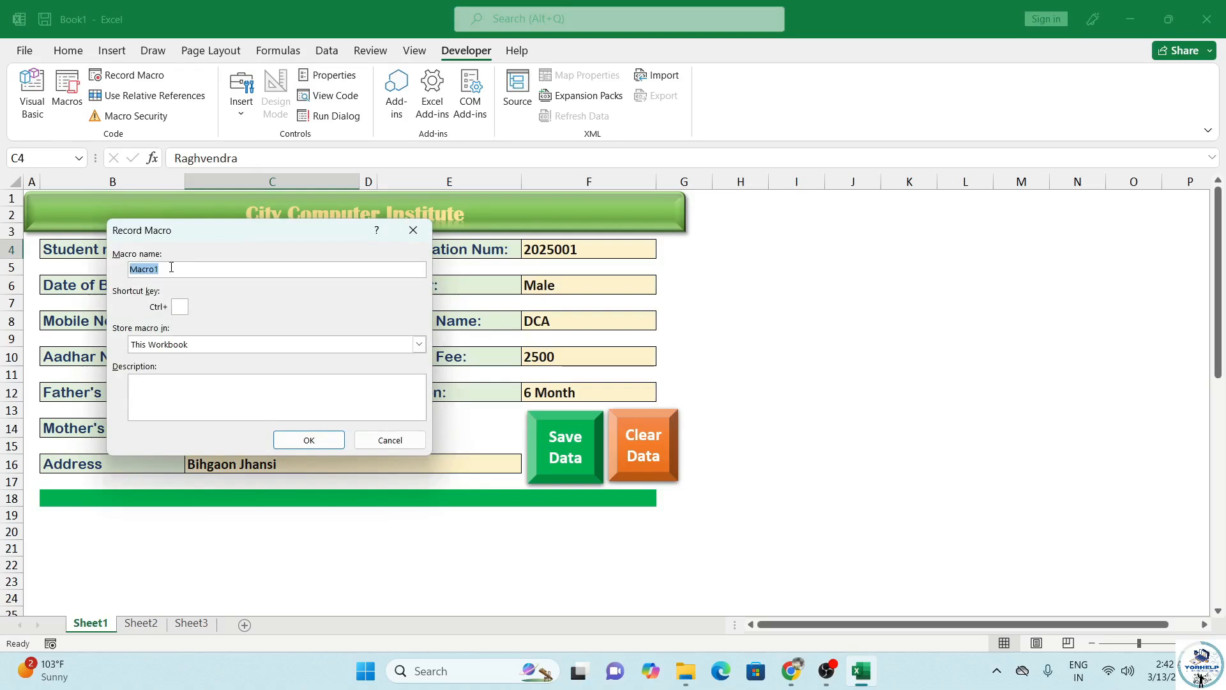
type("SaveData")
Step: Start recording the save macro and copy the student values in C34:C45
left_click(334, 443)
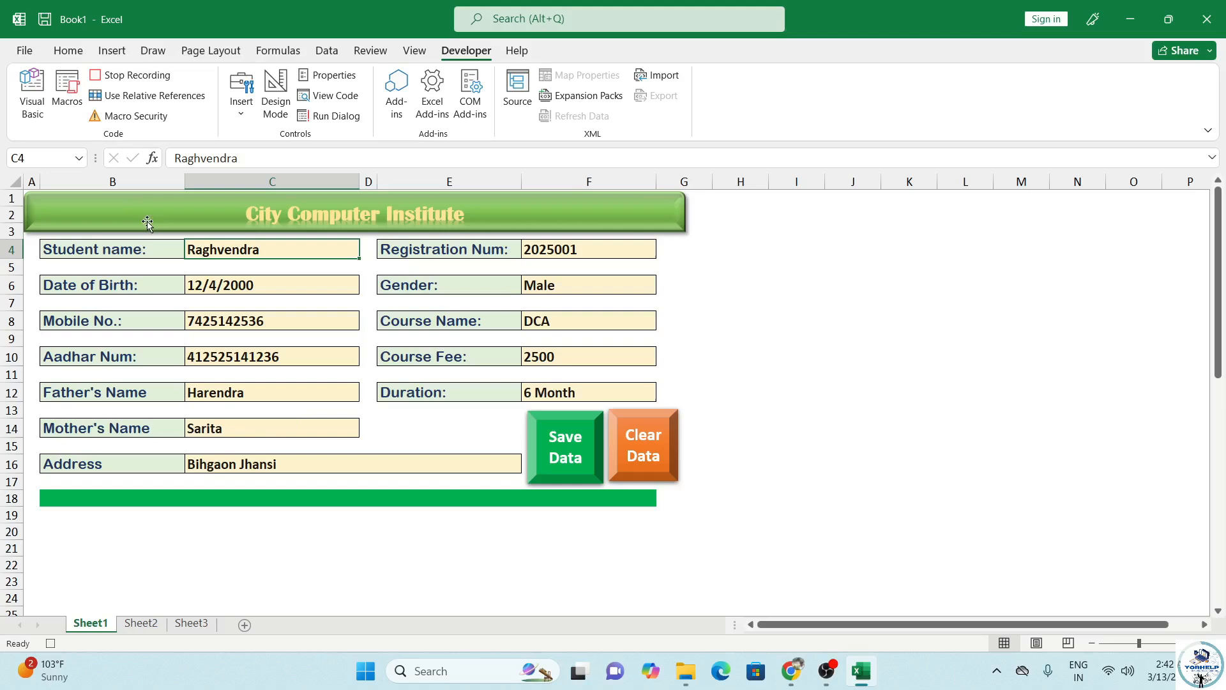
scroll(211, 556, "down", 7)
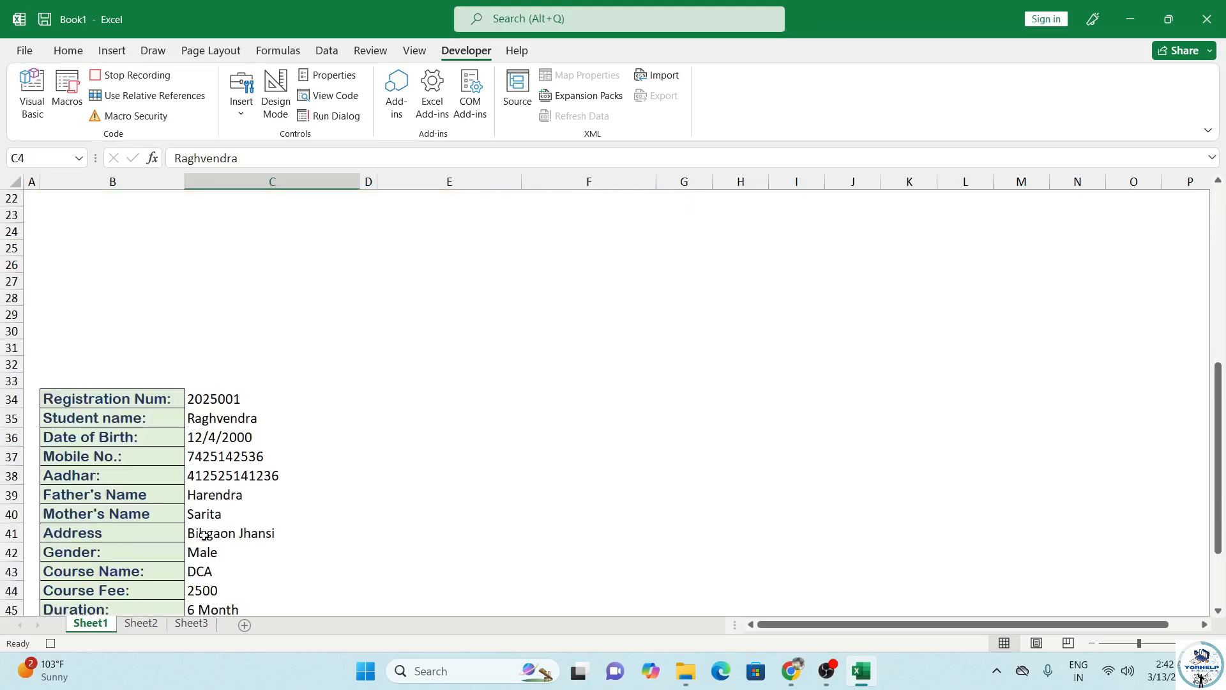
left_click(226, 401)
key("shift+Down")
key("shift+Down")
key("shift+Down")
key("shift+Down")
key("shift+Down")
key("shift+Down")
key("shift+Down")
key("shift+Down")
key("shift+Down")
key("shift+Down")
key("shift+Down")
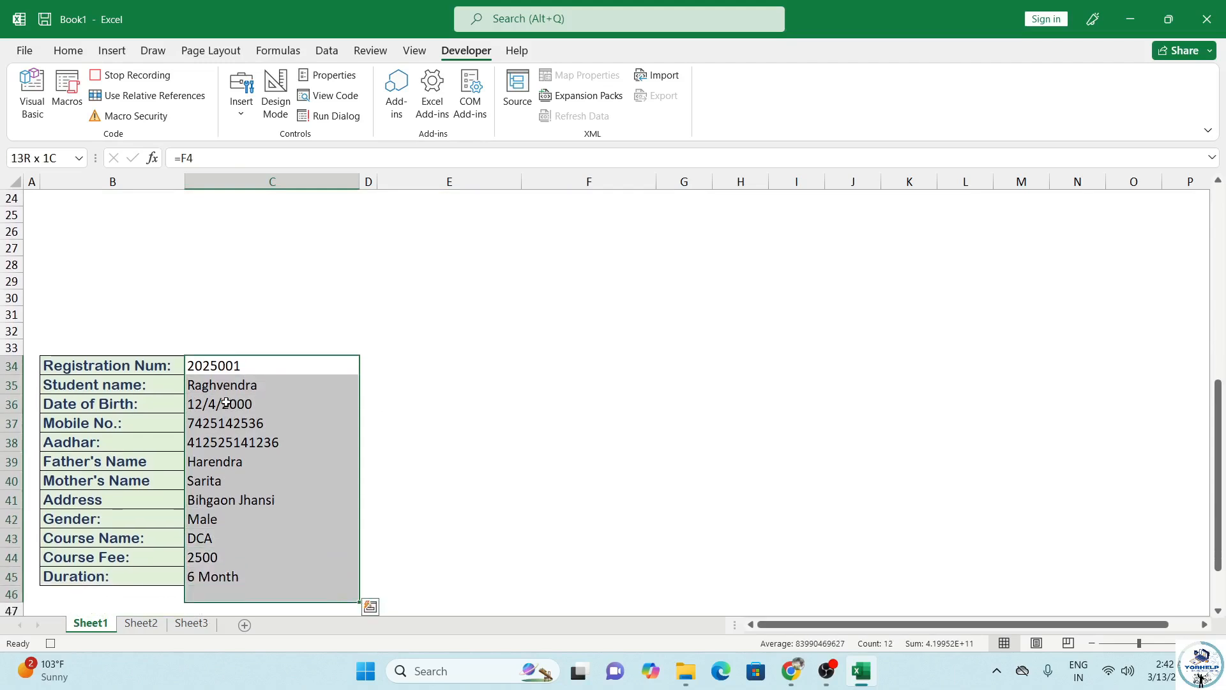
key("ctrl+c")
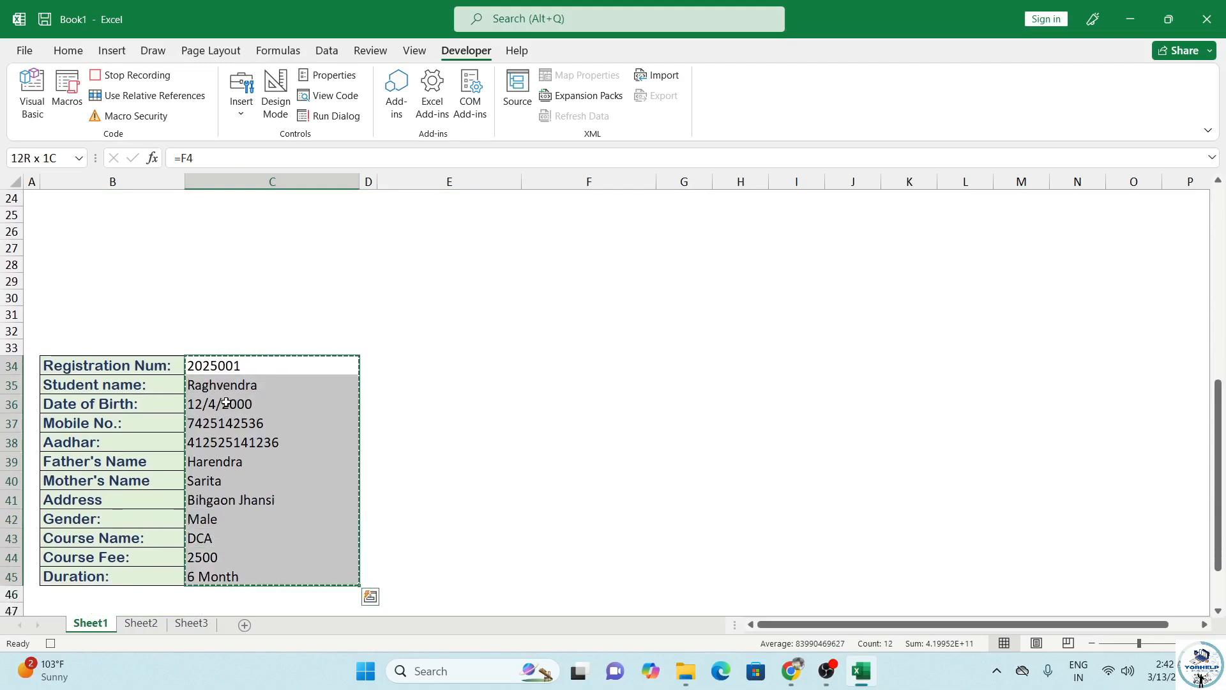
Step: On Sheet2, return to A1, turn on relative references, and move down to A2
left_click(142, 624)
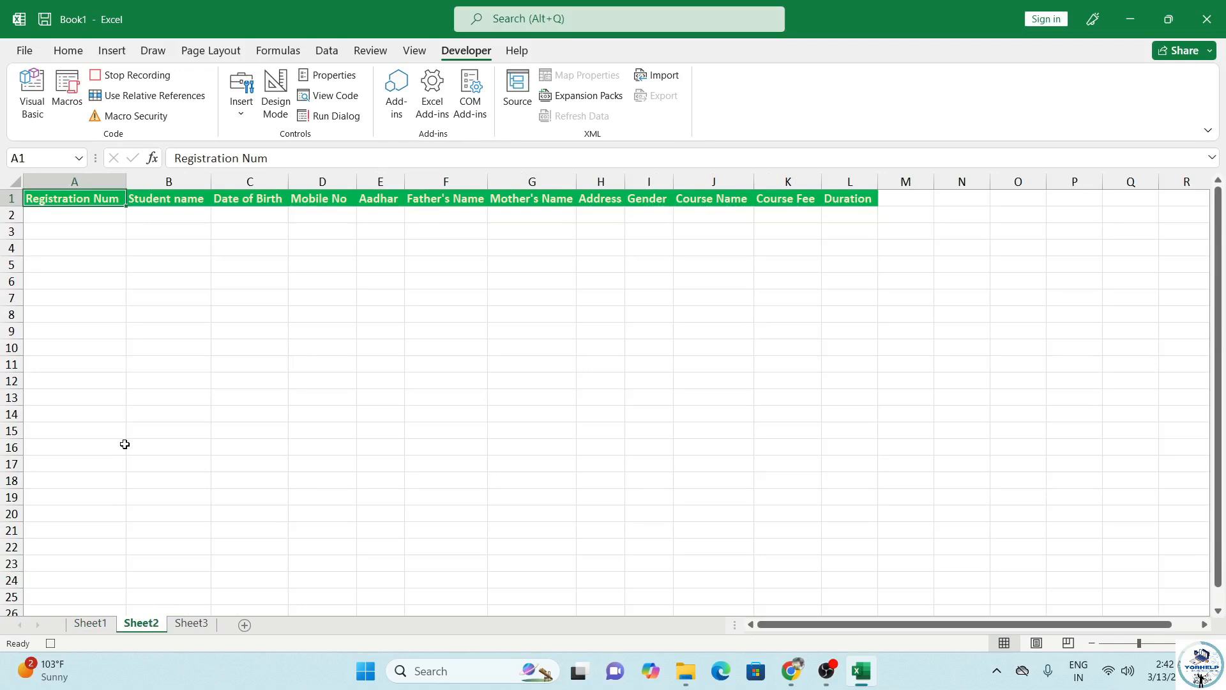
key("ctrl+Right")
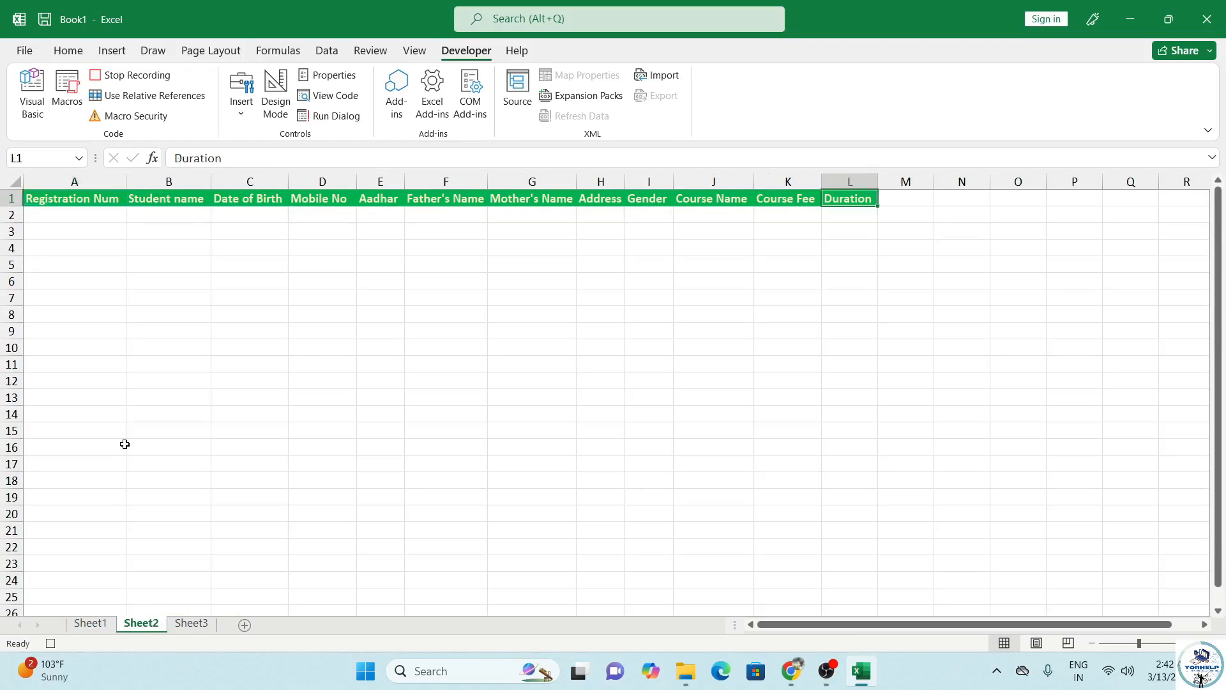
key("Right")
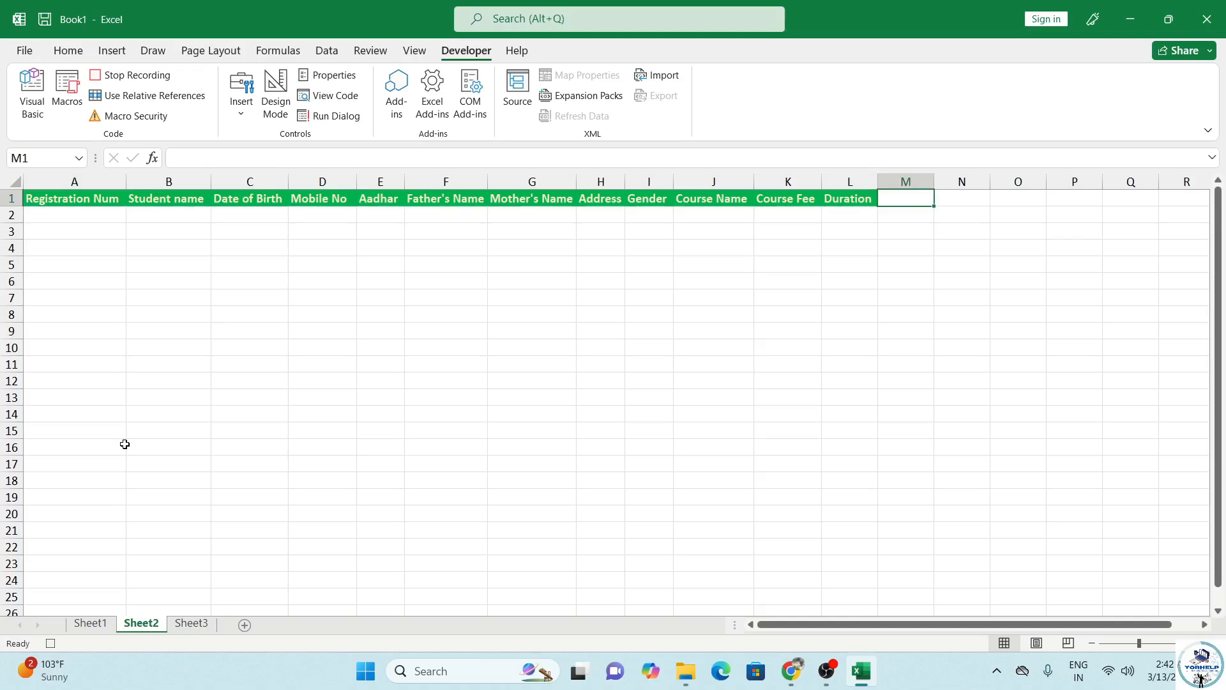
key("ctrl+Down")
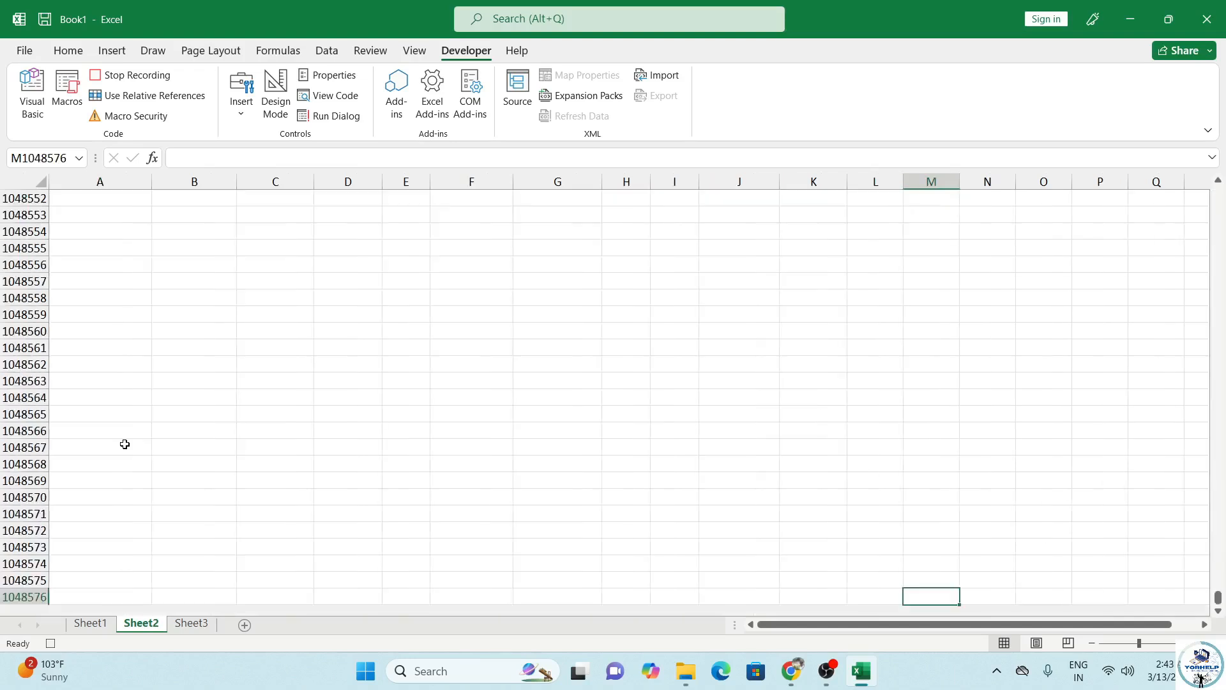
key("ctrl+Left")
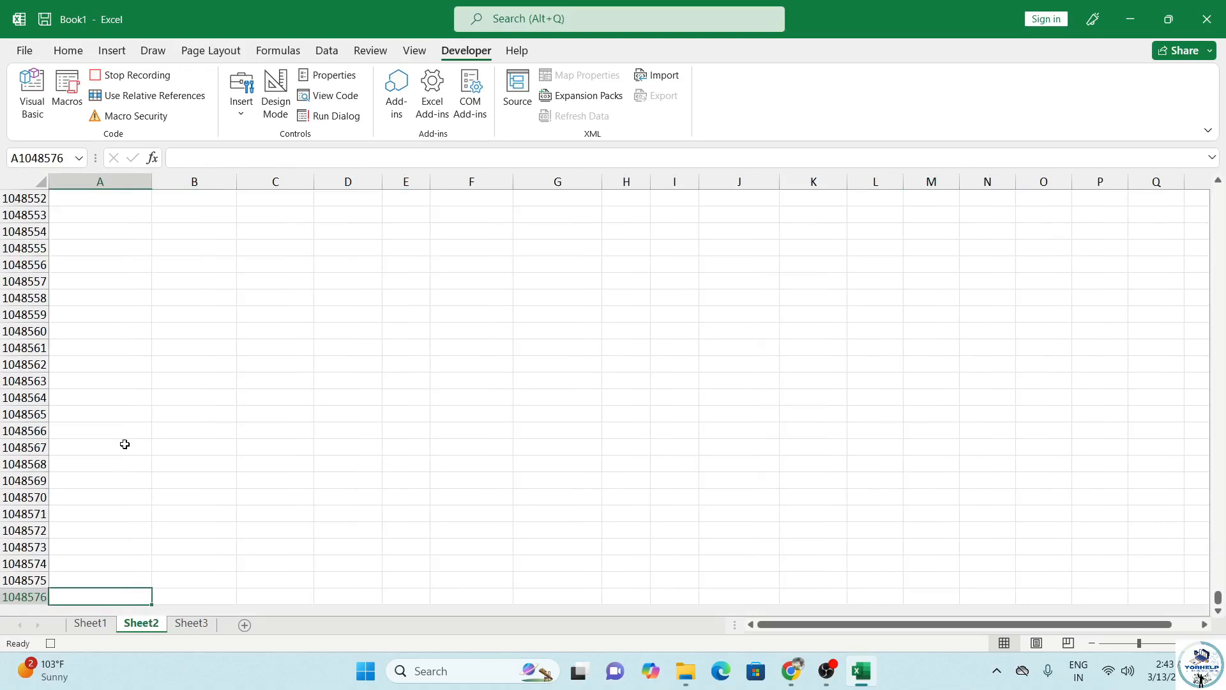
key("ctrl+Up")
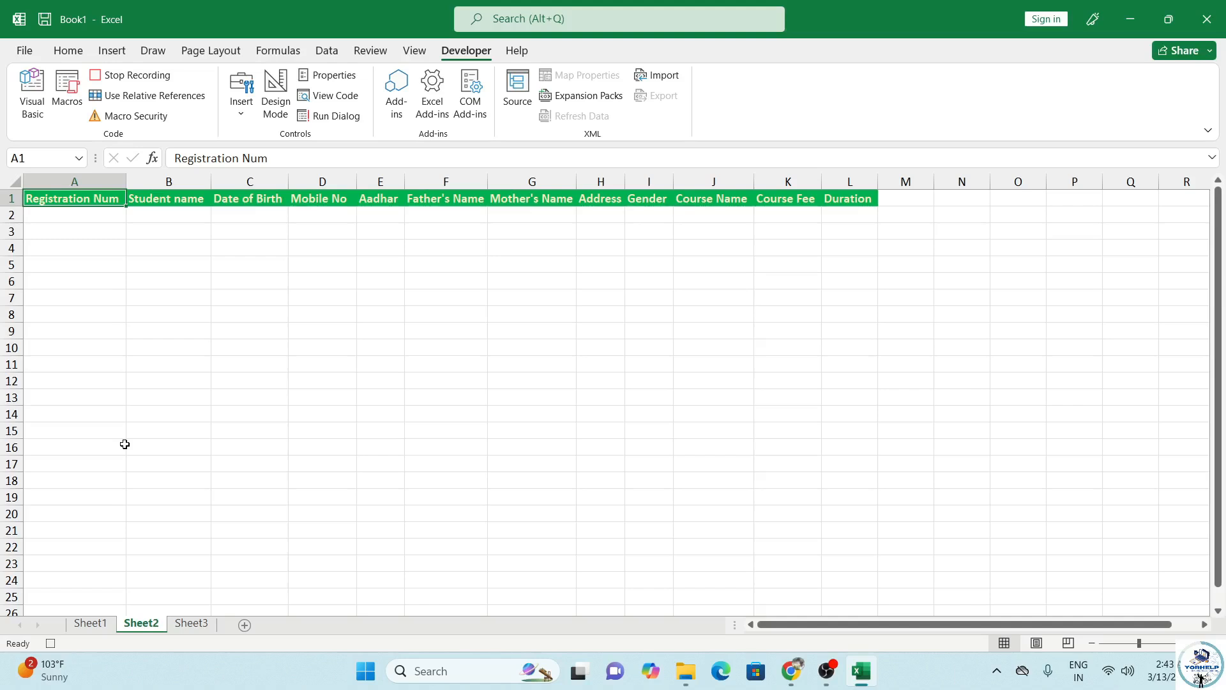
left_click(147, 97)
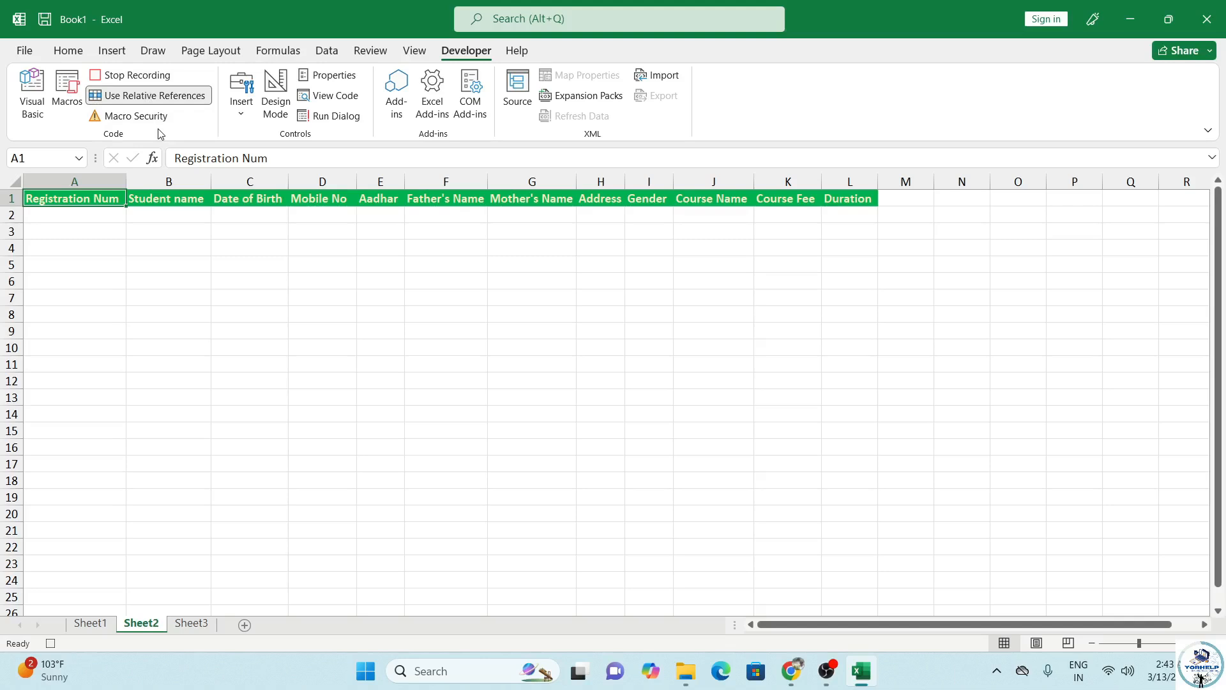
key("Down")
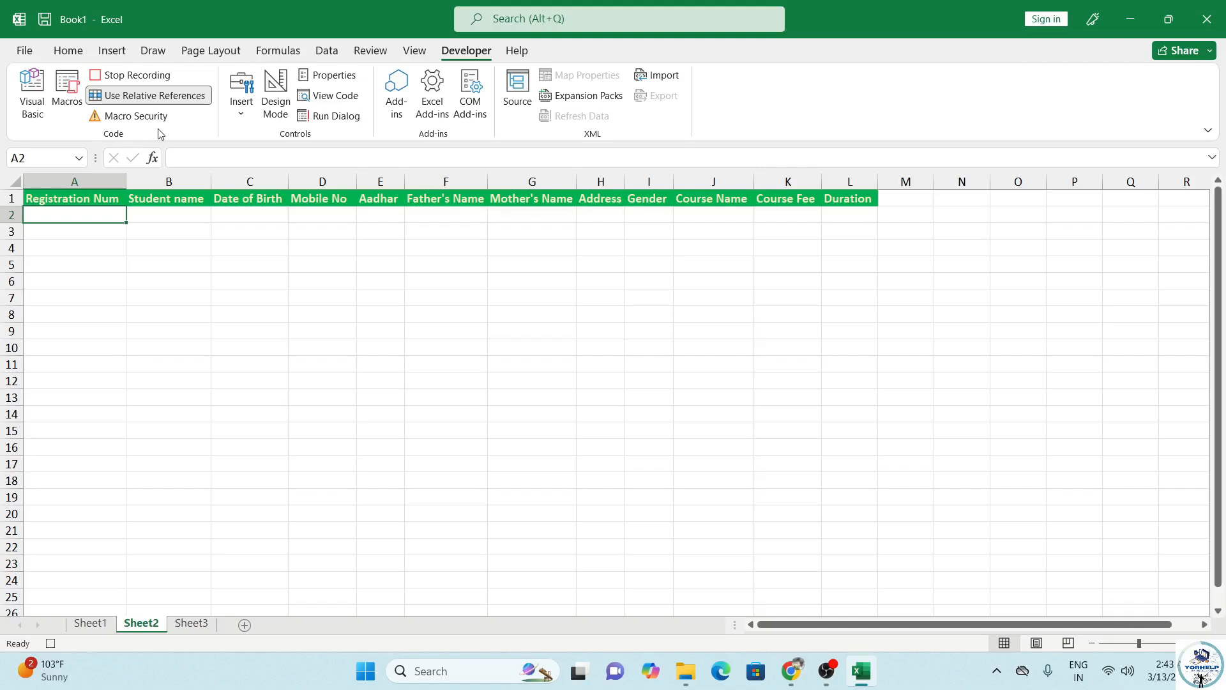
Step: Paste the copied values transposed into row 2 of Sheet2 and cancel the copy
key("ctrl+alt+v")
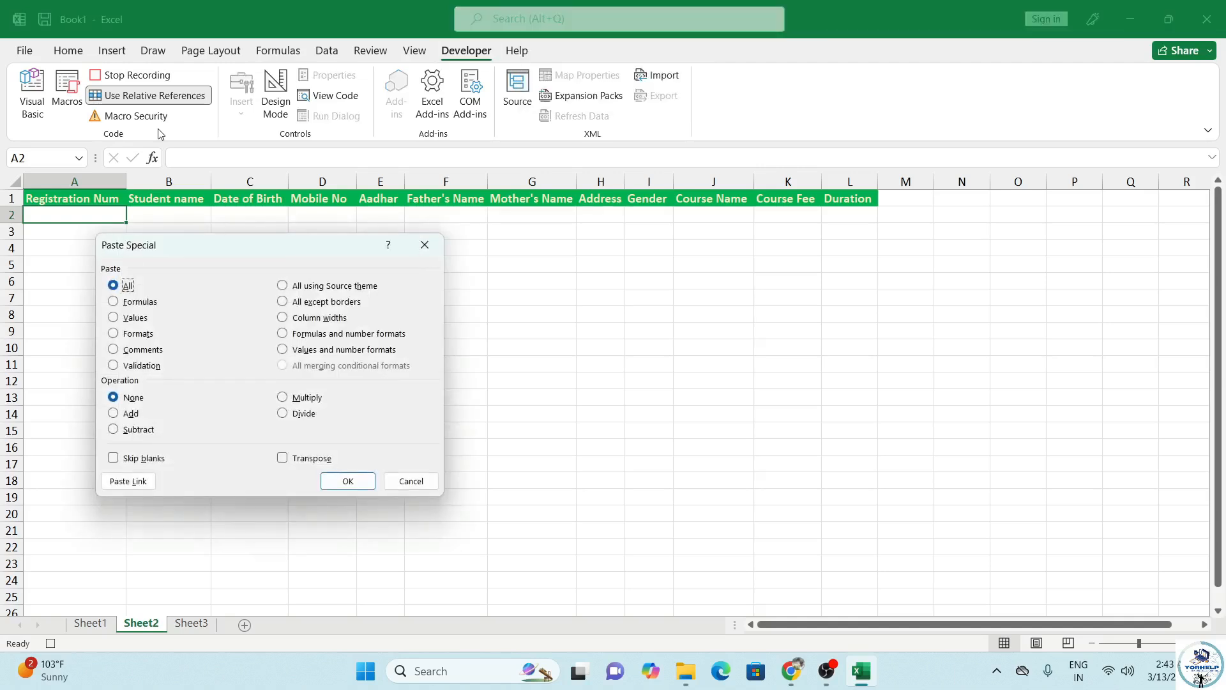
left_click(126, 318)
left_click(284, 460)
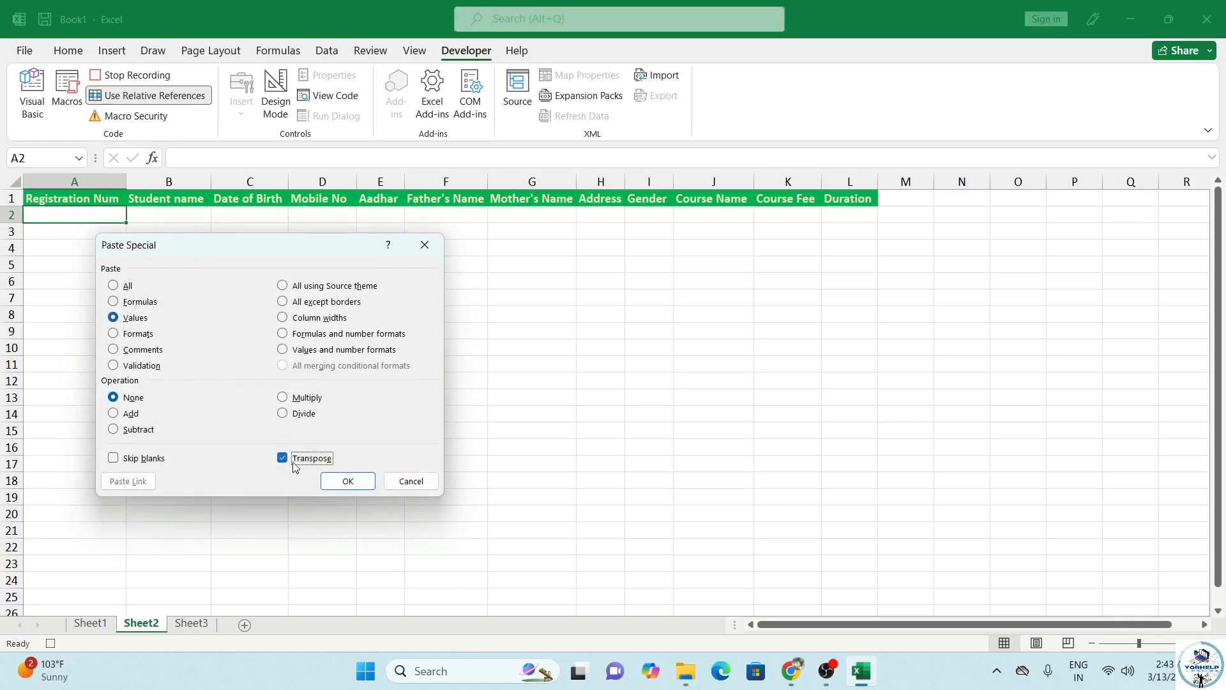
left_click(348, 482)
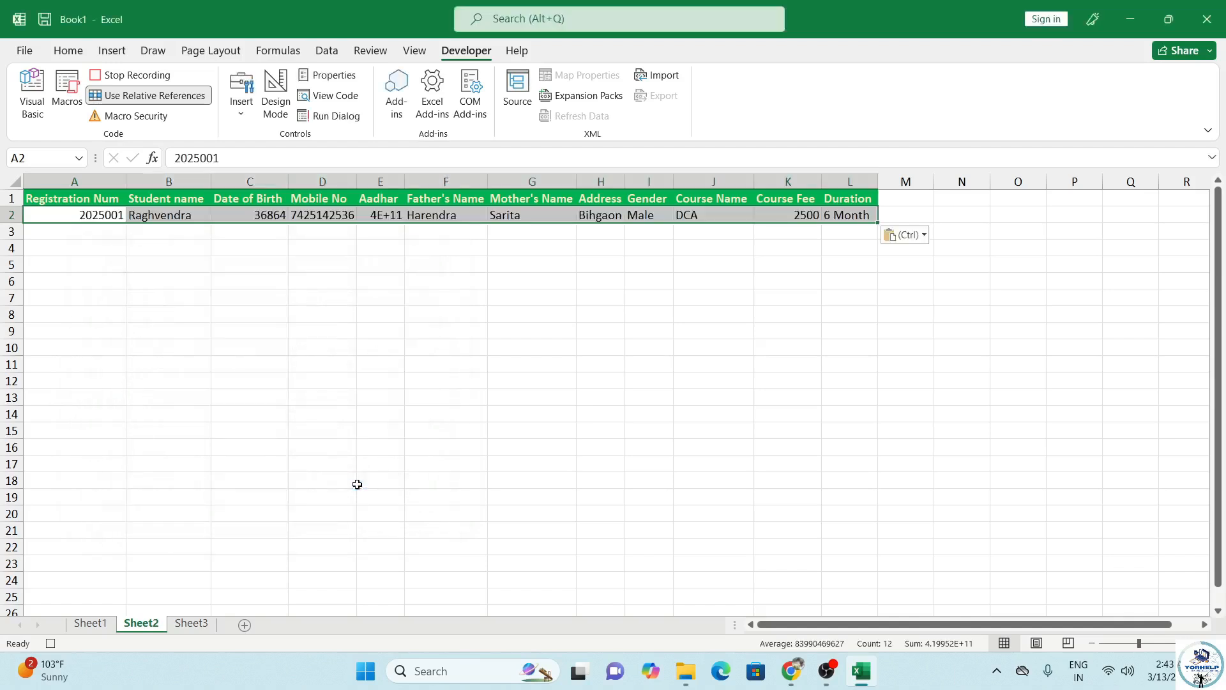
left_click(67, 50)
key("Escape")
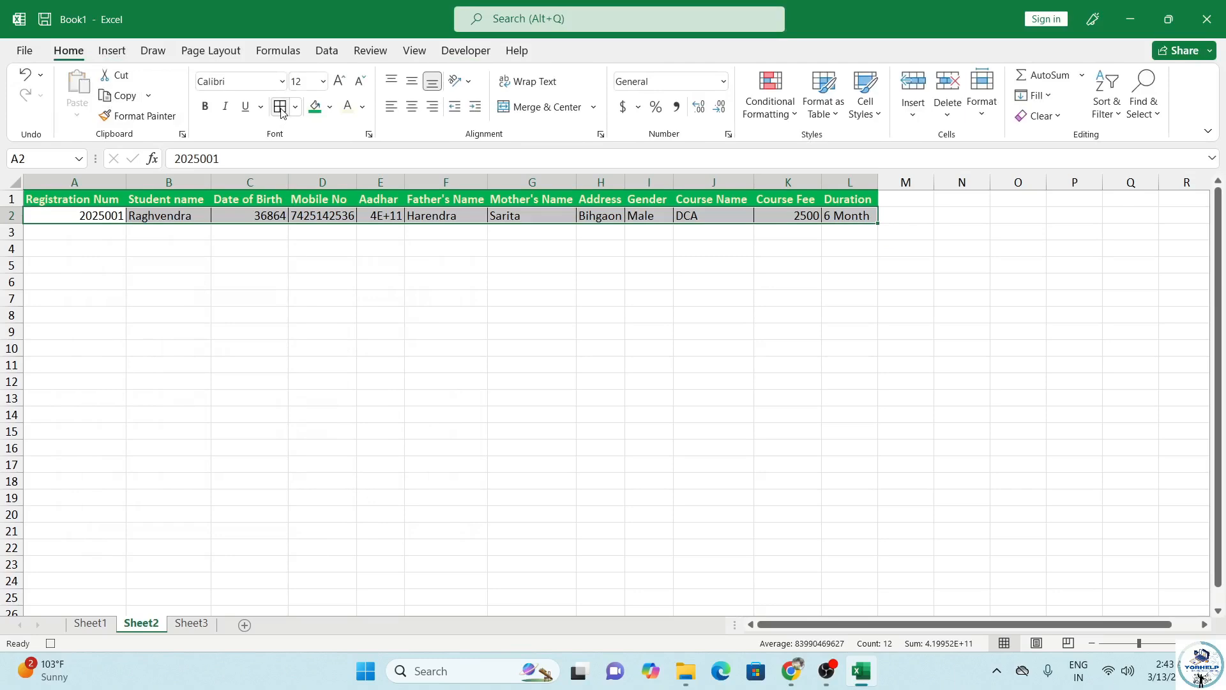
Step: Format C2 as Short Date and E2 as Number with no decimals, widening column E
left_click(247, 218)
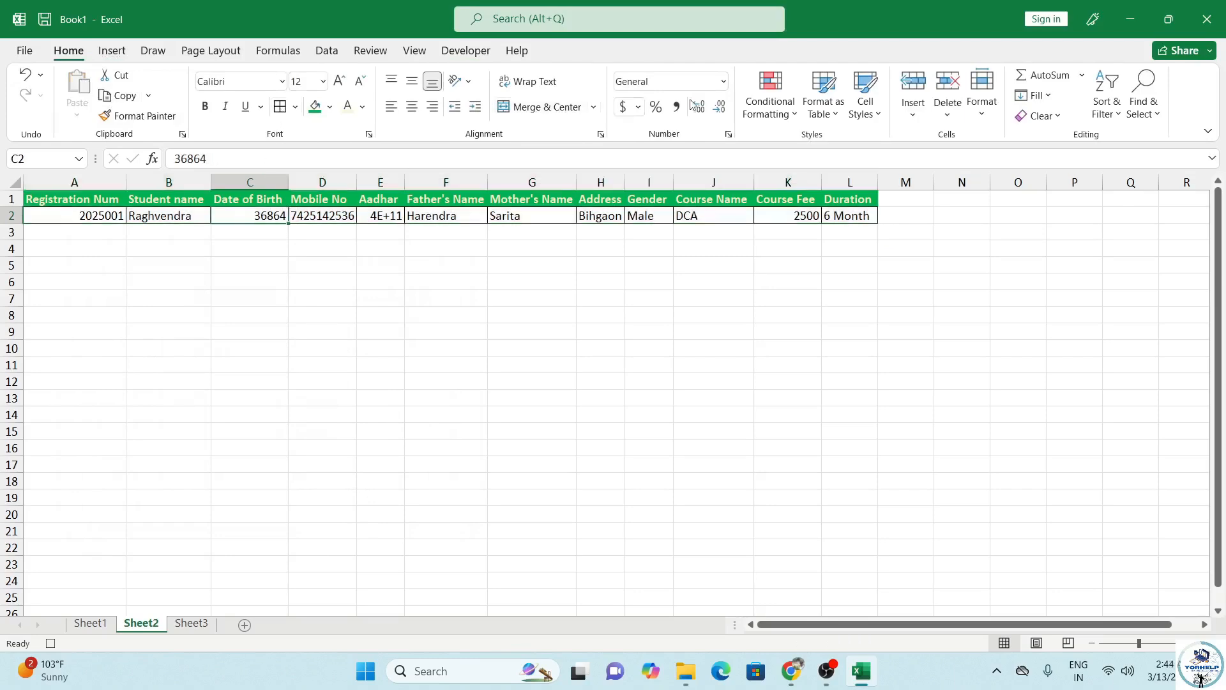
left_click(723, 81)
left_click(700, 263)
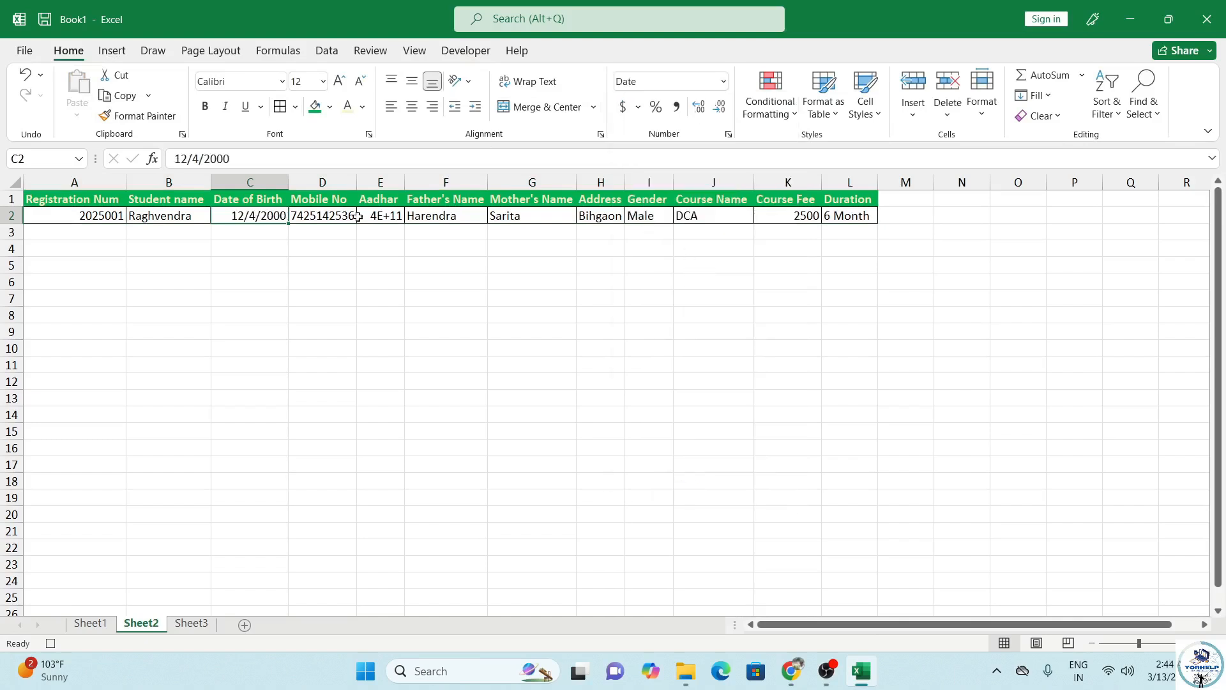
left_click(388, 218)
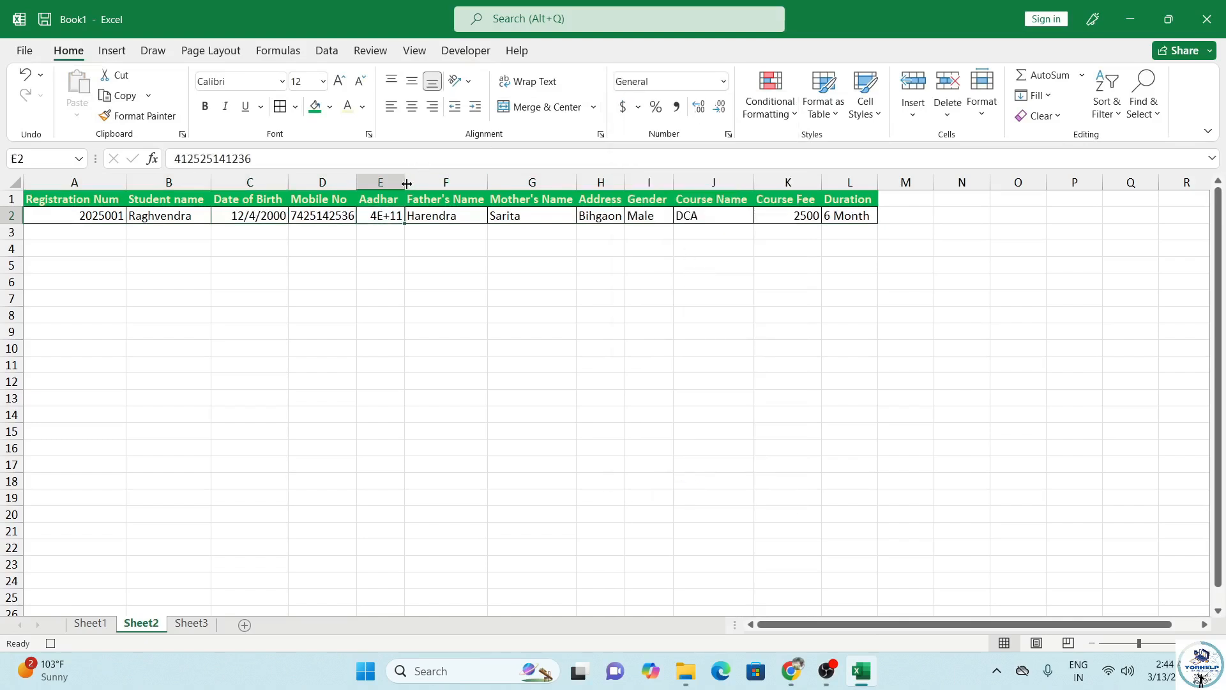
left_click_drag(405, 182, 434, 181)
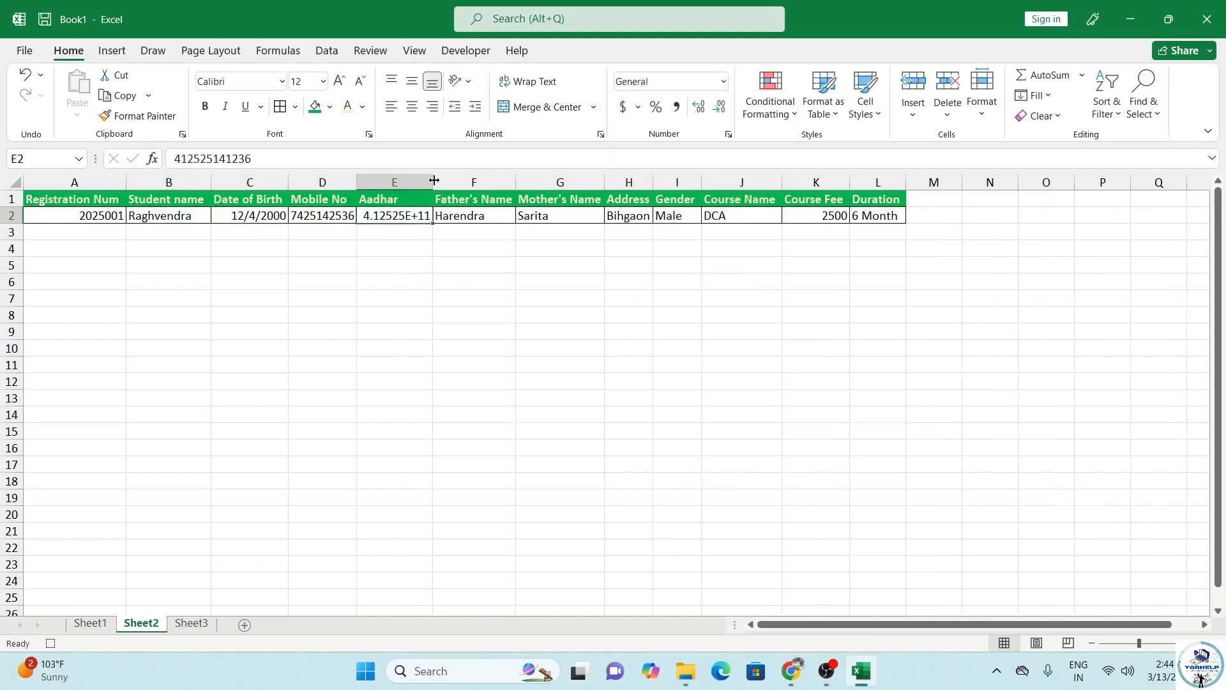
left_click(724, 81)
left_click(678, 152)
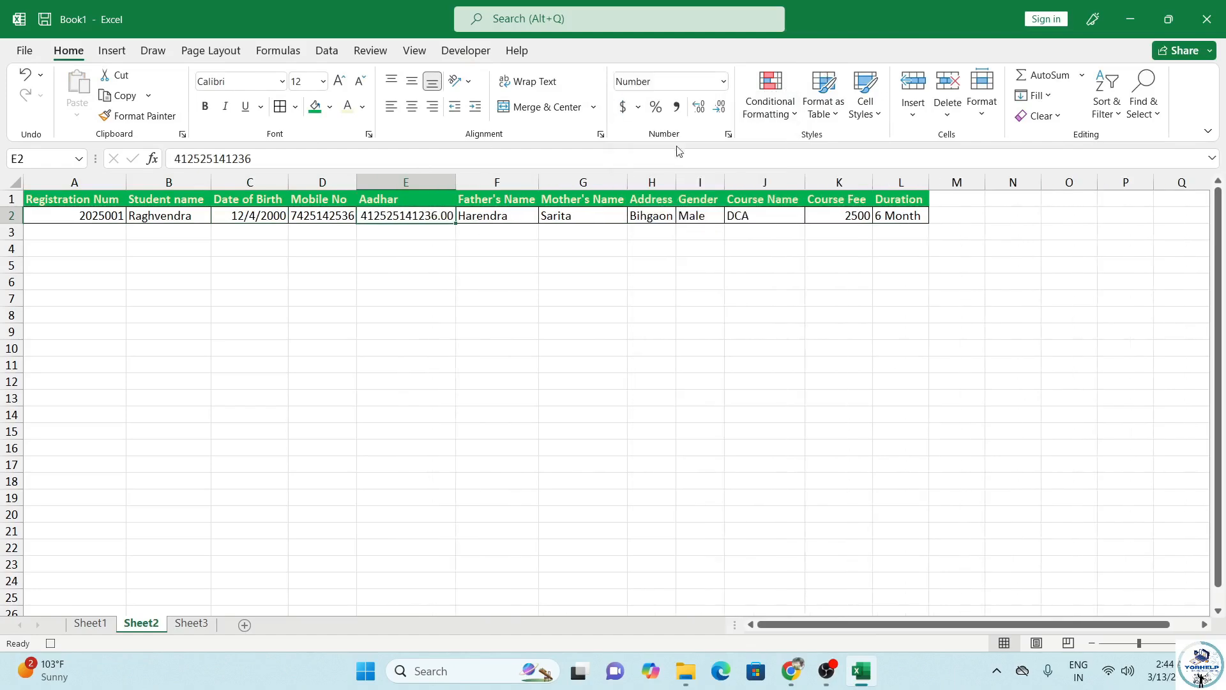
left_click(719, 107)
left_click(719, 107)
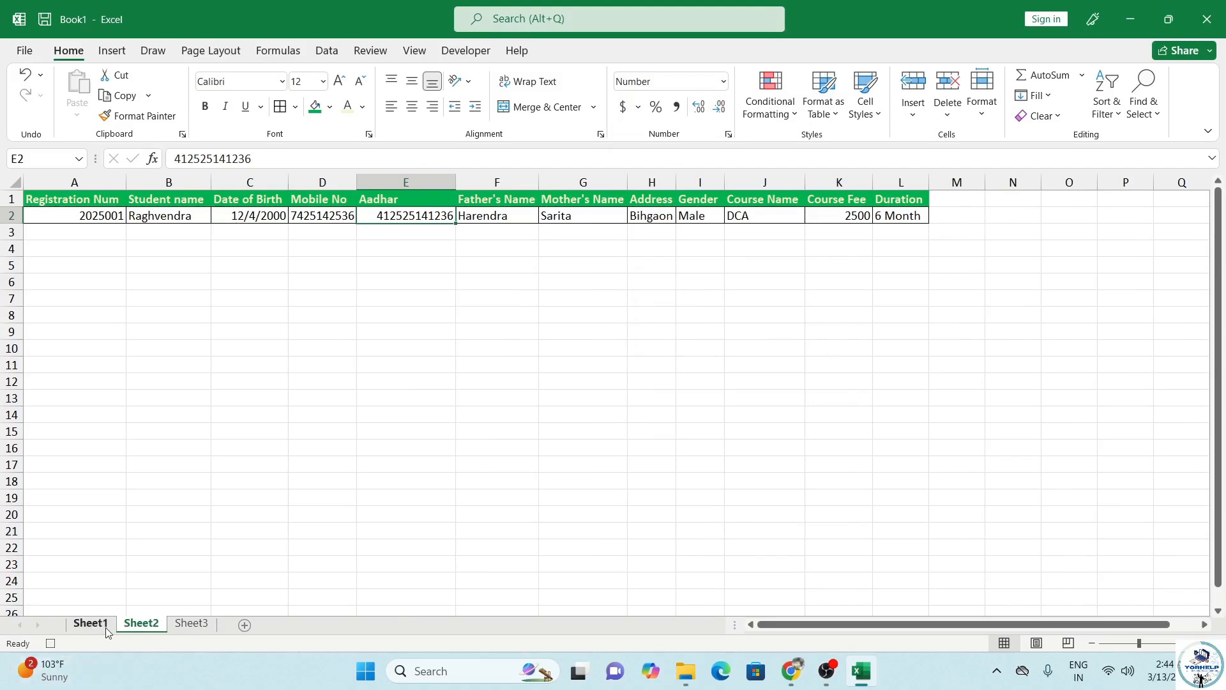
Step: Back on Sheet1, select the left-column entry cells C4 through C16
left_click(464, 56)
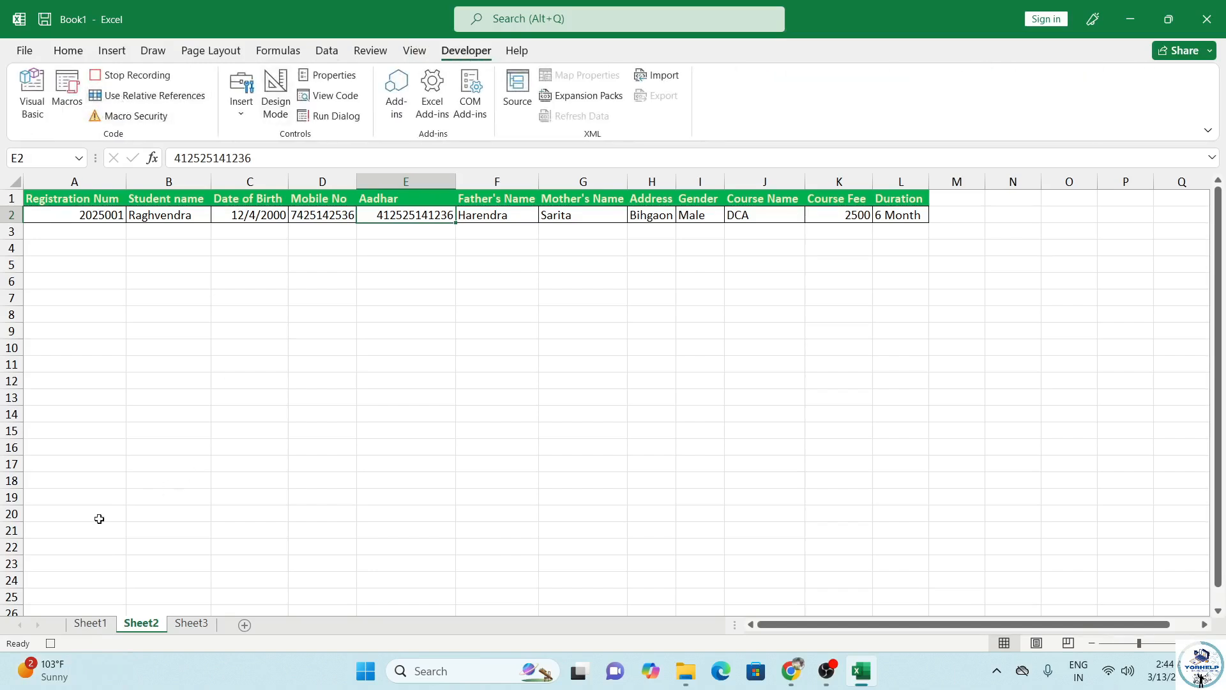
left_click(90, 624)
scroll(225, 383, "up", 8)
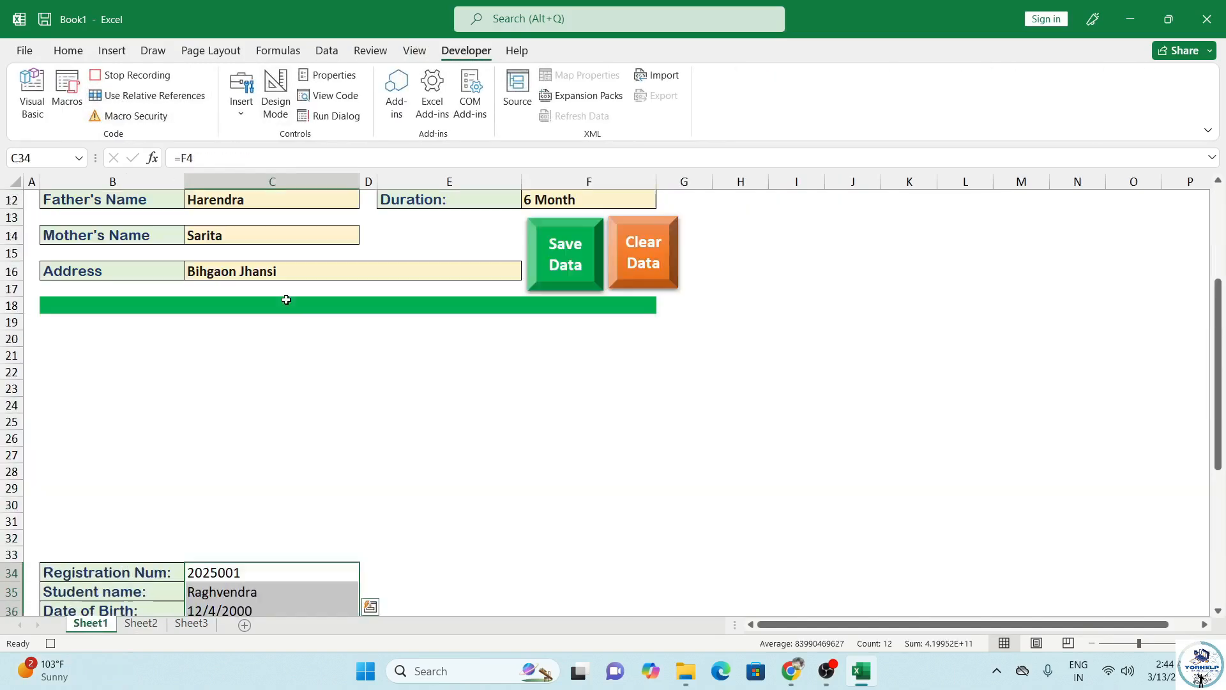
left_click(256, 253)
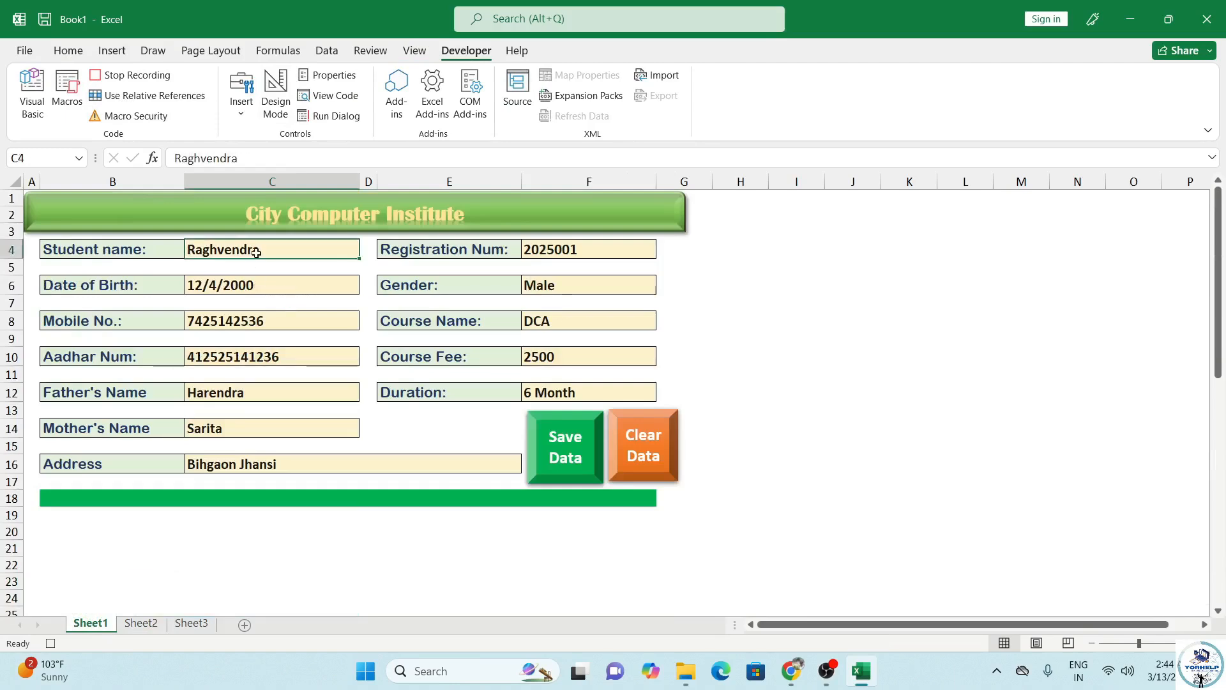
left_click(256, 287, "ctrl")
left_click(260, 323, "ctrl")
left_click(276, 357, "ctrl")
left_click(273, 409, "ctrl")
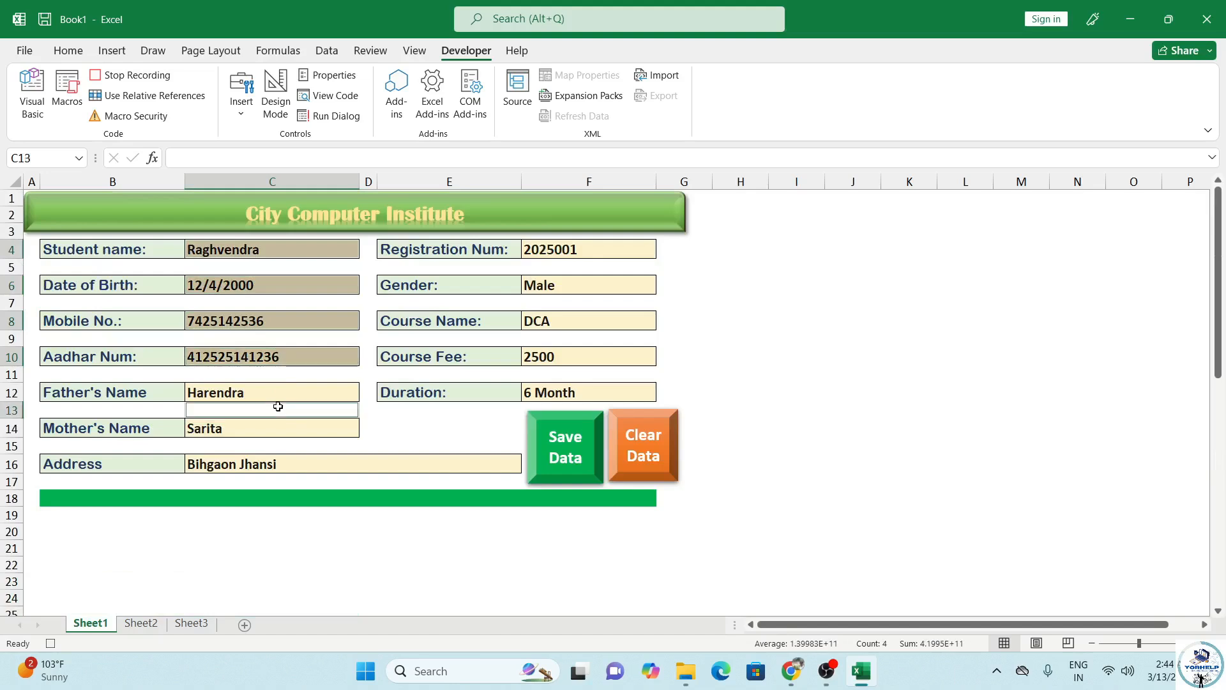
left_click(284, 394, "ctrl")
left_click(293, 433, "ctrl")
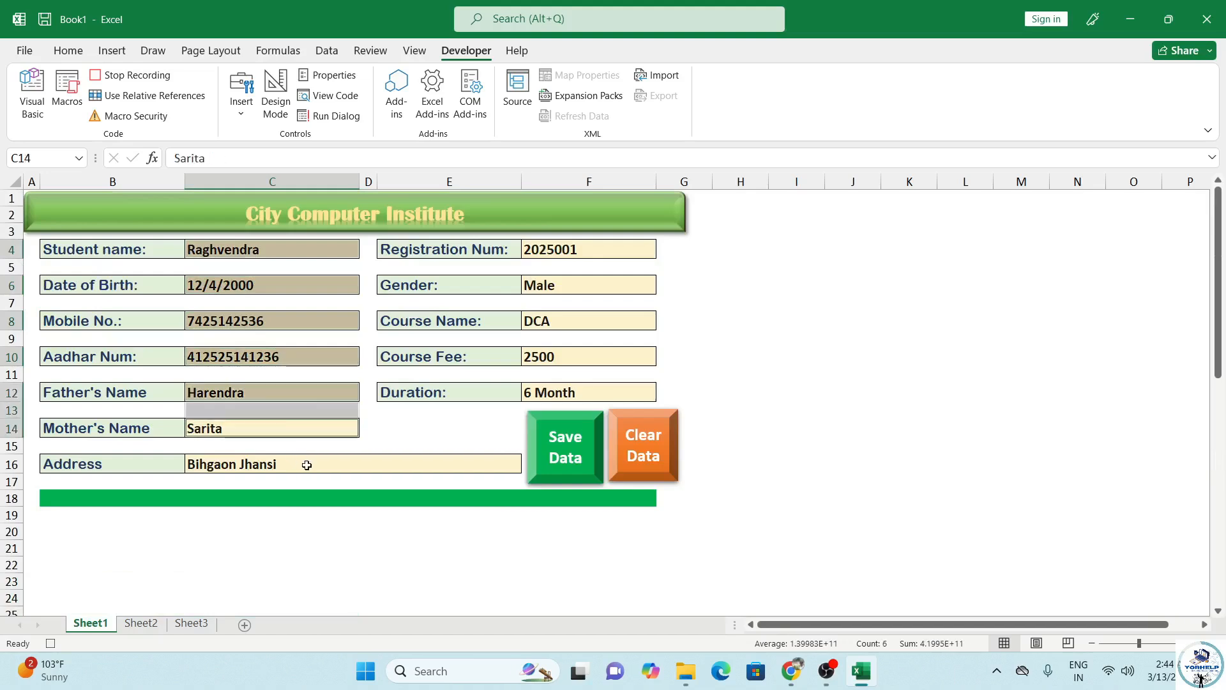
left_click(309, 462, "ctrl")
Step: Add cells F4–F12 to the selection, delete all entries, return to C4 and stop recording
left_click(596, 254, "ctrl")
left_click(596, 281, "ctrl")
left_click(582, 323, "ctrl")
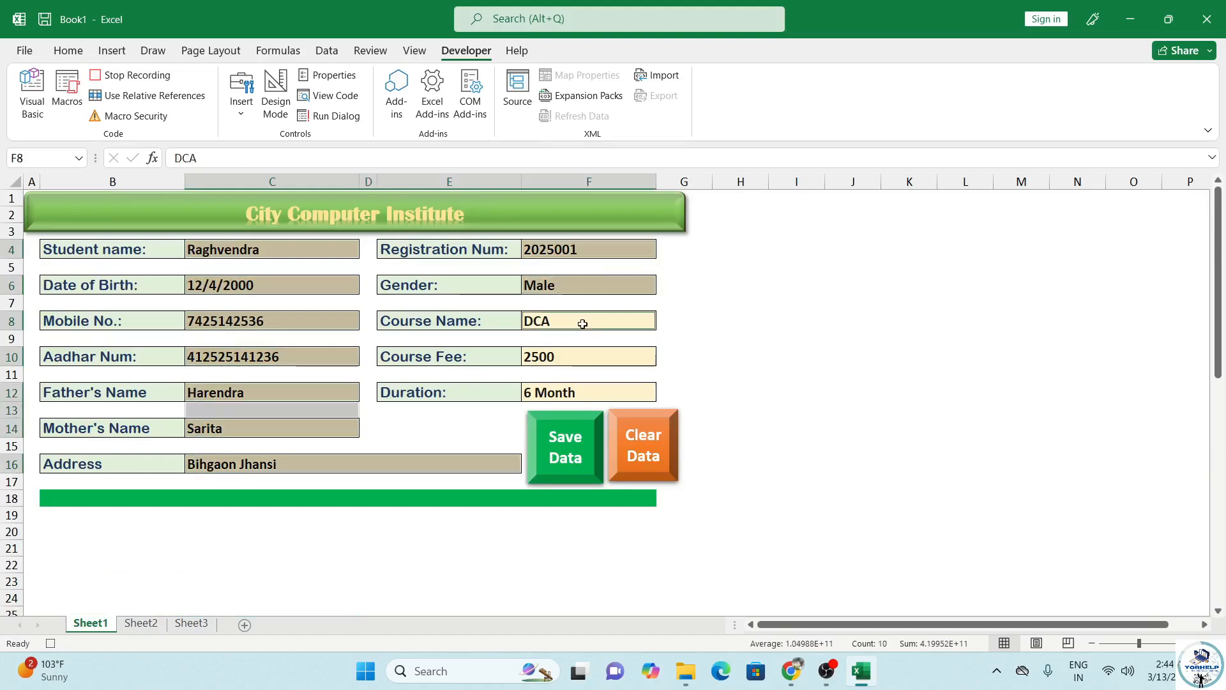
left_click(572, 356, "ctrl")
left_click(561, 394, "ctrl")
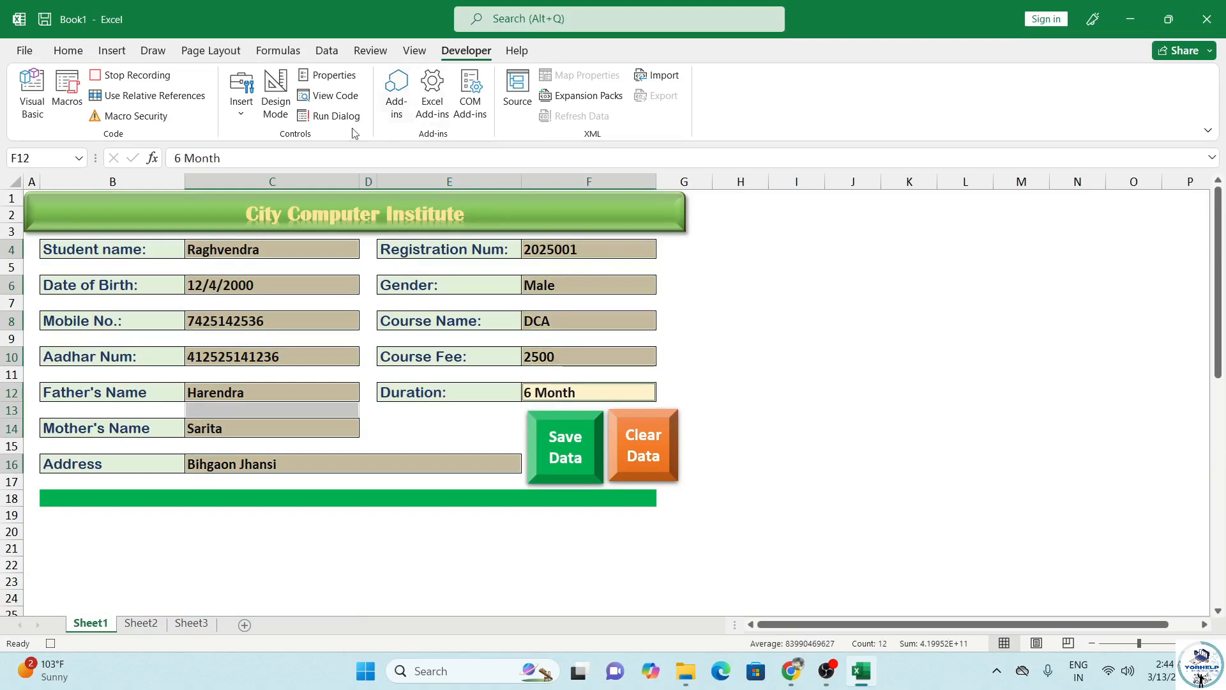
key("Delete")
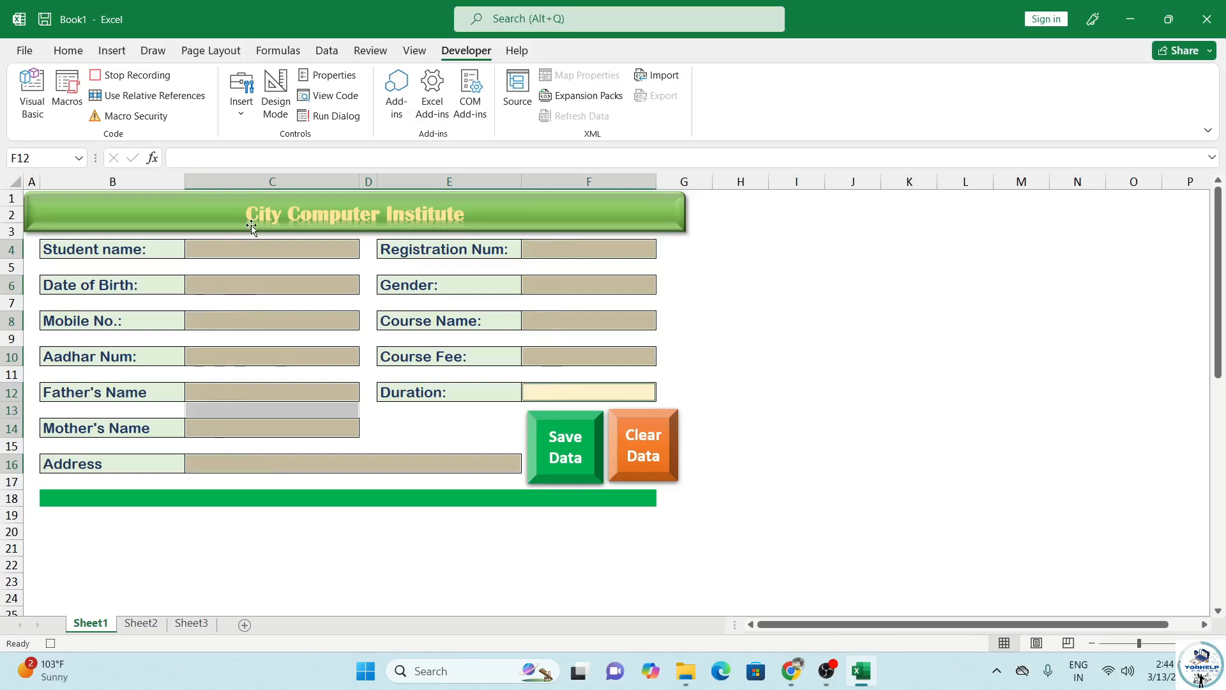
left_click(295, 253)
left_click(130, 78)
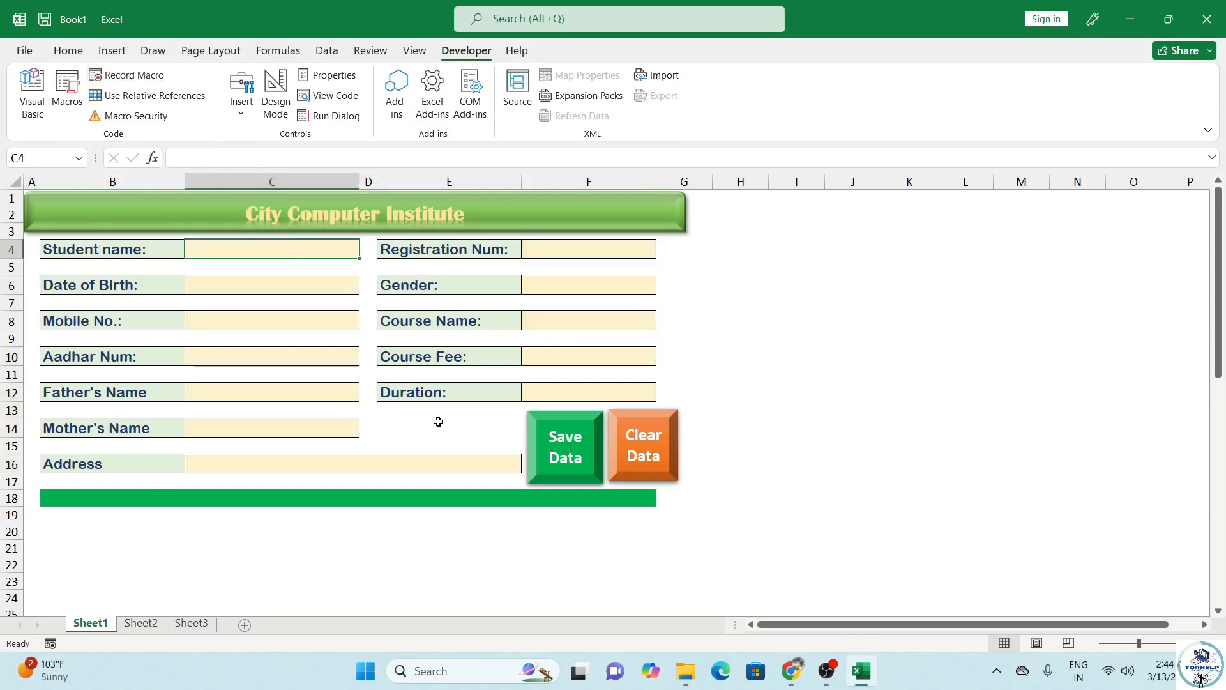
left_click(653, 465, "ctrl")
Step: Assign the SaveData macro to the Save Data shape
left_click(582, 464)
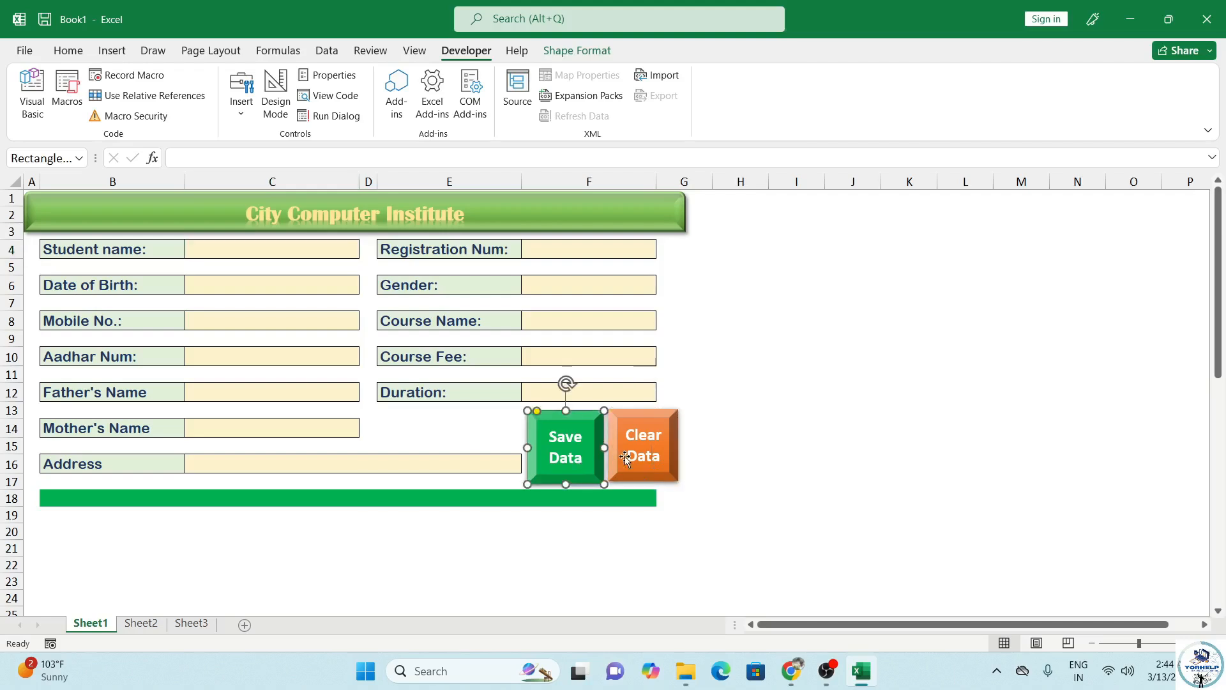
left_click(551, 519)
left_click(563, 460, "ctrl")
right_click(564, 458)
left_click(616, 390)
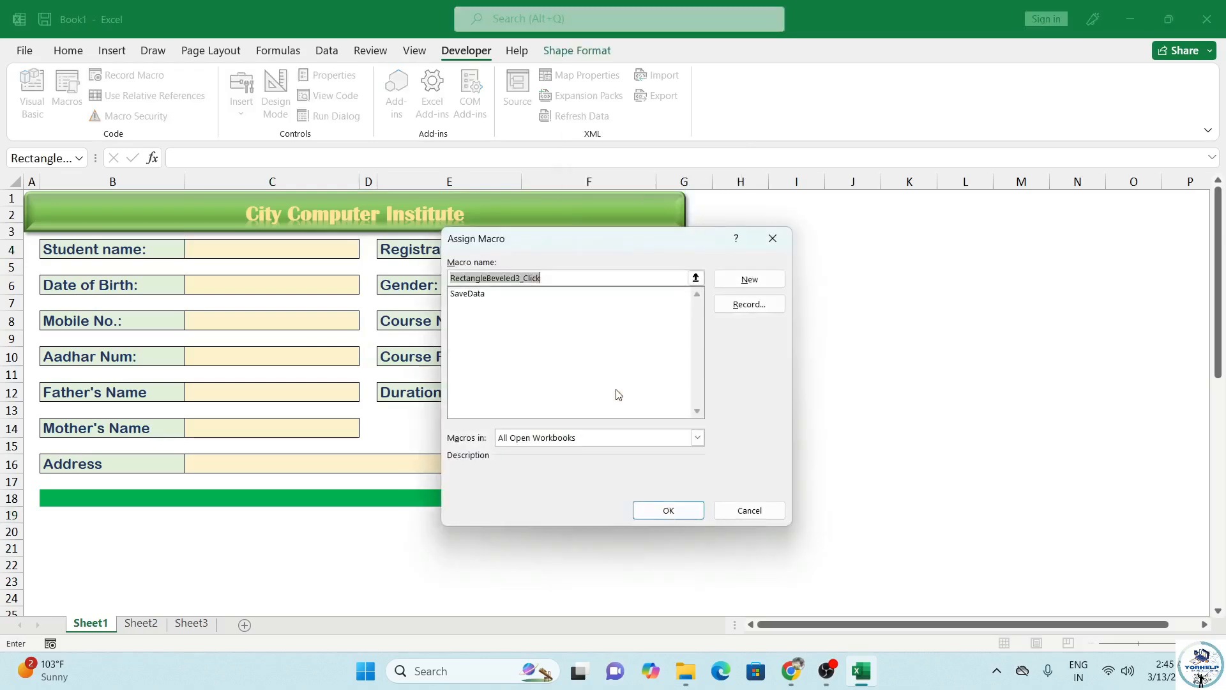
left_click(472, 294)
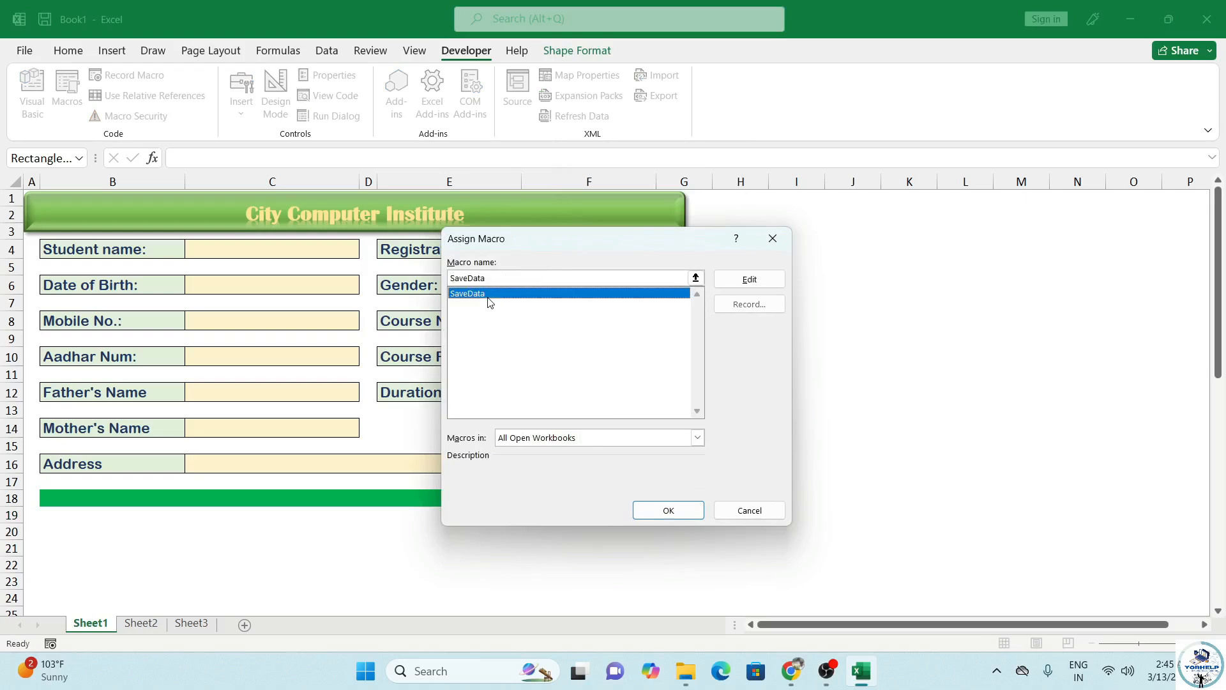
left_click(669, 510)
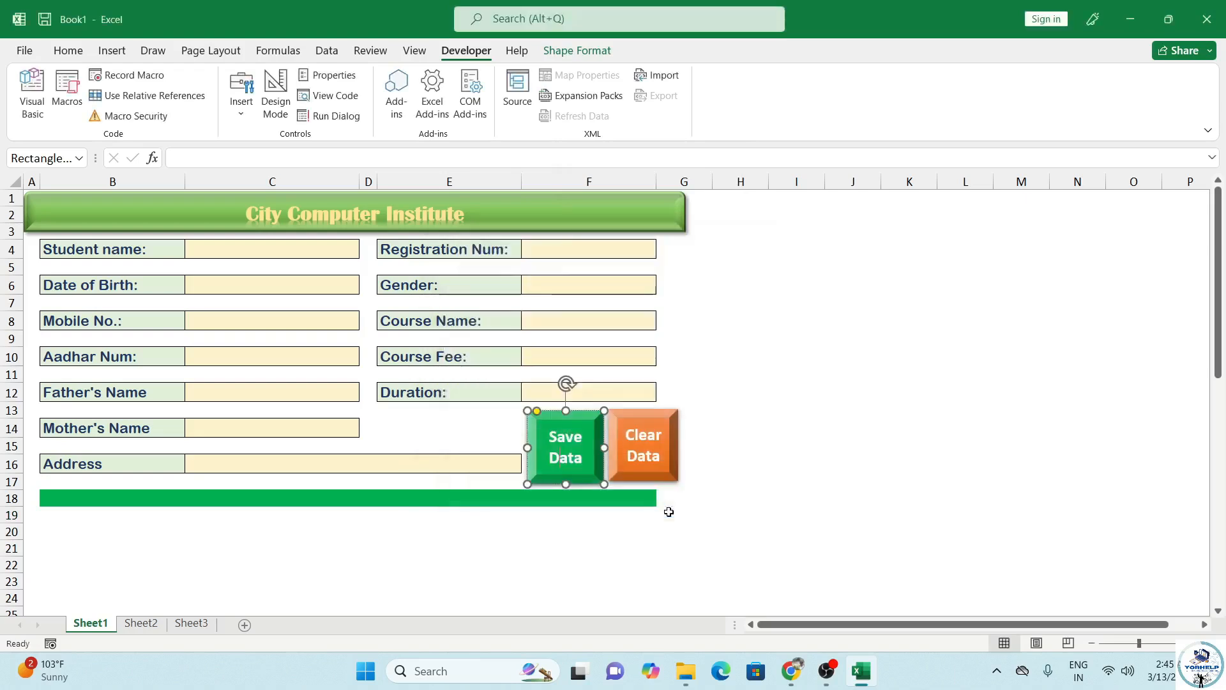
left_click(542, 530)
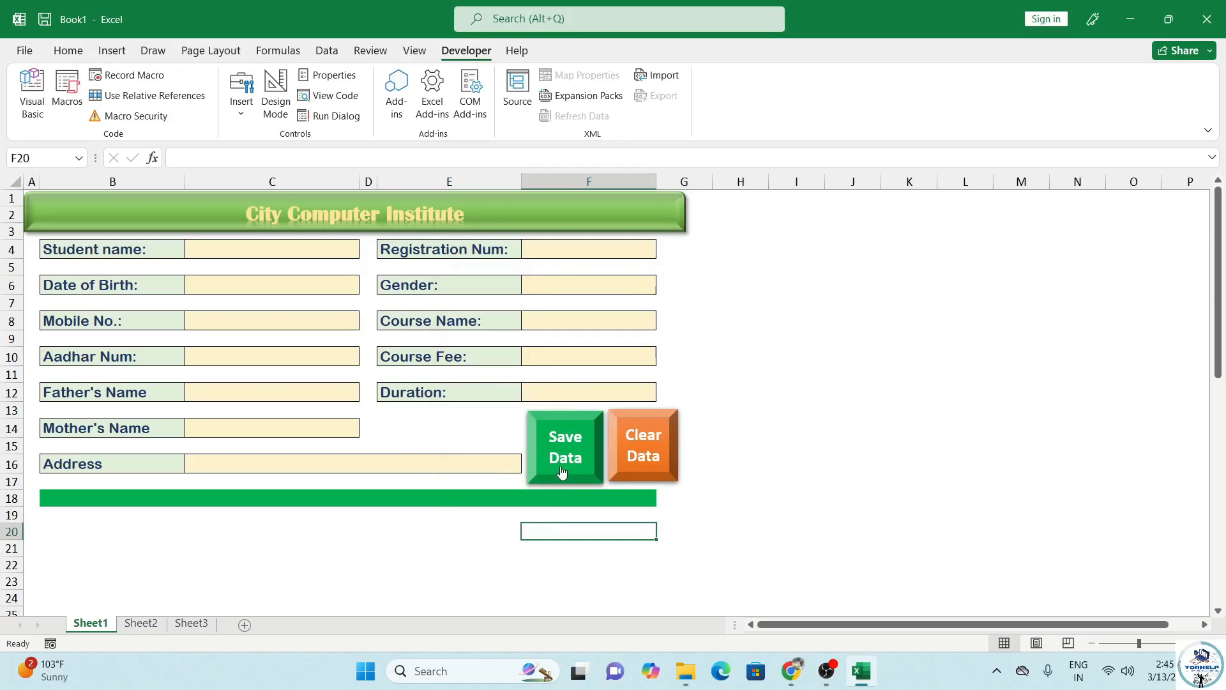
Step: Check the records on Sheet2, then return to cell C4 on Sheet1
left_click(153, 629)
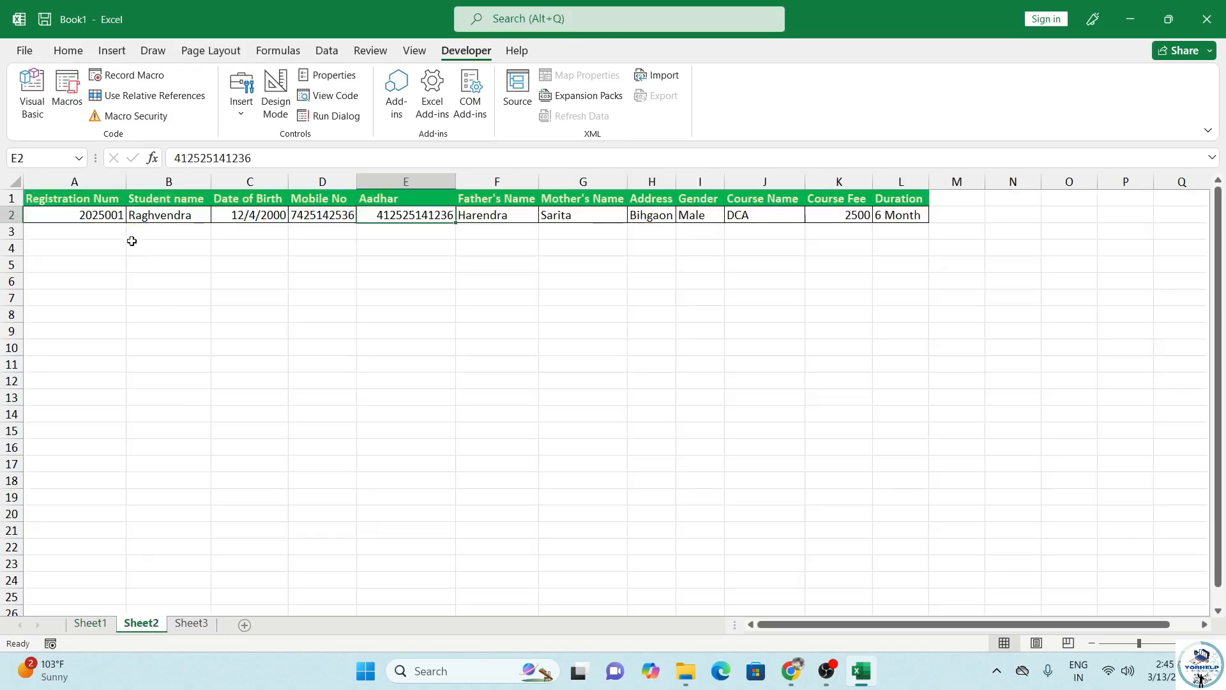
left_click(92, 624)
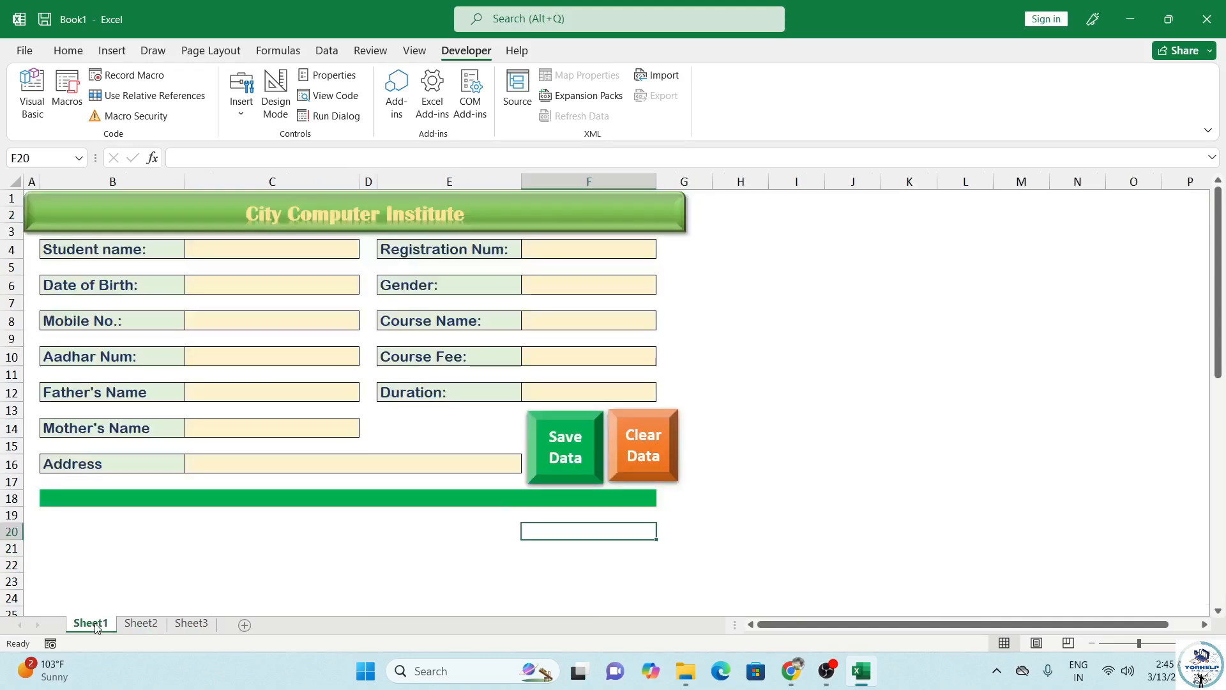
left_click(275, 250)
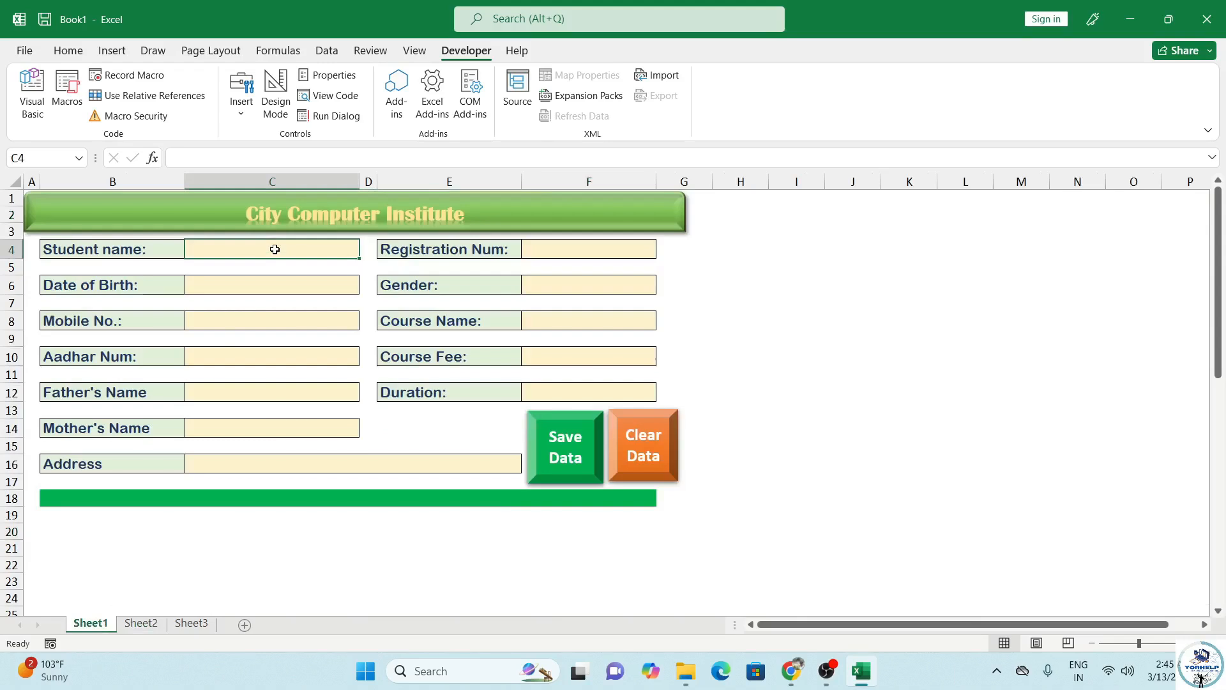
Step: Enter the second student's name, registration, birth date, gender Female, mobile, course DCA, Aadhar and fee 2600
type("Ragini")
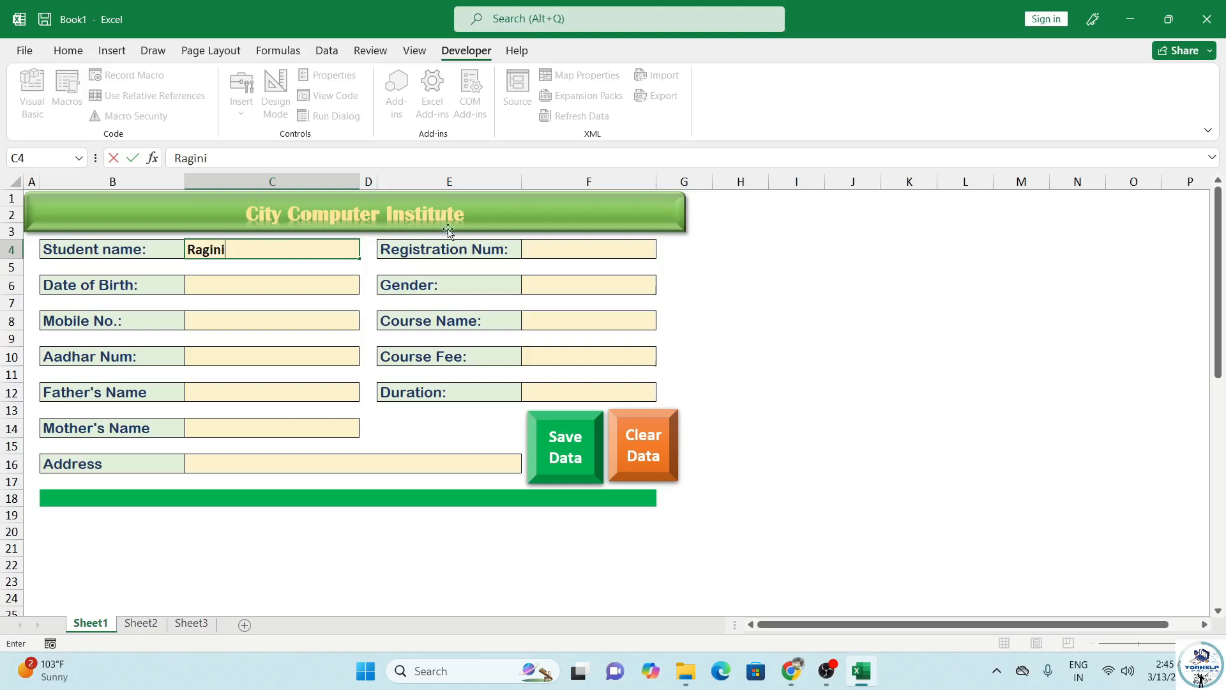
left_click(561, 253)
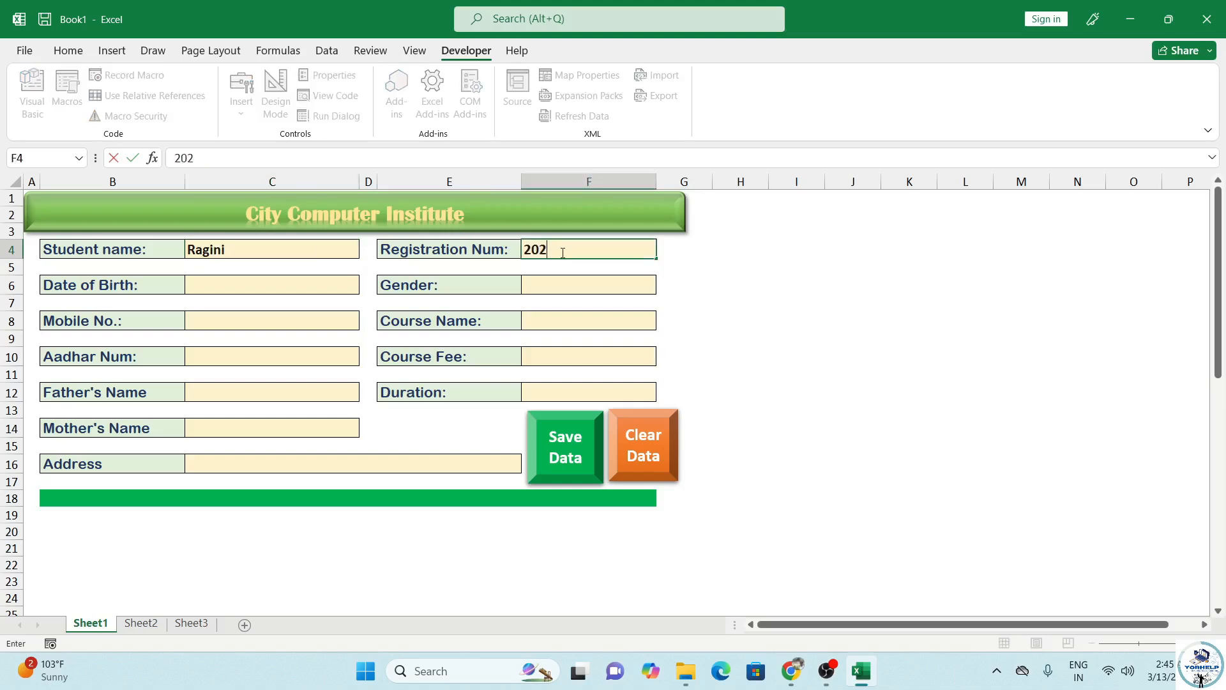
left_click(314, 282)
type("12/04/2000")
left_click(528, 291)
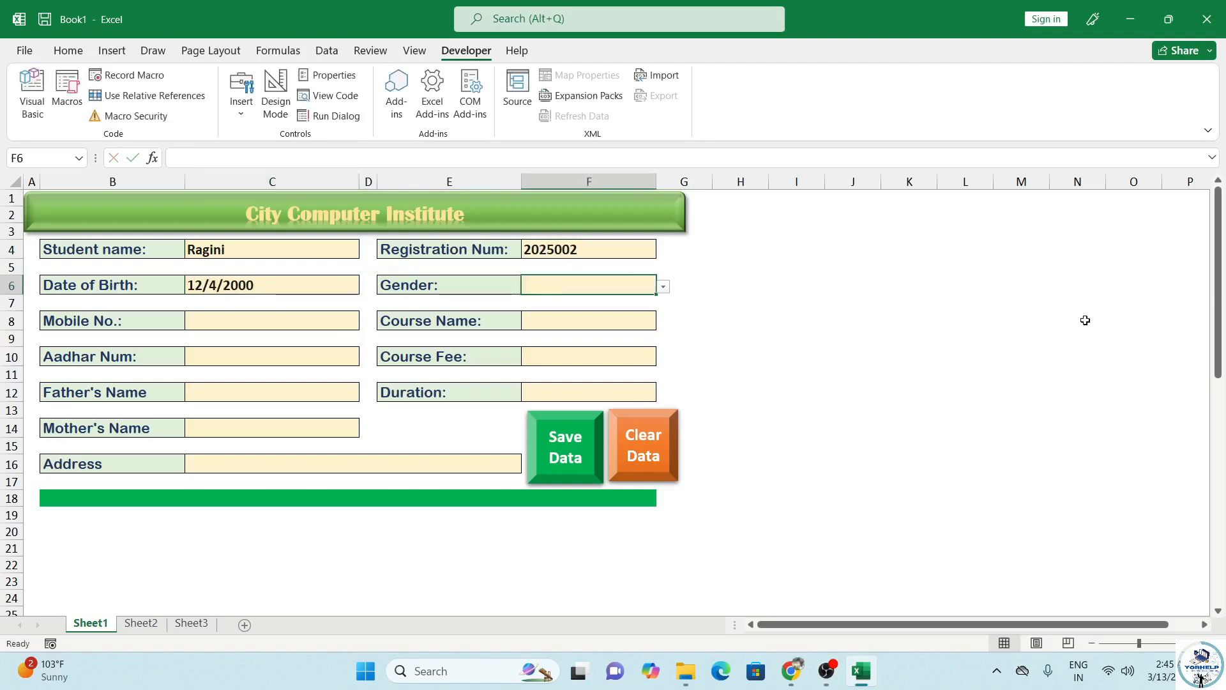
type("Female")
left_click(288, 318)
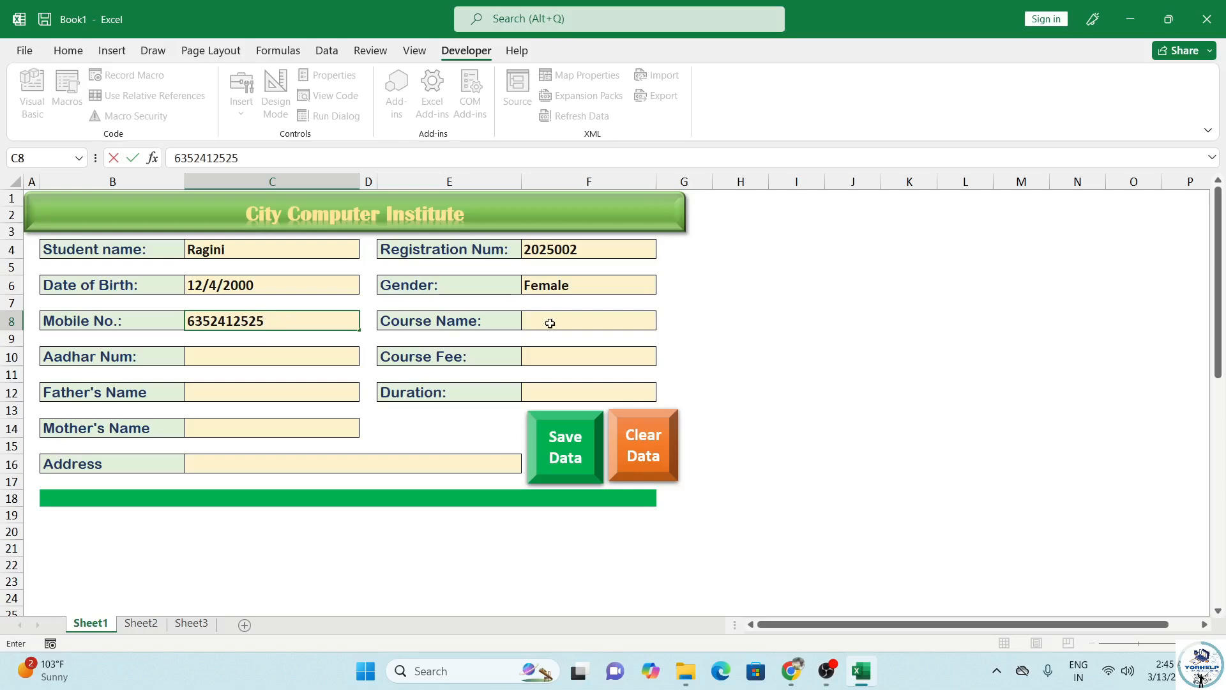
left_click(548, 322)
type("DCA")
left_click(262, 359)
left_click(600, 355)
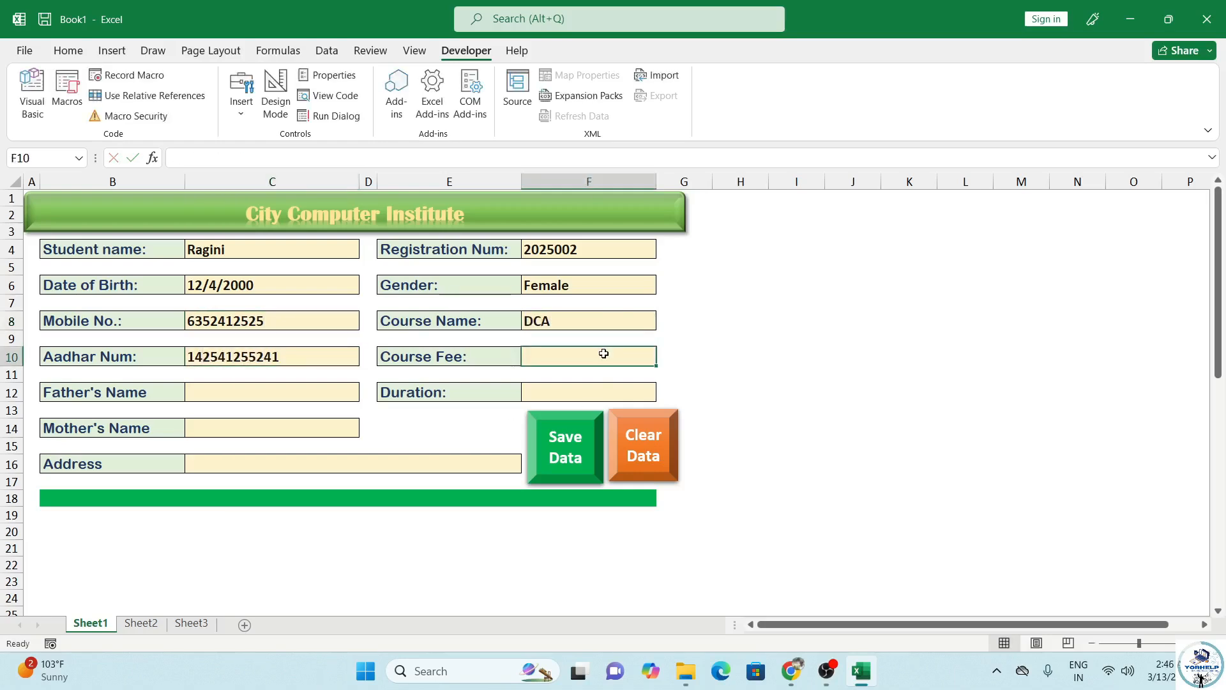
type("2600")
Step: Fill in the father's and mother's names, duration 6 Month, and the student's address
left_click(224, 394)
type("Ravindra")
left_click(594, 394)
type("6")
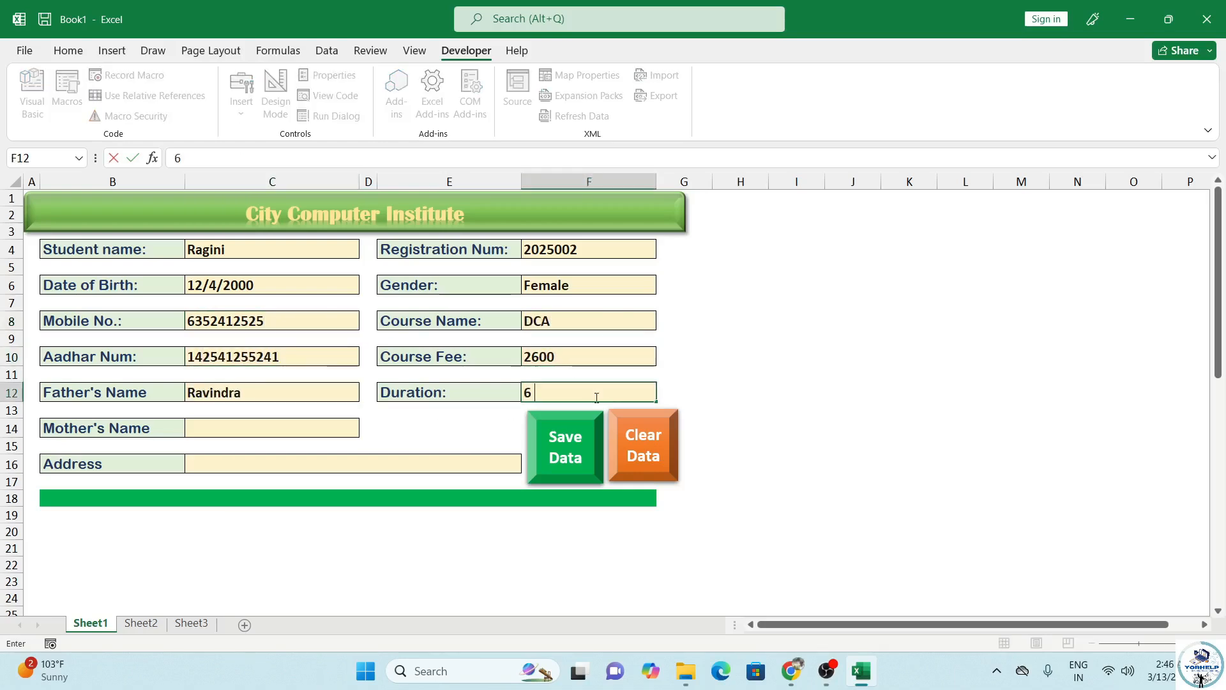
type(" Month")
left_click(248, 429)
type("Seeta")
left_click(301, 465)
type("Kidav")
key("BackSpace")
key("BackSpace")
type("vai Nagar Kanpur")
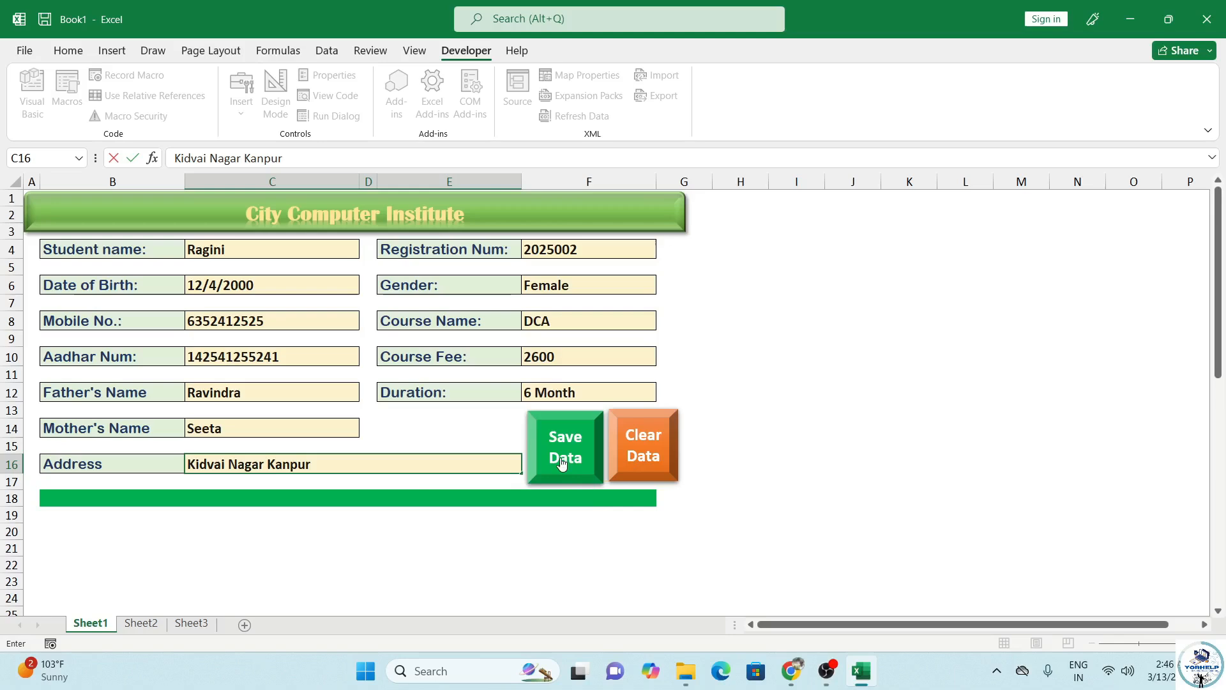
left_click(399, 485)
Step: Save the form with Save Data and confirm the new row 3 on Sheet2
scroll(282, 374, "down", 8)
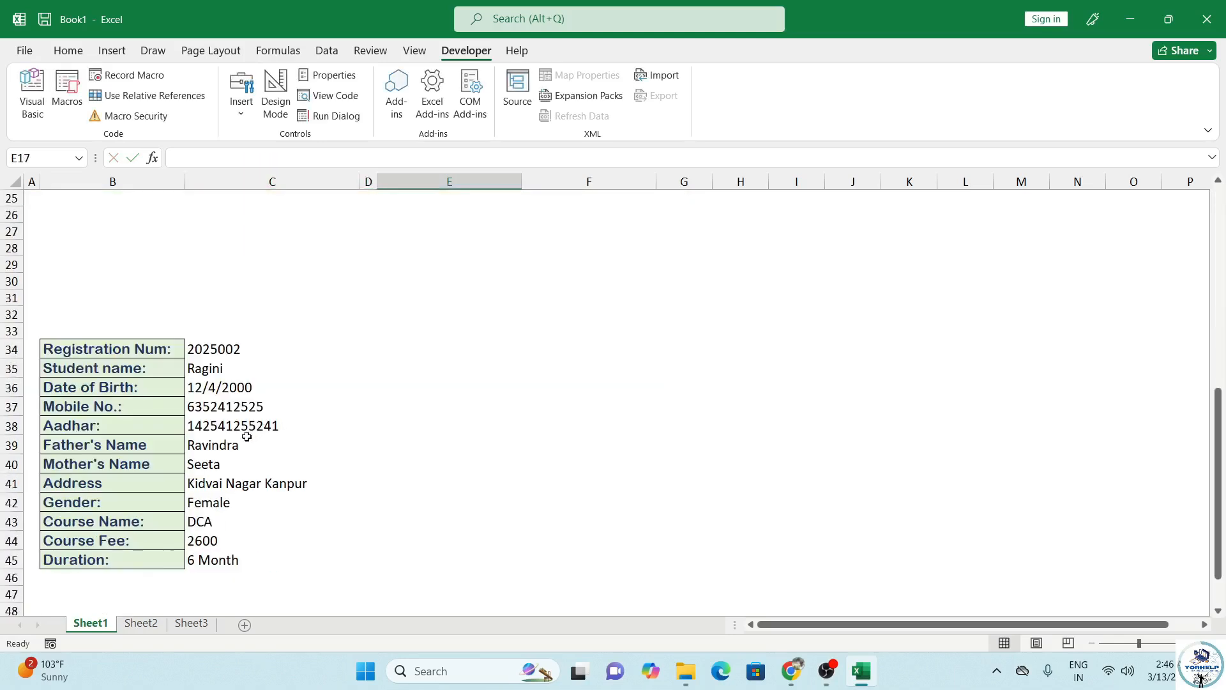
scroll(449, 452, "up", 8)
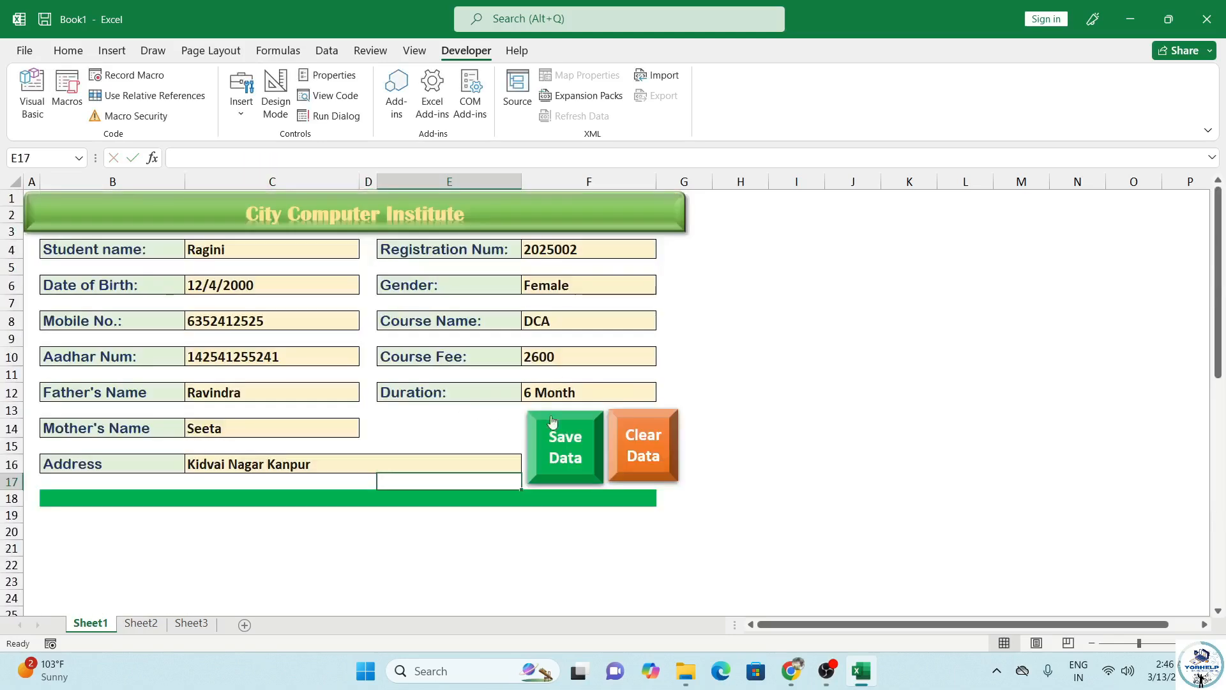
left_click(554, 464)
left_click(140, 625)
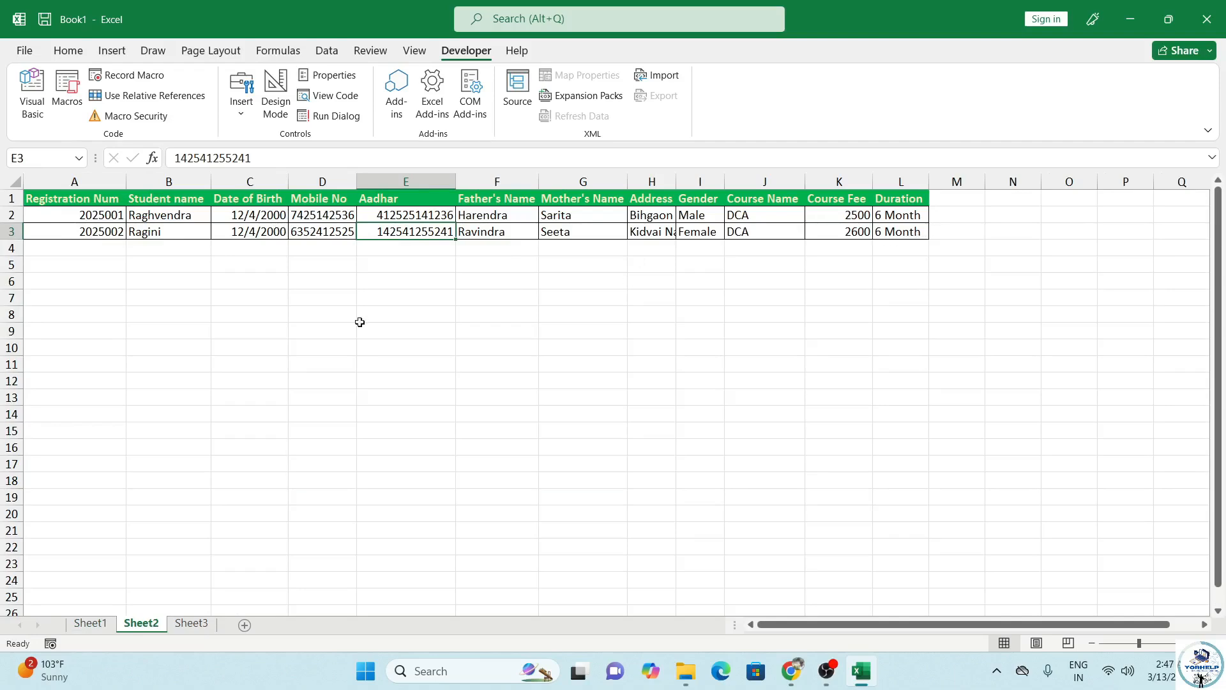
left_click(92, 624)
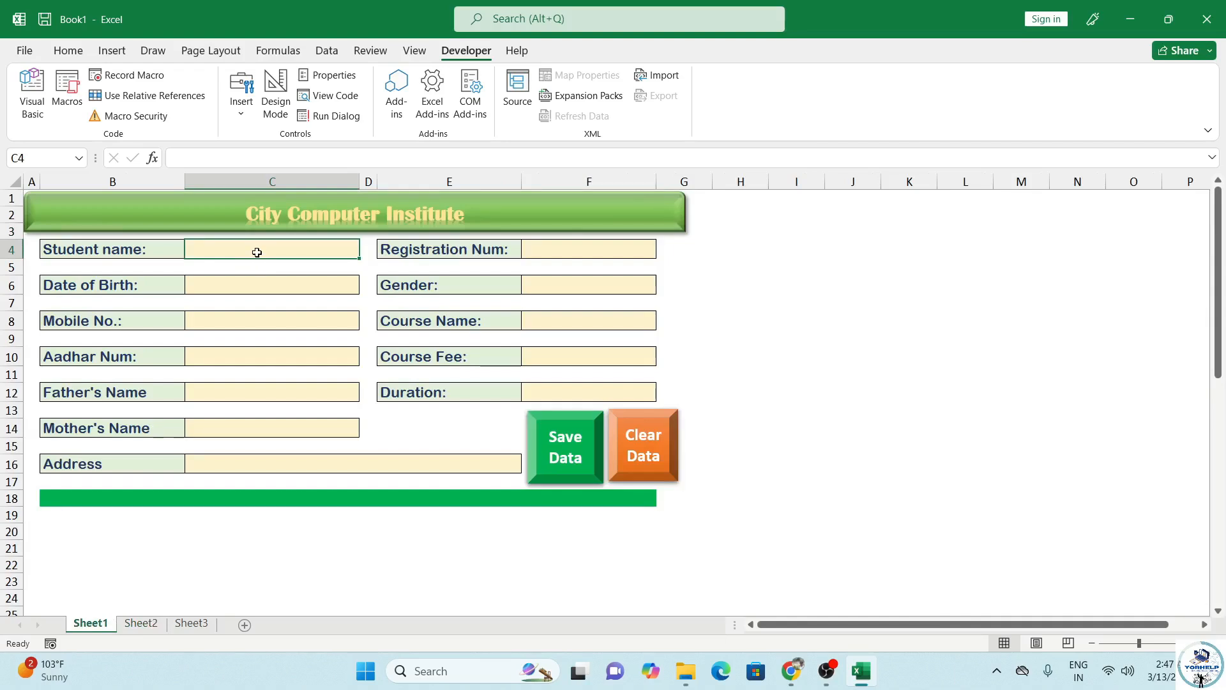
Step: Enter the third student's name, registration number, birth date and gender male, dismissing the validation error
type("Kapil")
key("Tab")
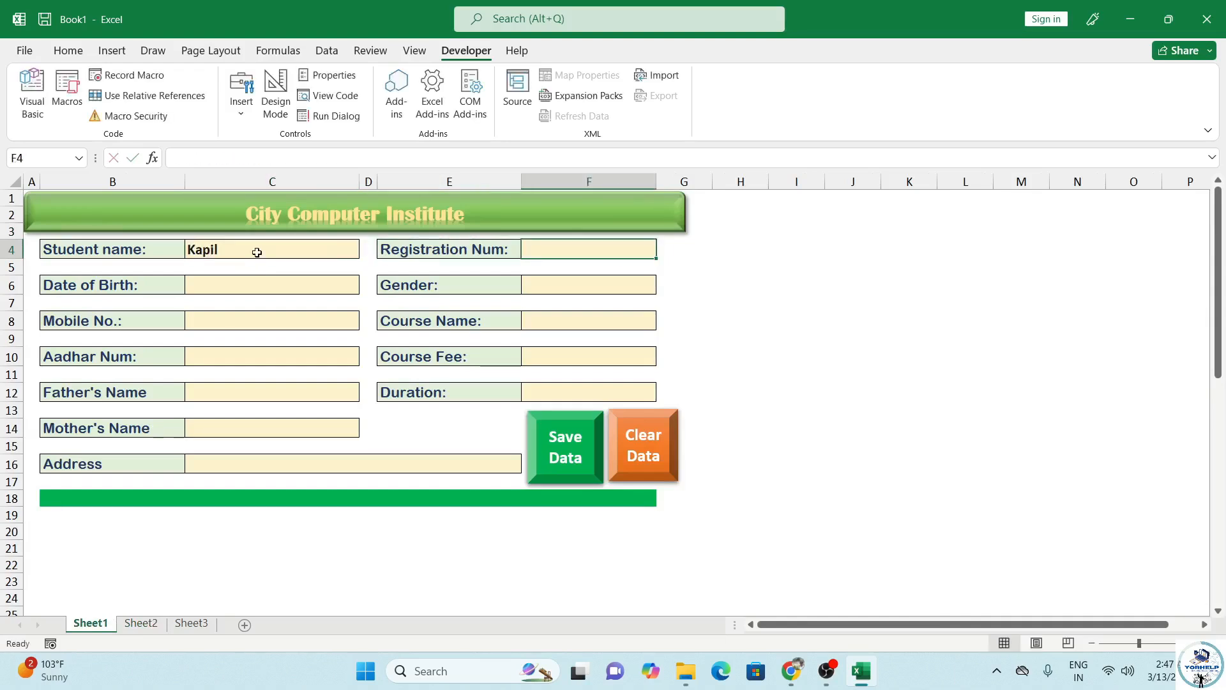
type("2025003")
key("Tab")
type("14/02/2001")
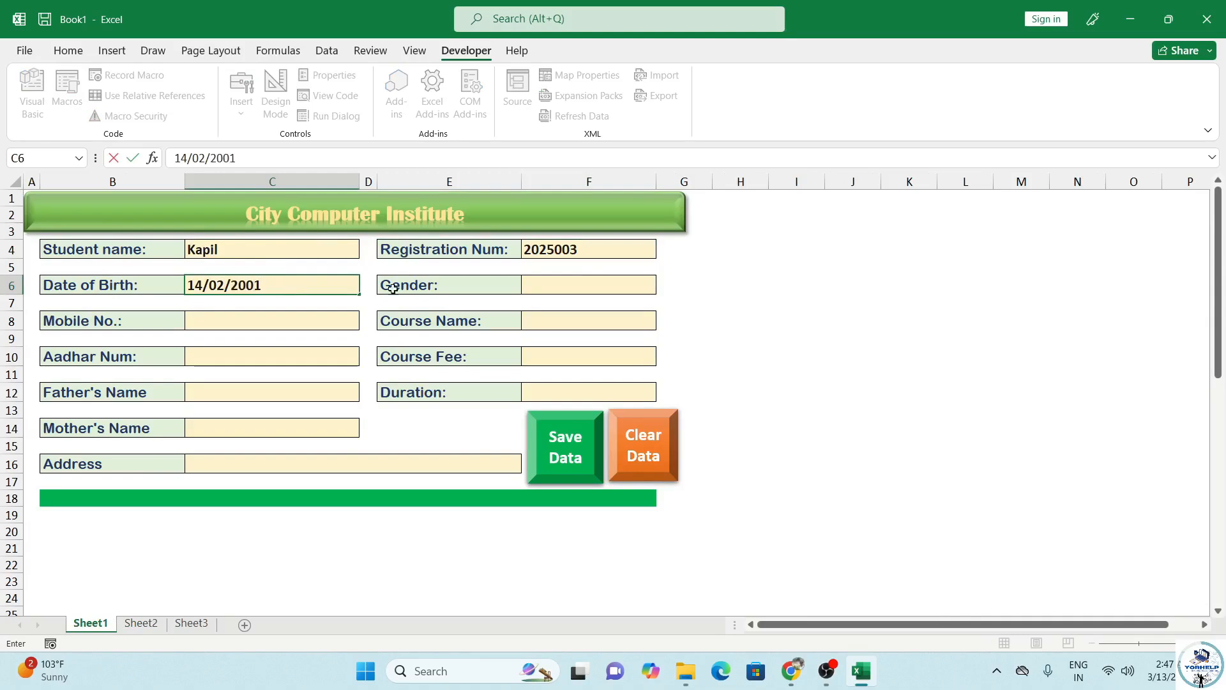
key("Tab")
type("male")
key("Tab")
left_click(618, 377)
Step: Fill in mobile, course ADCA, Aadhar, fee 3000, parents' names, address and duration 6 Month
left_click(334, 327)
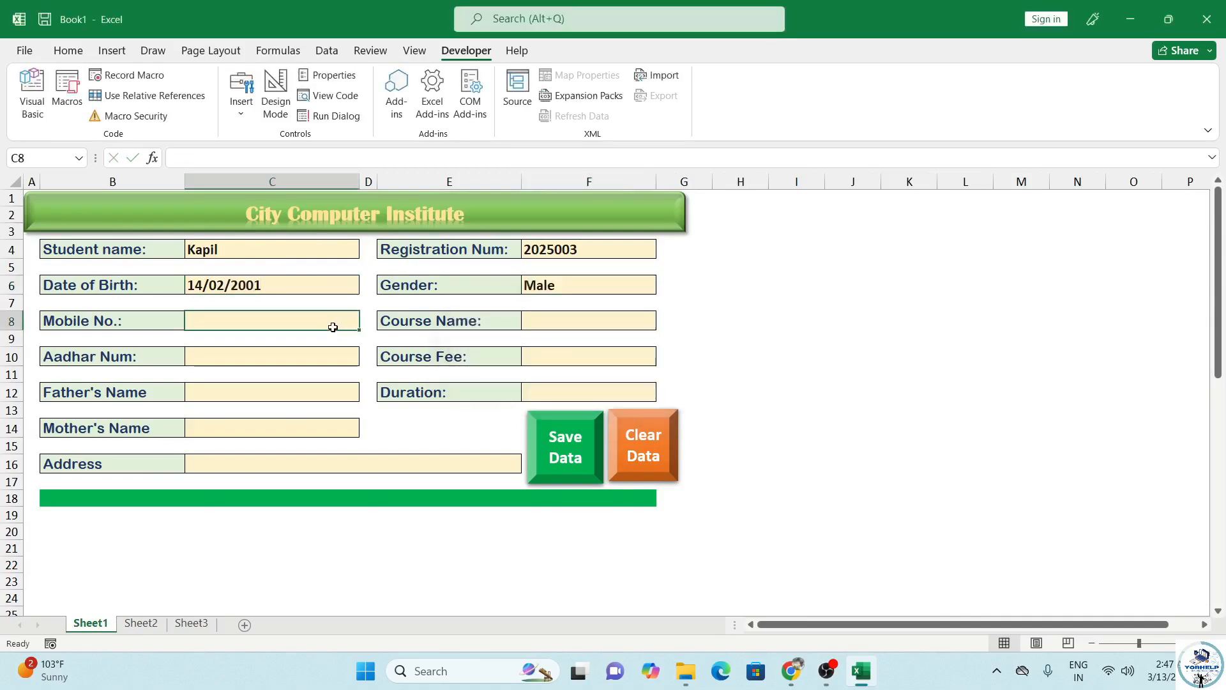
left_click(570, 323)
type("ADCA")
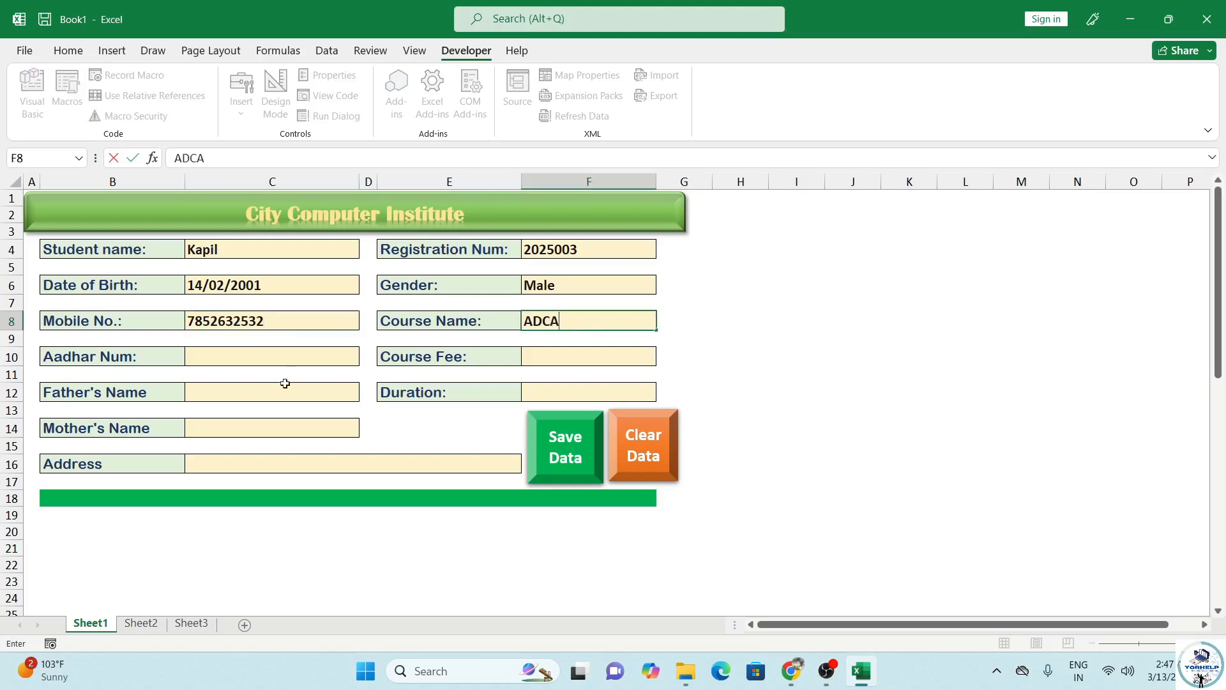
left_click(285, 356)
left_click(541, 355)
type("3000")
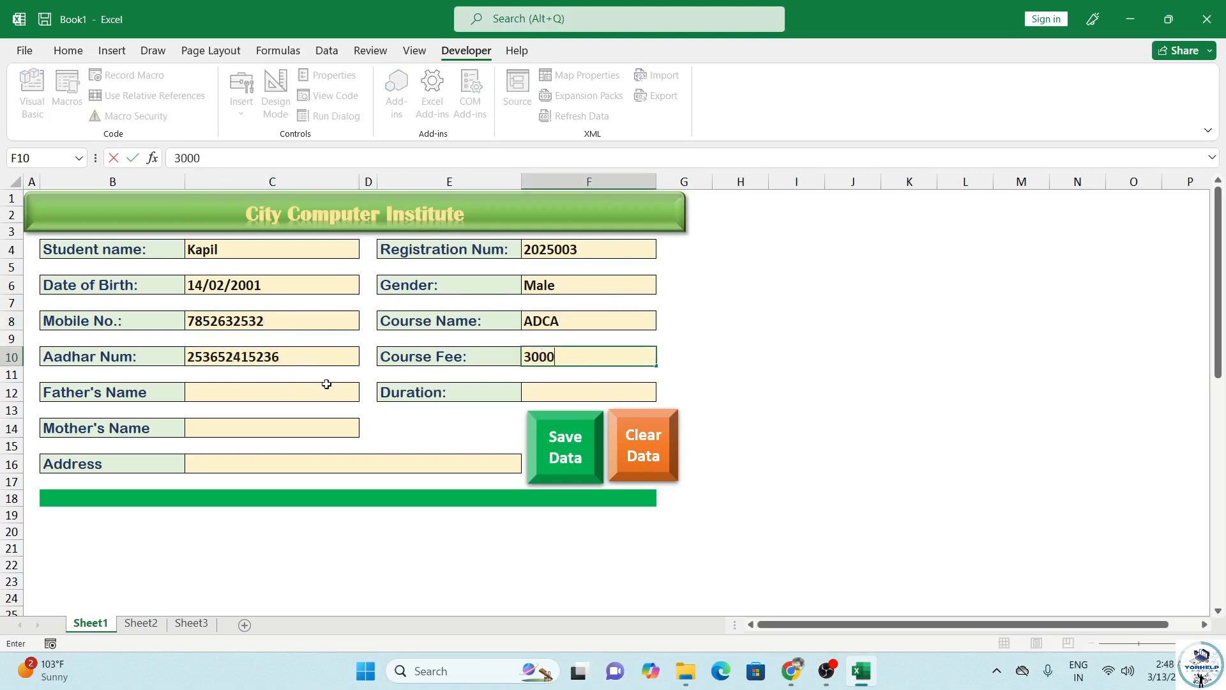
left_click(326, 391)
type("Gajendra")
left_click(293, 432)
type("Kamlavati")
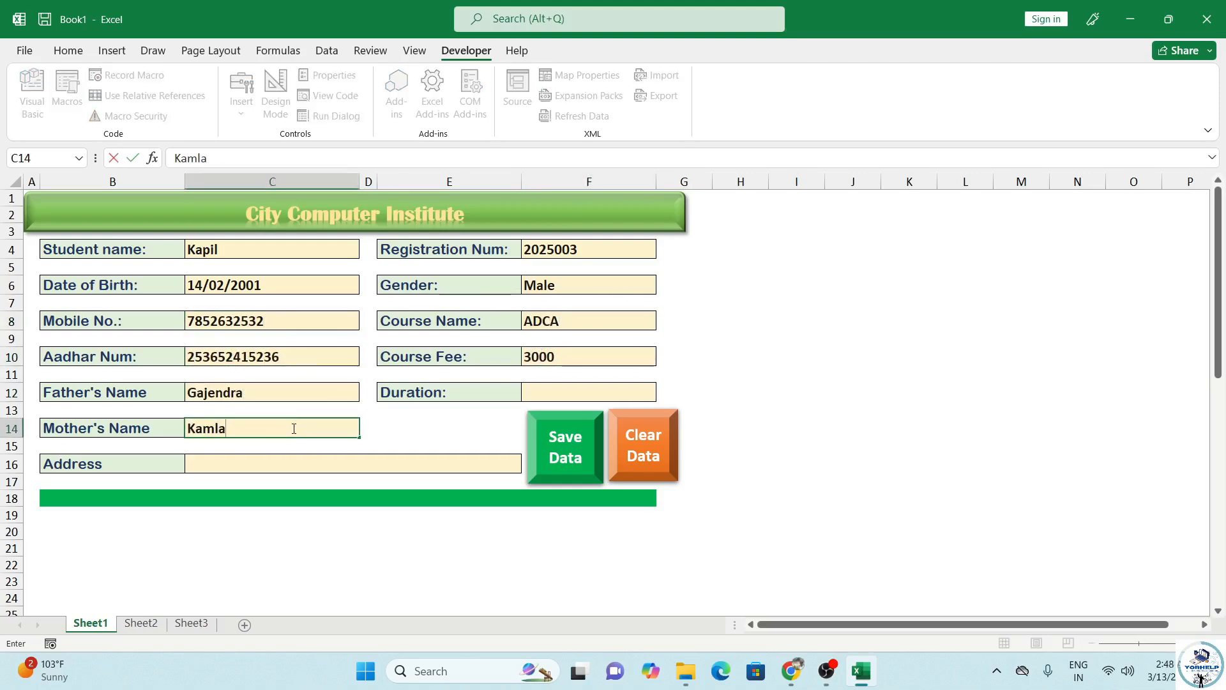
left_click(241, 458)
type("Hamirpur")
left_click(571, 391)
type("6 Month")
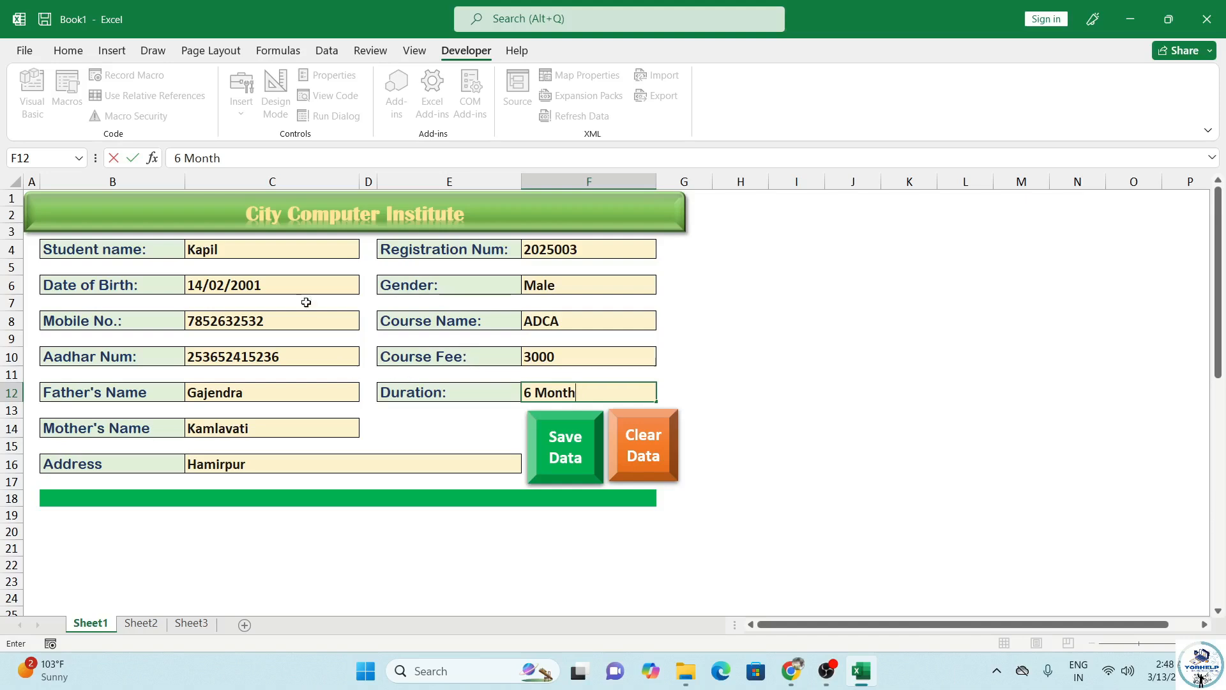
Step: Save the form with Save Data and verify the new row 4 on Sheet2
scroll(274, 342, "down", 8)
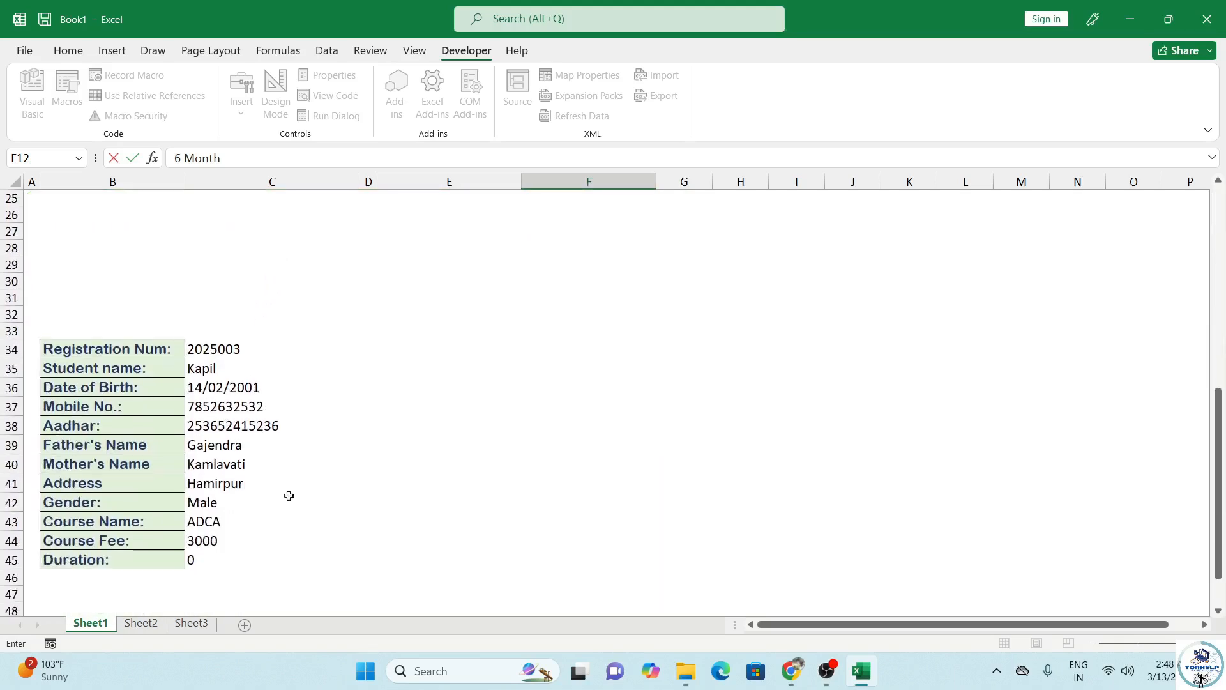
scroll(297, 472, "up", 8)
left_click(143, 623)
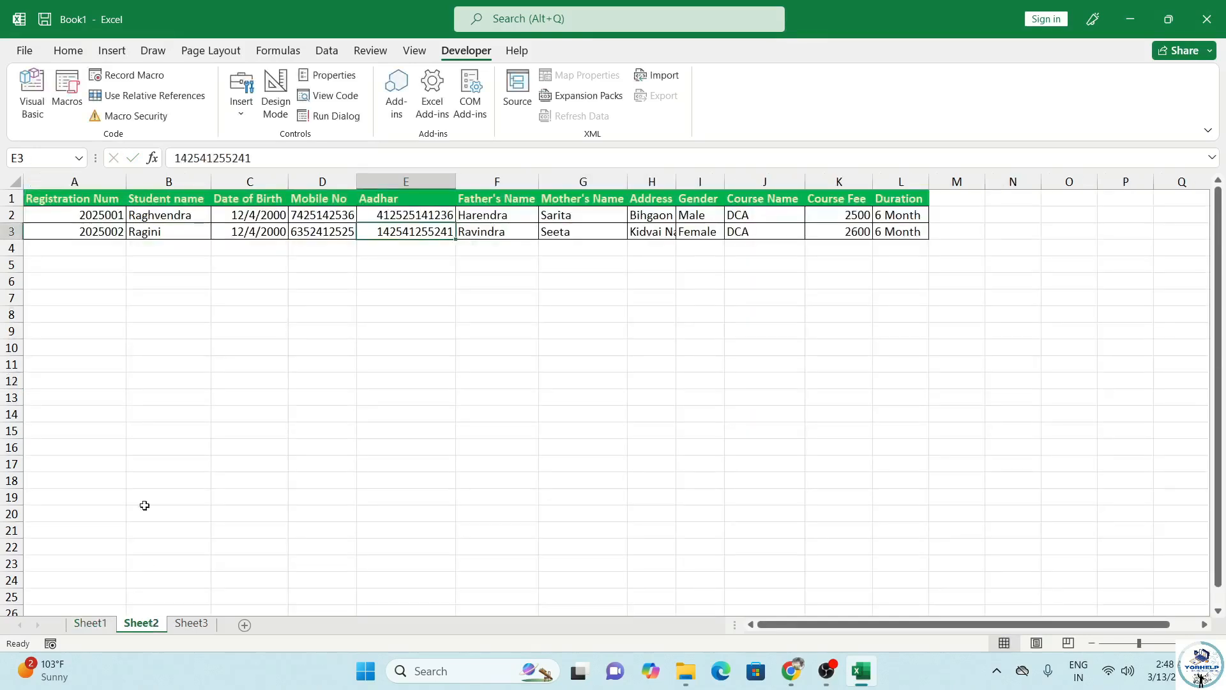
left_click(96, 623)
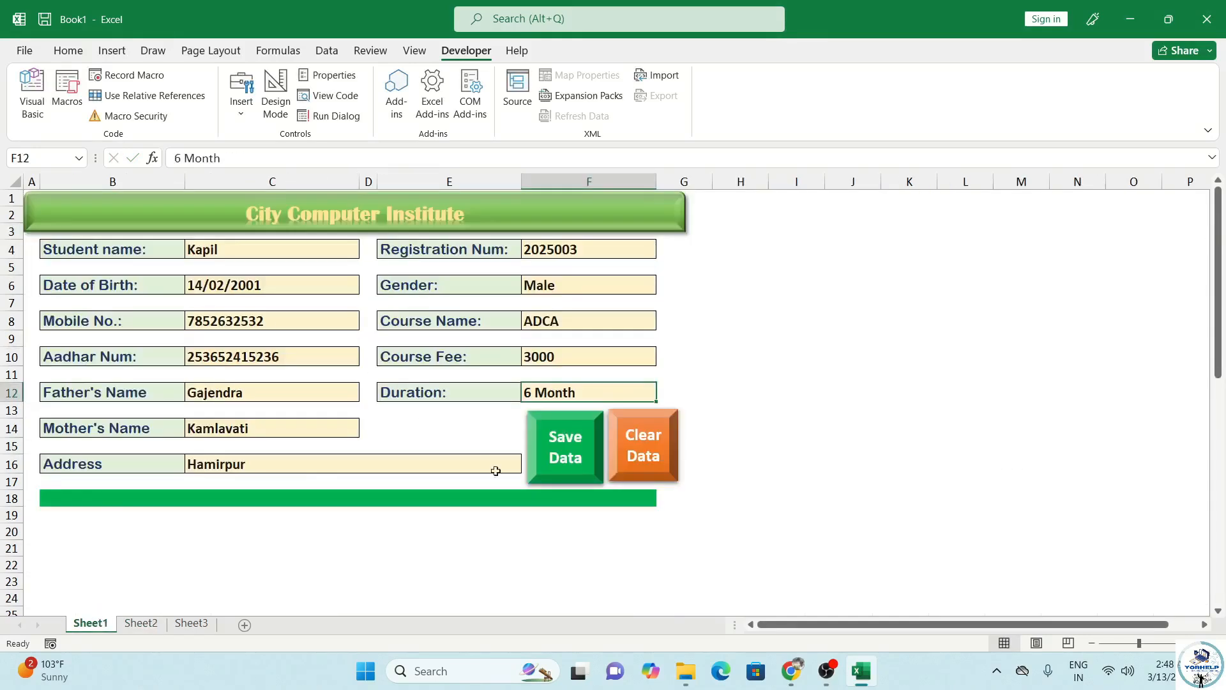
left_click(566, 453)
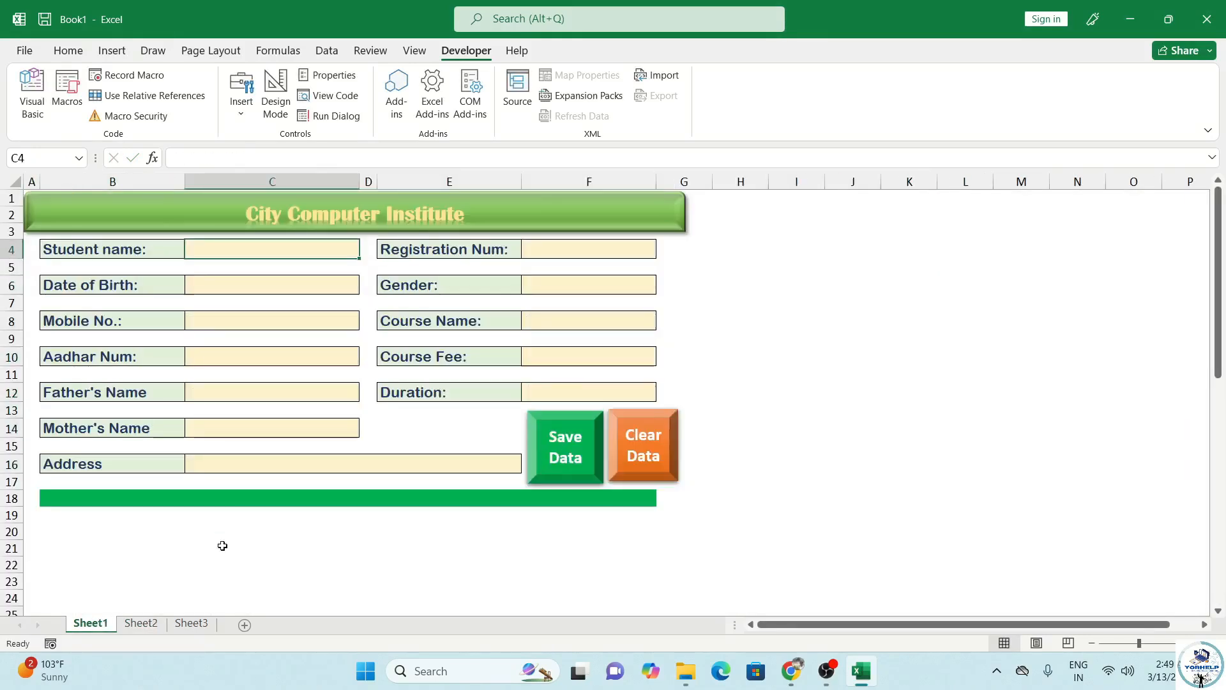
left_click(145, 625)
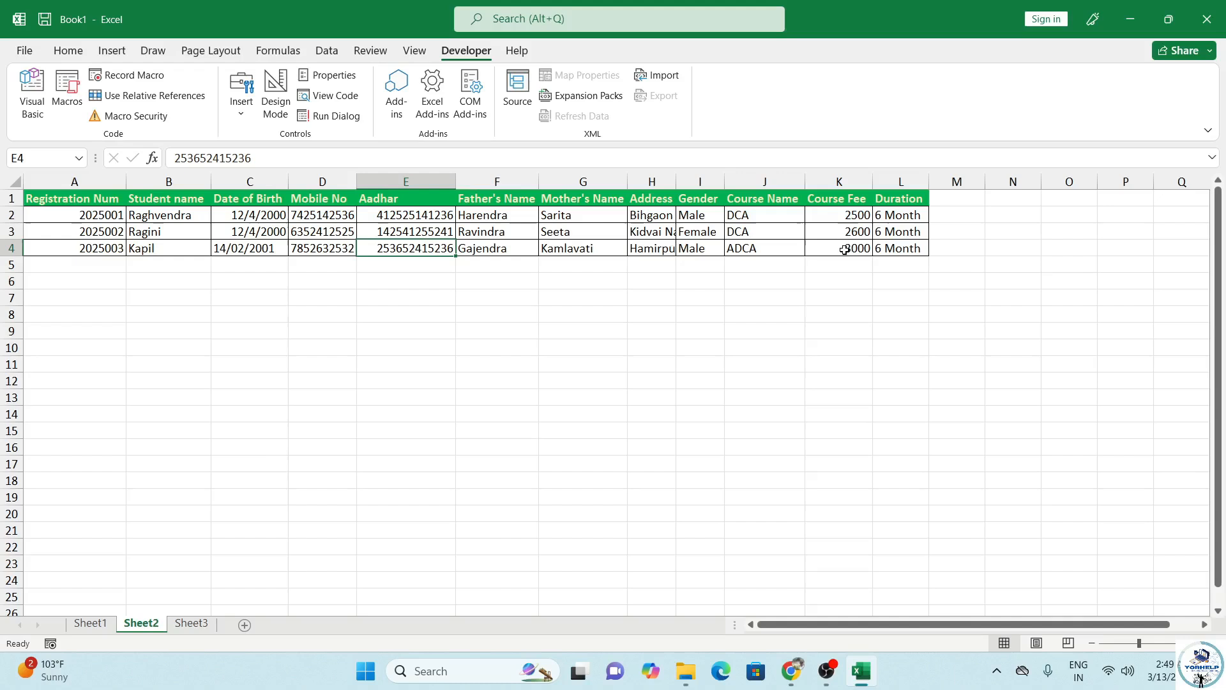
left_click(90, 623)
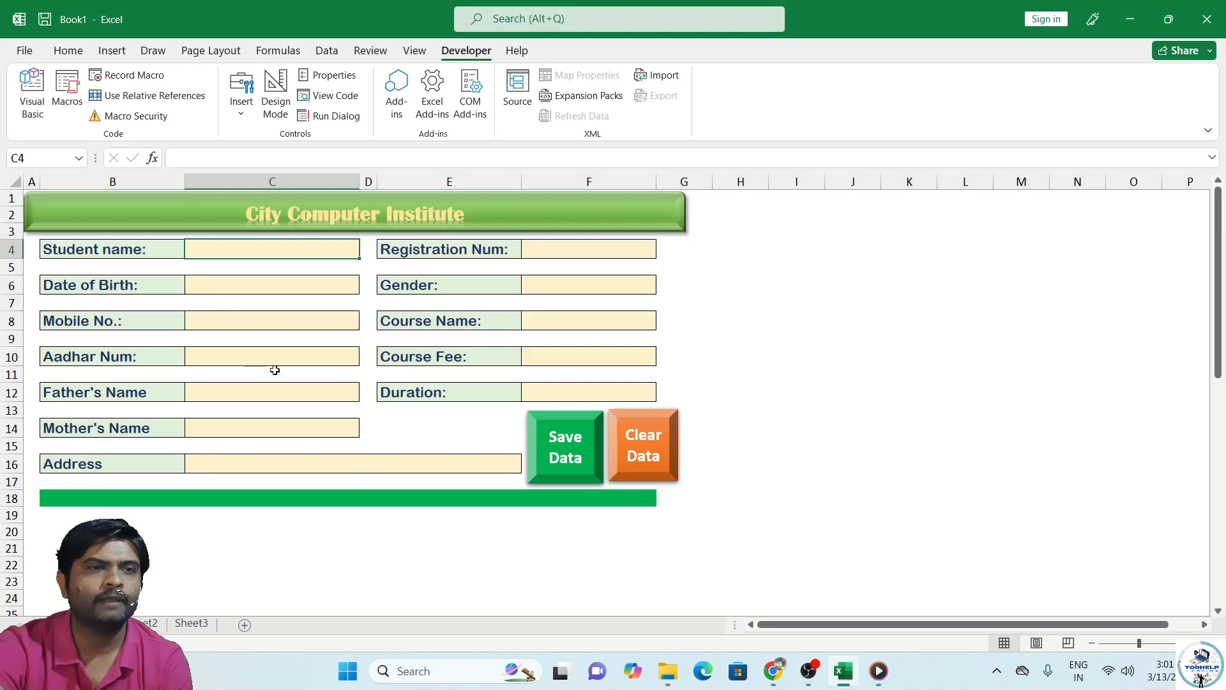
Step: Start recording a new macro named Clear
left_click(135, 76)
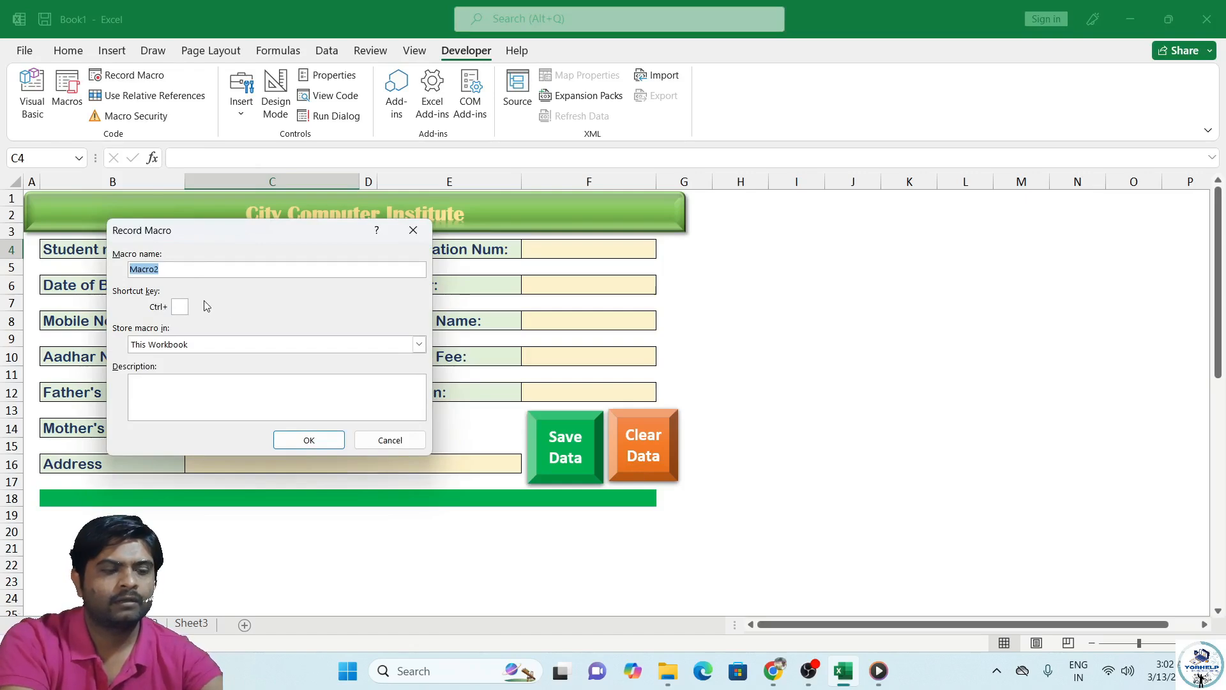
type("Cla")
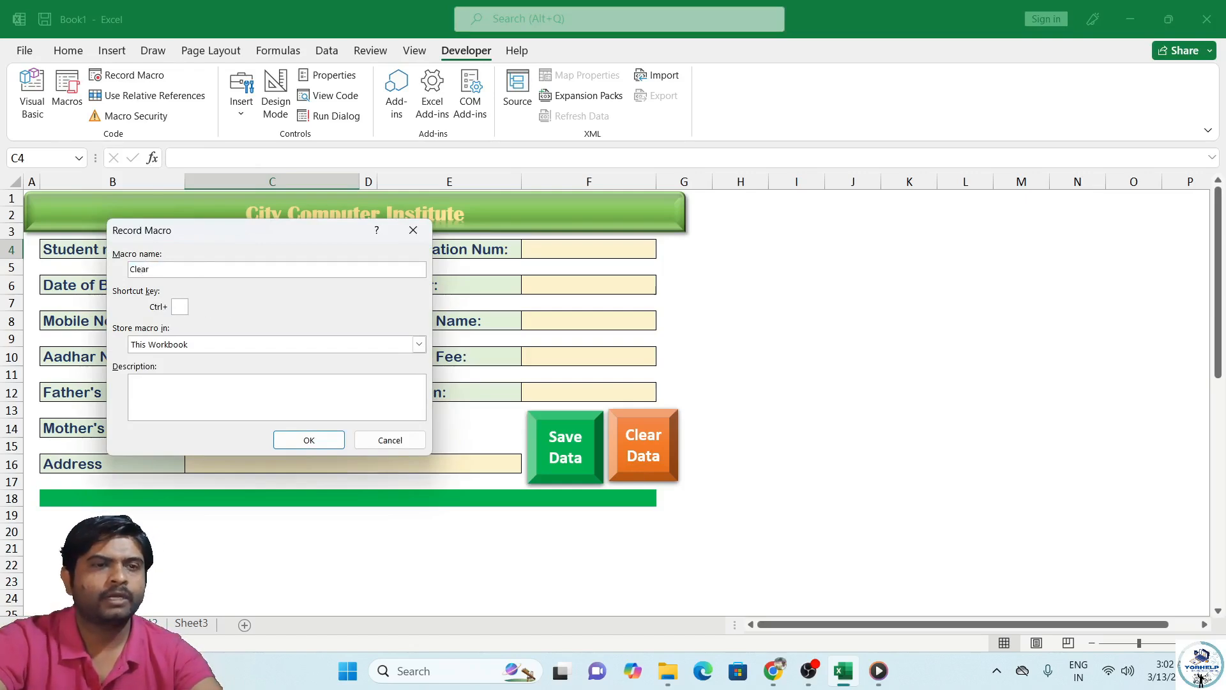
left_click(320, 440)
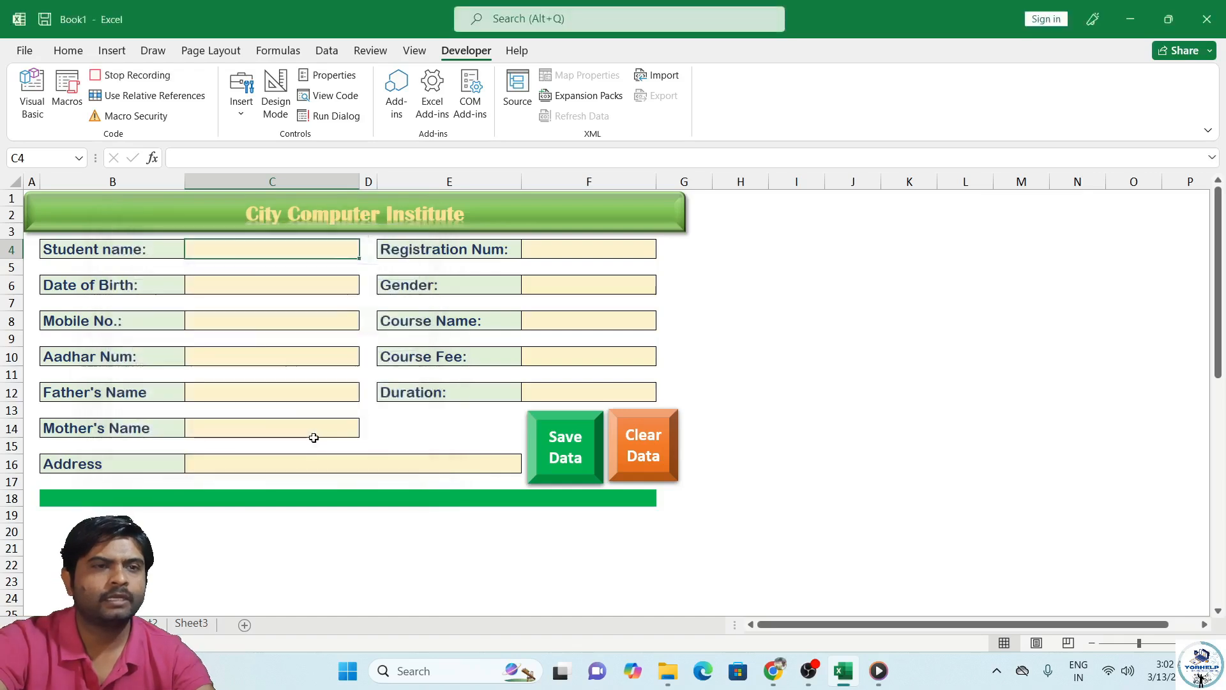
Step: Select all the form's entry cells, return to the Student name cell, and stop recording
left_click(274, 285, "ctrl")
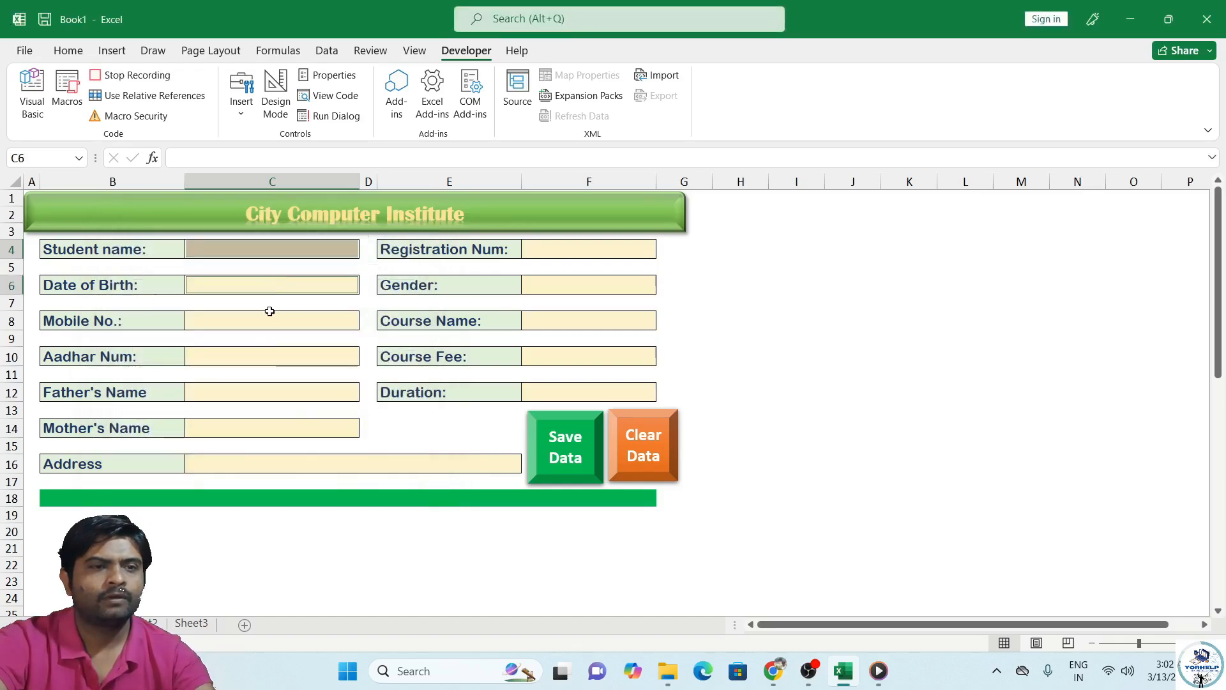
left_click(265, 320, "ctrl")
left_click(262, 358, "ctrl")
left_click(256, 390, "ctrl")
left_click(252, 427, "ctrl")
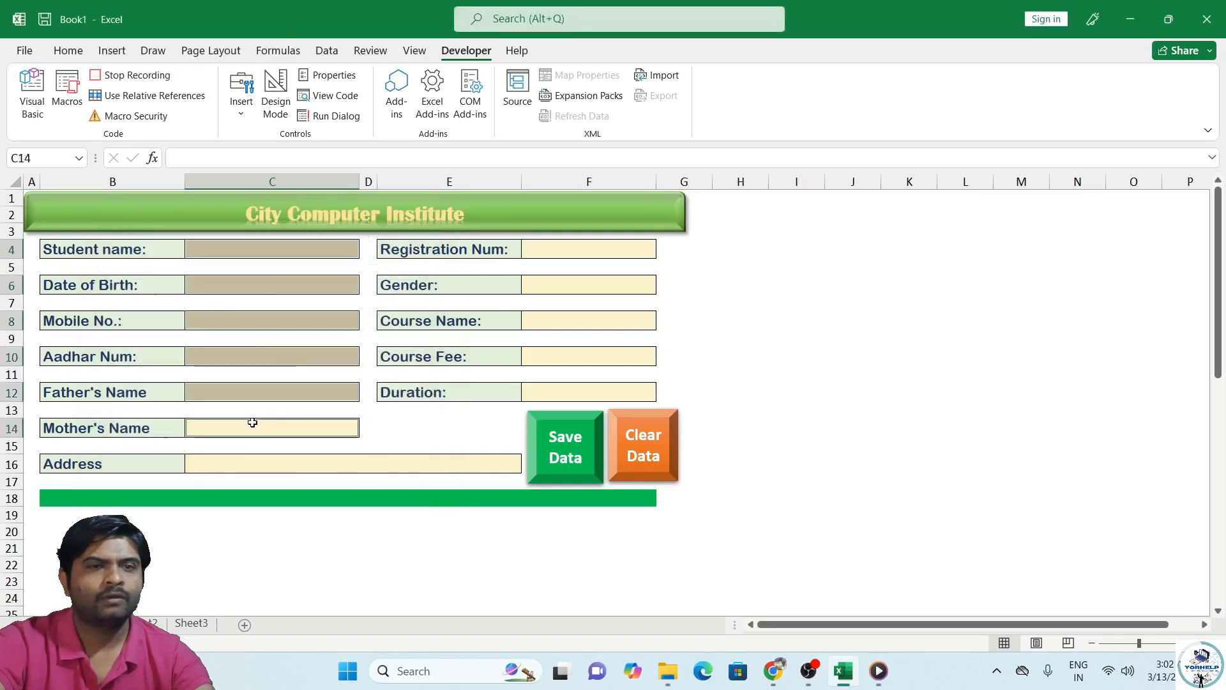
left_click(266, 463, "ctrl")
left_click(536, 391, "ctrl")
left_click(551, 355, "ctrl")
left_click(554, 318, "ctrl")
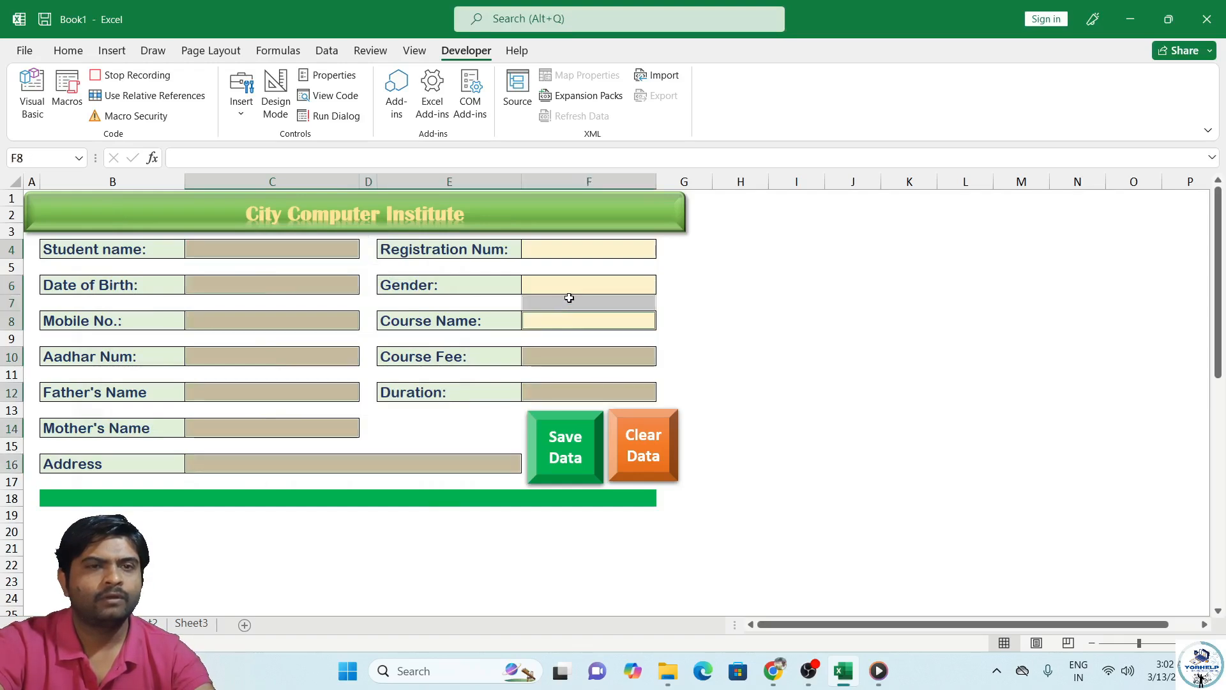
left_click(570, 285, "ctrl")
left_click(589, 234)
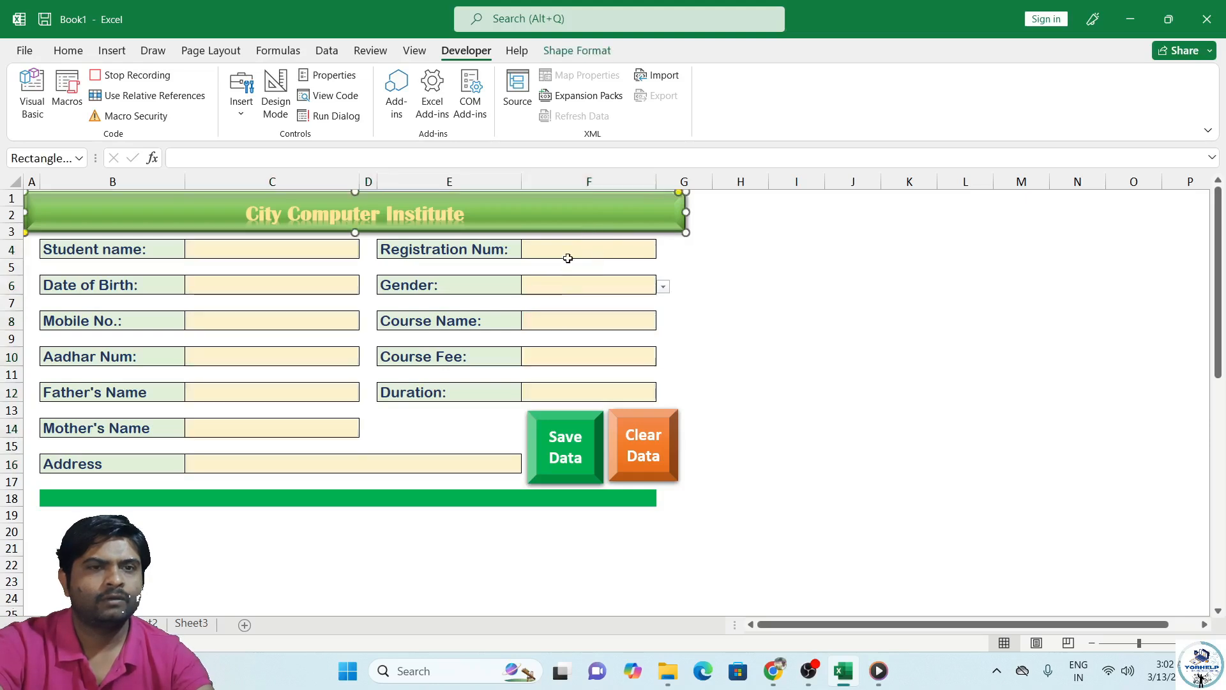
left_click(568, 258, "ctrl")
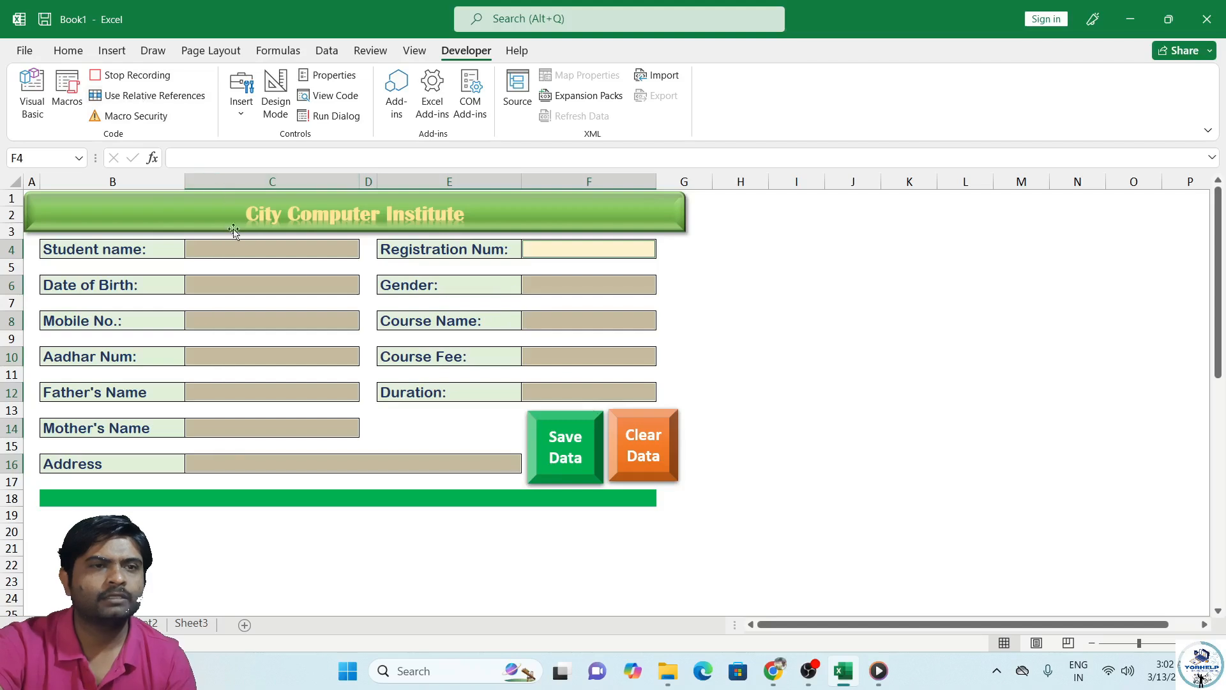
left_click(241, 248)
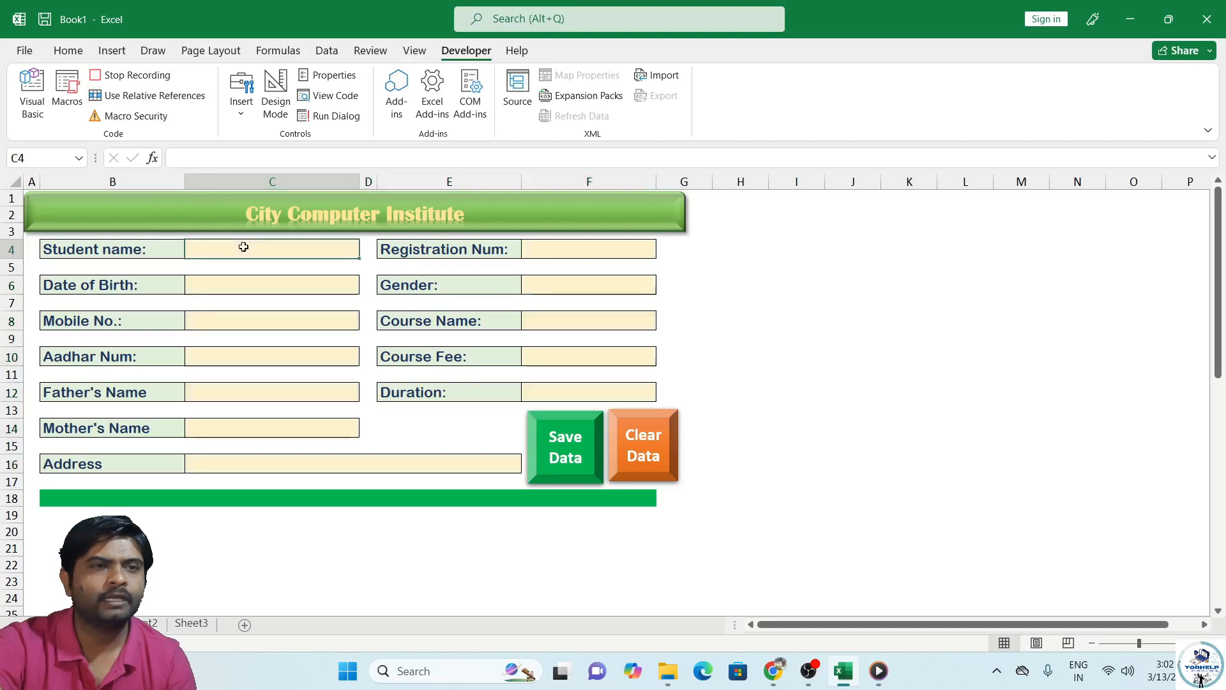
left_click(152, 79)
Step: Assign the ClearDAta macro to the Clear Data shape
right_click(644, 457)
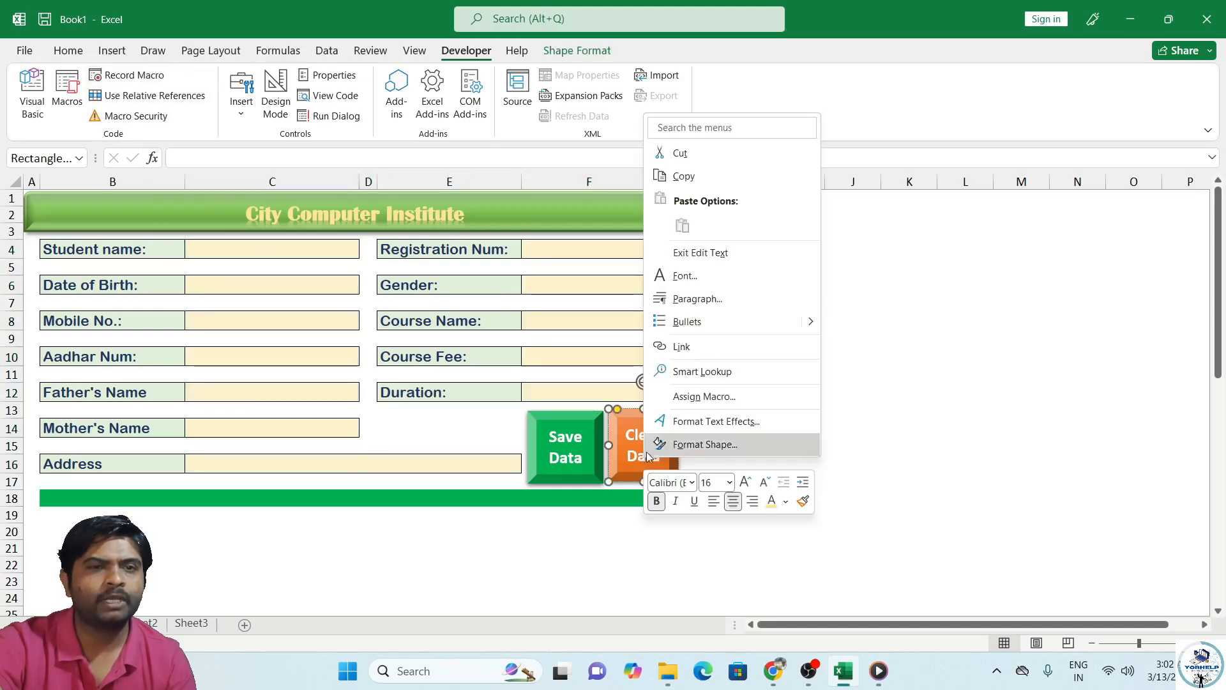
left_click(645, 388)
left_click(549, 307)
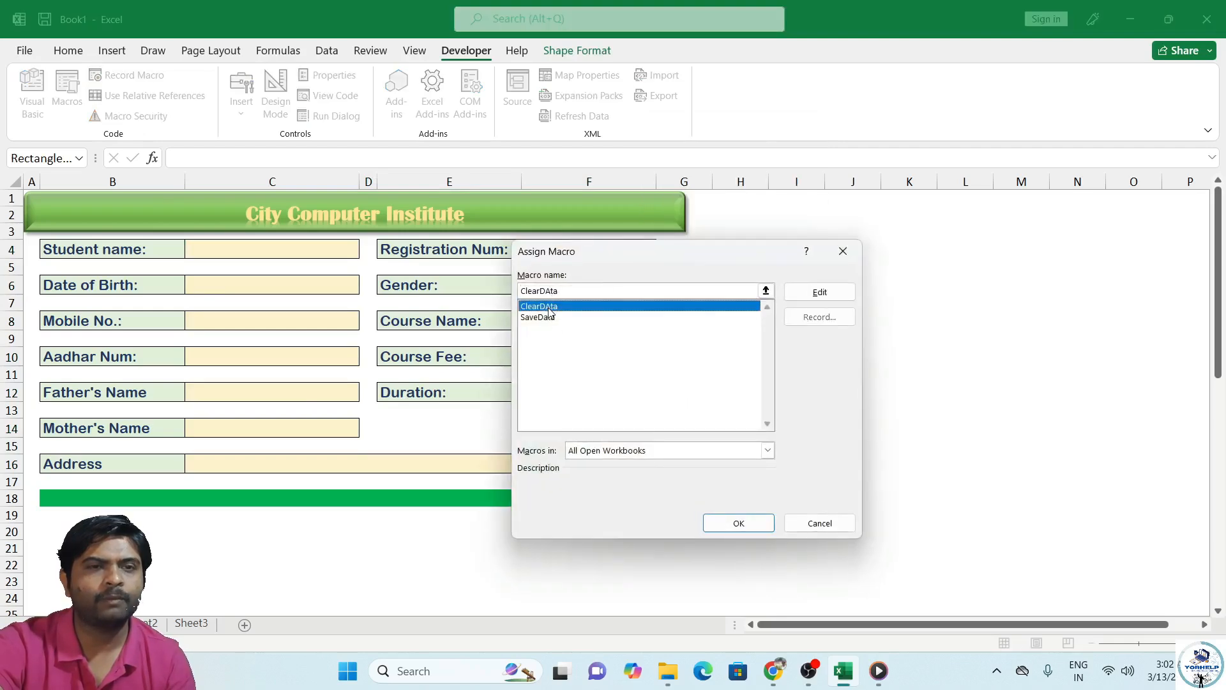
left_click(724, 524)
left_click(626, 512)
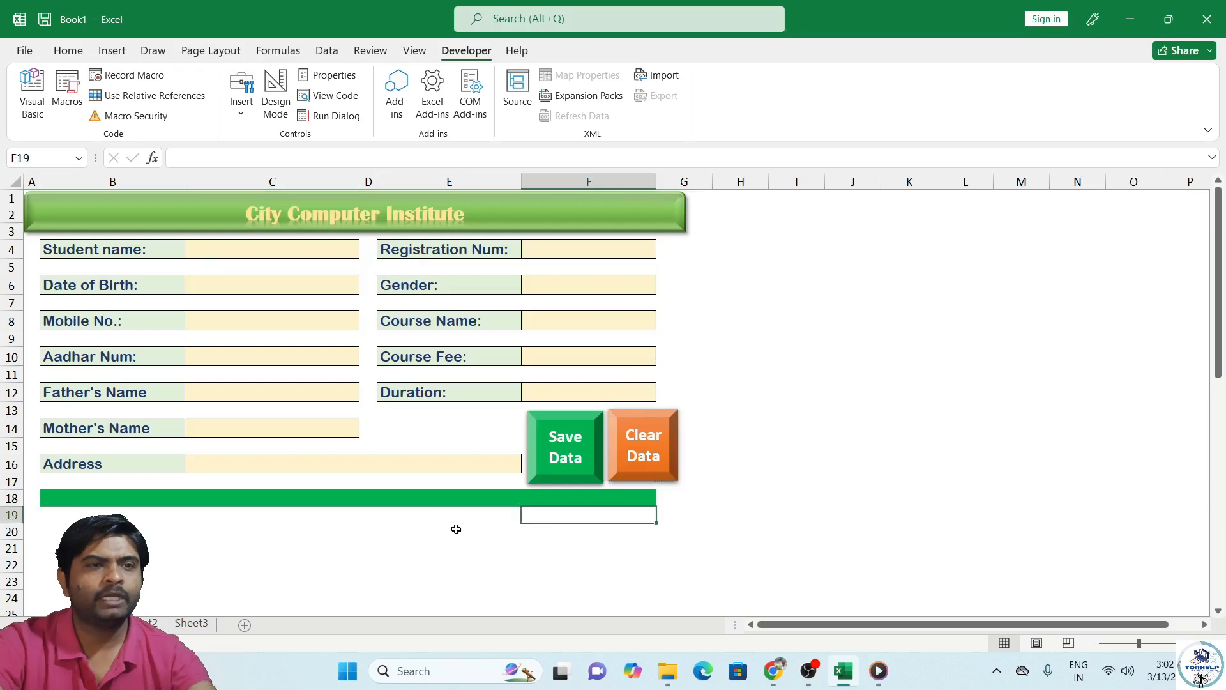
Step: Test Clear Data by emptying the test name 'gfdg' and gender Male, then view the Sheet2 records
left_click(226, 250)
type("gfdg")
left_click(265, 283)
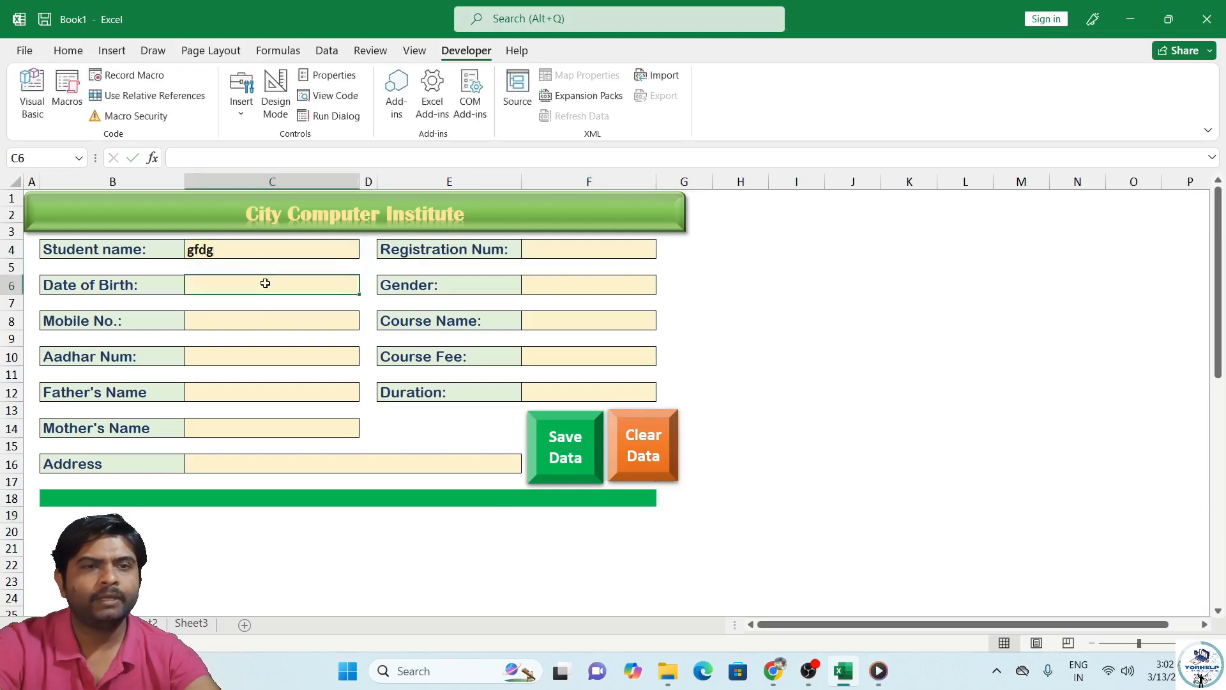
left_click(626, 287)
left_click(664, 286)
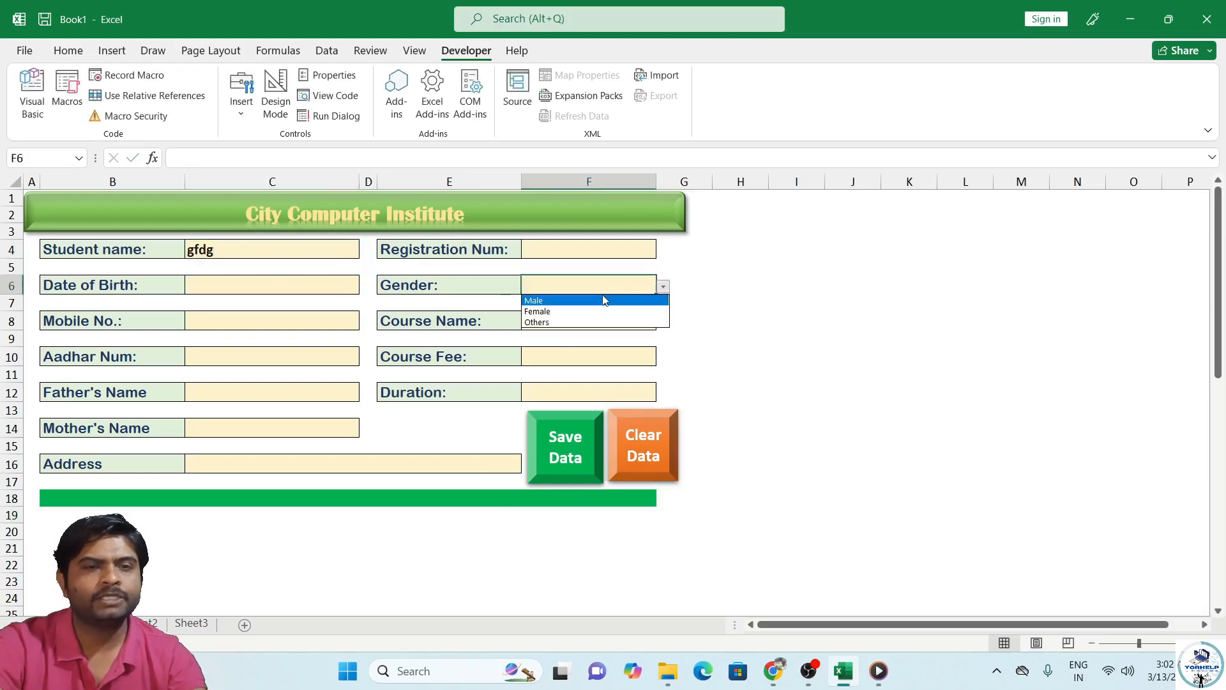
left_click(602, 298)
left_click(636, 457)
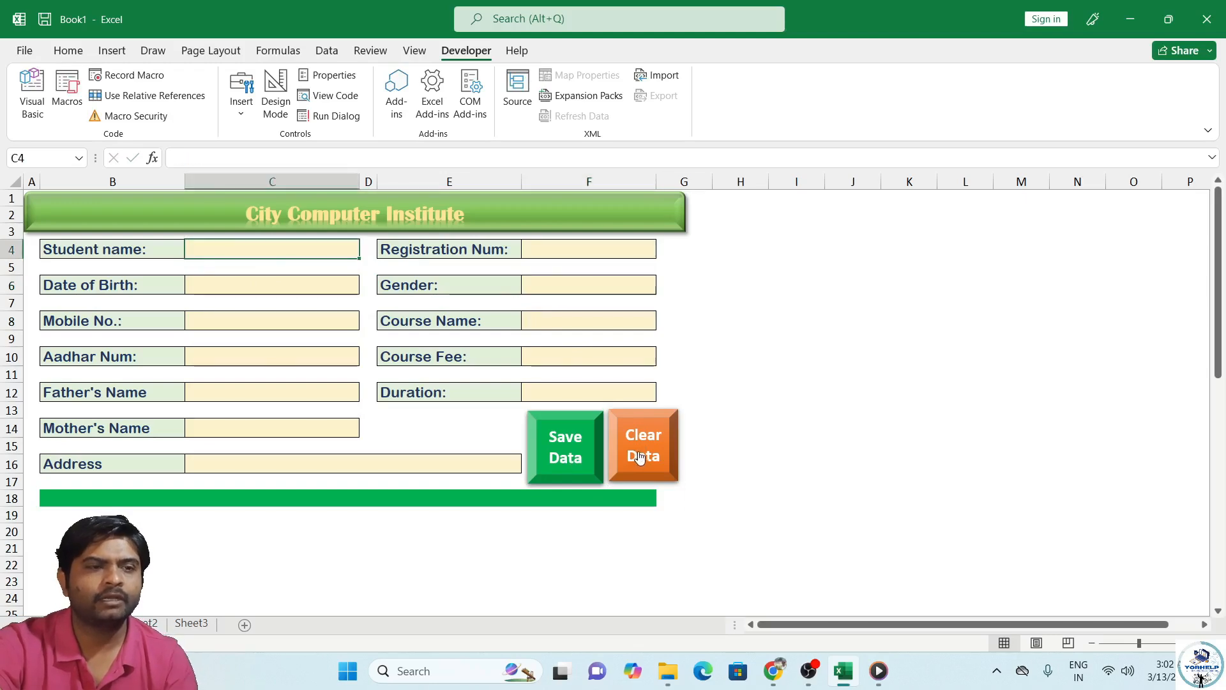
left_click(144, 625)
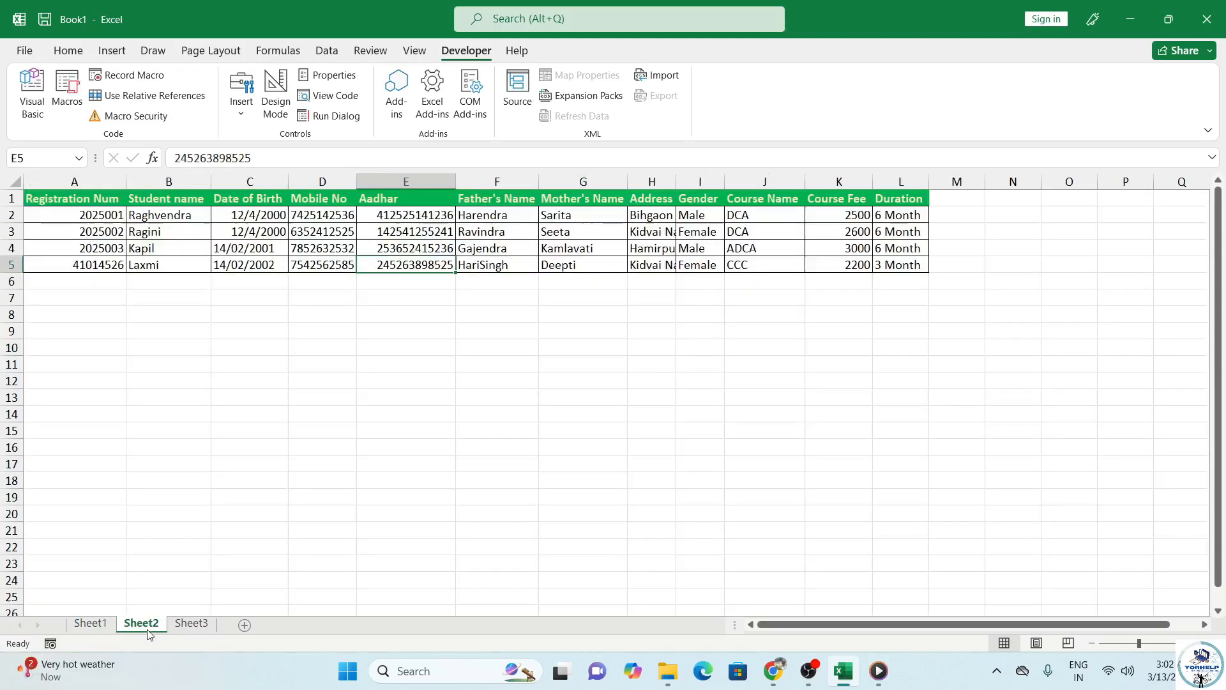